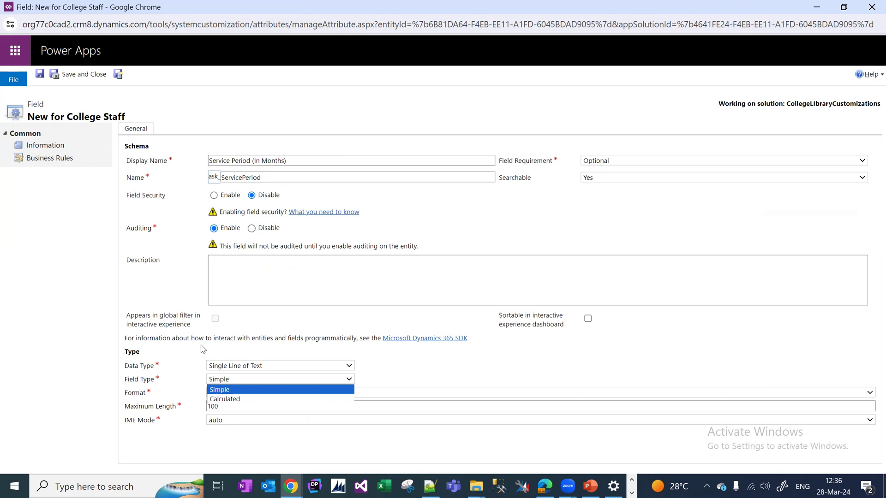
Step: Make the Service Period (In Months) field Calculated and give its calculation the condition that Joined Date contains data
key("Return")
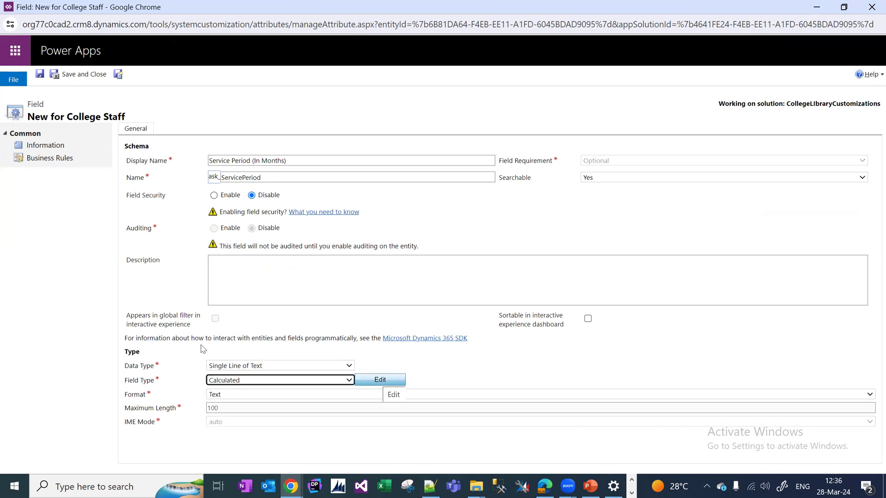
left_click(380, 379)
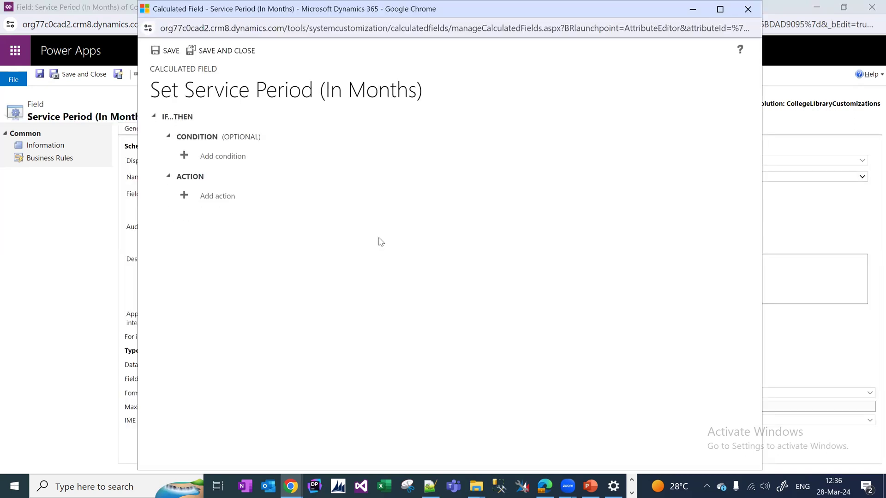
left_click(226, 157)
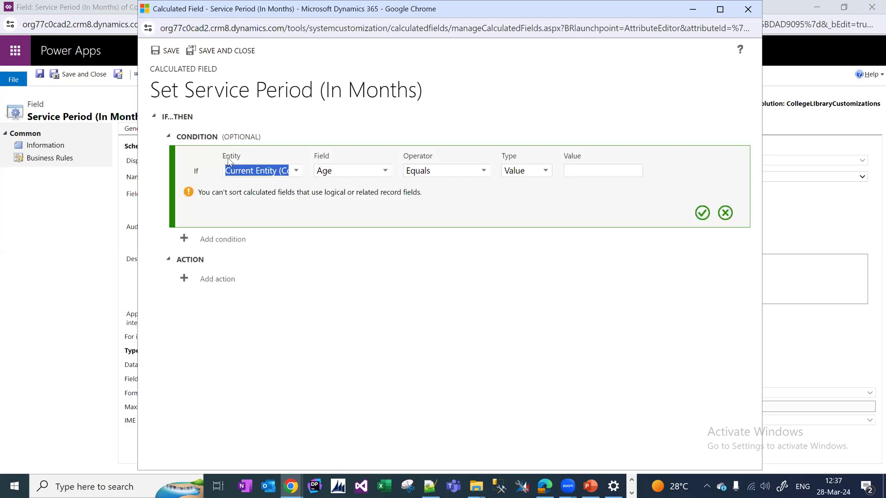
left_click(384, 172)
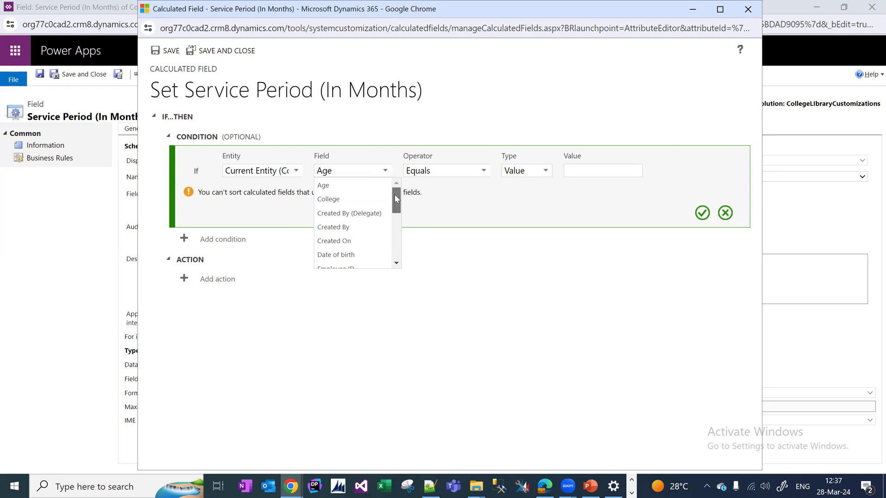
left_click(297, 171)
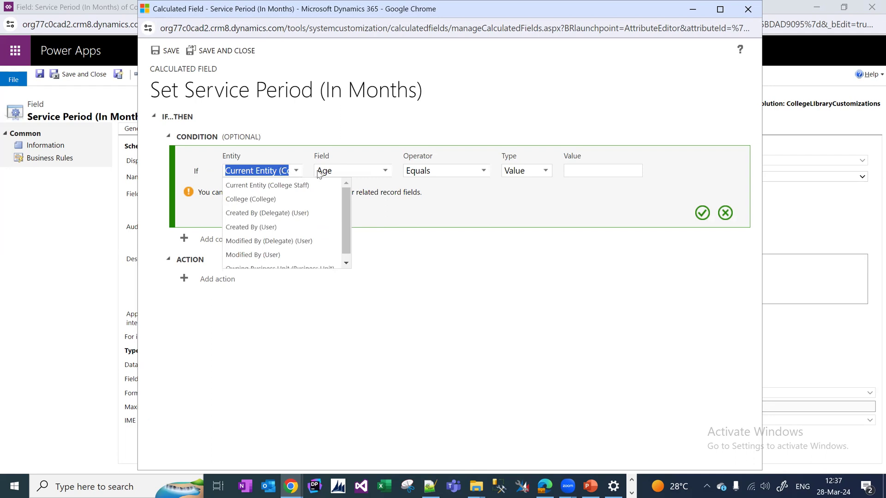
left_click(385, 171)
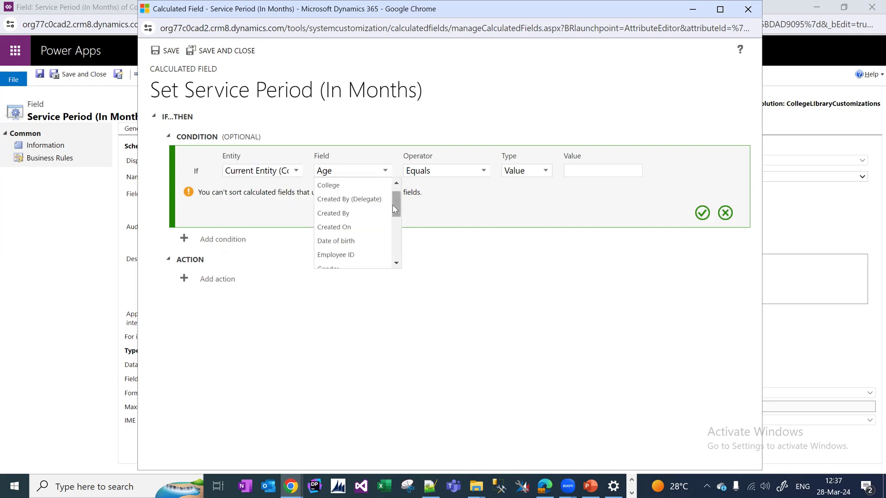
left_click_drag(393, 206, 395, 218)
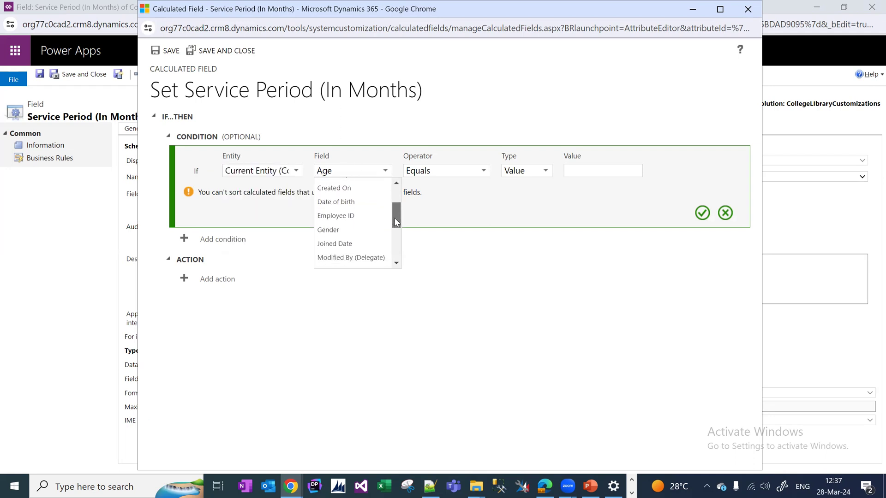
left_click(363, 243)
left_click(483, 171)
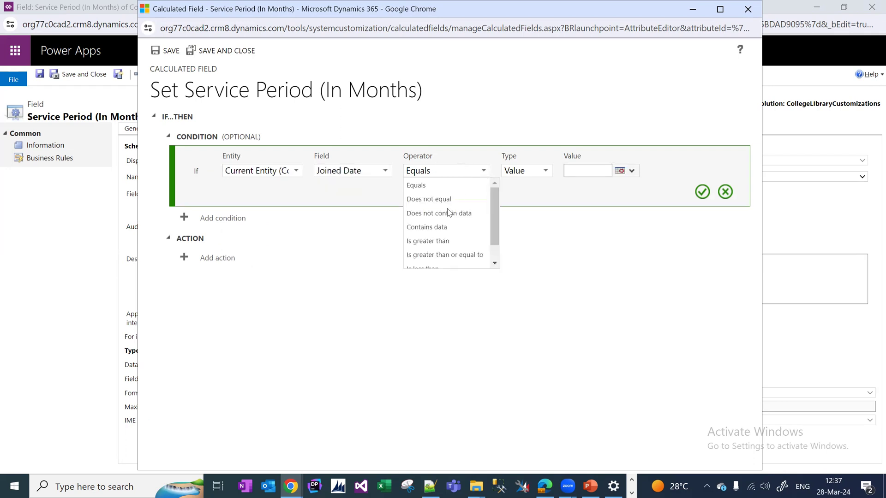
left_click(443, 228)
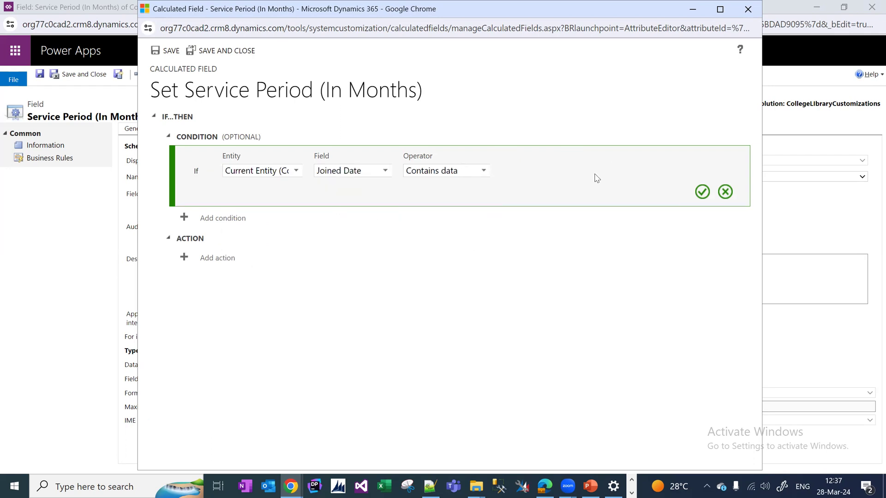
left_click(702, 192)
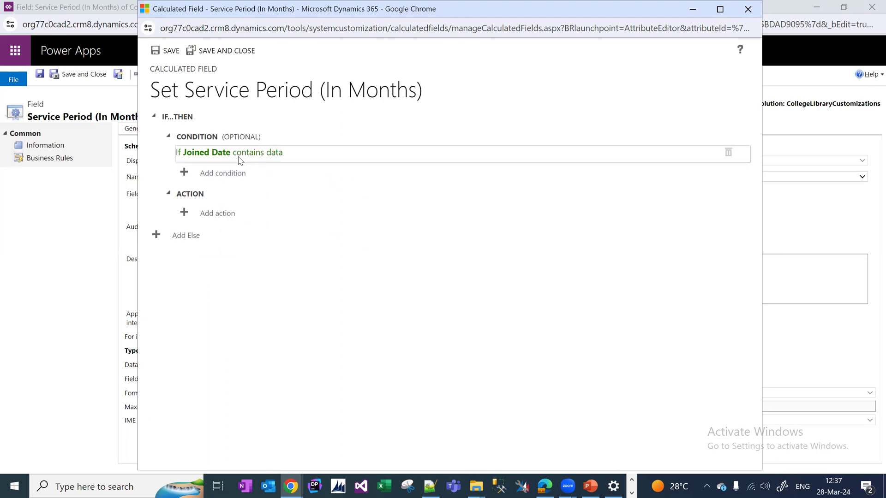
Step: Add a second condition, combined with "and", requiring that Resign Date contains data
left_click(231, 174)
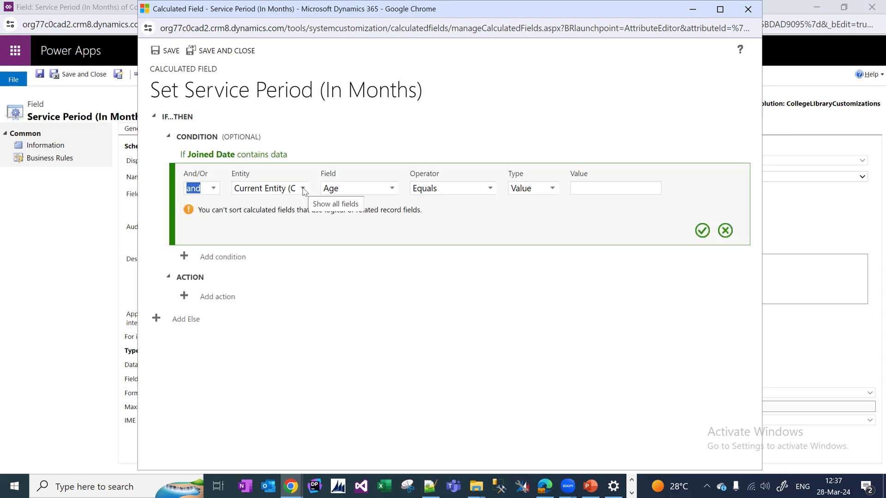
left_click(391, 188)
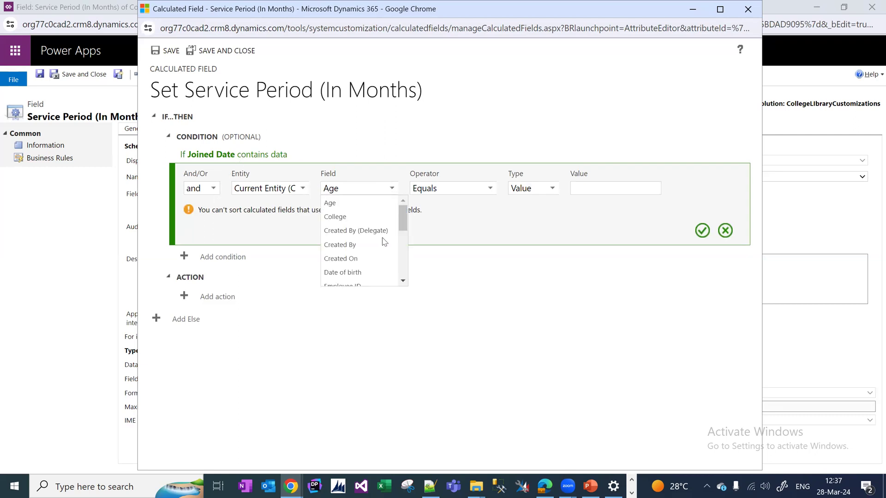
left_click_drag(402, 214, 399, 259)
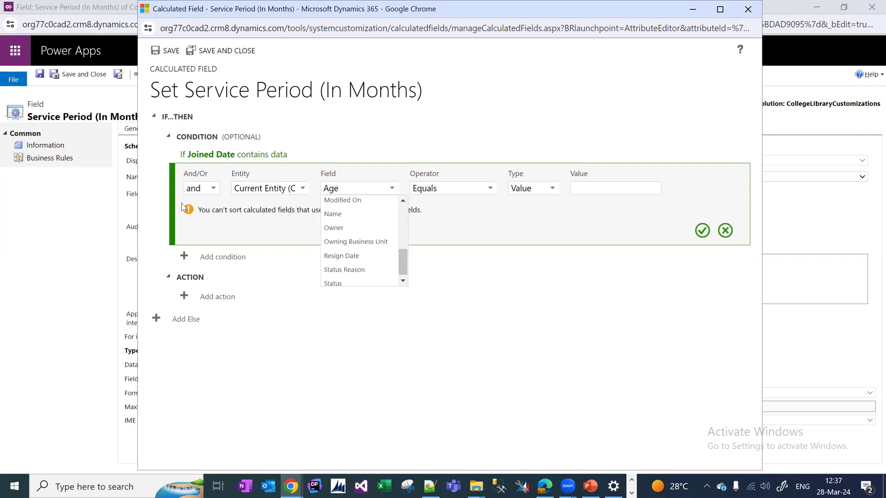
left_click(342, 256)
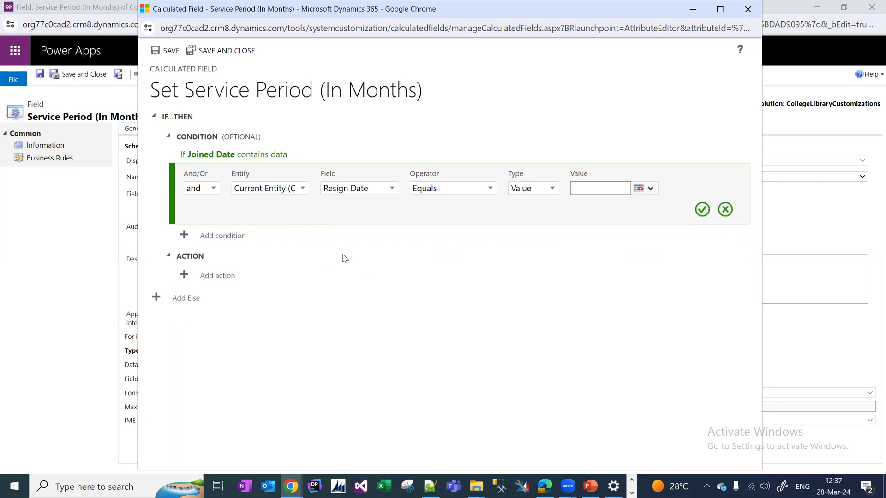
left_click(493, 190)
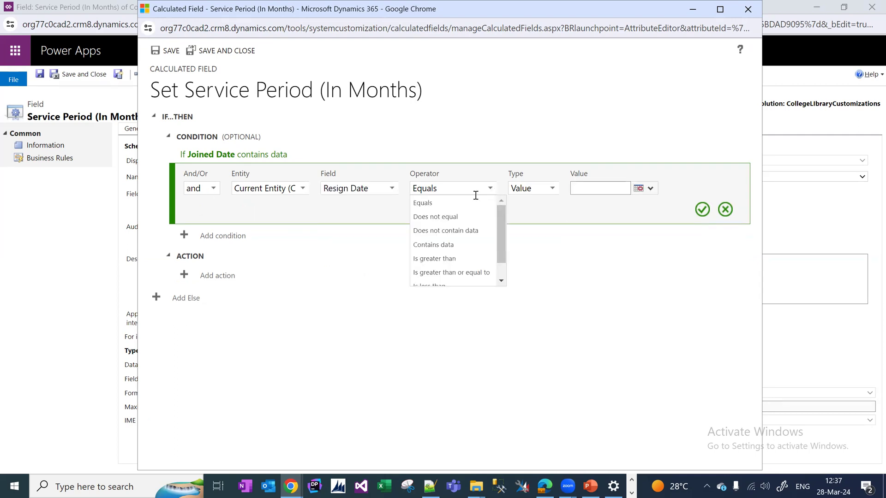
left_click(448, 245)
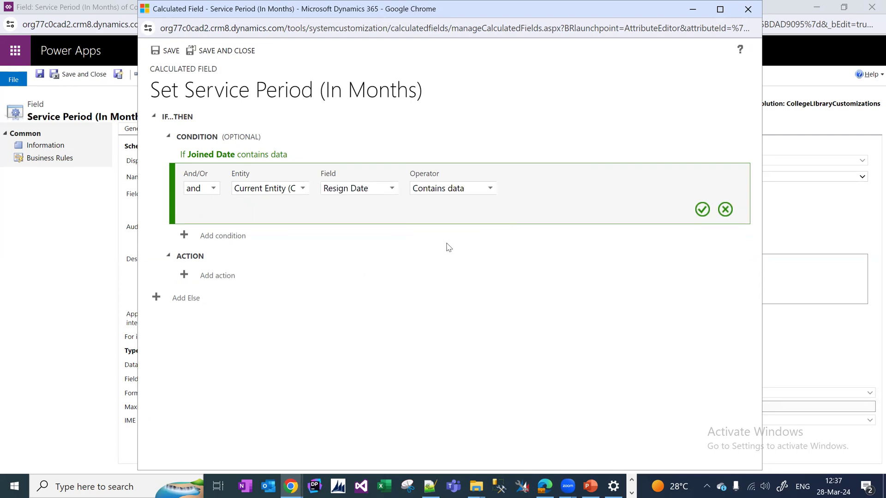
left_click(702, 209)
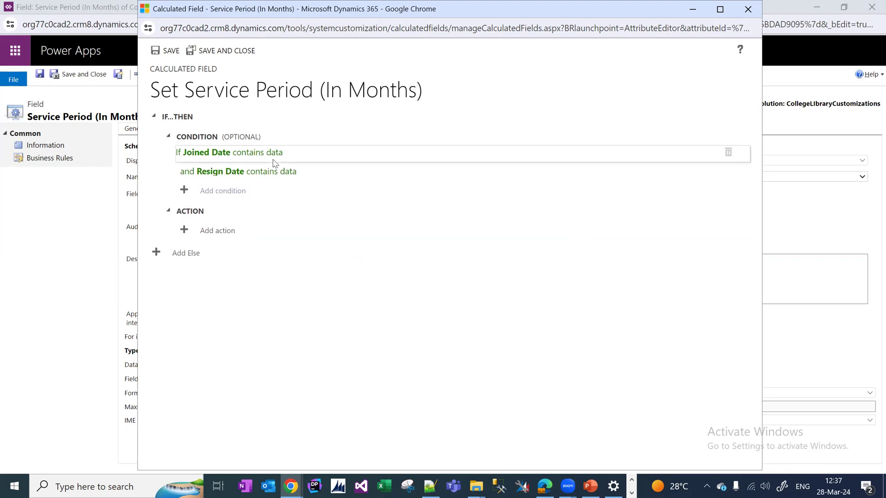
Step: Add an action that sets Service Period (In Months) to DIFFINMONTHS(ask_servicestartdate,ask_resigndate)
left_click(228, 233)
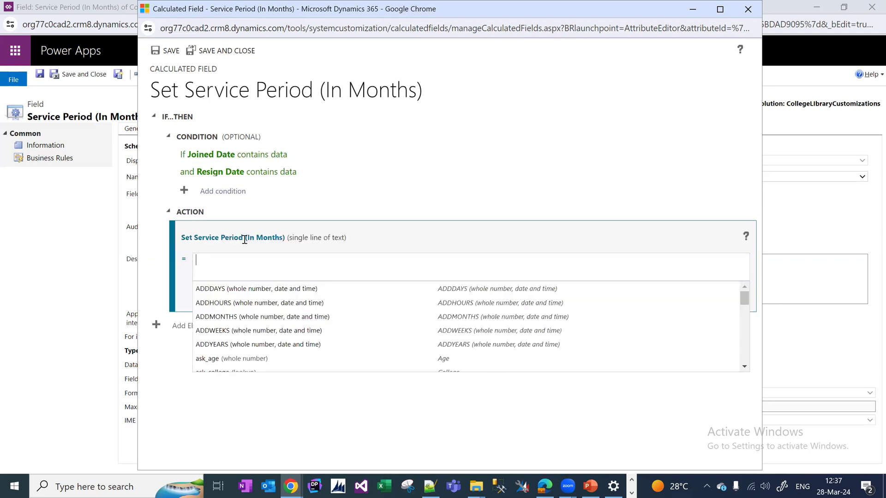
type("diff")
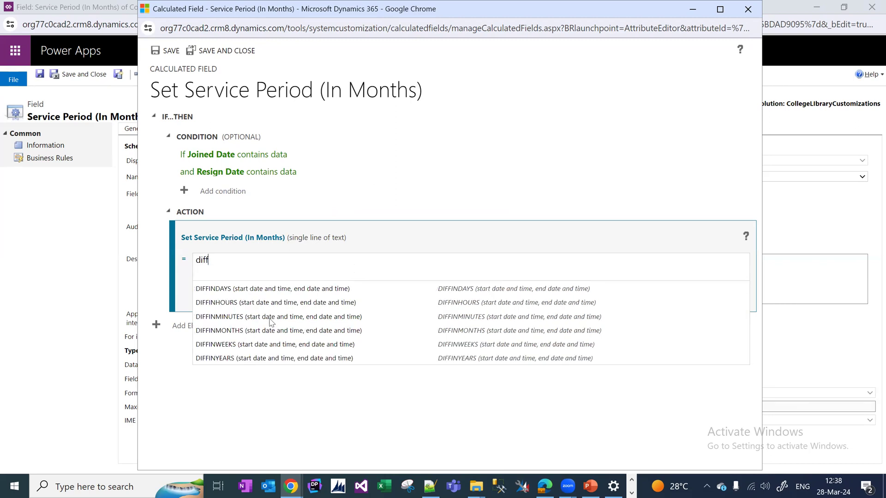
left_click(243, 331)
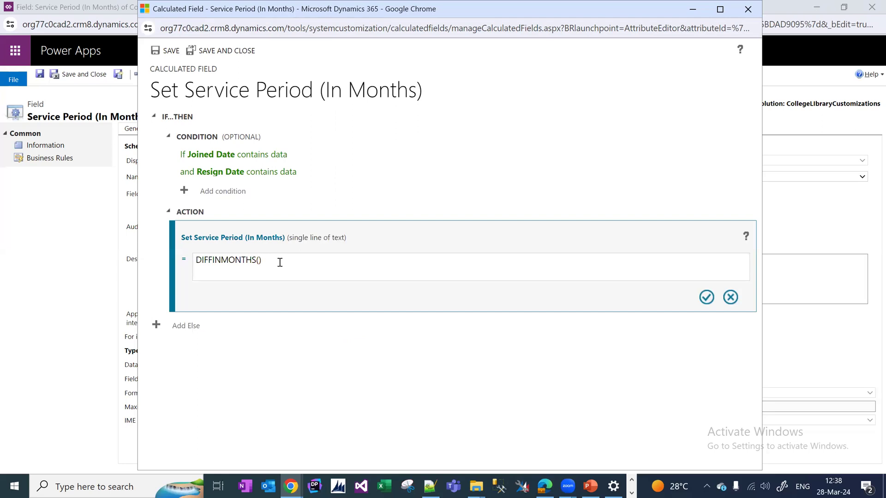
type("joined")
key("BackSpace")
left_click(274, 291)
type(",resi")
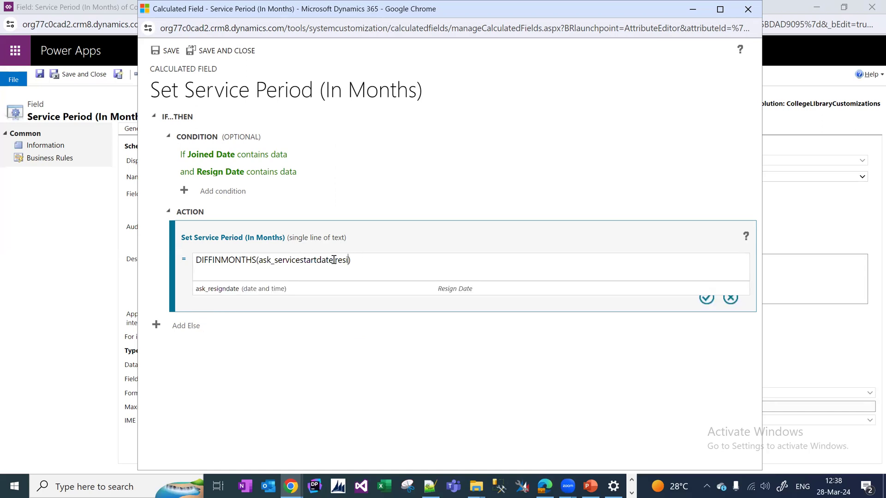
left_click(300, 291)
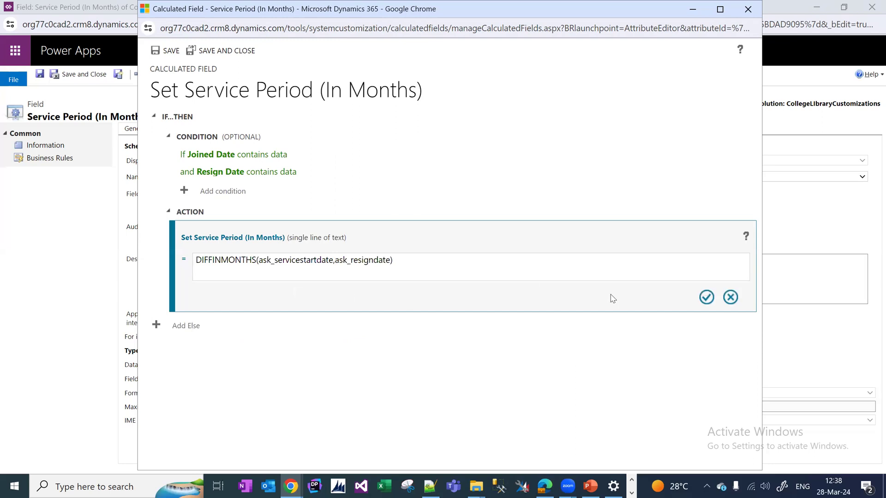
left_click(707, 297)
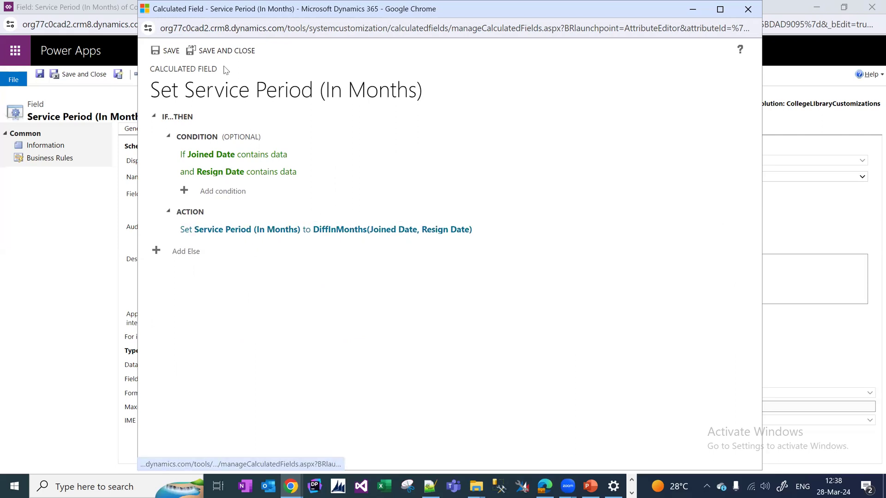
Step: Save and close the calculation, and save and close the Service Period (In Months) field definition
left_click(227, 51)
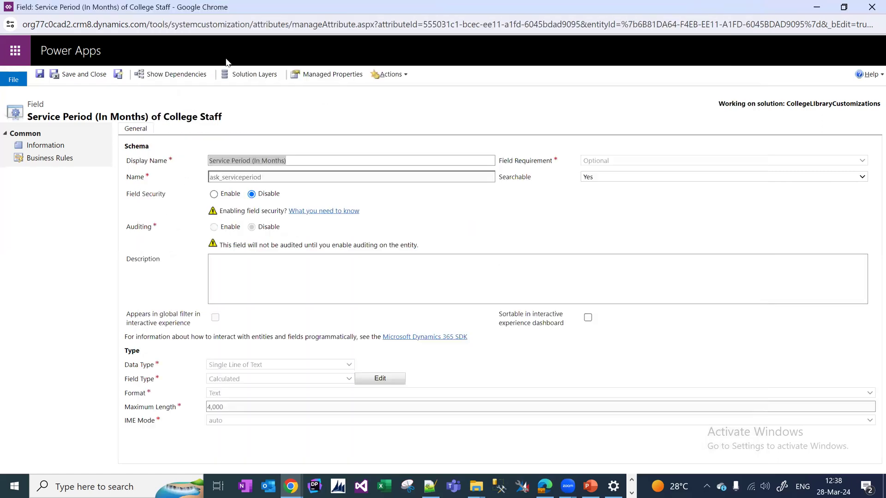
left_click(275, 170)
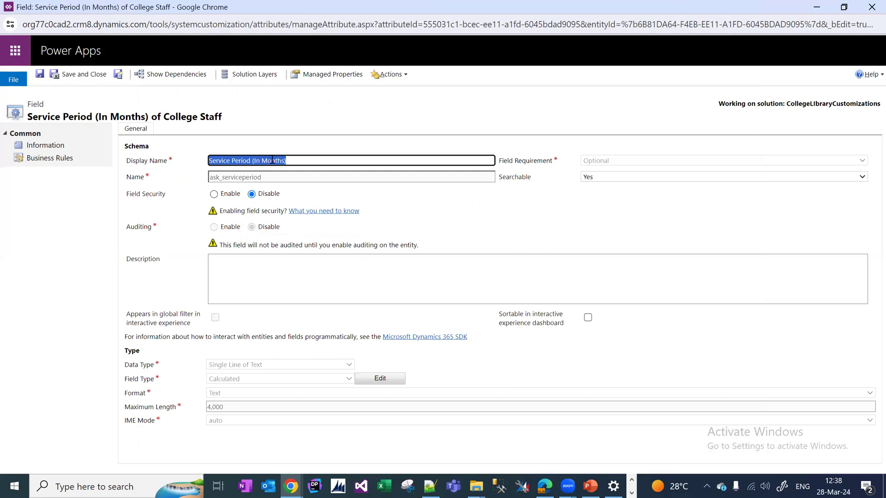
left_click(88, 76)
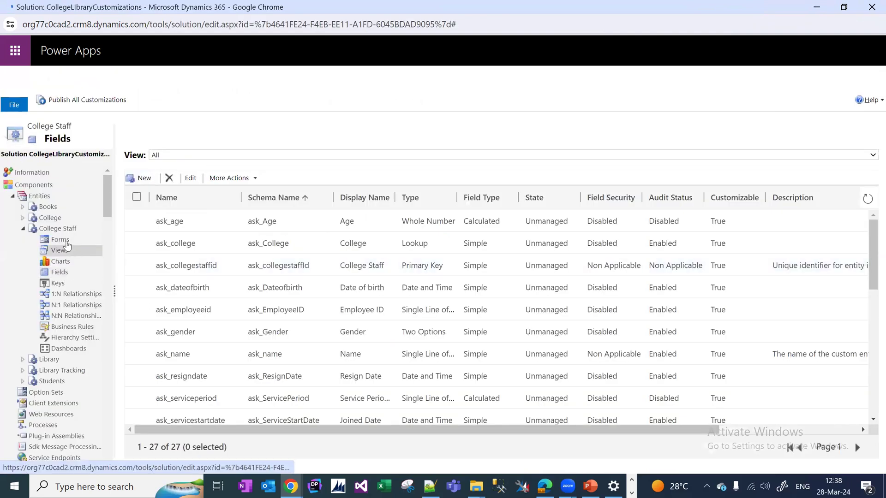
Step: Open the College Staff entity's Main form named Information in a maximized form editor
left_click(63, 241)
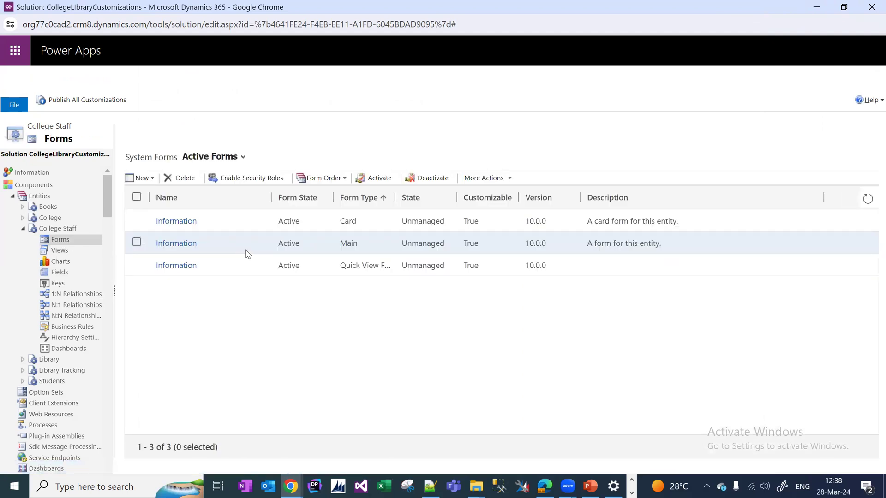
double_click(235, 252)
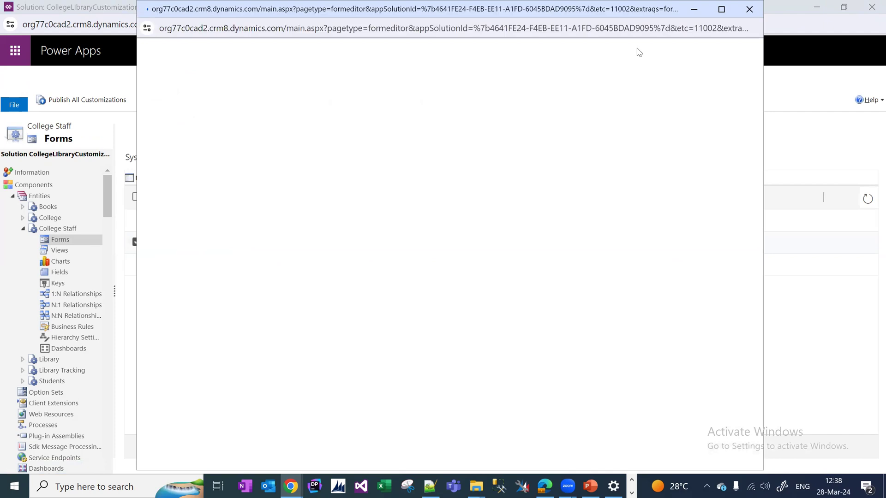
left_click(721, 10)
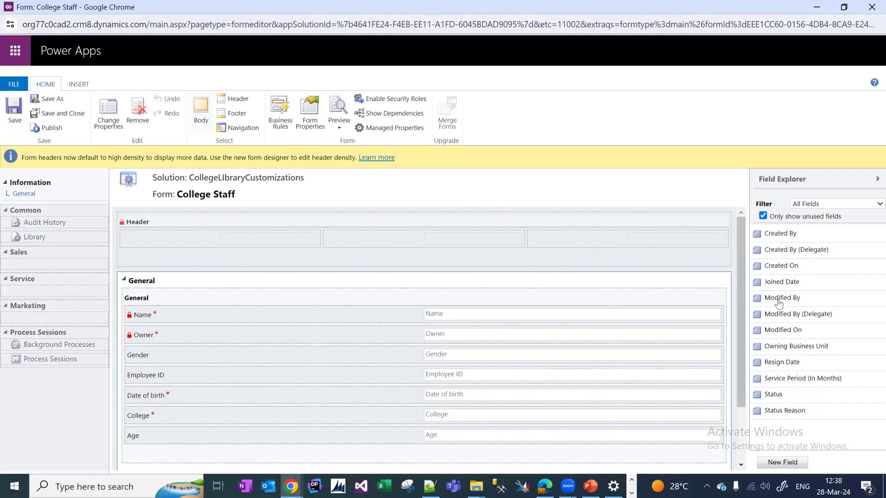
Step: Add Joined Date, Resign Date and Service Period (In Months) in that order below Age, and save and publish the form
double_click(814, 291)
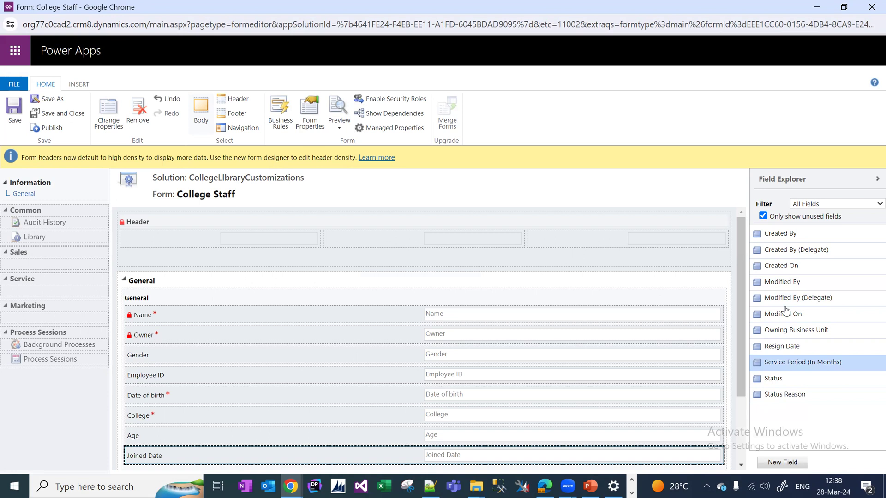
double_click(796, 362)
double_click(812, 352)
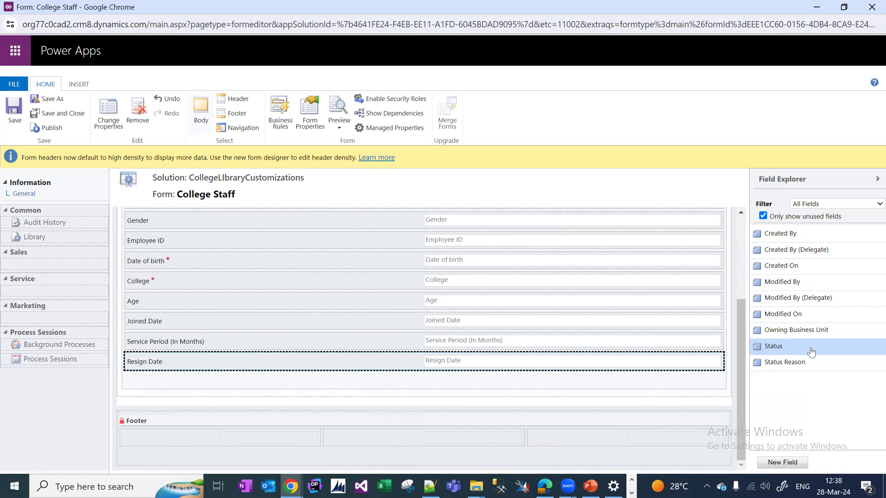
left_click_drag(346, 347, 290, 344)
left_click(12, 114)
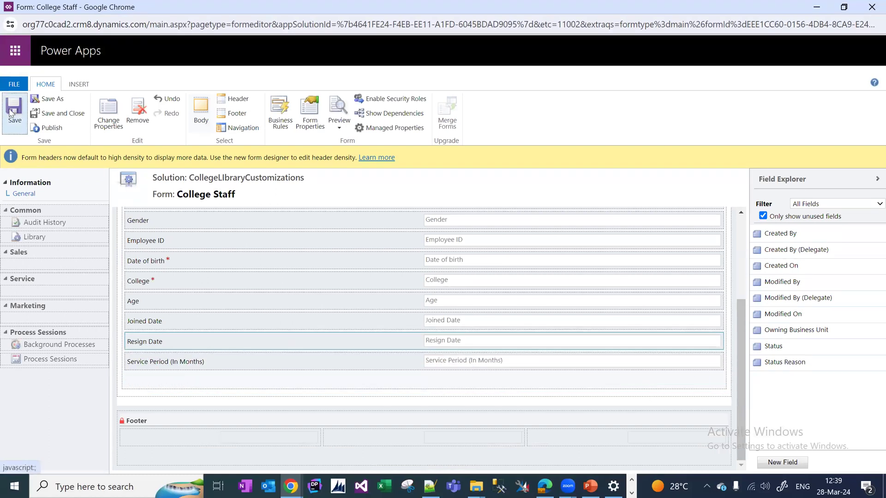
left_click(54, 129)
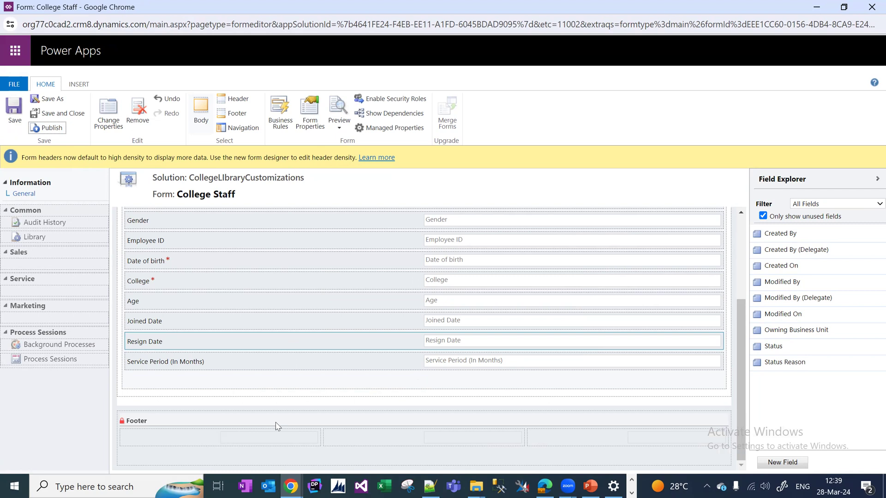
Step: Switch to the Dynamics 365 custom app in the browser tab showing the Active Students list
mouse_move(292, 486)
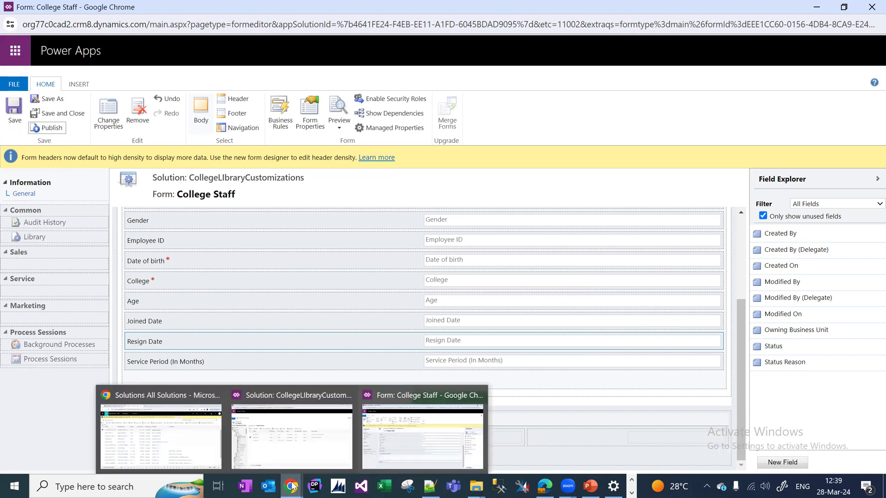
left_click(157, 434)
left_click(71, 13)
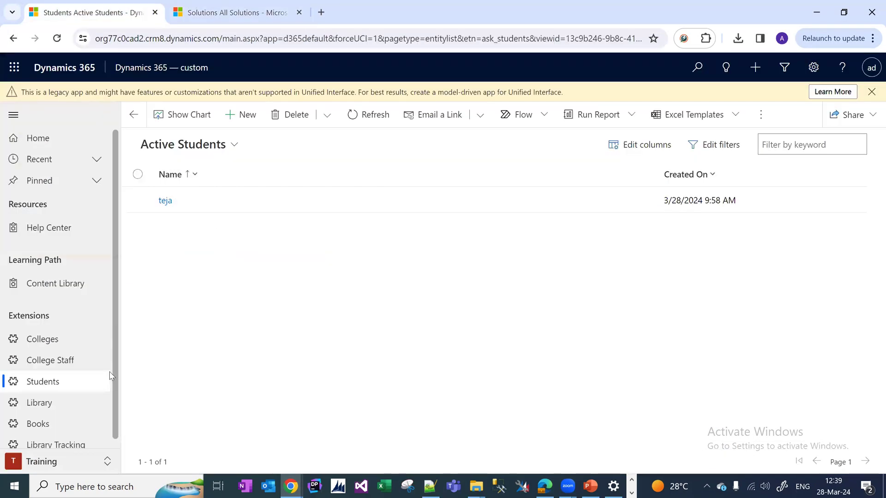
Step: Open the Narayana College Ameerpet record from the Active Colleges list
left_click(72, 361)
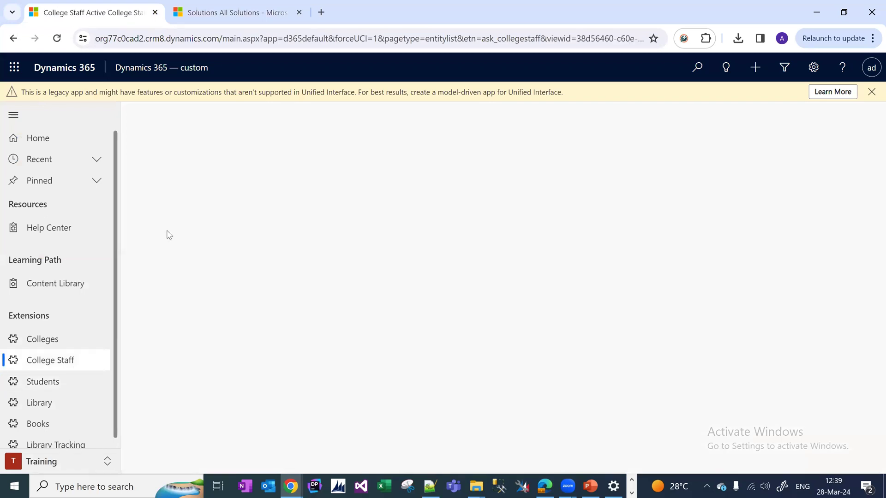
left_click(57, 344)
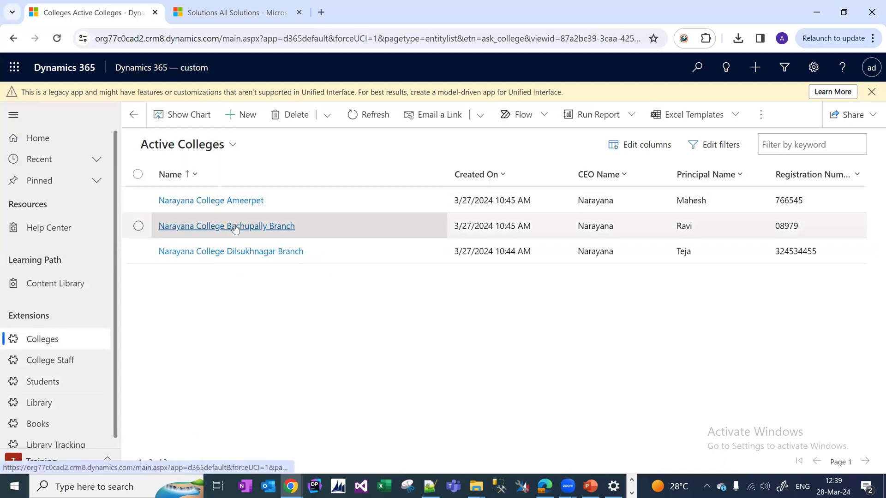
left_click(235, 202)
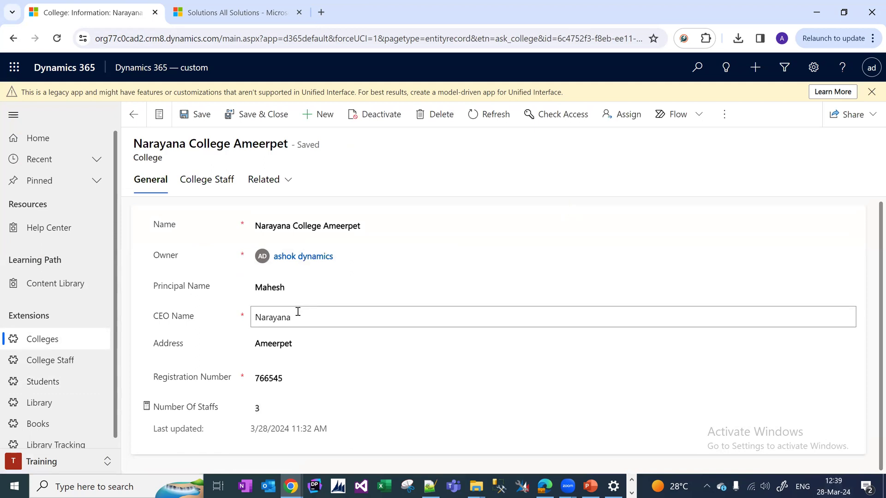
Step: Review the college's general details and its related College Staff list, and open the first staff record in it
left_click(202, 183)
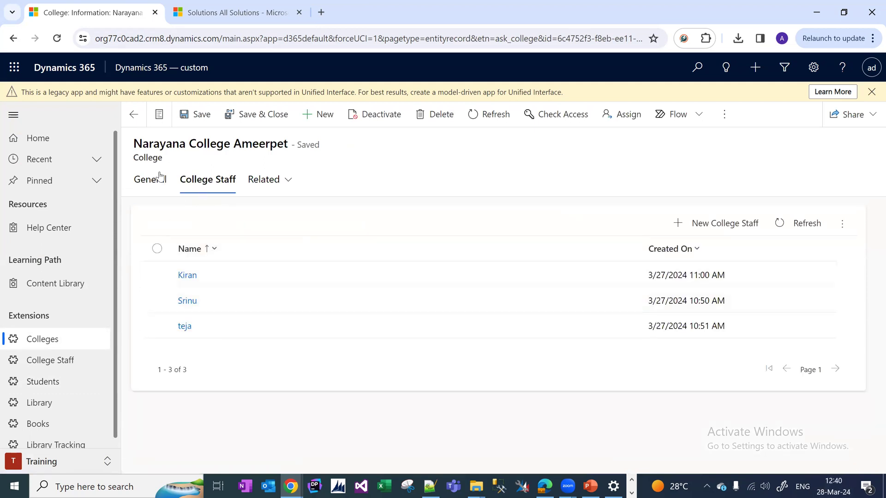
left_click(148, 183)
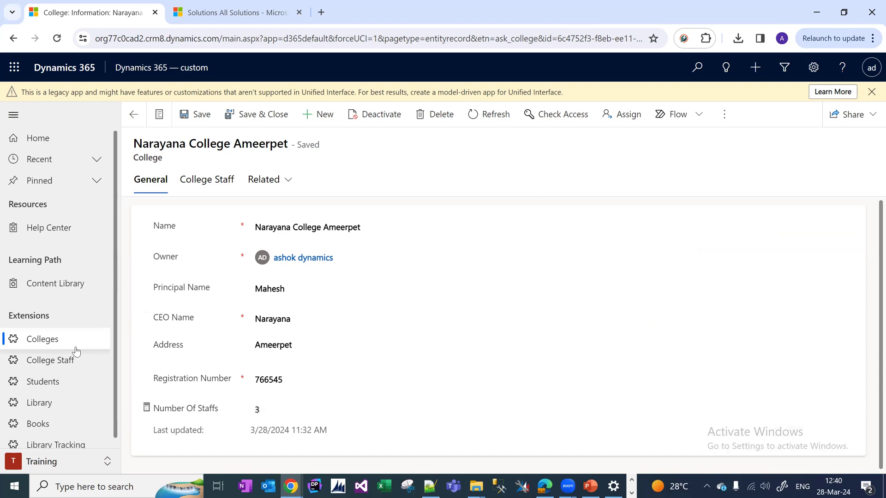
left_click(210, 181)
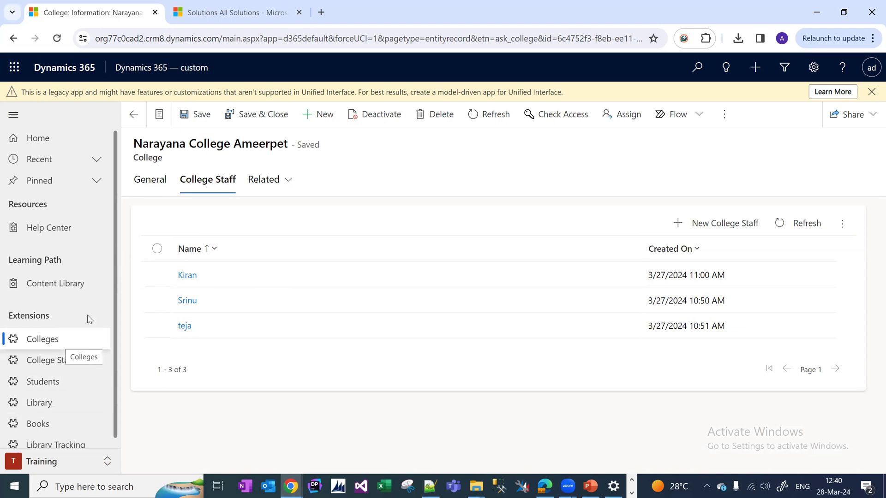
left_click(186, 275)
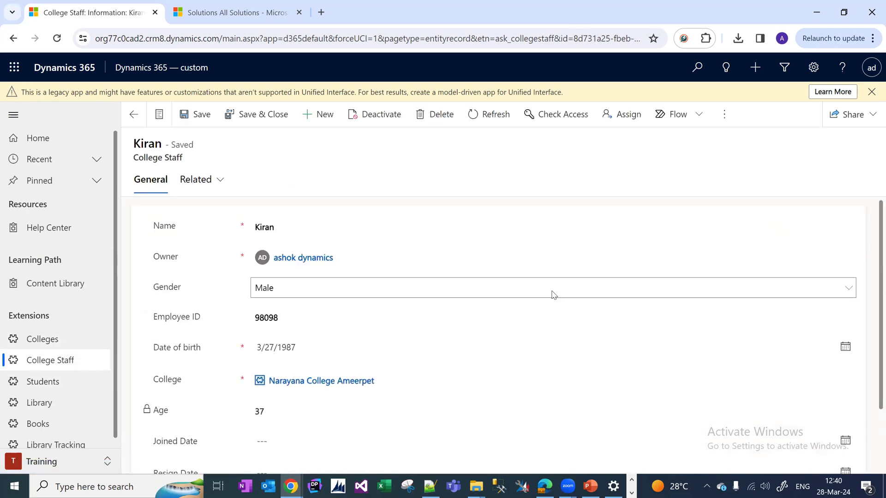
Step: Set the staff record's Joined Date to 6/17/2021 and Resign Date to 3/27/2024, and save the record
scroll(871, 318, "down", 2)
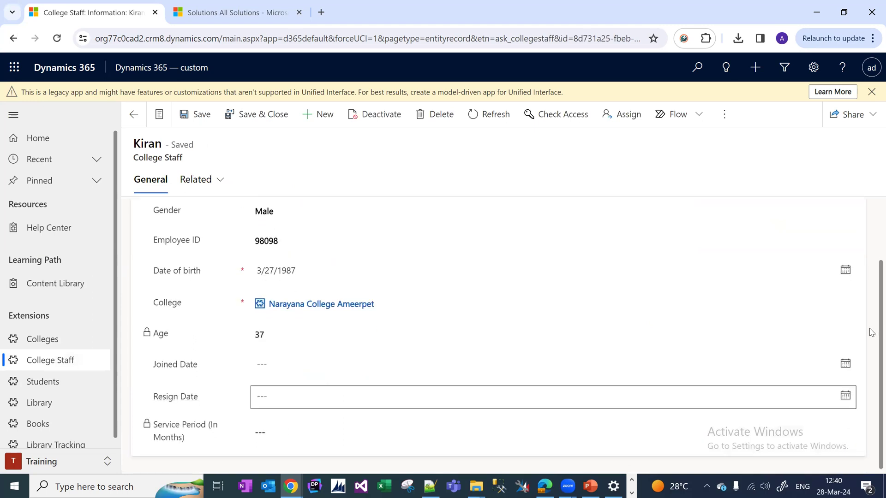
left_click(305, 360)
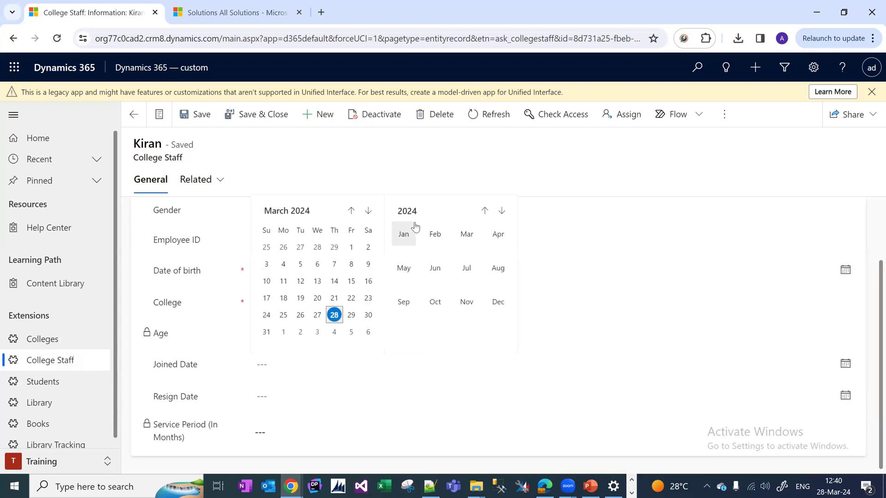
left_click(414, 215)
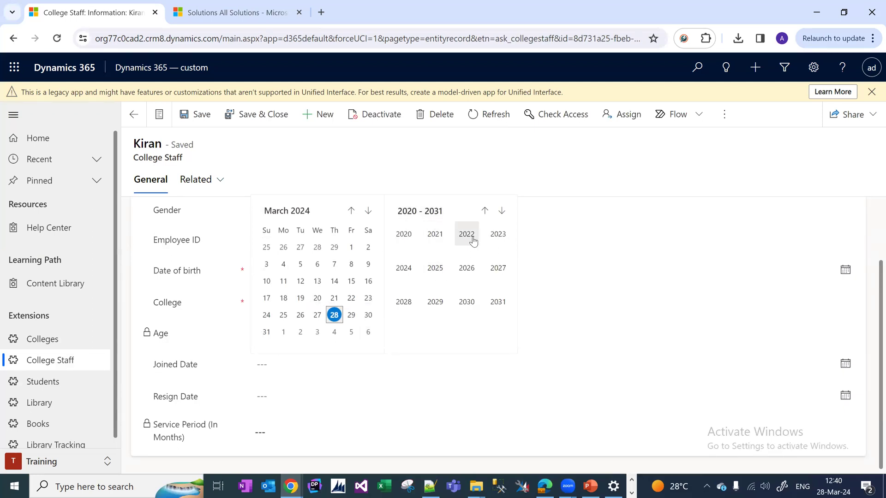
left_click(436, 235)
left_click(425, 272)
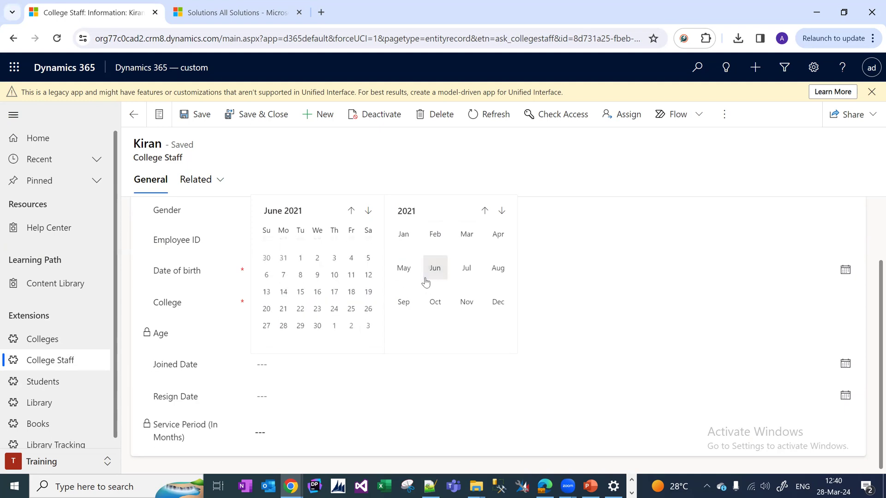
left_click(334, 290)
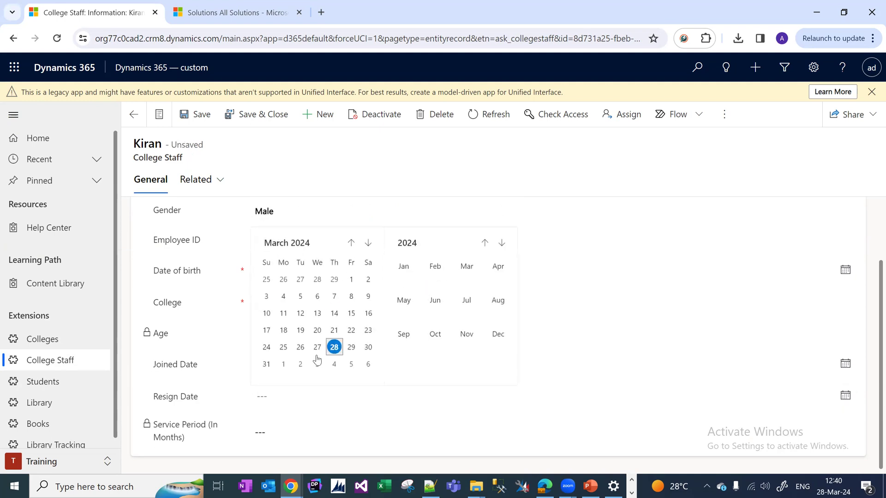
left_click(318, 347)
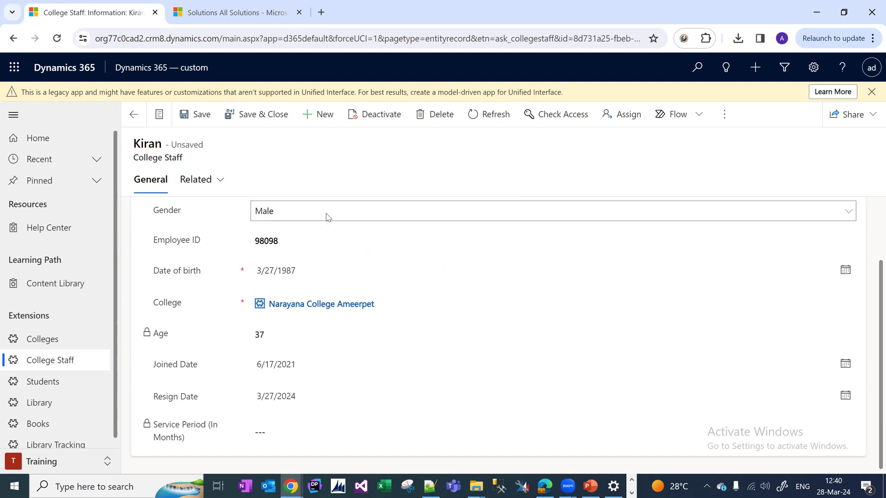
left_click(191, 119)
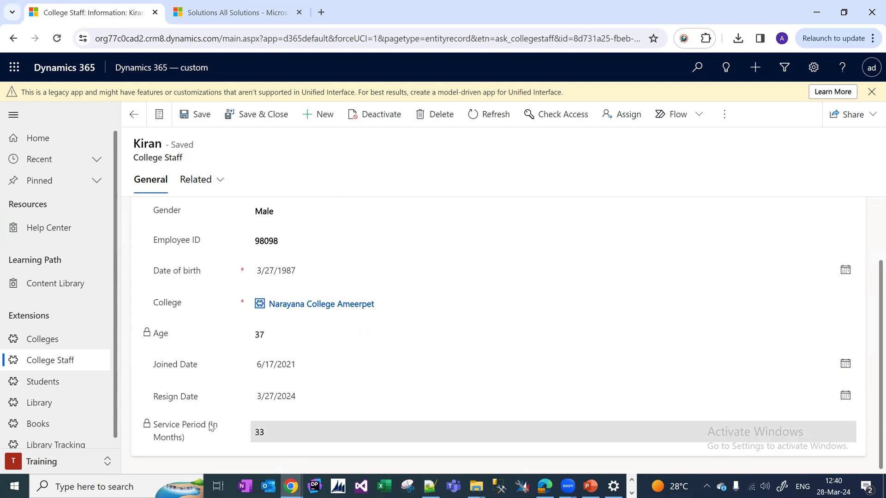
Step: Check the calculated Service Period (In Months) value on the saved staff record
left_click_drag(186, 442, 213, 424)
left_click(191, 442)
left_click(273, 437)
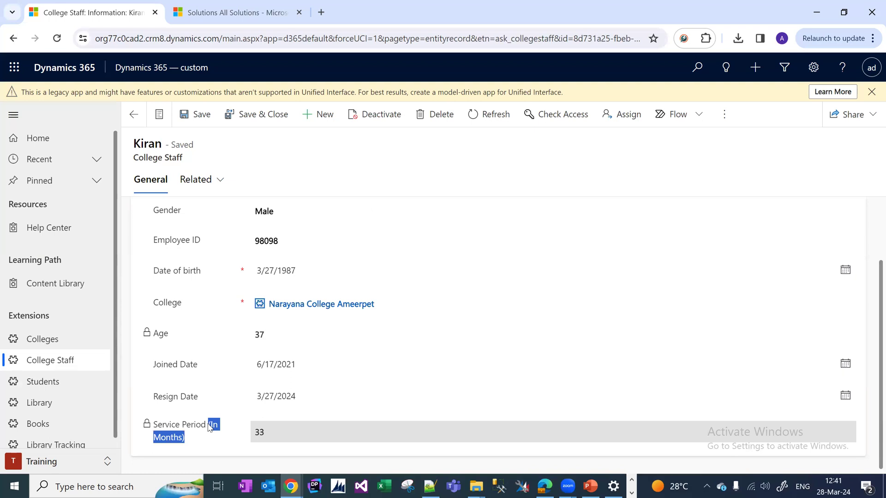
left_click_drag(210, 427, 177, 427)
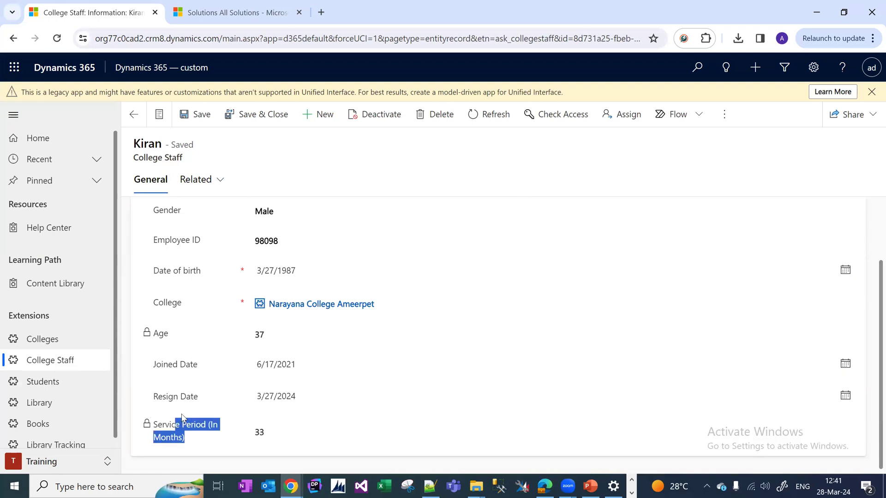
left_click(183, 417)
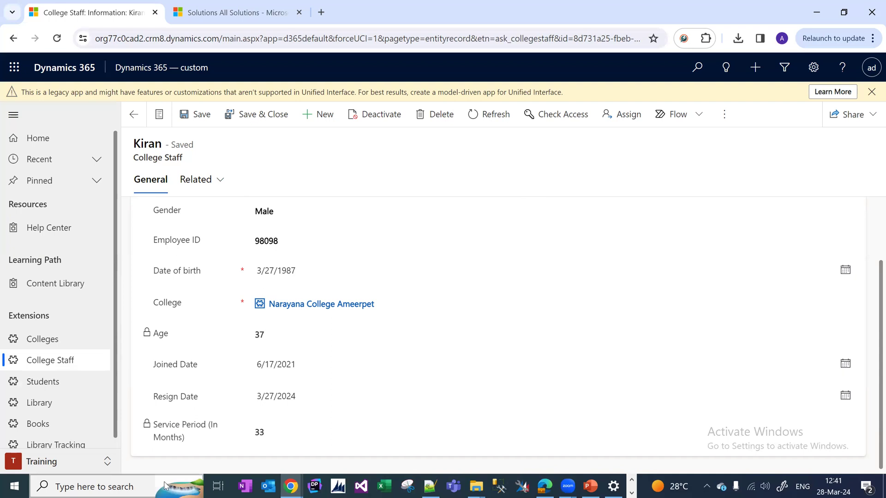
Step: Try to find the Paint app with the Windows search
left_click(98, 487)
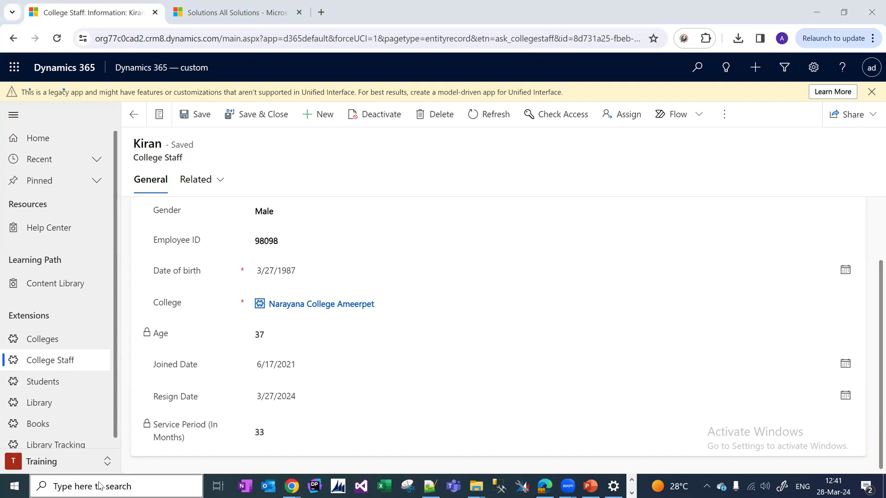
type("pain")
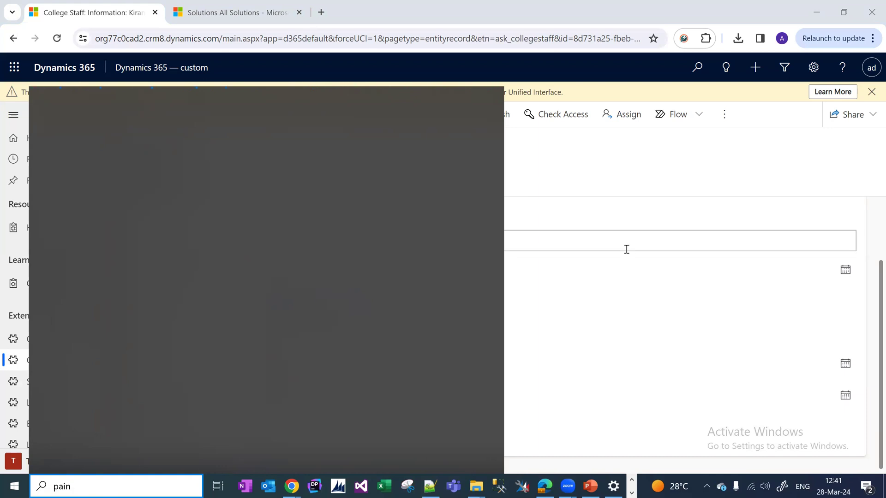
left_click(550, 243)
left_click(78, 487)
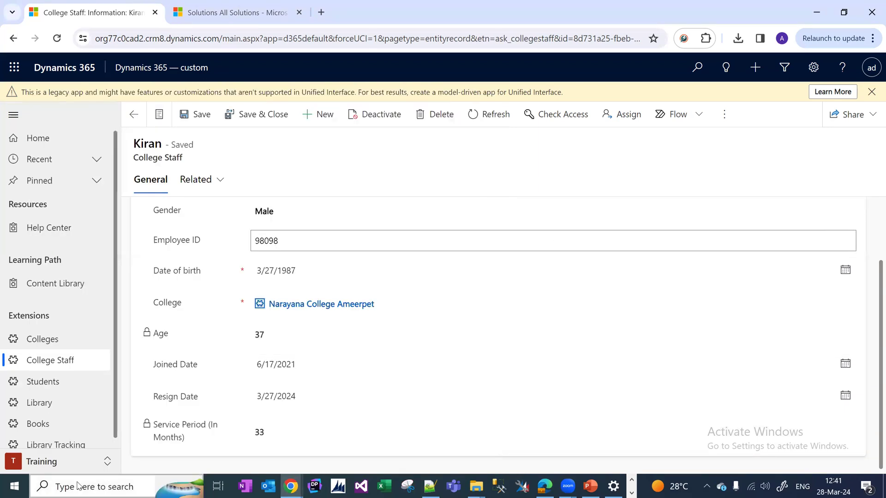
key("Escape")
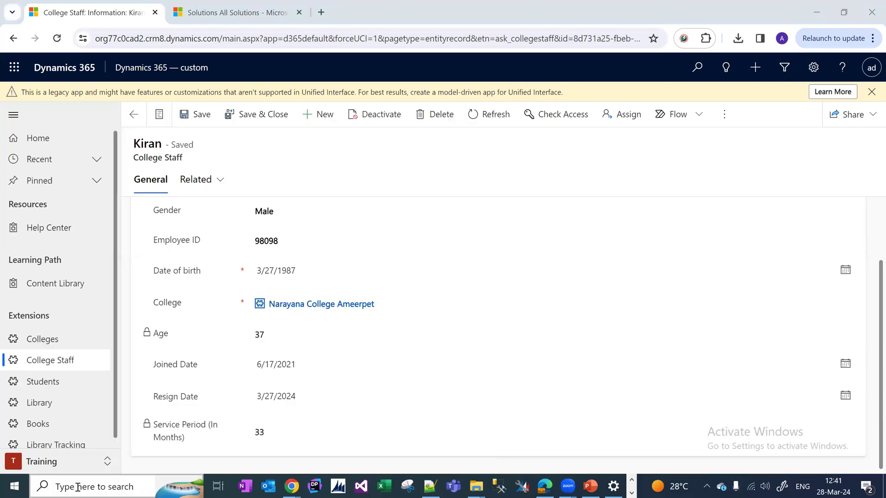
left_click(78, 487)
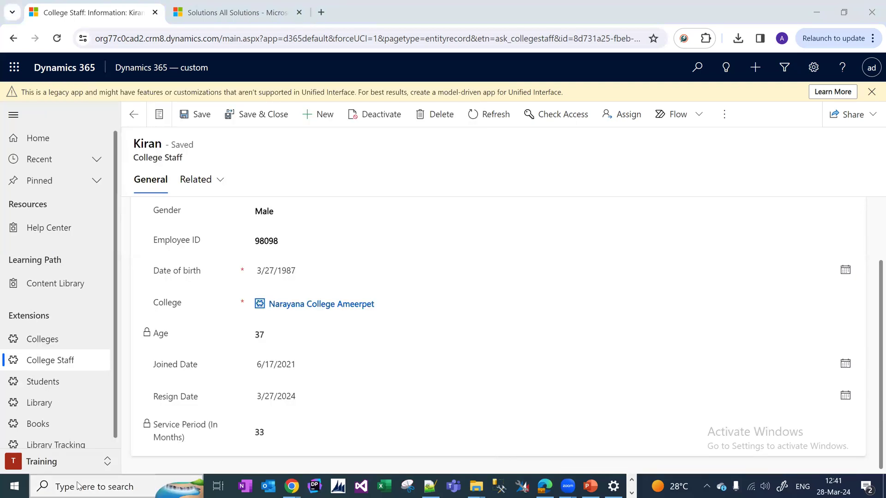
type("paint")
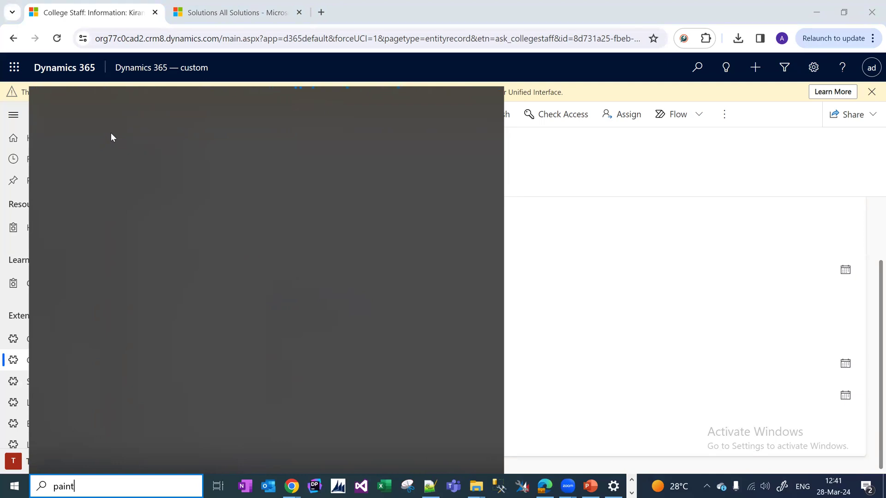
key("Escape")
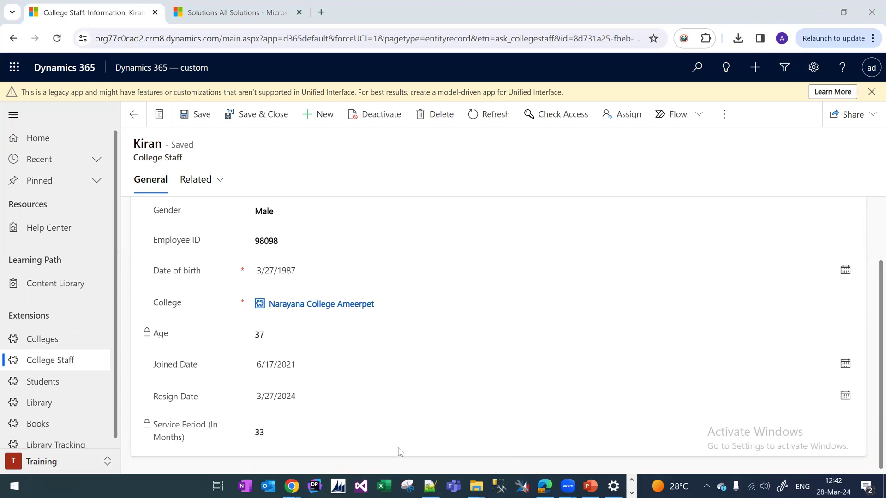
left_click(12, 485)
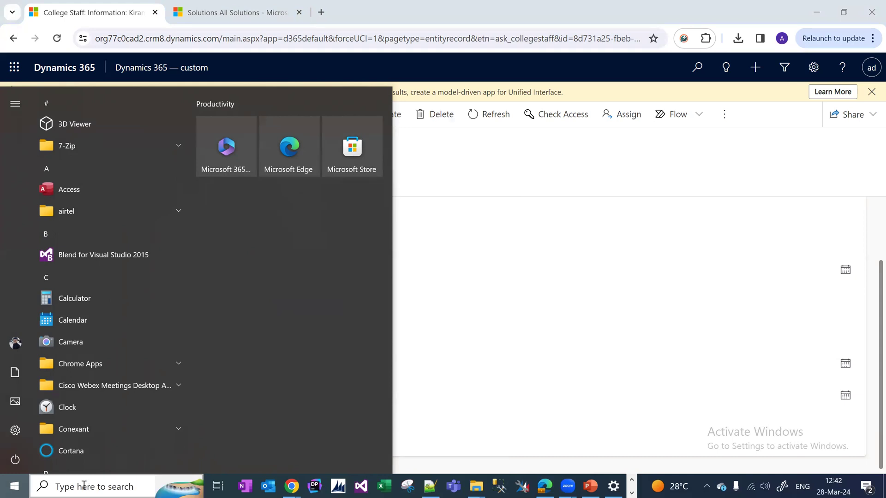
left_click(84, 485)
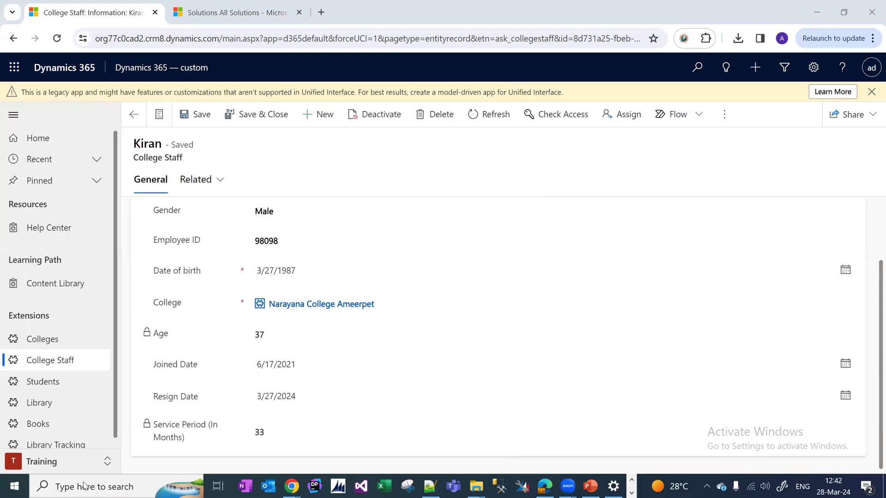
left_click(18, 486)
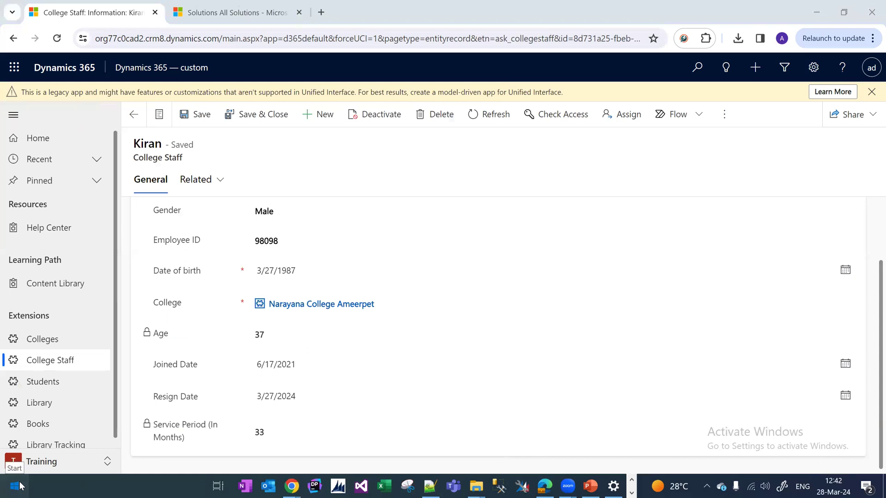
type("pa")
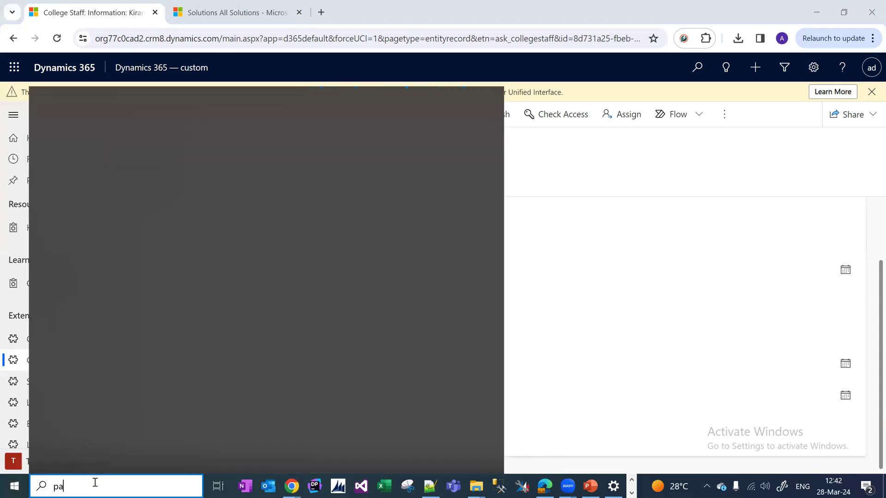
type("int")
key("Escape")
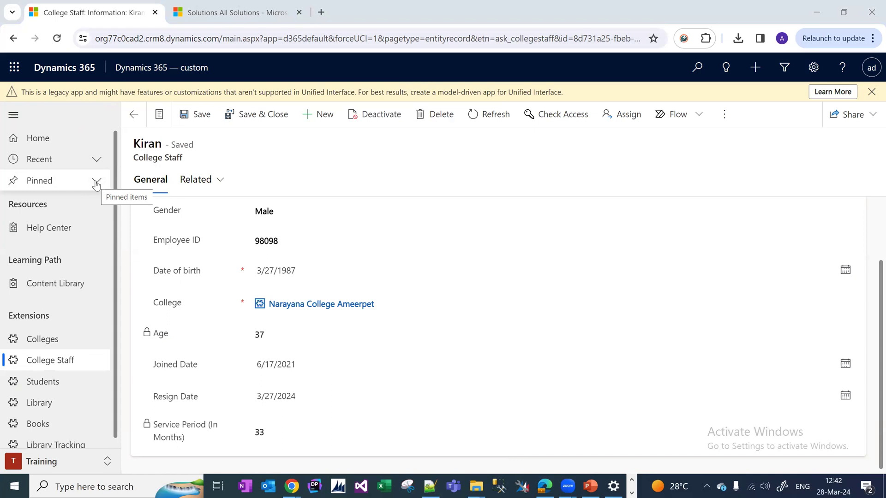
left_click(111, 487)
type("pain")
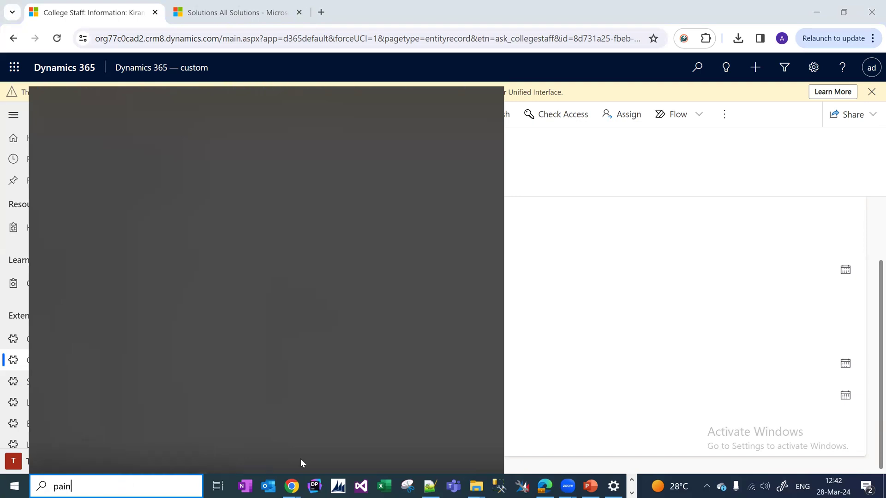
left_click(632, 481)
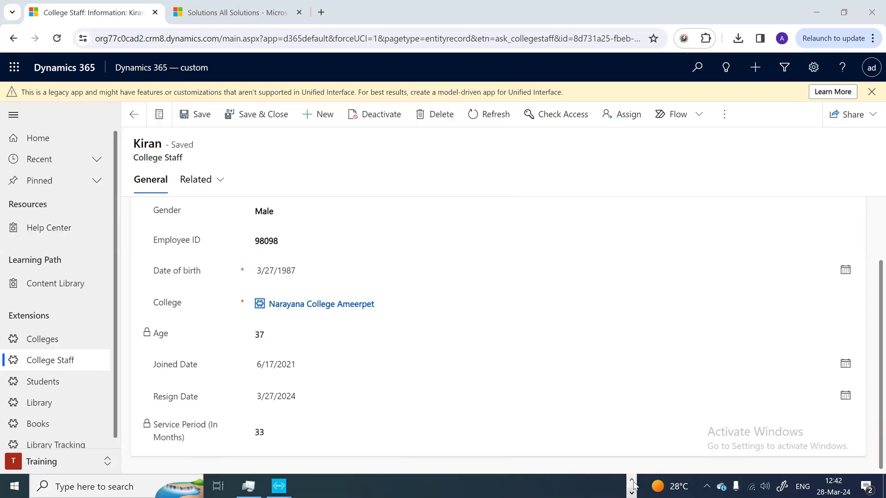
left_click(632, 481)
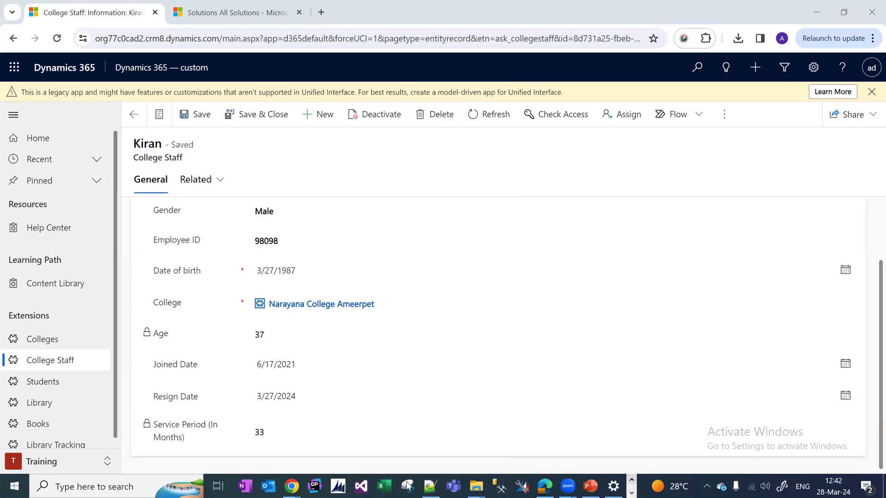
Step: Look through the list of installed apps for Paint and close the list
left_click(15, 481)
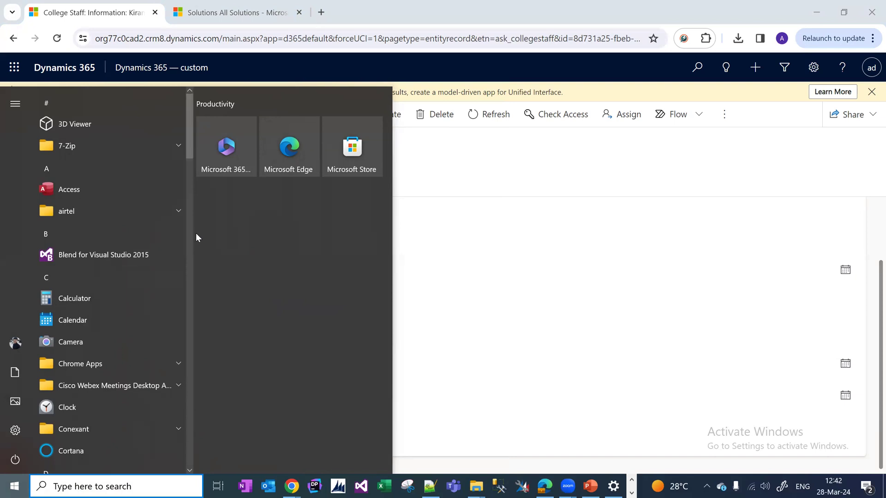
left_click(189, 248)
left_click(188, 271)
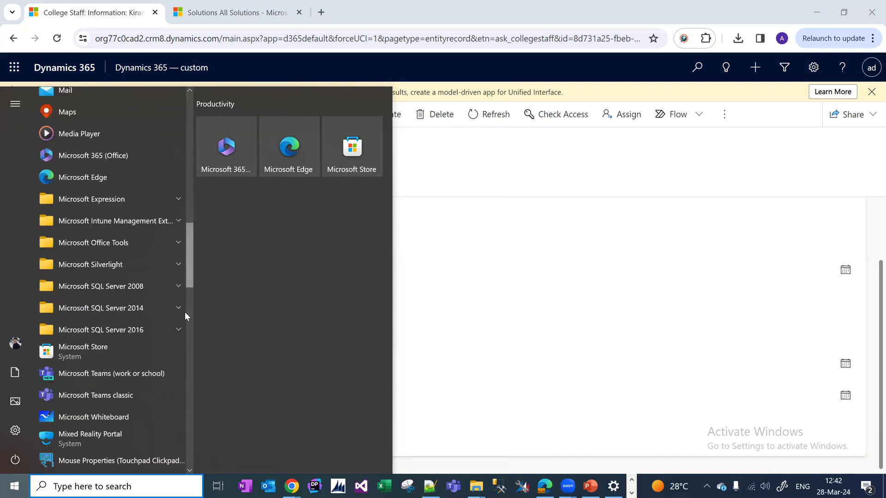
left_click(190, 347)
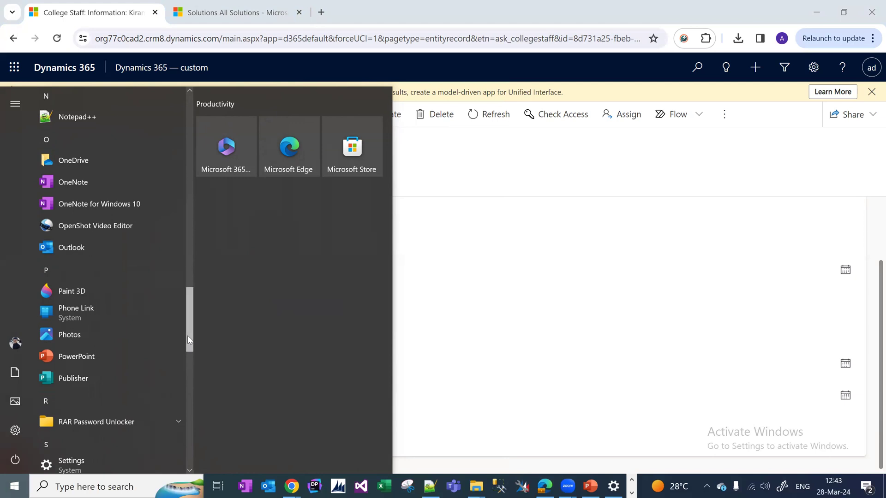
scroll(187, 346, "down", 3)
scroll(187, 353, "down", 3)
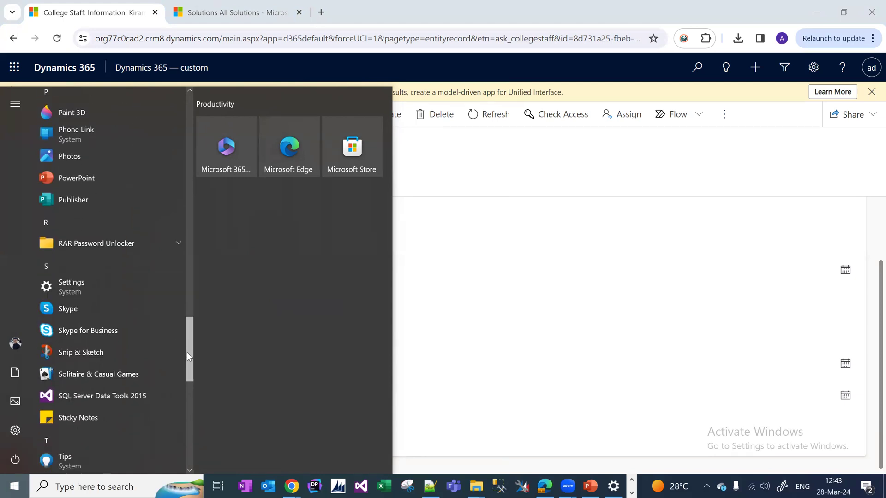
scroll(186, 353, "up", 3)
scroll(189, 353, "up", 5)
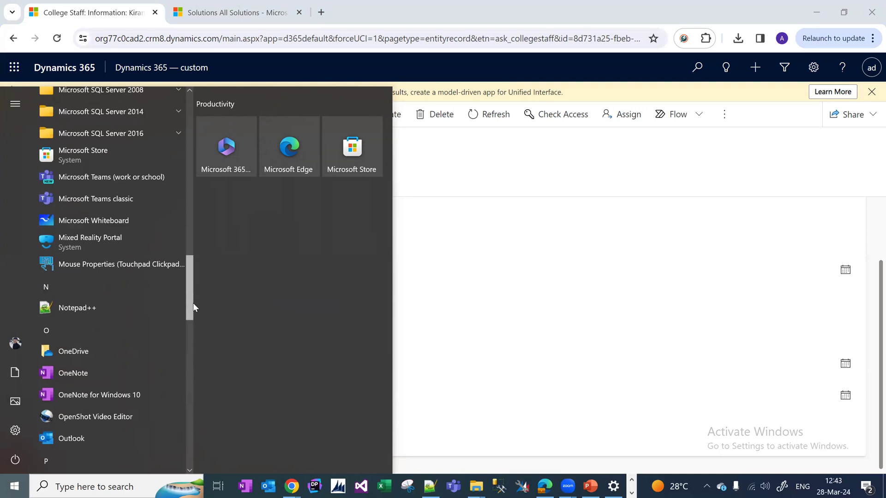
left_click_drag(193, 306, 199, 235)
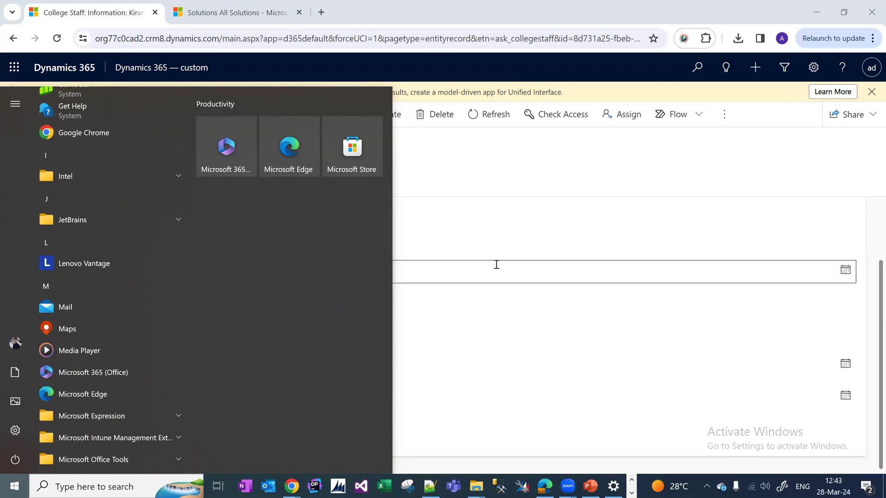
left_click(496, 264)
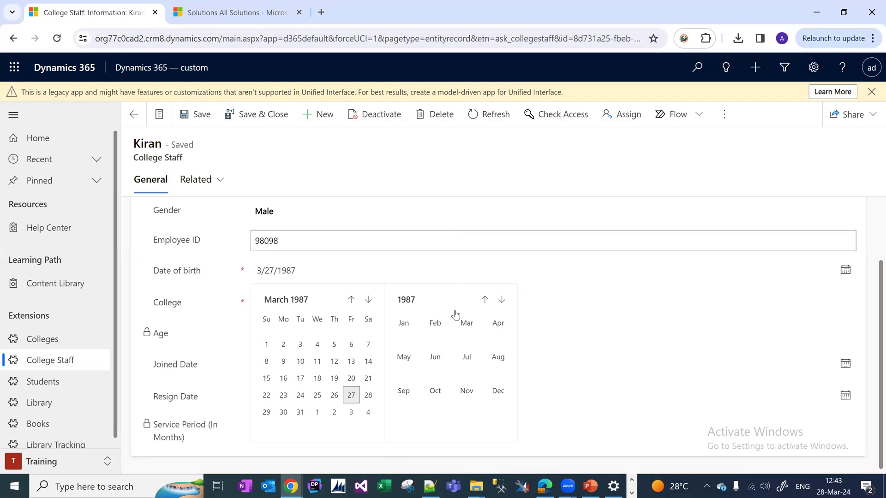
Step: Switch to Notepad++ and enter the title "SSC Marks List" in the blank document, followed by an empty line
key("alt+Tab")
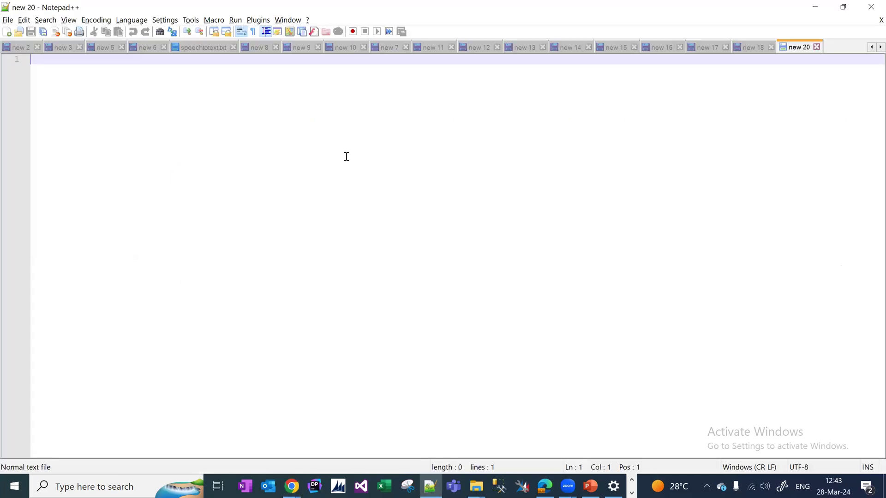
type("S")
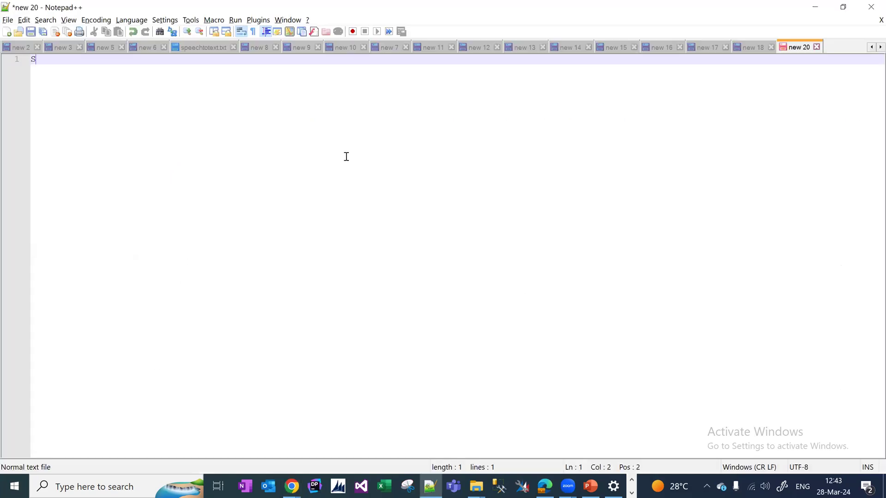
type("SC Marks List")
key("BackSpace")
key("BackSpace")
key("BackSpace")
type("li")
key("BackSpace")
key("BackSpace")
type("ist")
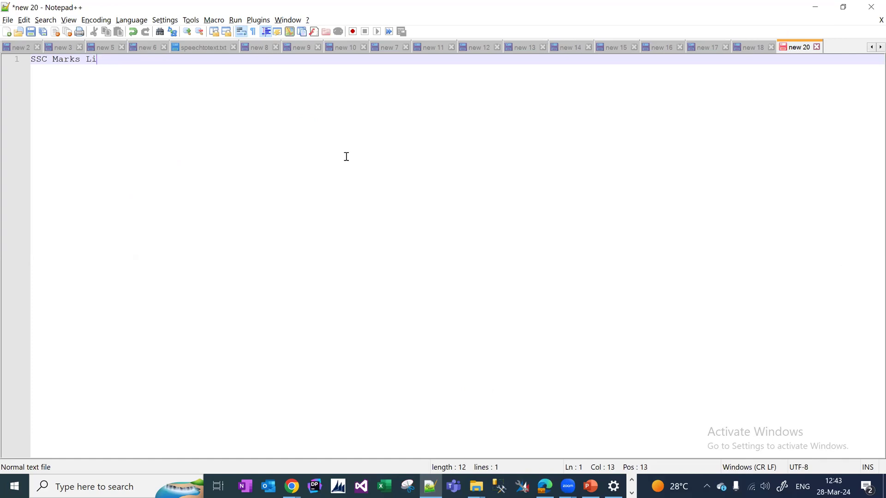
key("Return")
key("Return")
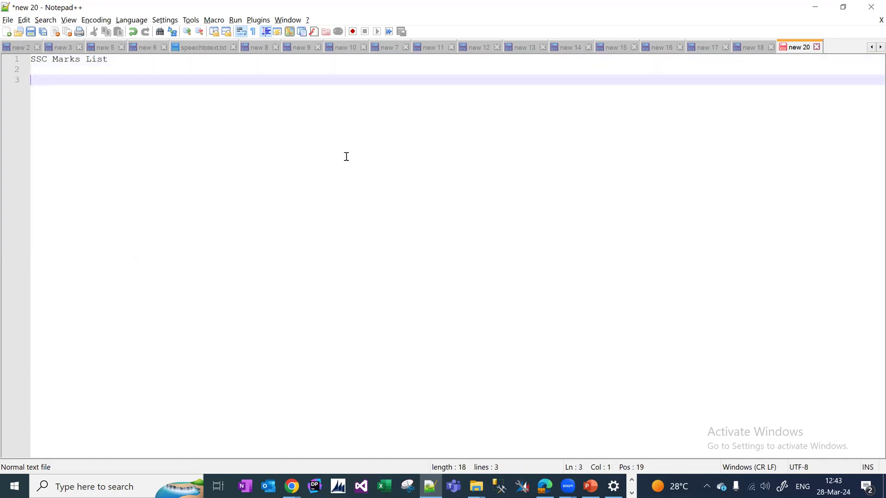
Step: List the fields "1. Percentage", "2. Total Marks", "3. Roll No" and "4. Student Name" on separate lines below the title
type("1. Percentage")
key("Return")
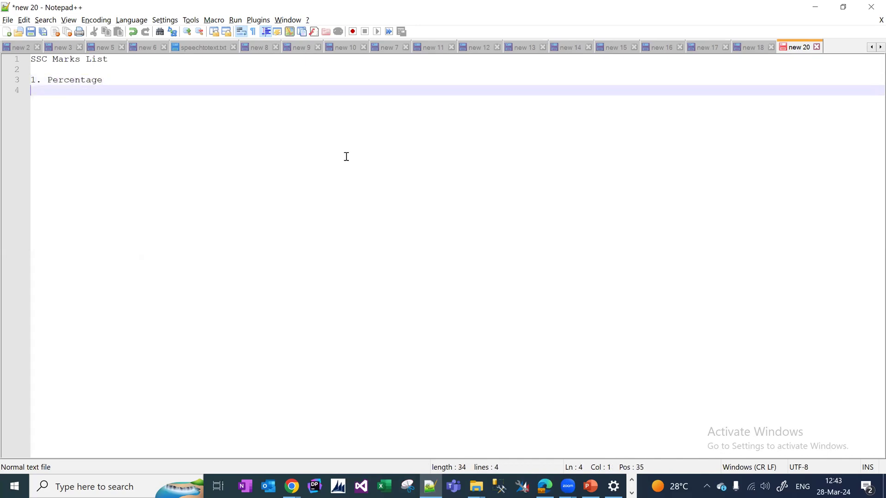
type("2. Total Marks")
key("Return")
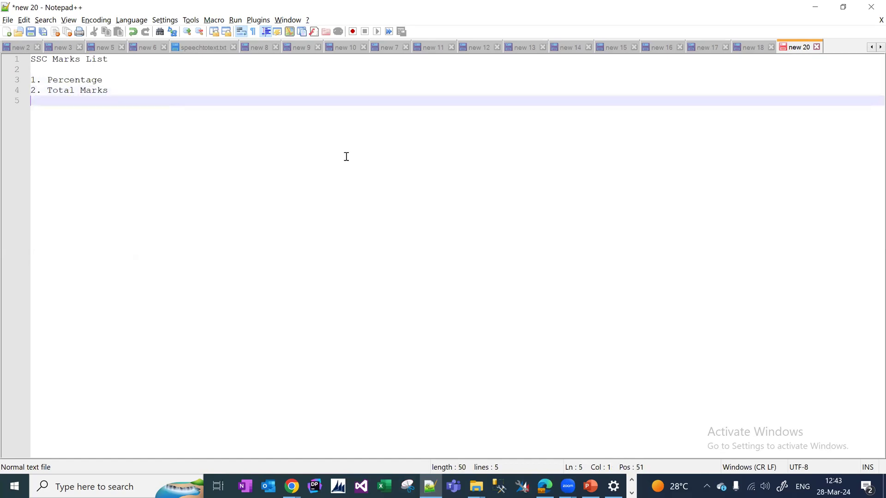
type("3. Roll No")
key("Return")
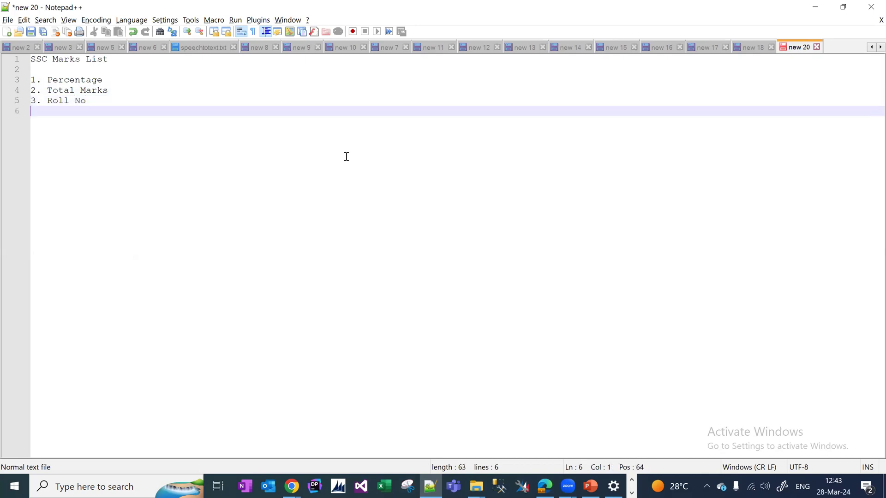
type("4. Student Name")
key("Return")
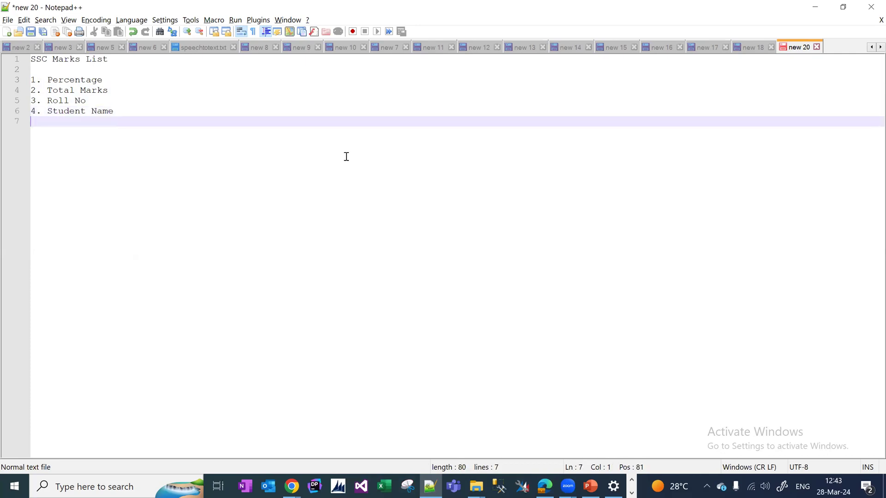
Step: Extend item 3 of the list to "Student Roll No"
key("Up")
key("Up")
key("Right")
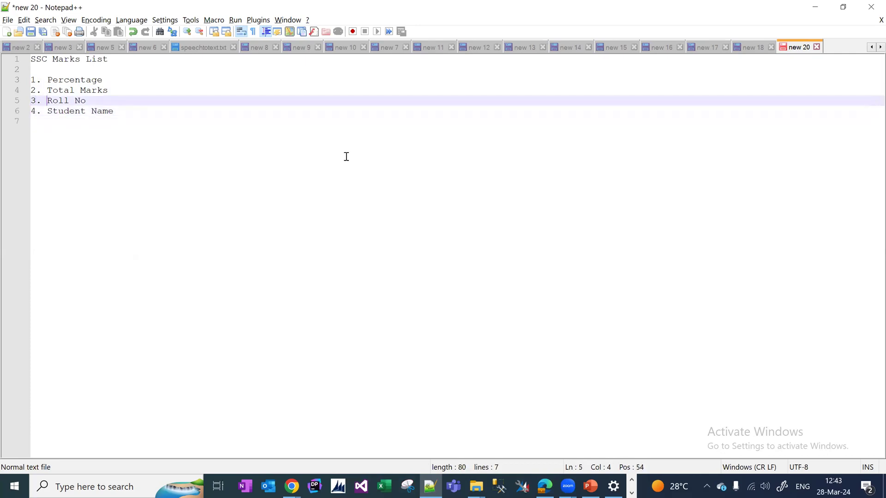
type("Student")
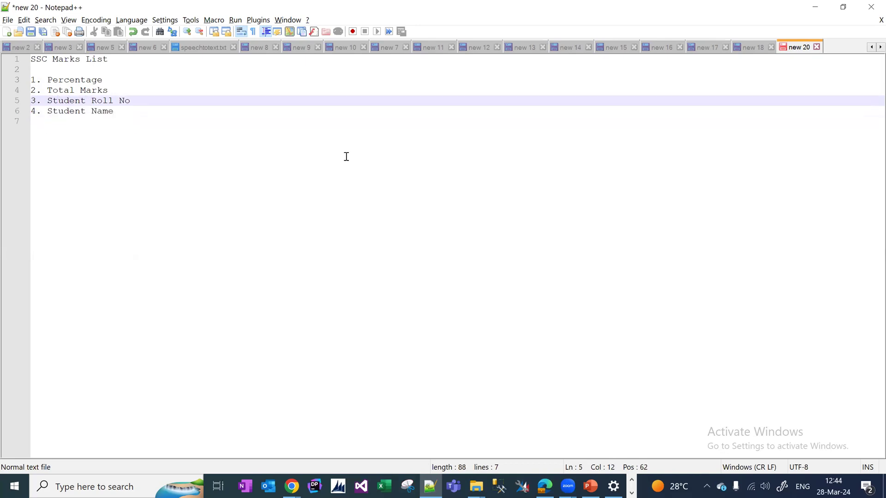
Step: Add "5. Telugu Marks" and "6. English Marks" as new lines at the end of the list
key("Down")
key("Down")
type("5. Te")
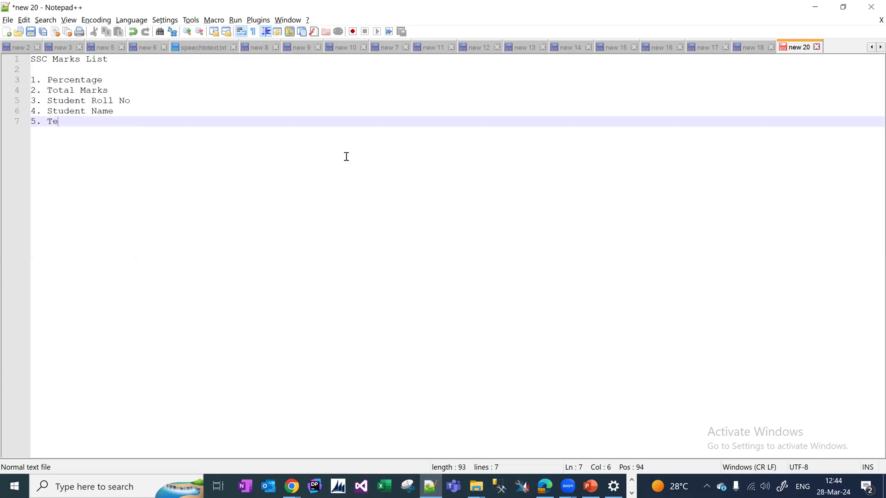
type("lugu Marks")
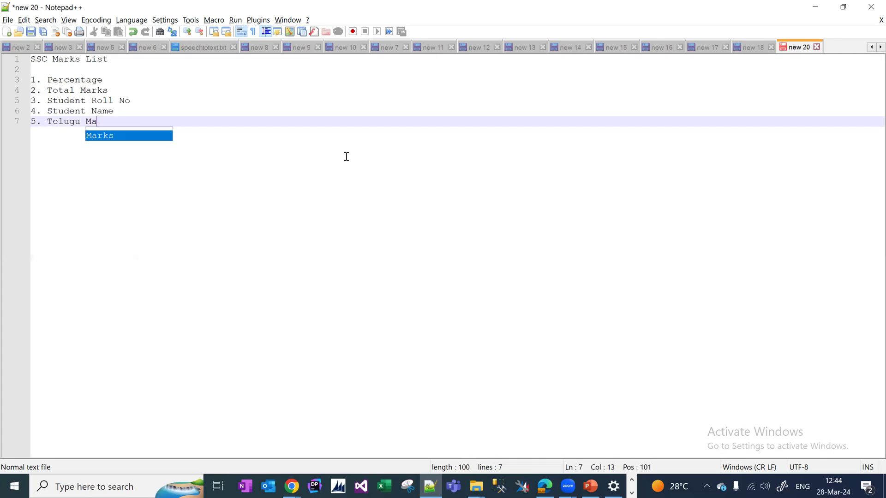
key("Return")
type("6.Englis")
key("BackSpace")
key("BackSpace")
key("BackSpace")
key("BackSpace")
key("BackSpace")
key("BackSpace")
type("E")
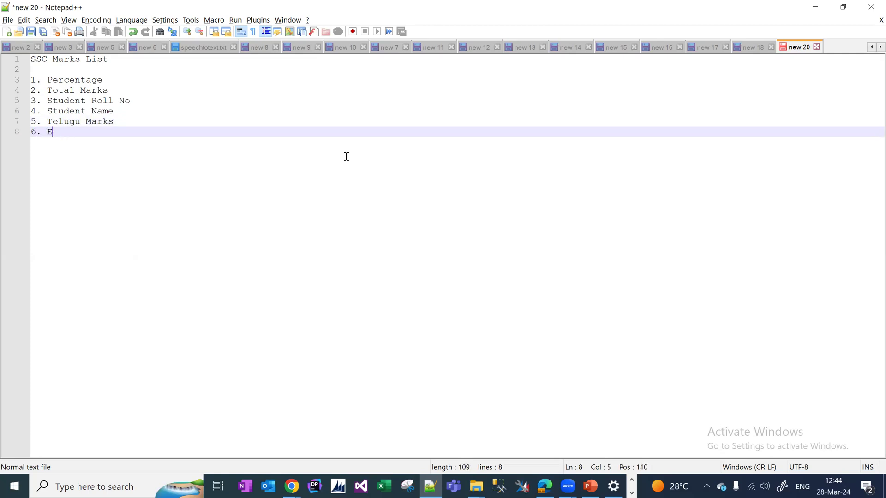
type("nglish Marks")
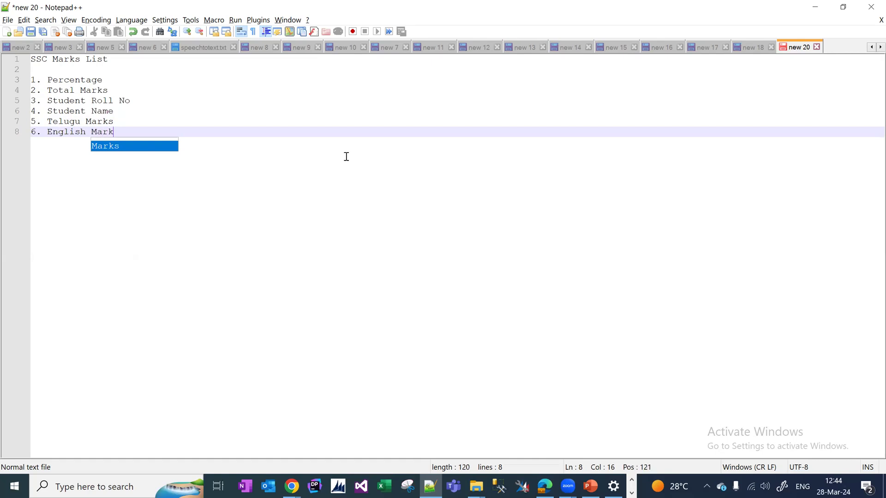
Step: Add Hindi Marks as item 7 and Maths Marks as item 8 on new lines of the list
key("Return")
type("7.")
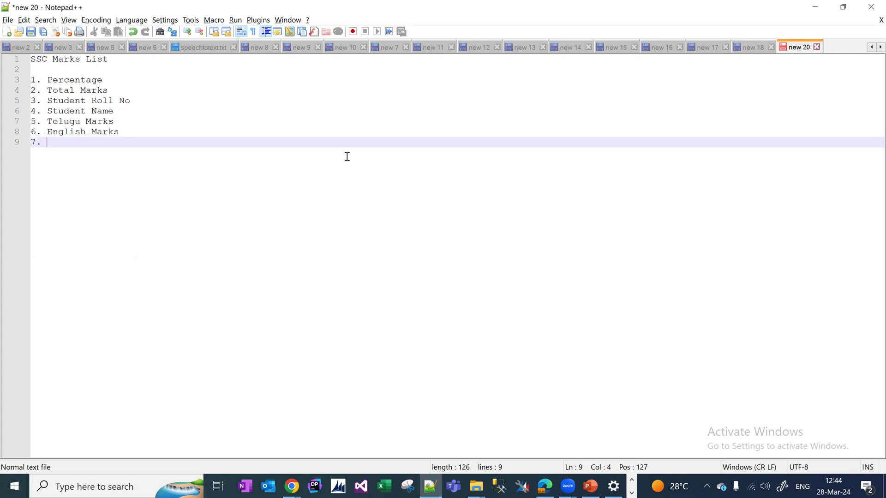
type("Hindi Marks")
key("Return")
key("Return")
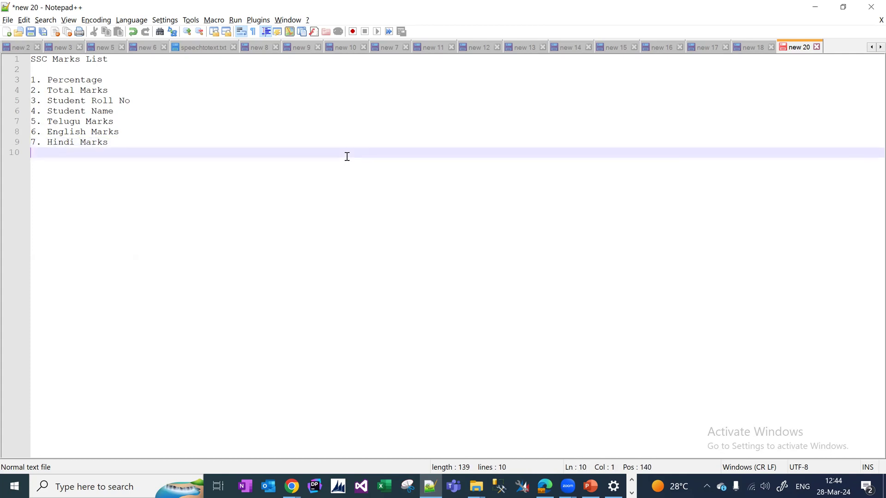
type("8. ")
type("Maths ")
type("Marks")
key("Return")
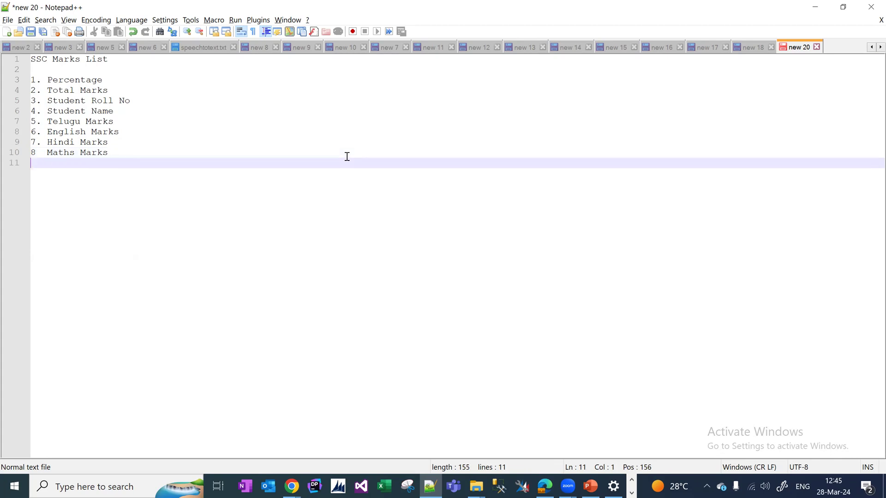
Step: Add "9. Social Marks" and "10.Science Marks" as the final lines of the list
type("9. Social")
key("Return")
type("10.")
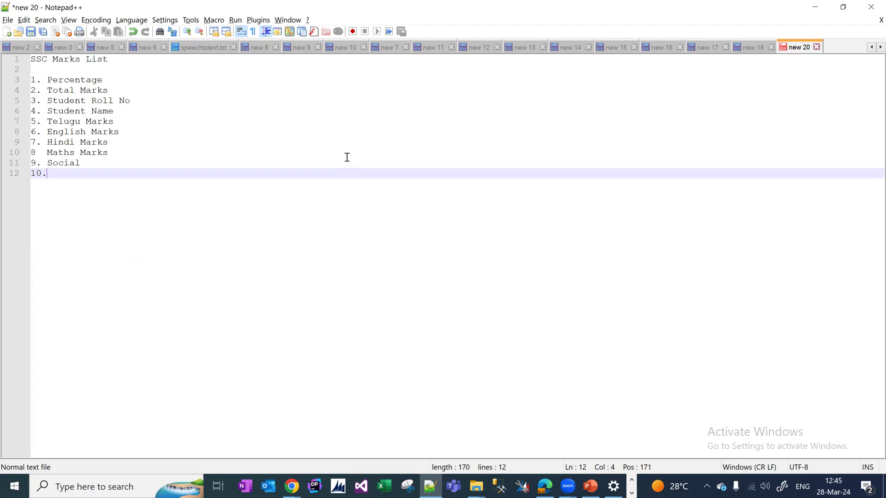
type("Science Marks")
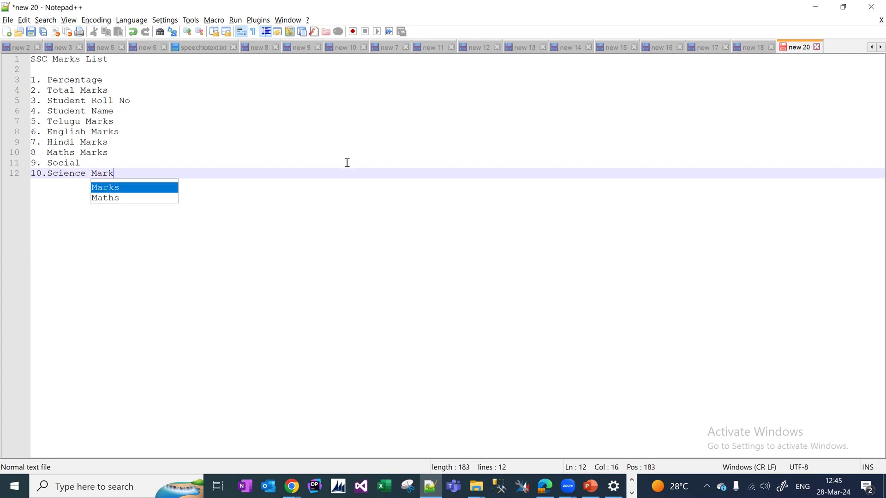
left_click(100, 164)
type("Marks")
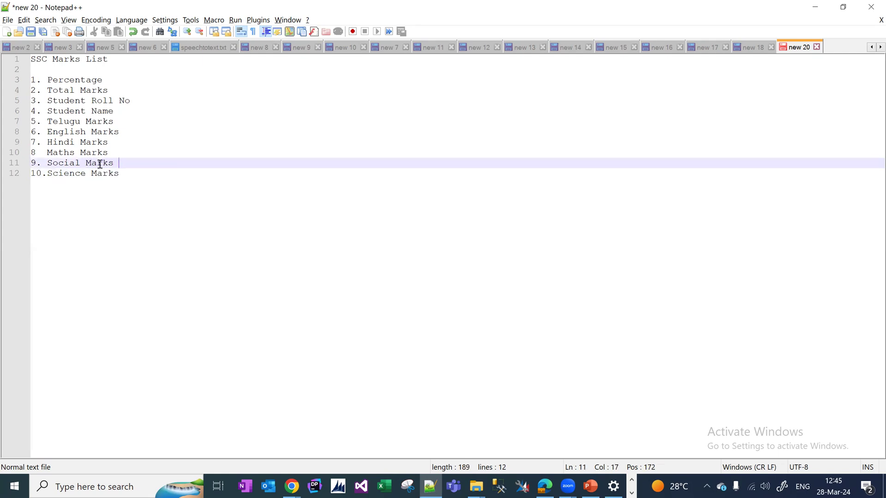
left_click(88, 162)
key("BackSpace")
Step: Extend item 1 of the list to "Percentage Of Marks"
left_click(135, 174)
double_click(80, 82)
left_click(115, 82)
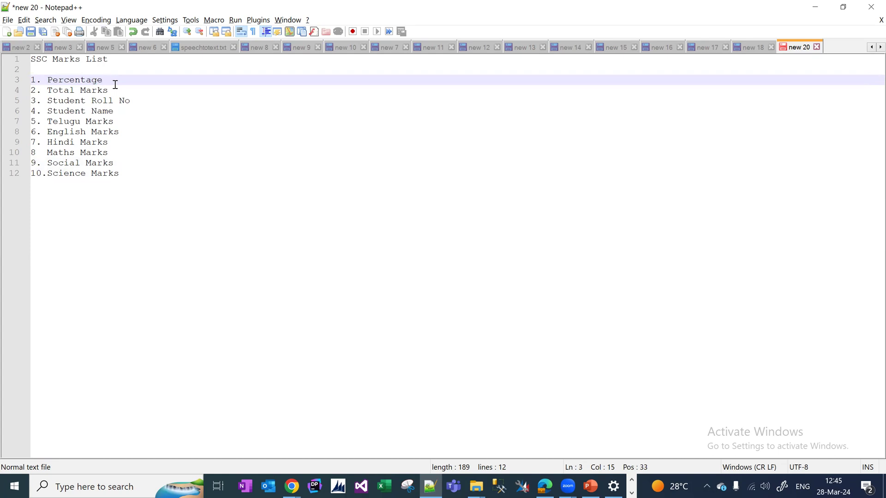
type("Of Marks")
left_click(140, 176)
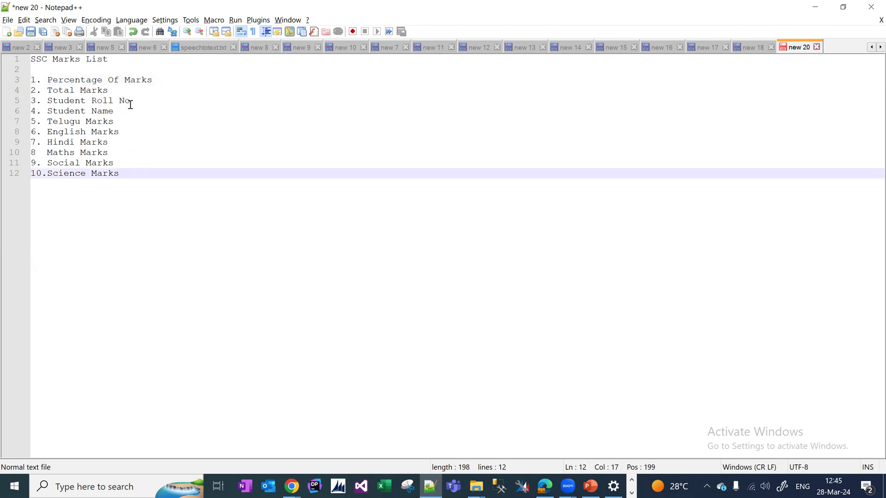
Step: Move the Percentage Of Marks and Total Marks lines to the end of the list, below Science Marks
left_click(120, 94)
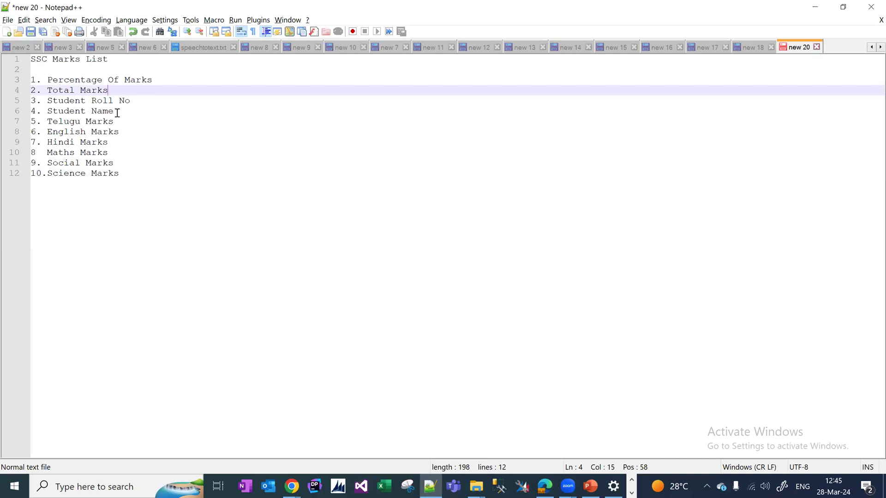
left_click(33, 82, "shift")
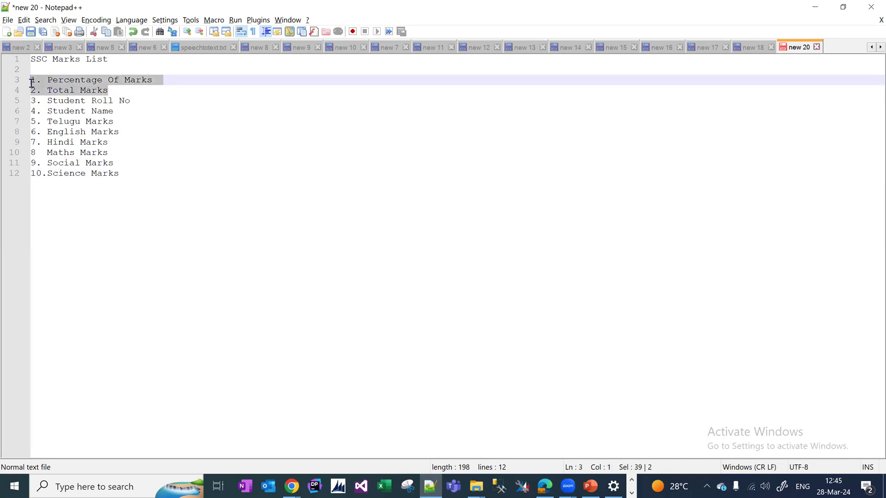
left_click(69, 93)
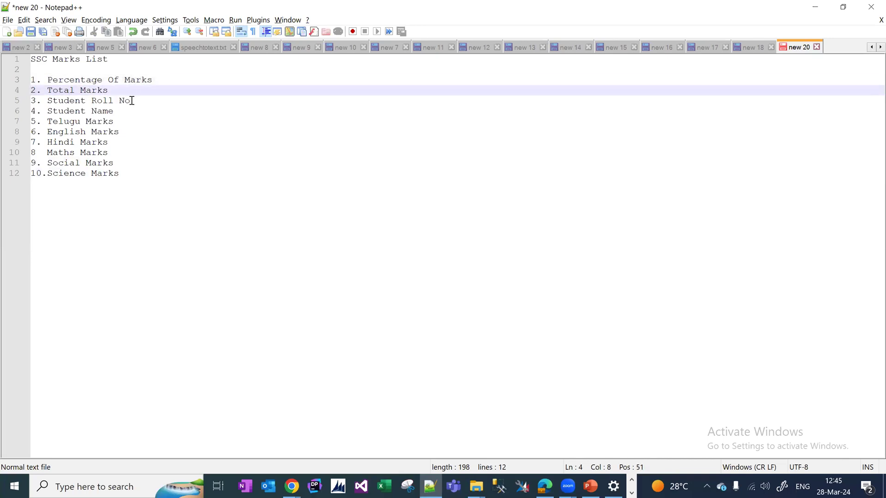
left_click(121, 91)
left_click(24, 80, "shift")
key("ctrl+c")
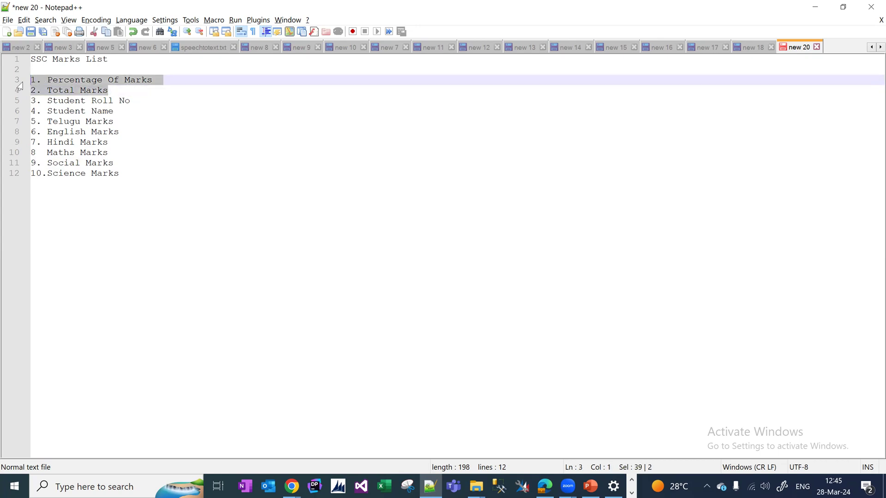
key("Delete")
key("Down")
key("Down")
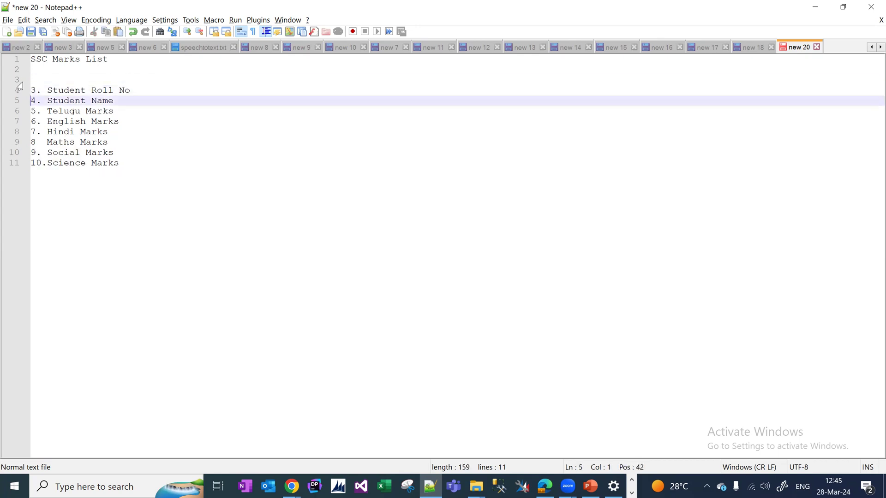
left_click(131, 161)
key("Return")
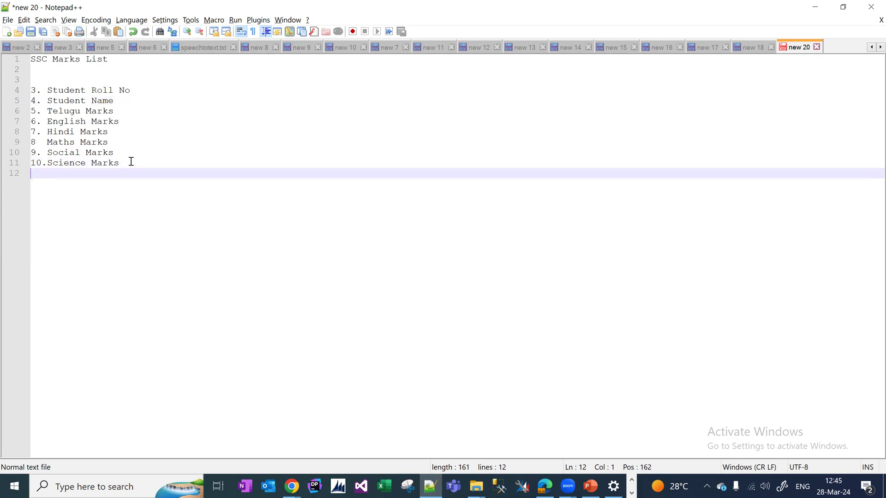
key("ctrl+v")
Step: Remove the item numbers from the Total Marks and Percentage Of Marks lines
key("Left")
key("Left")
key("Left")
key("Left")
key("Left")
key("Left")
key("Left")
key("Left")
key("Left")
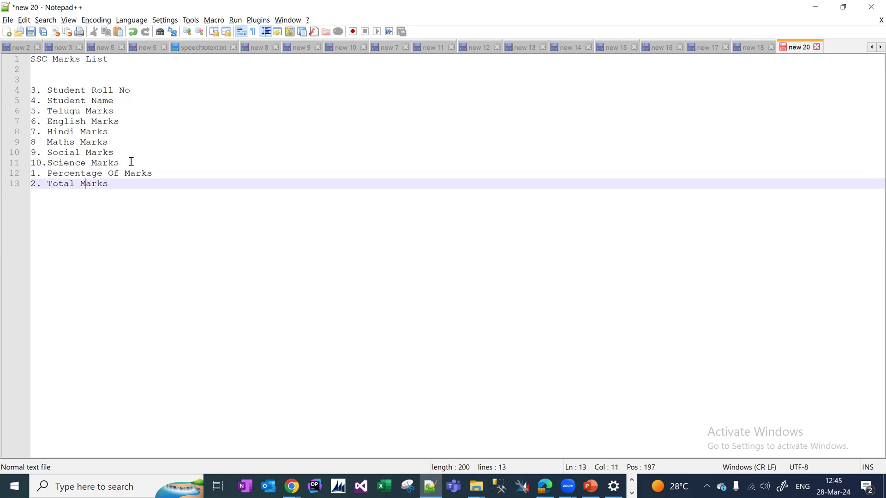
key("Left")
key("Left")
key("BackSpace")
key("BackSpace")
key("BackSpace")
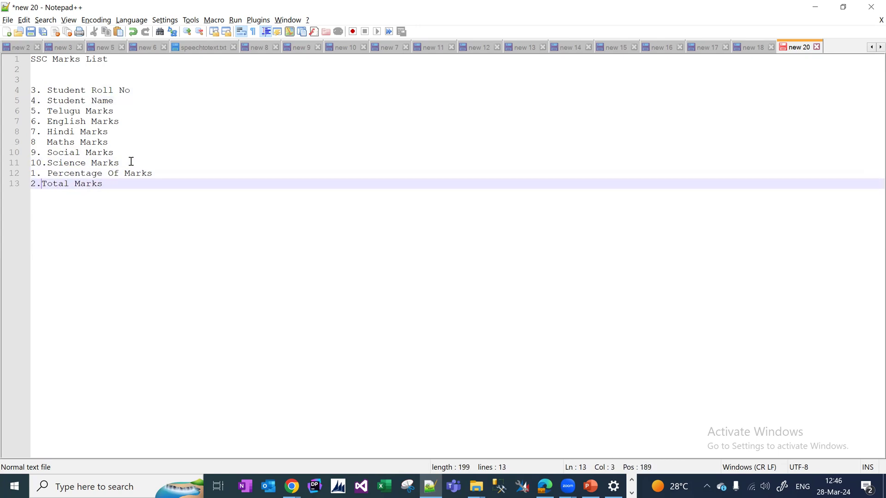
key("Up")
key("Delete")
key("Delete")
key("Delete")
Step: Strip the item numbers from the six subject lines, working up from Science Marks to Telugu Marks
key("Up")
key("Delete")
key("Delete")
key("Delete")
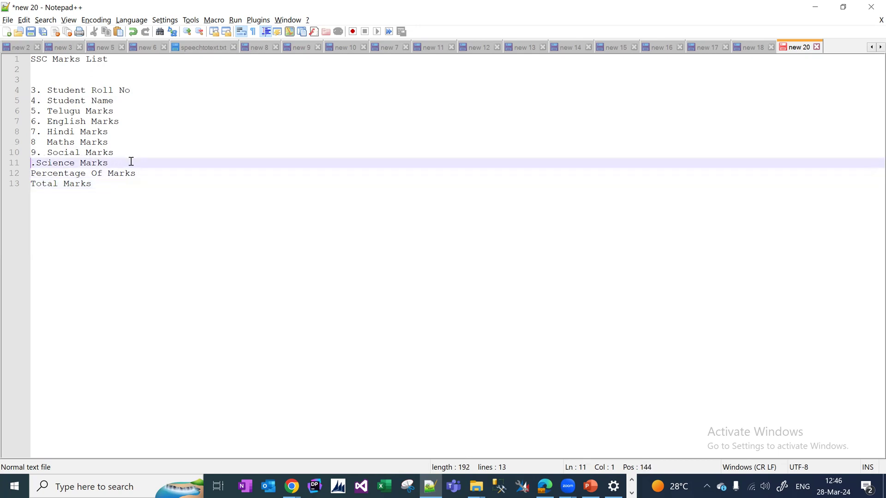
key("Up")
key("Delete")
key("Delete")
key("Delete")
key("Up")
key("Delete")
key("Delete")
key("Delete")
key("Up")
key("Delete")
key("Delete")
key("Delete")
key("Up")
key("Delete")
key("Delete")
key("Delete")
key("Up")
key("Delete")
key("Delete")
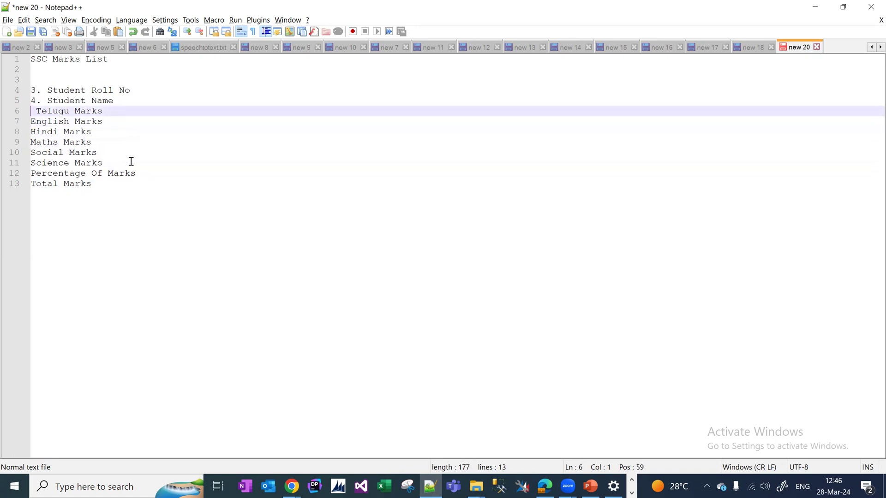
key("Delete")
Step: Remove the item numbers from the Student Name and Student Roll No lines
key("Up")
key("Delete")
key("Delete")
key("Delete")
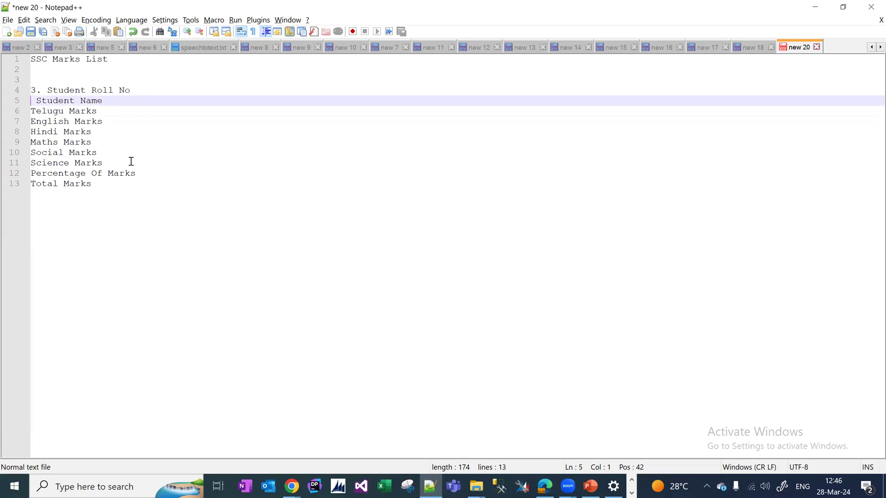
key("Up")
key("Delete")
key("Delete")
key("Delete")
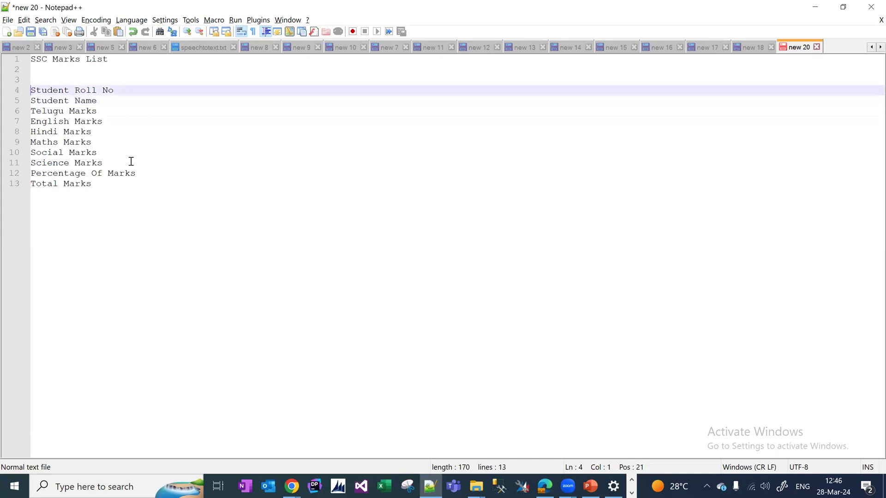
Step: Move the Student Roll No entry onto its own line between Student Name and Telugu Marks
key("shift+Right")
key("shift+Right")
key("shift+Right")
key("shift+Right")
key("shift+Right")
key("shift+Right")
key("shift+Right")
key("shift+Right")
key("shift+Right")
key("shift+Right")
key("shift+Right")
key("shift+Right")
key("shift+Right")
key("shift+Right")
key("shift+Right")
key("shift+Right")
key("ctrl+c")
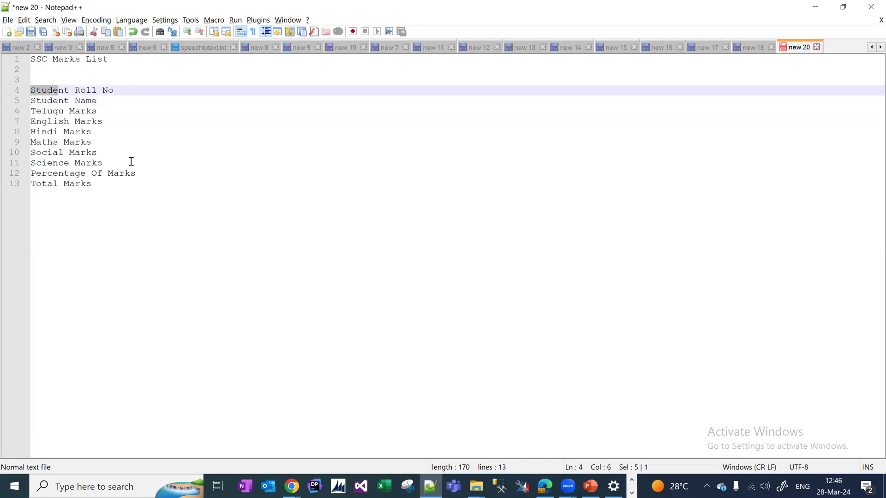
key("Delete")
key("Down")
key("Right")
key("Right")
key("Right")
key("Right")
key("Right")
key("Right")
key("Right")
key("Left")
key("Left")
key("Left")
key("Left")
key("Left")
key("Down")
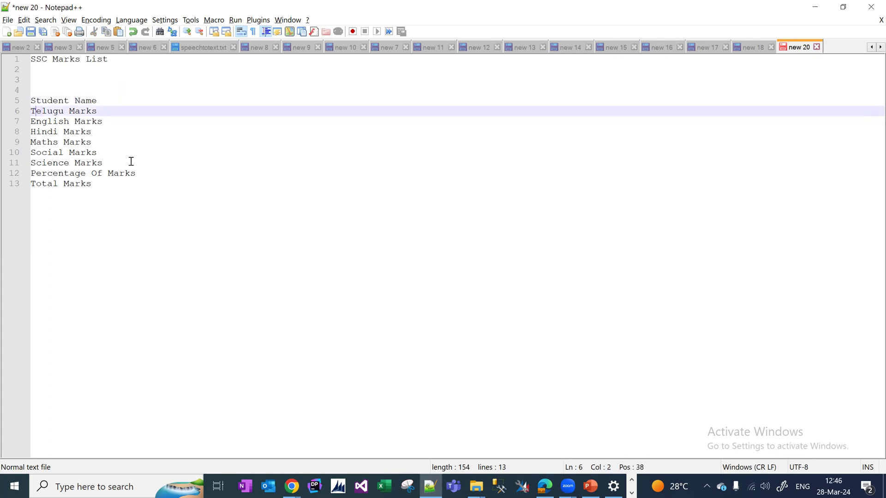
key("Left")
key("Return")
key("Up")
key("ctrl+v")
key("Down")
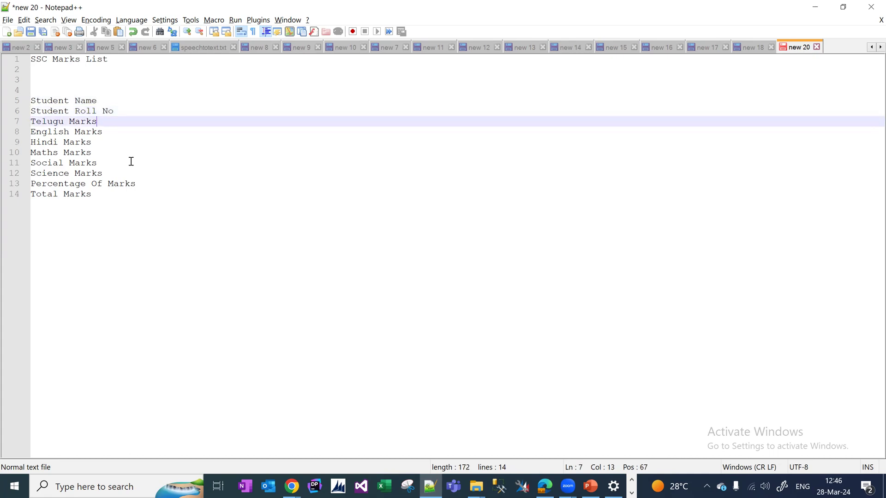
Step: Move the Percentage Of Marks entry below Total Marks, leaving no blank line between Science Marks and Total Marks
key("Down")
key("Down")
key("Down")
key("Down")
key("Down")
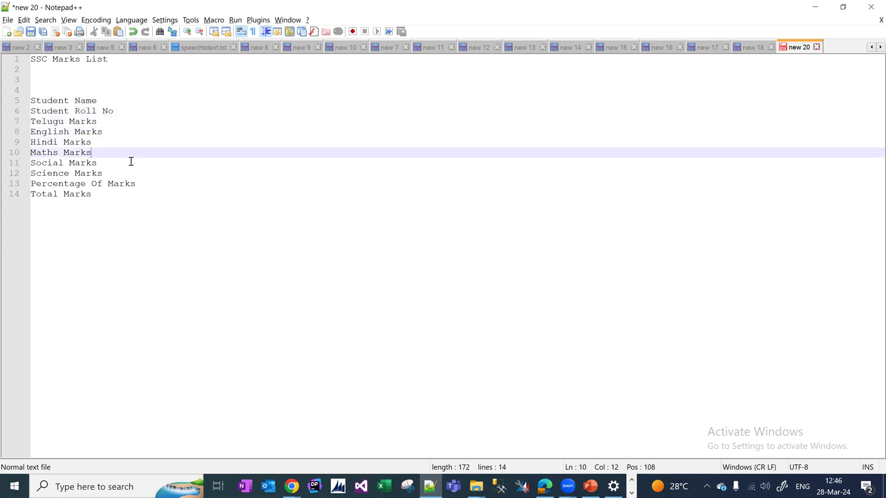
key("Down")
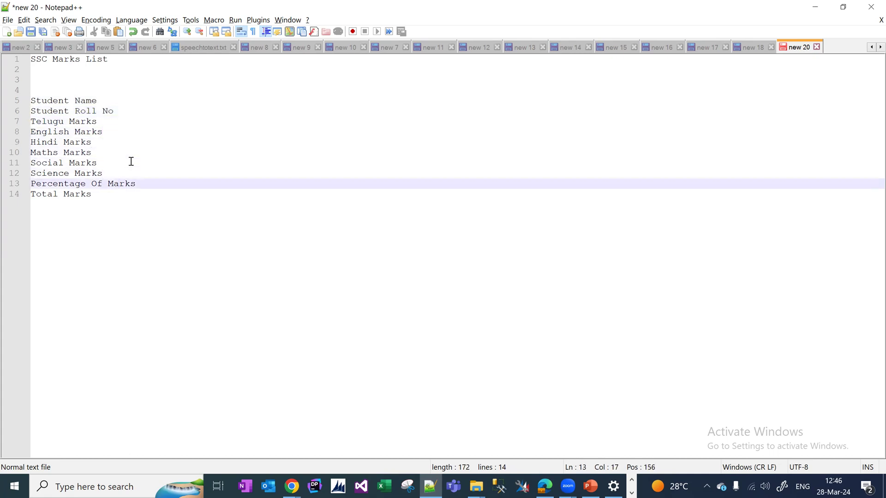
key("Right")
key("Right")
key("shift+Left")
key("shift+Left")
key("shift+Left")
key("shift+Left")
key("shift+Left")
key("shift+Left")
key("shift+Left")
key("shift+Left")
key("shift+Left")
key("shift+Left")
key("shift+Left")
key("shift+Left")
key("shift+Up")
key("shift+Right")
key("shift+Right")
key("shift+Right")
key("shift+Right")
key("shift+Right")
key("shift+Right")
key("shift+Right")
key("ctrl+c")
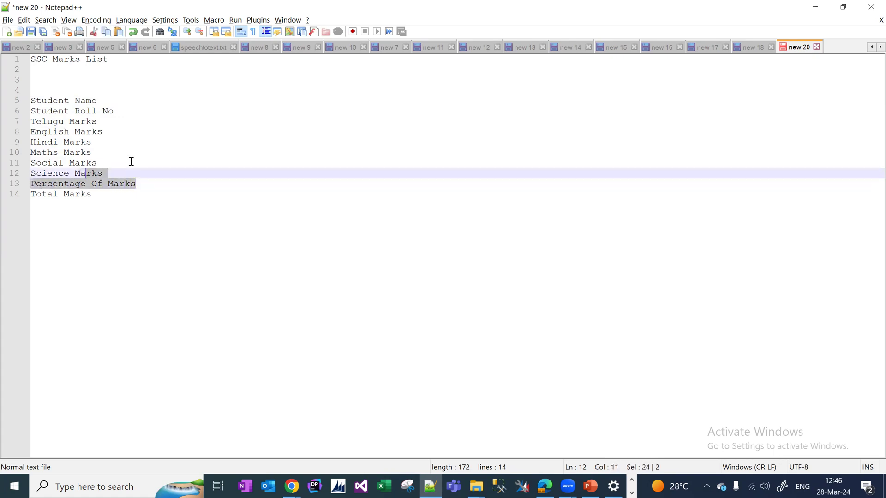
key("Delete")
key("Down")
key("Up")
key("BackSpace")
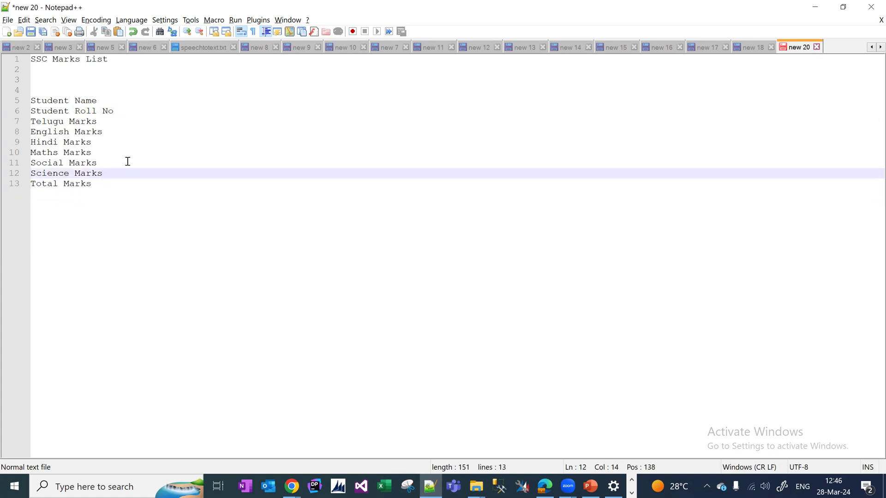
left_click(100, 184)
key("Return")
key("ctrl+v")
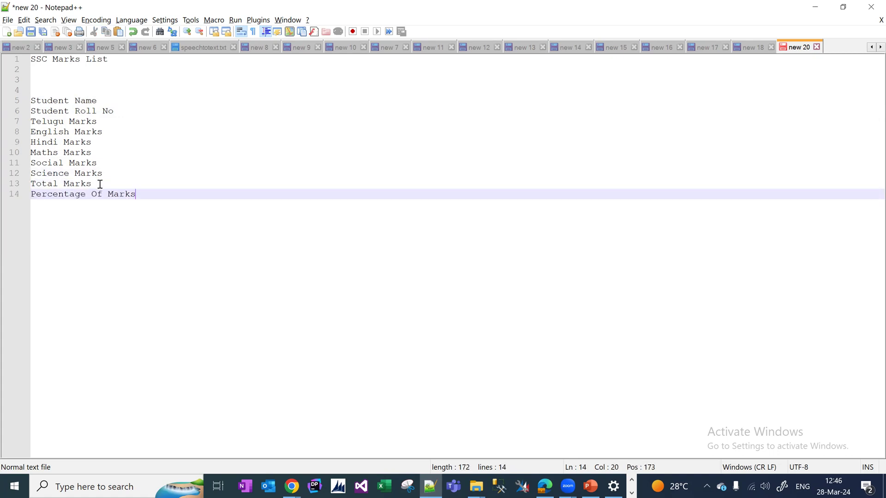
Step: Add a "Grade" line at the end of the list and extend the Total Marks entry to "Total Marks Secured"
key("Return")
type("Grade")
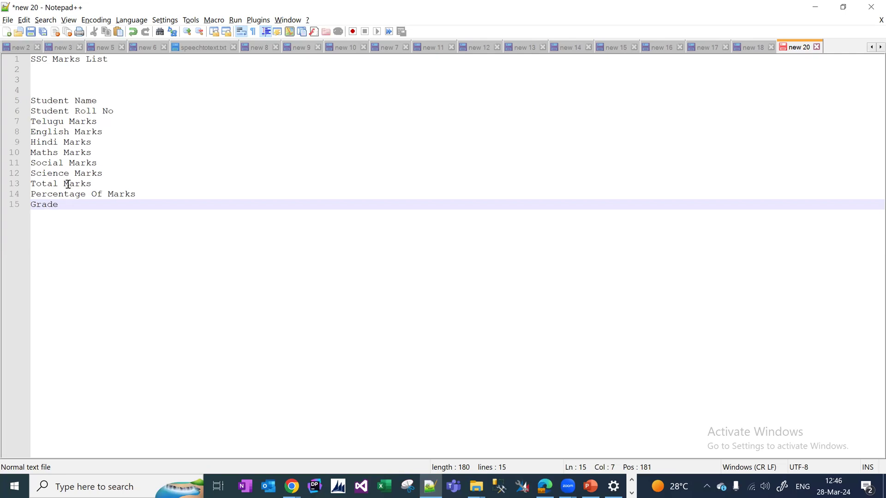
left_click(96, 183)
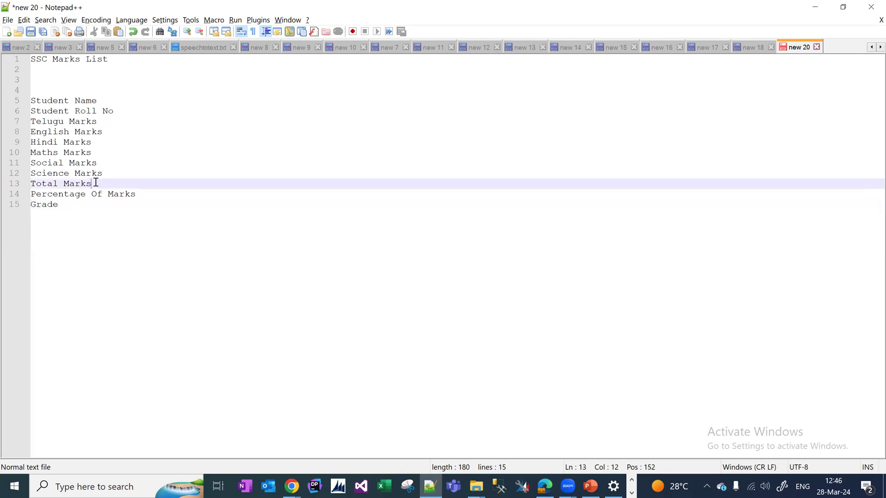
type("Secured")
Step: Add "Total Marks" as a new line below Grade
left_click(71, 202)
key("Return")
type("Total Marks")
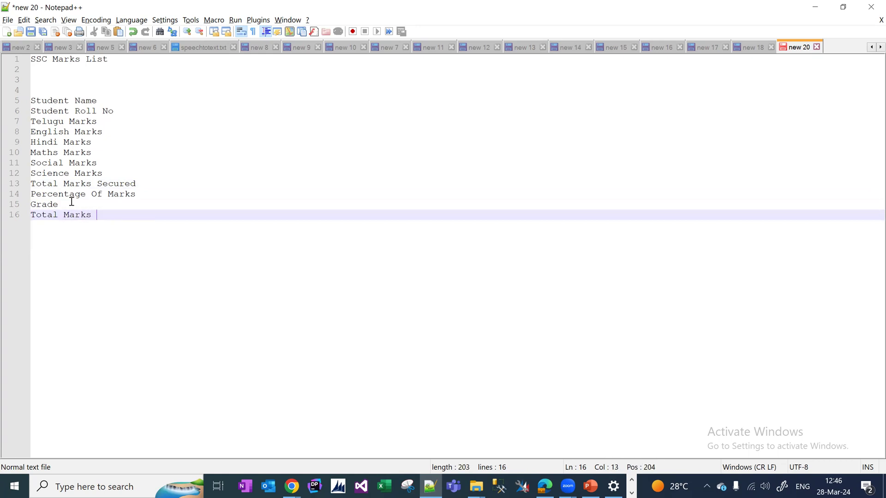
Step: Annotate Student Name with the column type "- Single line of text", spaced out from the field name
left_click(117, 96)
type("-")
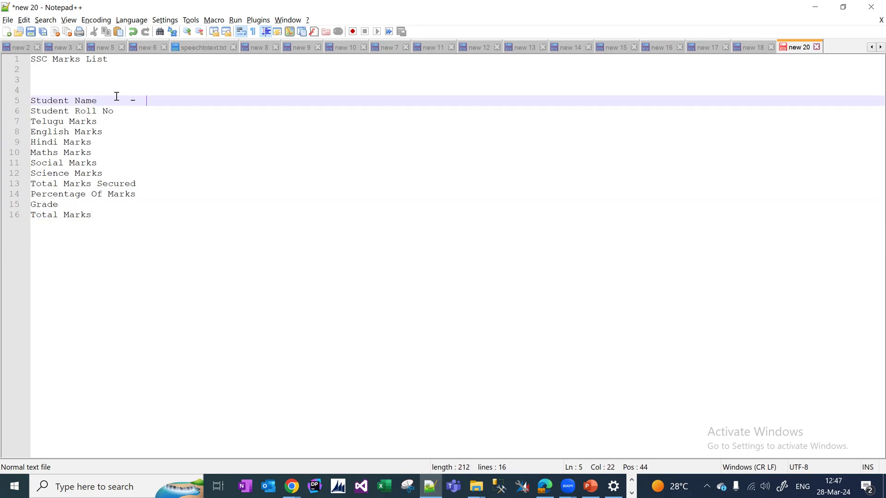
key("BackSpace")
key("Tab")
type("Single")
key("BackSpace")
key("BackSpace")
key("BackSpace")
key("BackSpace")
key("BackSpace")
key("BackSpace")
key("BackSpace")
type("- Single line of text")
Step: Annotate Student Roll No with the column type "- Single Line of text", aligned with the type on the Student Name line
key("Down")
key("Tab")
key("Tab")
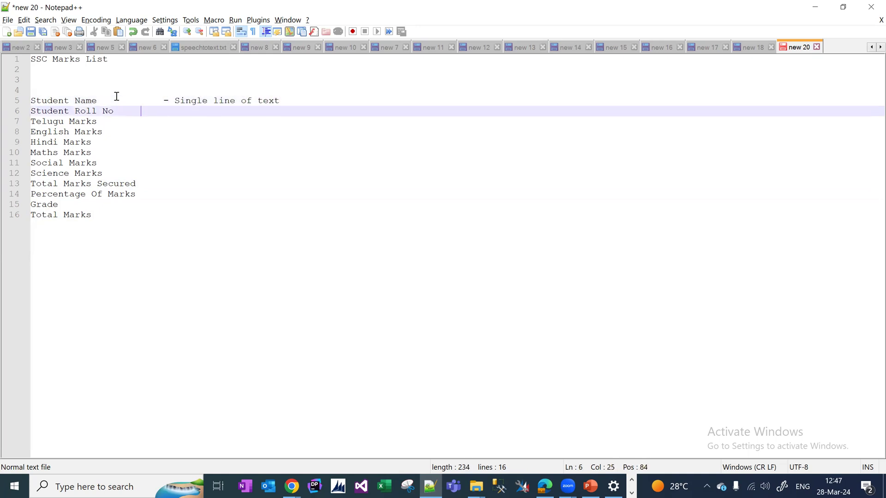
type("- Sing")
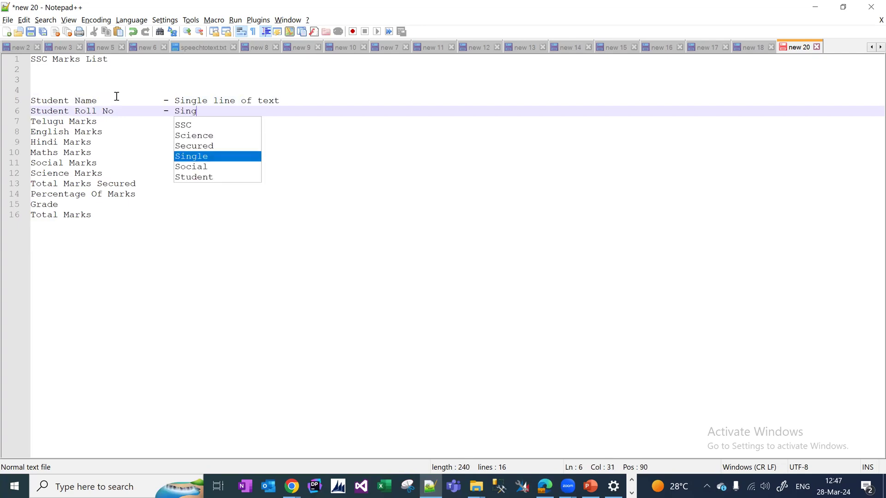
type("le LIne")
key("BackSpace")
key("BackSpace")
key("BackSpace")
key("BackSpace")
type("ine of text")
key("Return")
key("BackSpace")
Step: Annotate Telugu Marks with the column type "- Decimal", aligned with the types above it
key("Down")
key("Tab")
key("Tab")
type("- ")
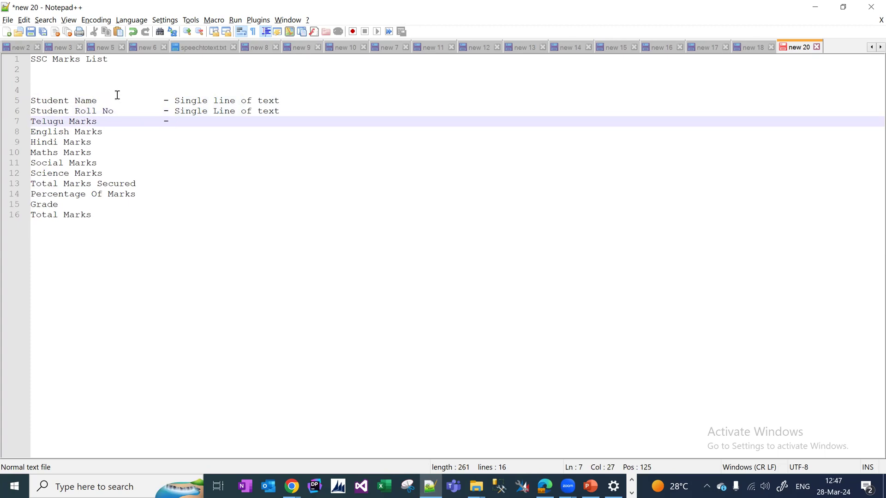
type("Desc")
key("BackSpace")
key("BackSpace")
key("BackSpace")
key("BackSpace")
type("Decimal")
Step: Give English Marks the aligned column type "- Decimal"
key("Down")
key("Tab")
key("Tab")
key("Tab")
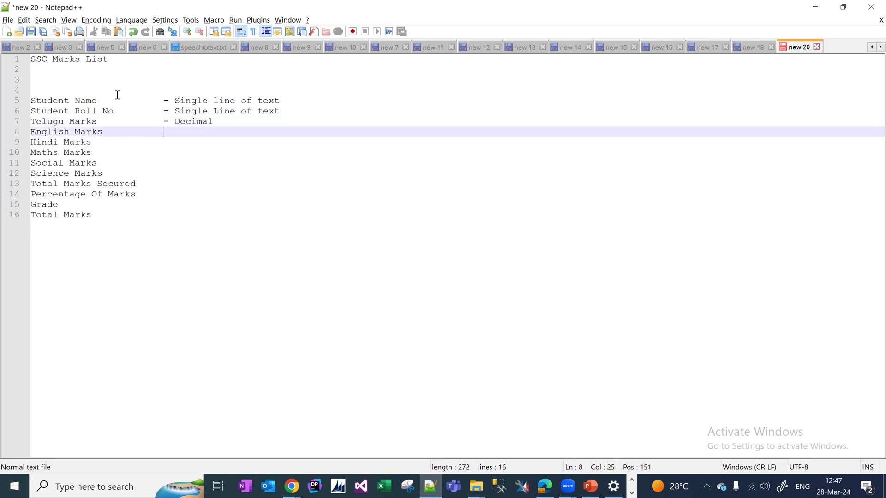
type("- Dec")
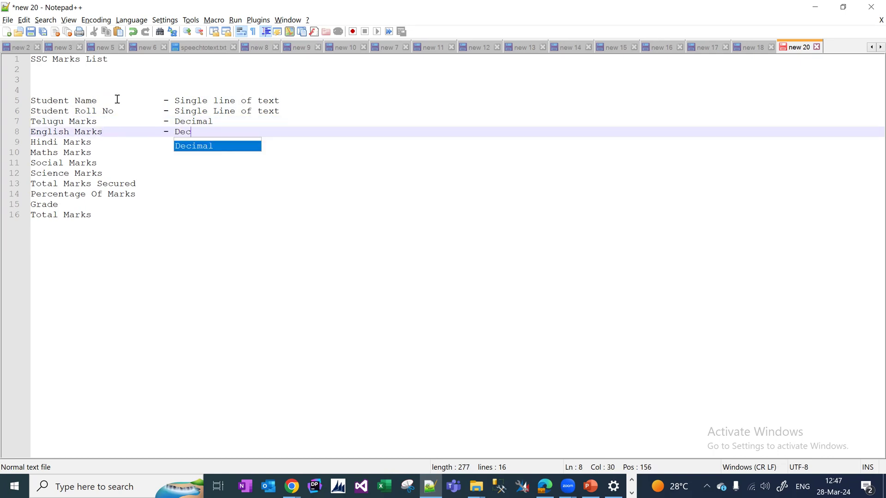
type("imal")
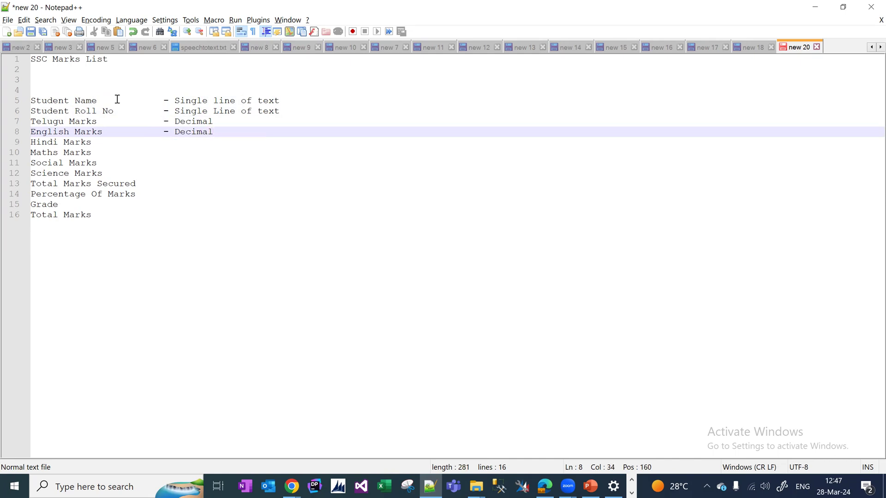
Step: Give both Hindi Marks and Maths Marks the aligned column type "- Decimal"
key("Down")
key("Tab")
key("Tab")
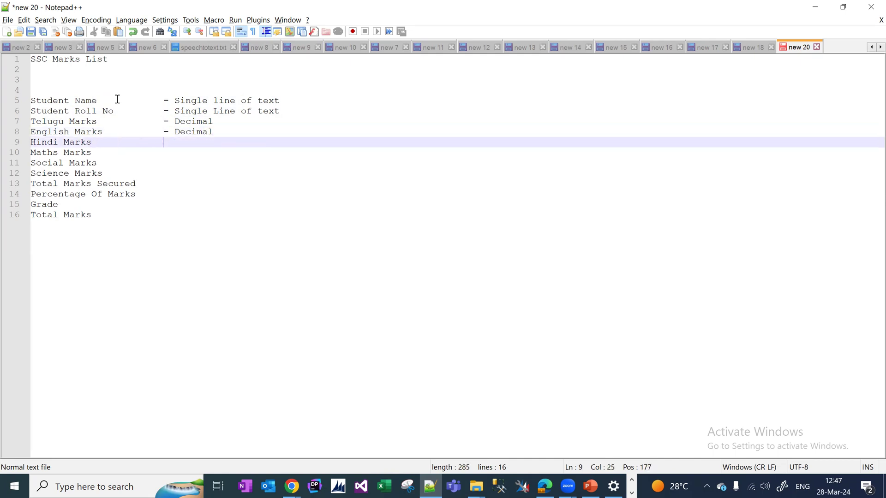
type("- Decimal")
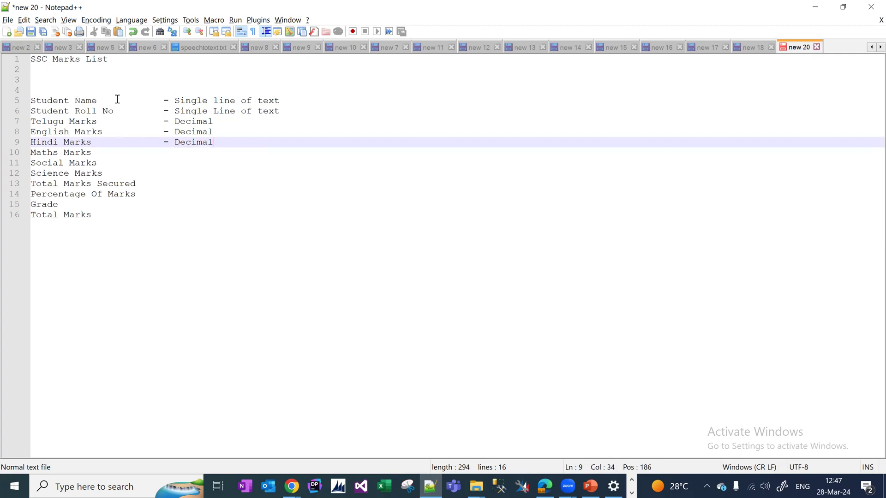
key("Down")
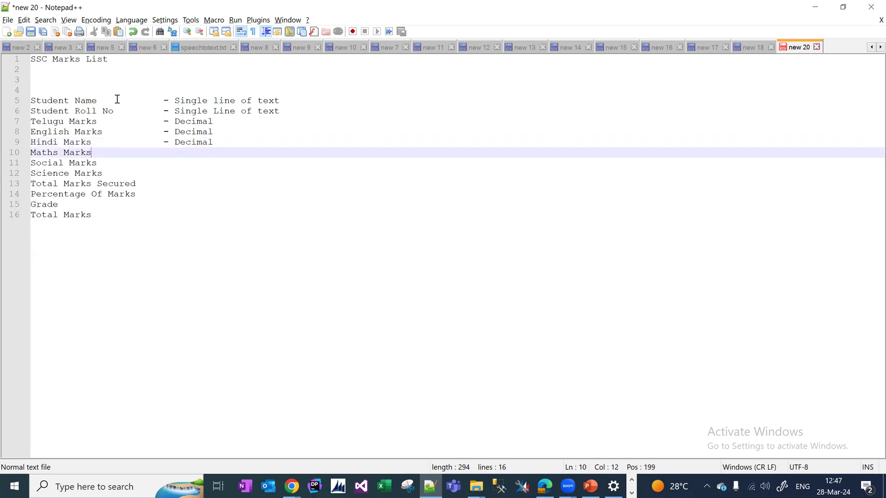
type("- Decimal")
Step: Add the aligned column type "- Decimal" to the Social Marks line
key("Down")
key("Tab")
key("Tab")
key("Tab")
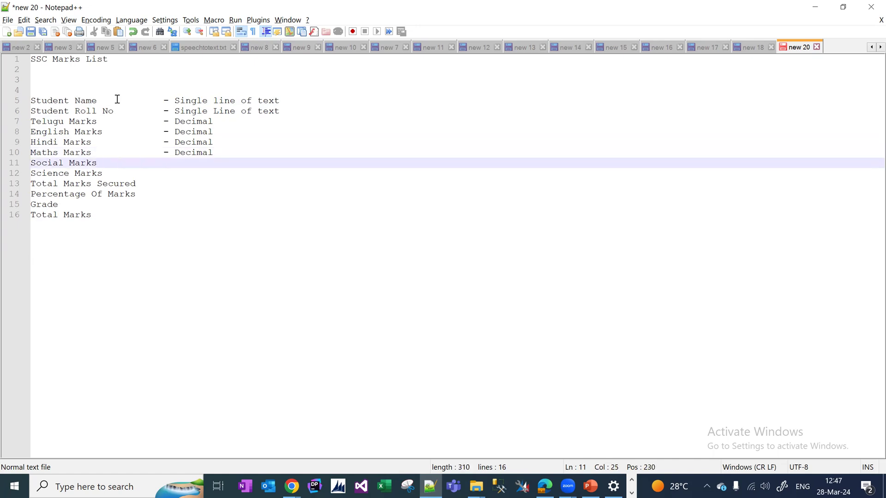
type("- Decimal")
Step: Add the column type "- Decimal" with a capital D to the Science Marks line, in the same column as the others
key("Down")
key("Tab")
key("Tab")
key("Tab")
type("- de")
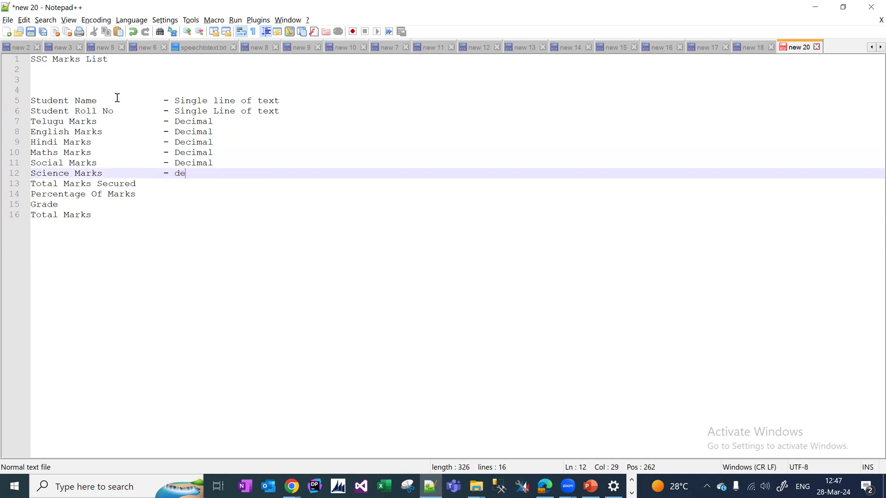
key("BackSpace")
key("BackSpace")
type("Dec")
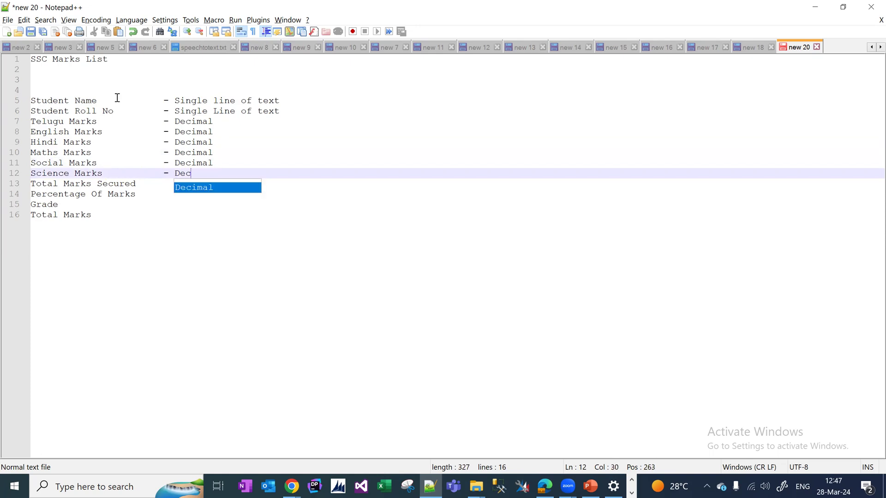
key("Return")
Step: Annotate Total Marks Secured with the column type "- Decimal"
key("Down")
key("Tab")
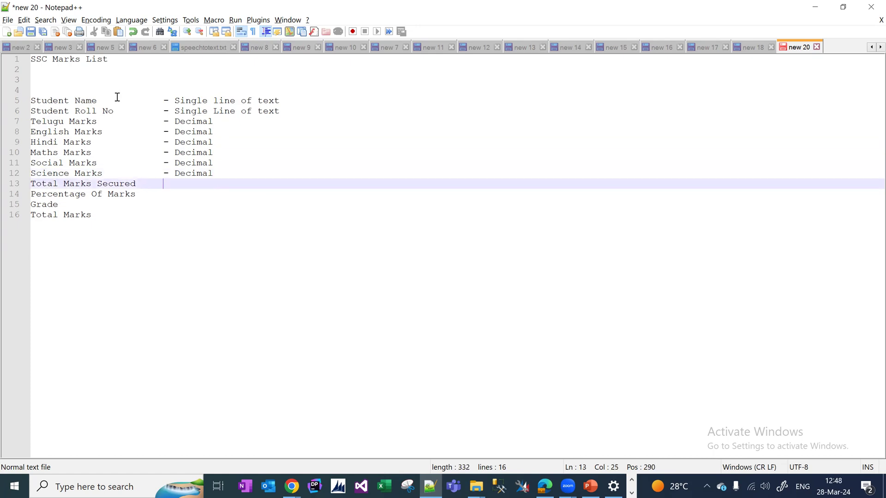
type("- Decim")
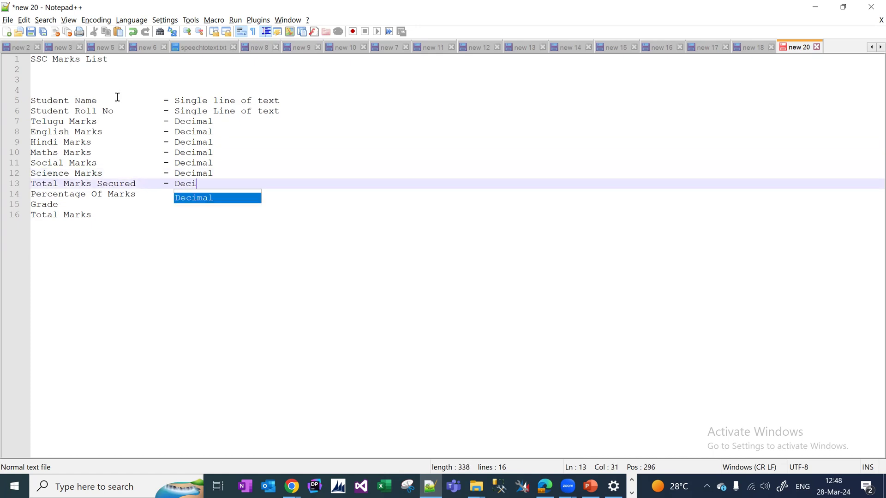
key("Return")
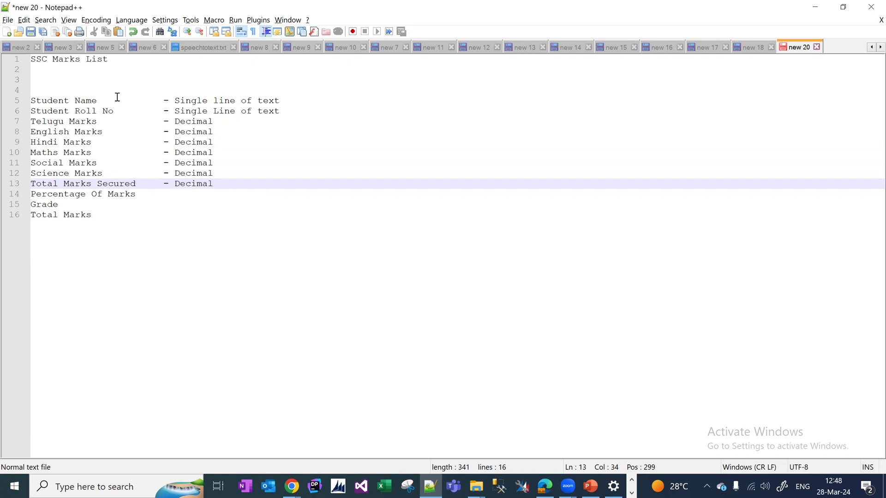
Step: Compare the Total Marks Secured entry with the Total Marks entry at the end of the list
key("Down")
key("Down")
left_click_drag(138, 185, 21, 190)
left_click_drag(107, 217, 21, 219)
left_click(141, 184)
left_click_drag(134, 185, 26, 191)
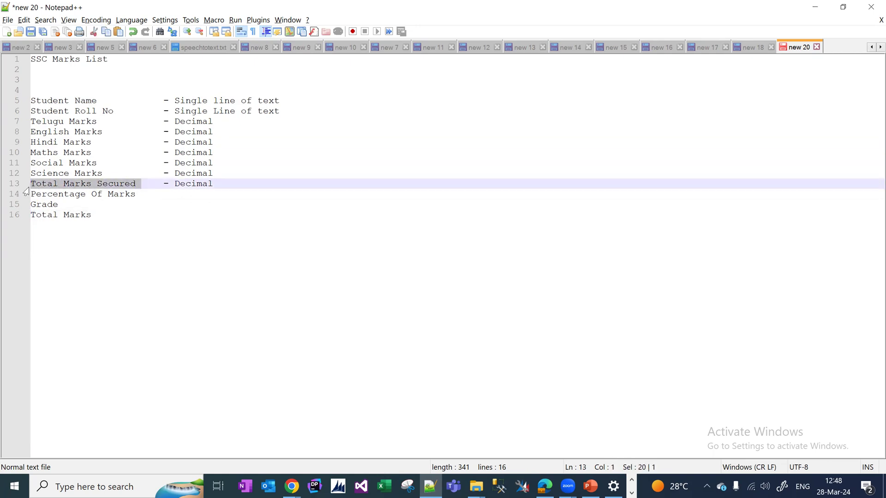
left_click_drag(95, 221, 63, 218)
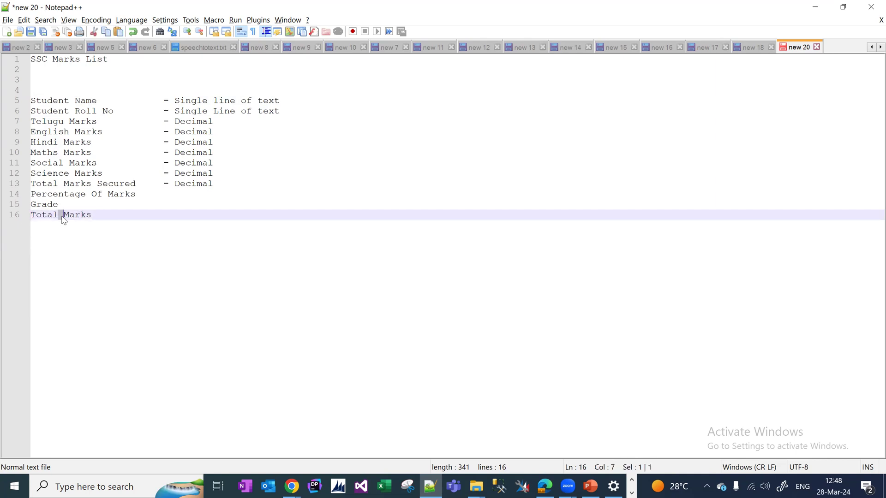
double_click(91, 216)
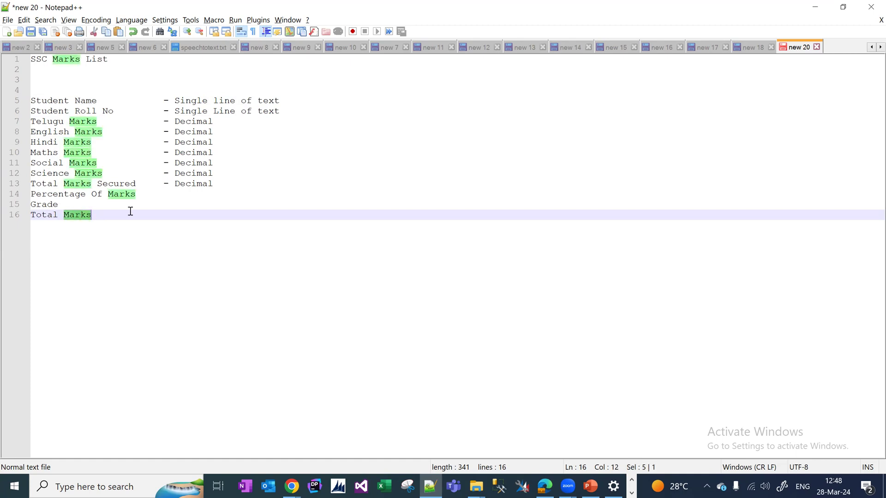
Step: Annotate the Total Marks line with the value "- 600", aligned with the column types
left_click(177, 213)
key("Tab")
key("Tab")
key("Tab")
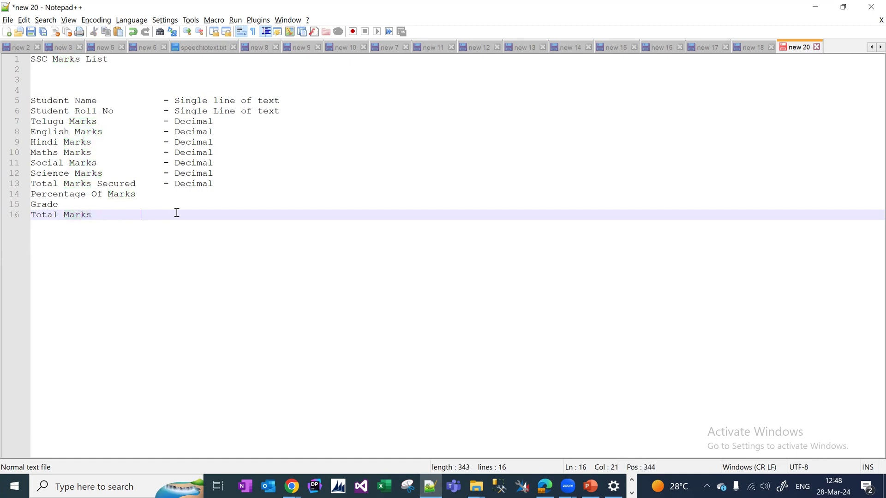
type("- 5000")
key("BackSpace")
Step: Annotate Percentage Of Marks with the column type "- Decimal", matching Total Marks Secured
key("Up")
key("Up")
key("Up")
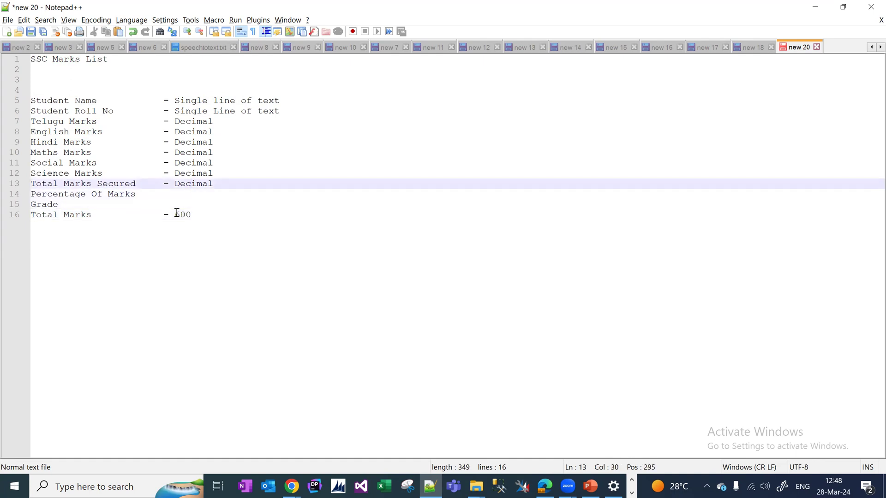
double_click(191, 185)
left_click(170, 197)
key("Tab")
key("Tab")
type("-")
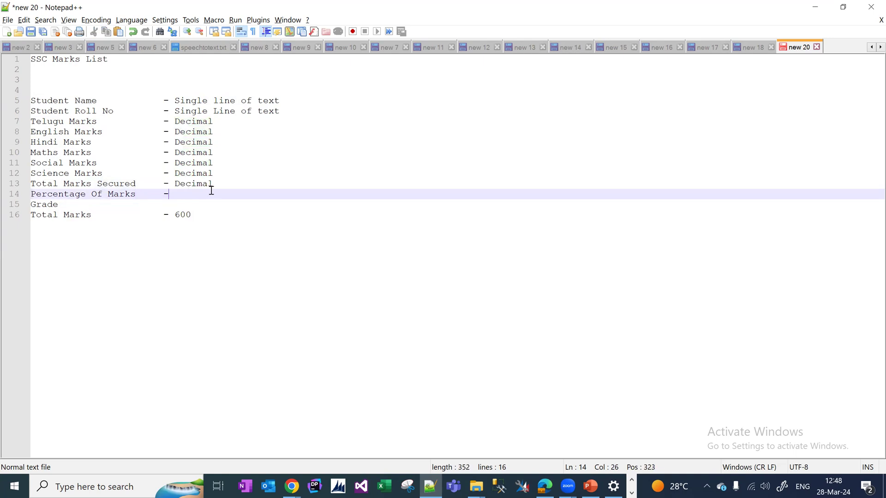
type(" Decimal")
Step: Annotate Grade with the column type "- Dropdown/Optionset", aligned with the other types
key("Down")
key("Tab")
key("Tab")
key("Tab")
key("Tab")
key("Tab")
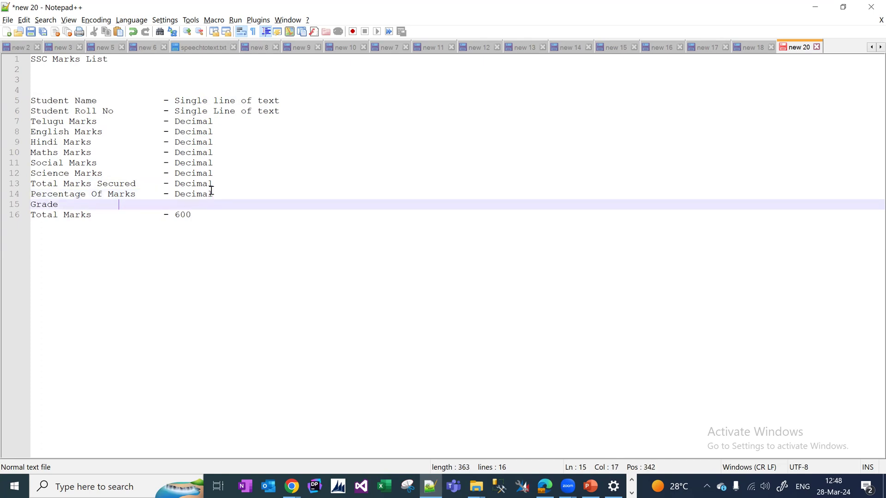
key("Right")
type("Dropdown/Optionset ")
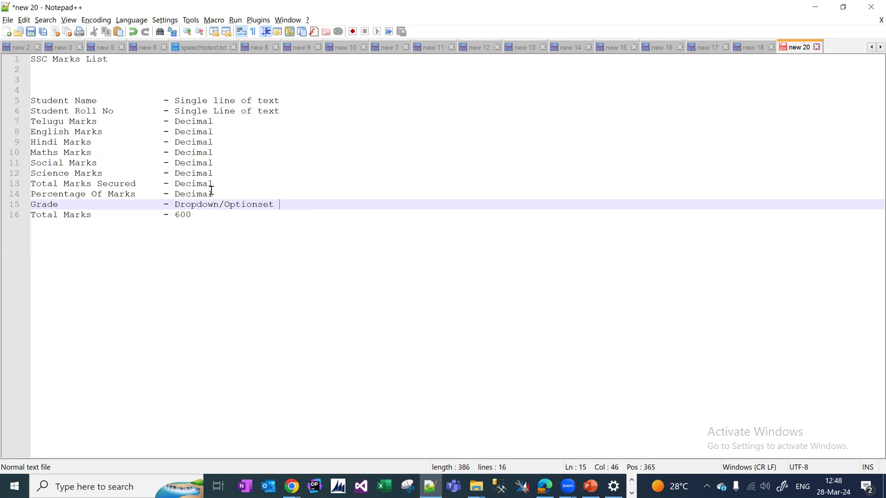
Step: List the Grade options A, B and C after the Dropdown/Optionset type, separated by commas
type("A,B, C")
key("BackSpace")
key("BackSpace")
key("BackSpace")
type("C")
Step: Add mark thresholds to the Grade options so they read "A >70,70<B>50,C<50"
left_click(285, 205)
type(">70,B>4")
key("BackSpace")
type("50,<")
type("70")
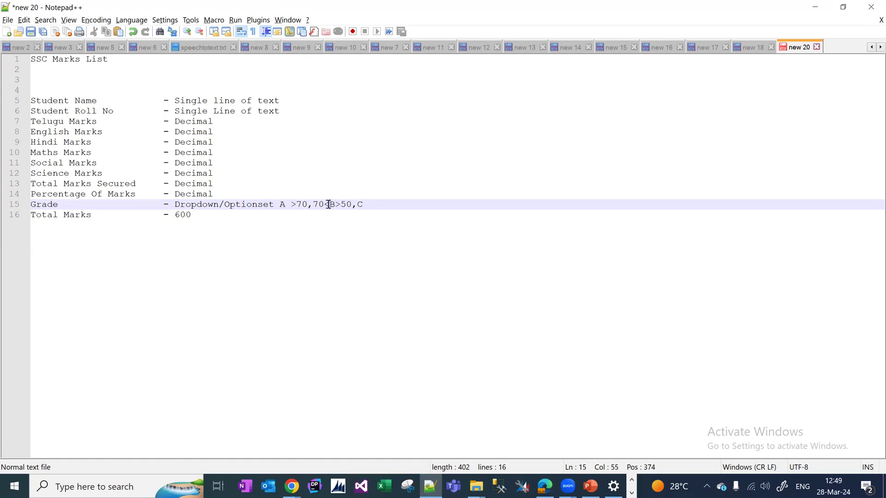
key("BackSpace")
type("<")
left_click(367, 204)
type("<50")
left_click(371, 203)
key("BackSpace")
Step: Append the note "- Use business rule and set total marks as 600 for everyone" after 600 on the Total Marks line
double_click(182, 215)
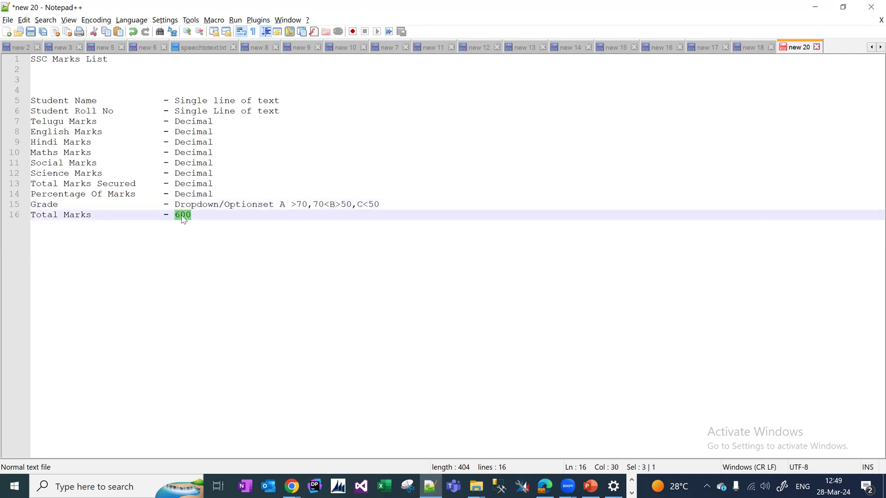
left_click(242, 217)
type("Business")
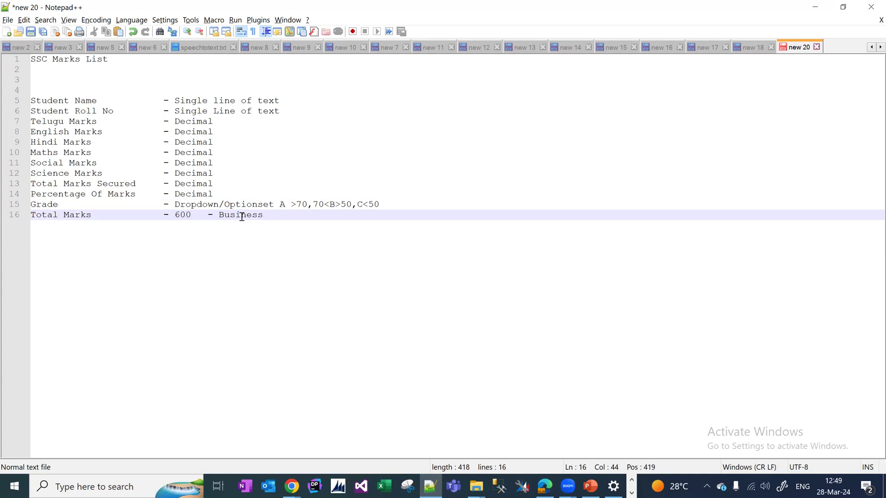
key("BackSpace")
key("BackSpace")
key("BackSpace")
key("BackSpace")
key("BackSpace")
key("BackSpace")
key("BackSpace")
key("BackSpace")
type("Use pusiness rule and set tot")
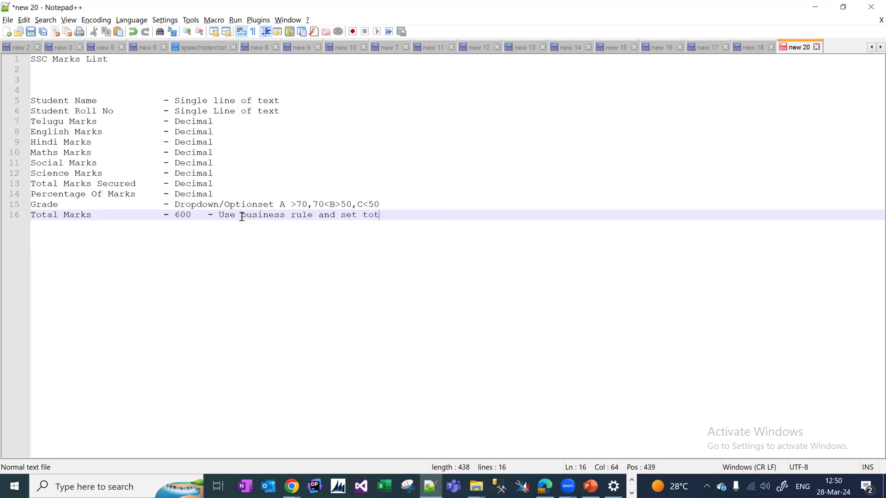
type("al marks as 600 for everyone")
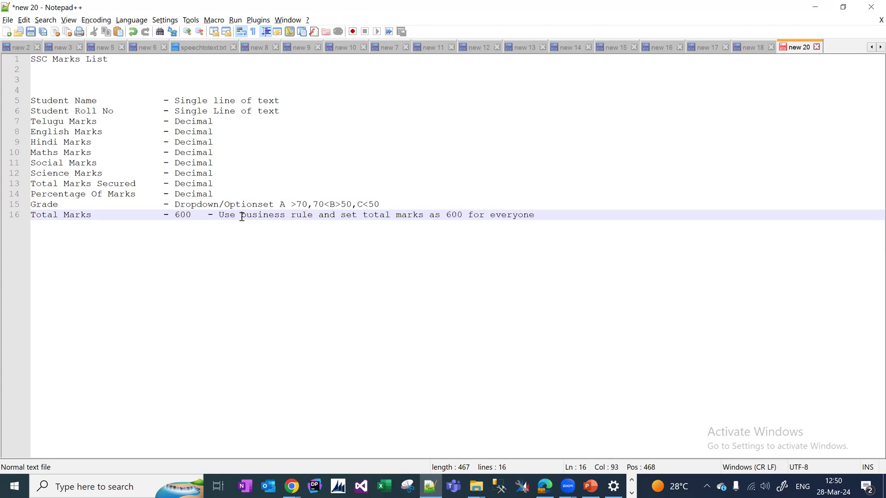
Step: Review the Total Marks value with its business rule note and the Grade option thresholds
double_click(247, 217)
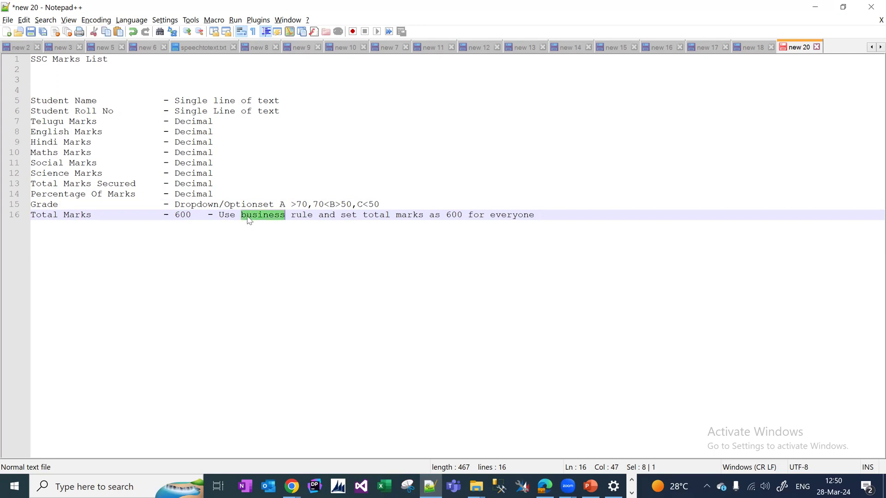
key("End")
left_click(76, 64)
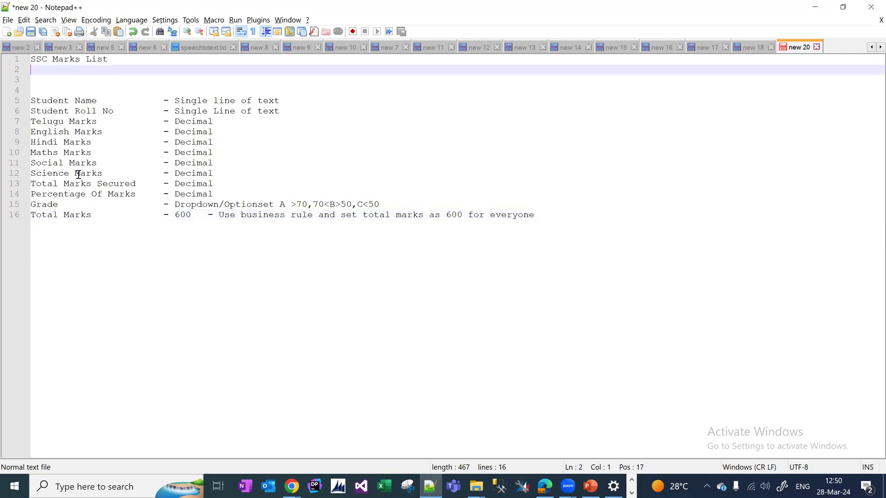
left_click(81, 217)
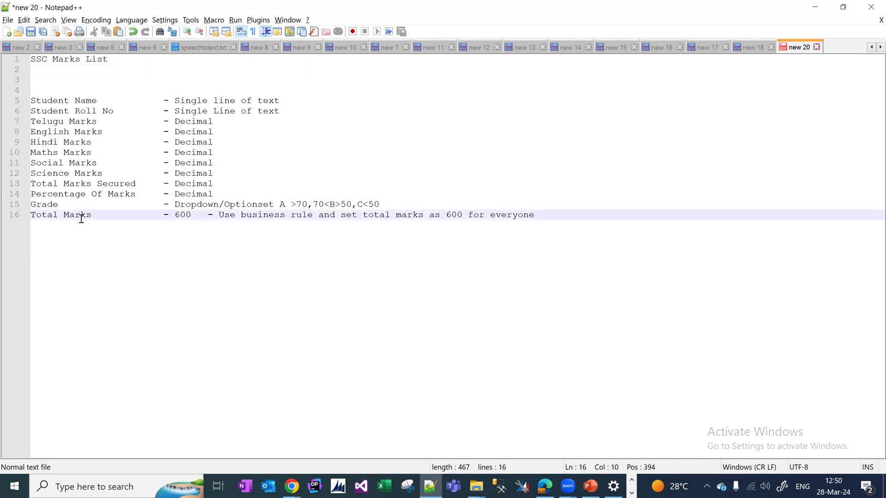
double_click(183, 216)
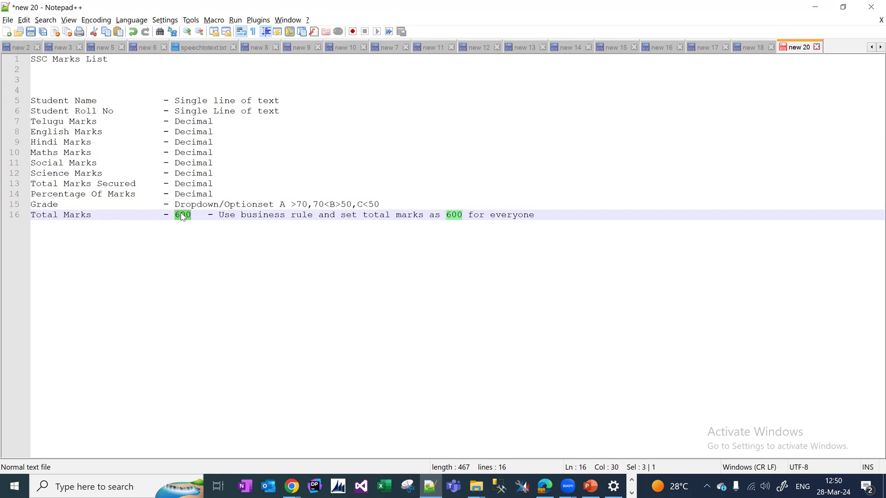
left_click(212, 216)
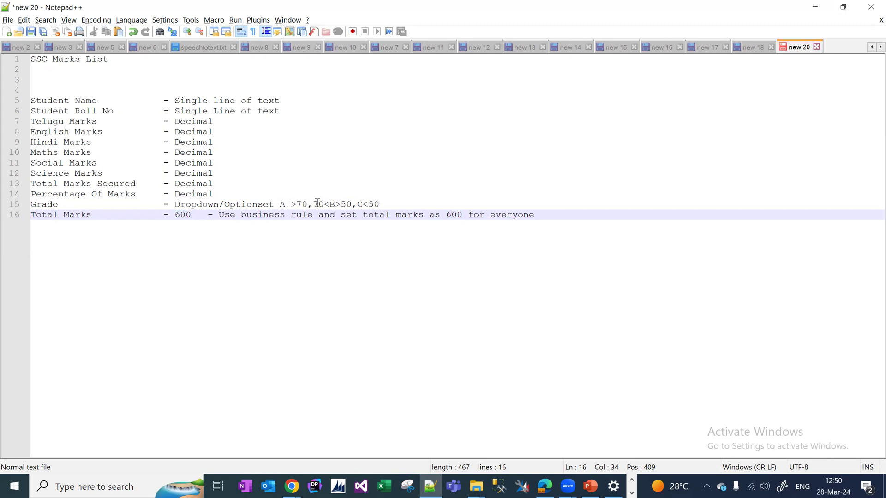
left_click_drag(380, 204, 280, 204)
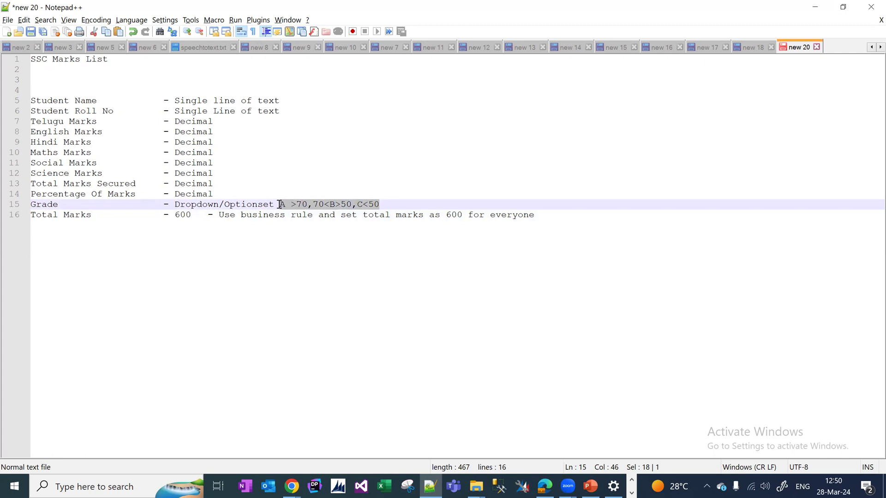
left_click(143, 193)
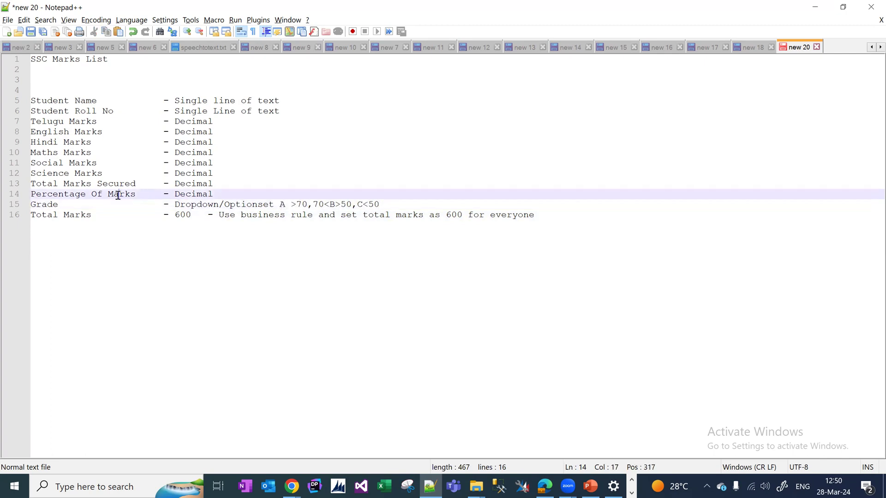
Step: Append the note "- use business rule and set the grade" after the thresholds on the Grade line
double_click(118, 195)
left_click(395, 205)
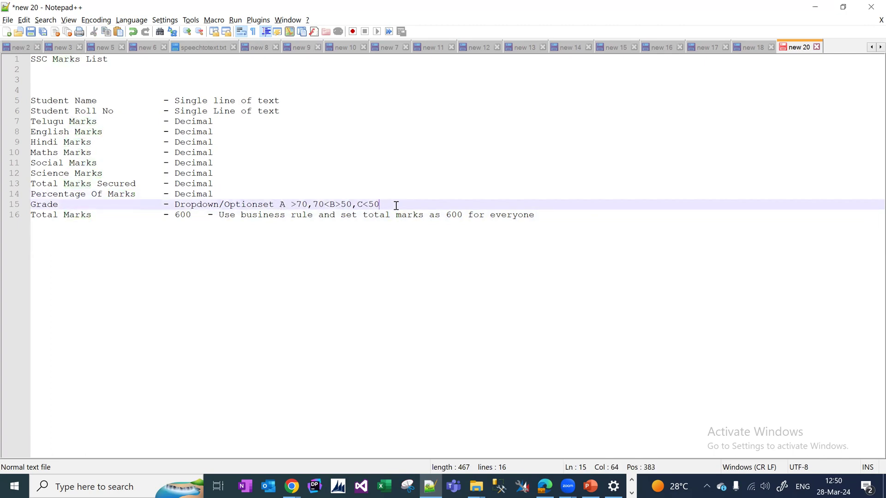
type("- use b")
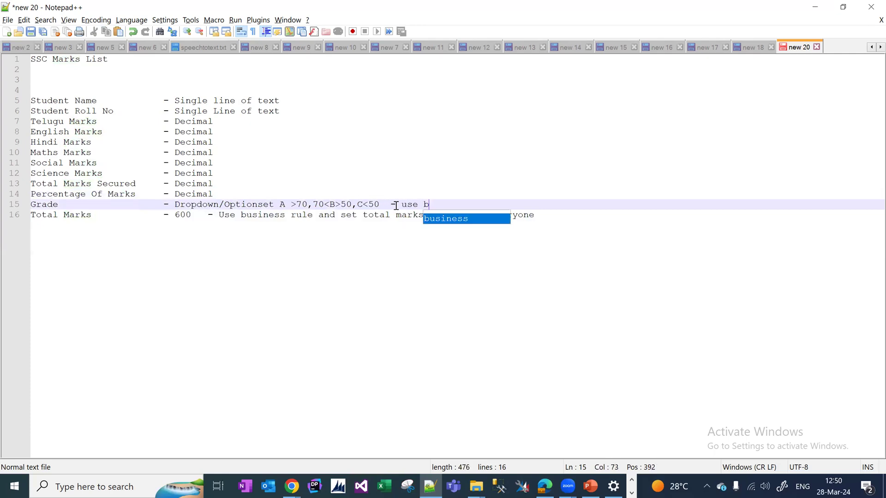
type("usiness rule ")
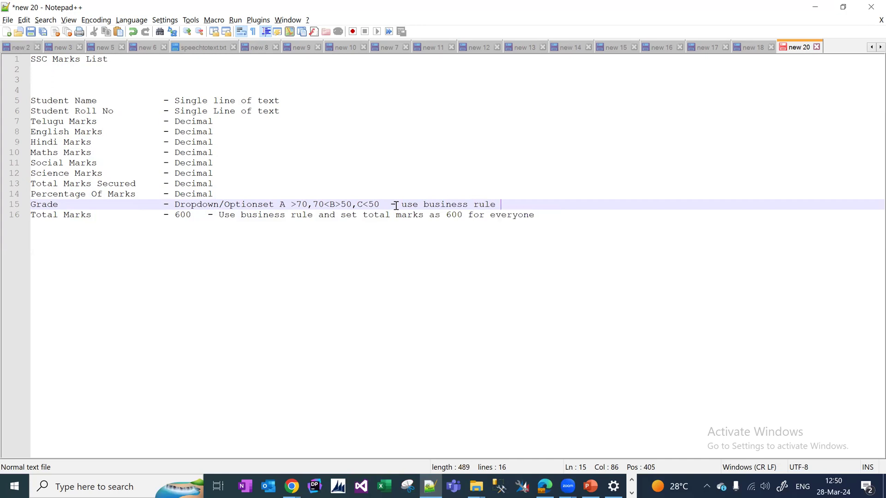
type("and set the grade")
Step: Append "--- Calculated" after the Decimal type on the Total Marks Secured and Percentage Of Marks lines
key("Up")
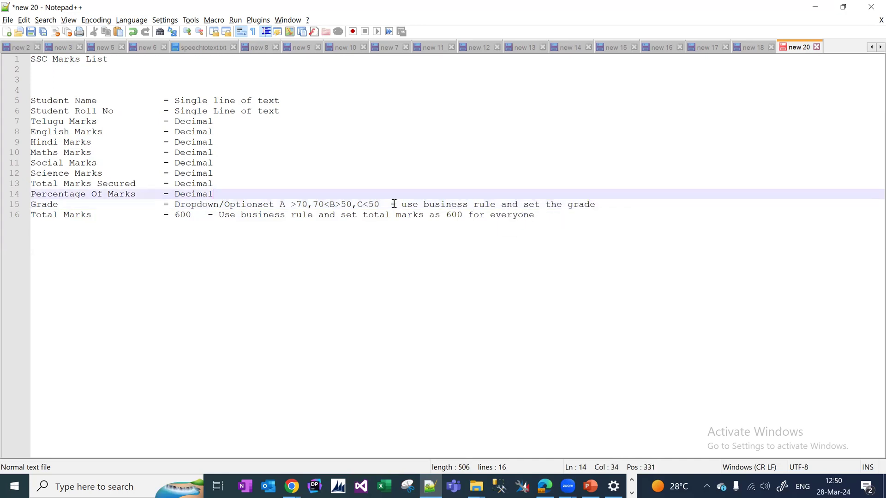
type("-")
key("Up")
type("---")
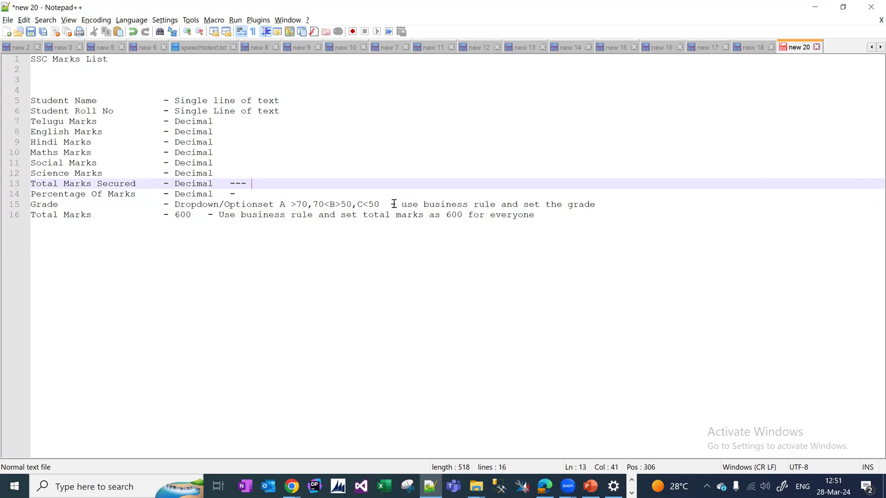
type("Calculated")
key("Down")
type("--")
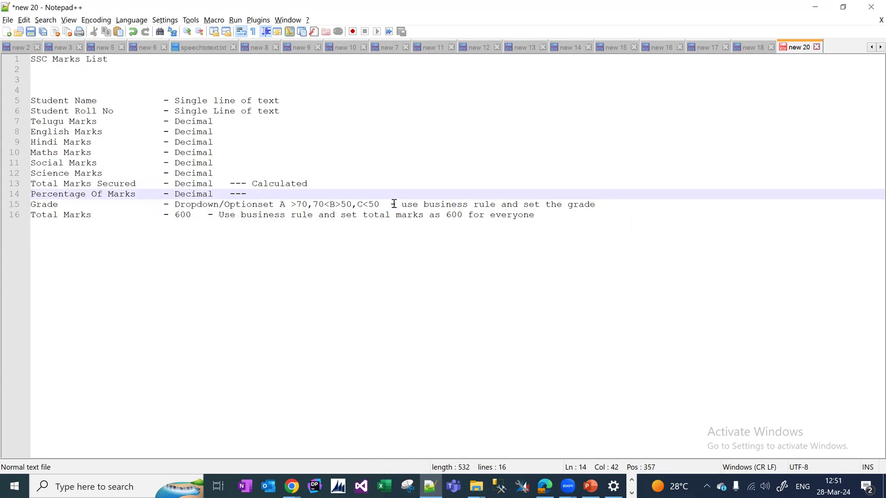
key("BackSpace")
type("Cal")
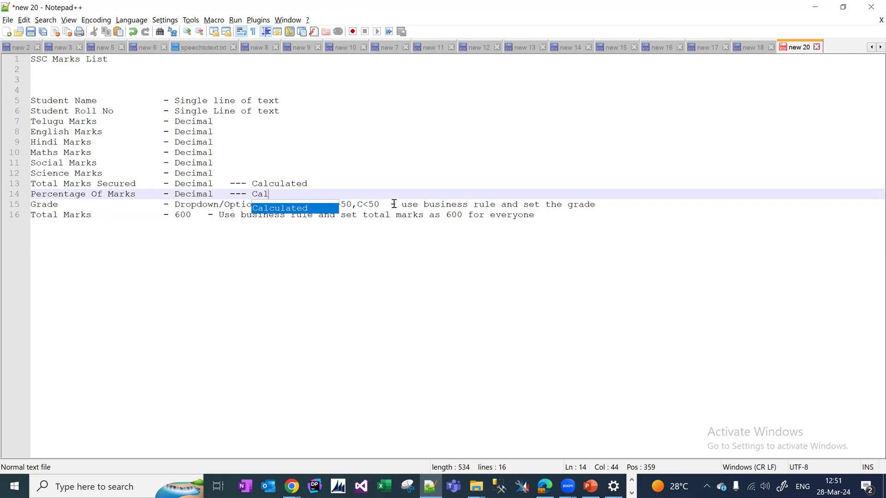
key("Return")
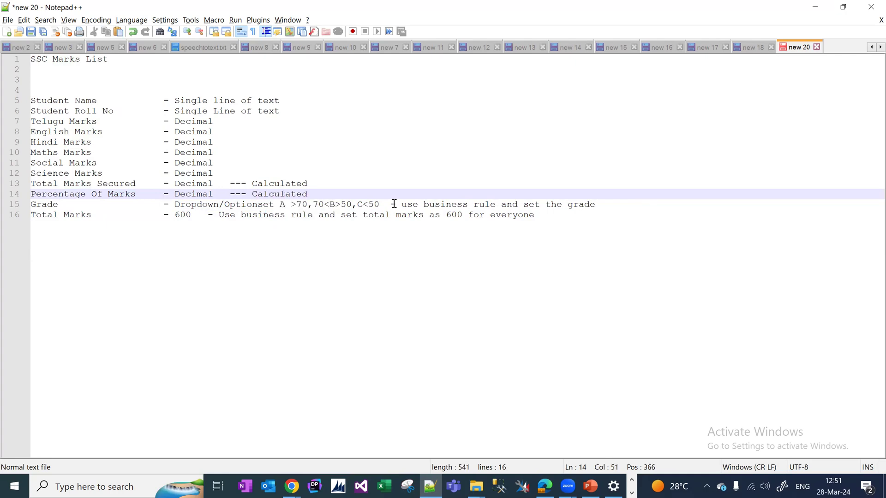
key("Up")
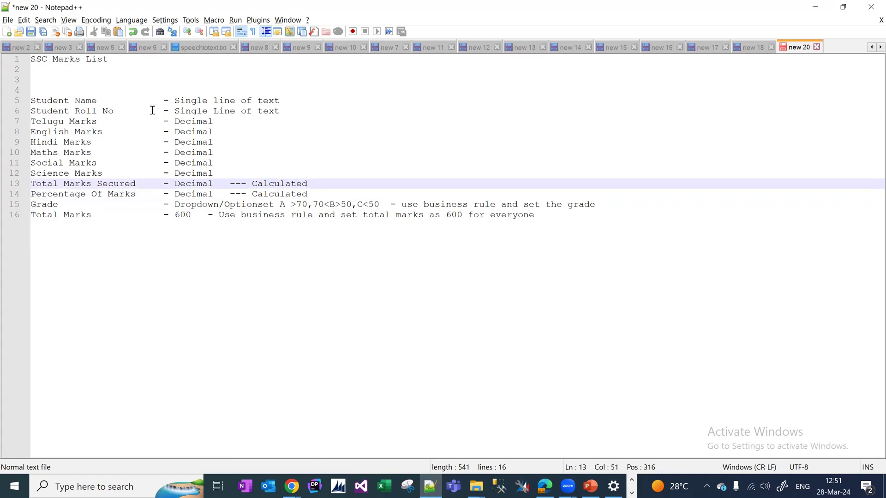
Step: Switch to the Dynamics 365 All Solutions list in Chrome and start a new solution in a maximized window
left_click(291, 485)
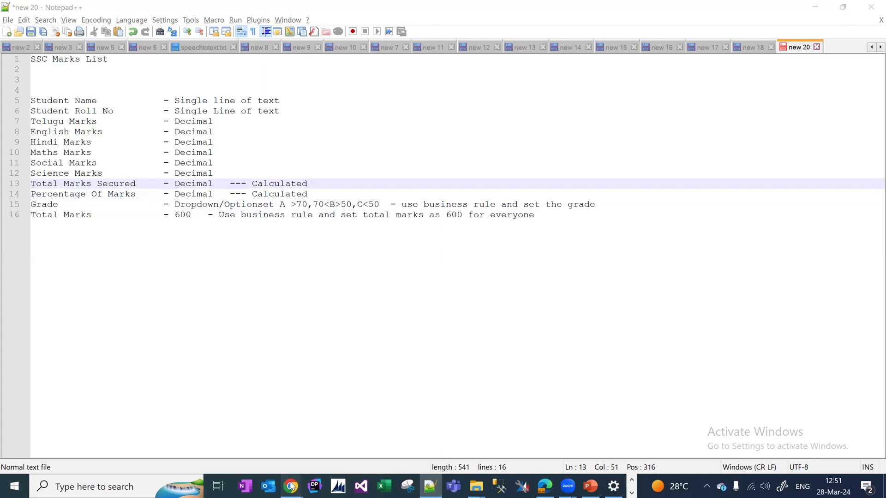
left_click(286, 450)
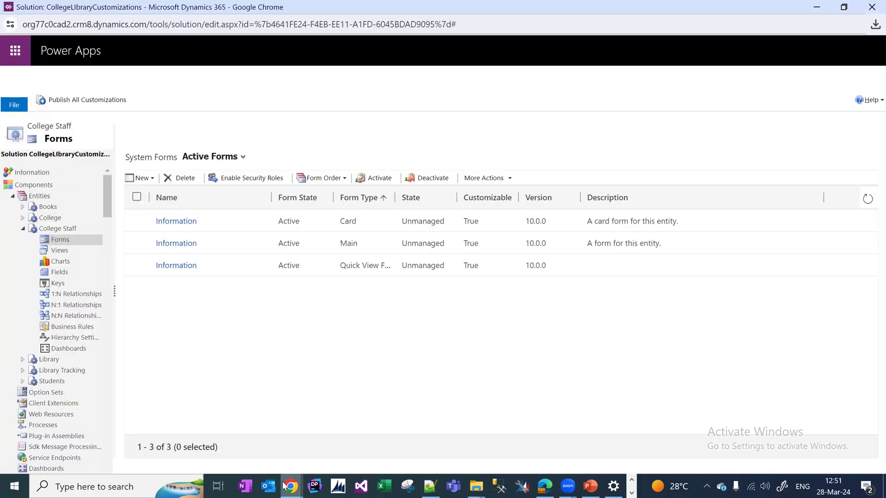
mouse_move(285, 486)
left_click(169, 434)
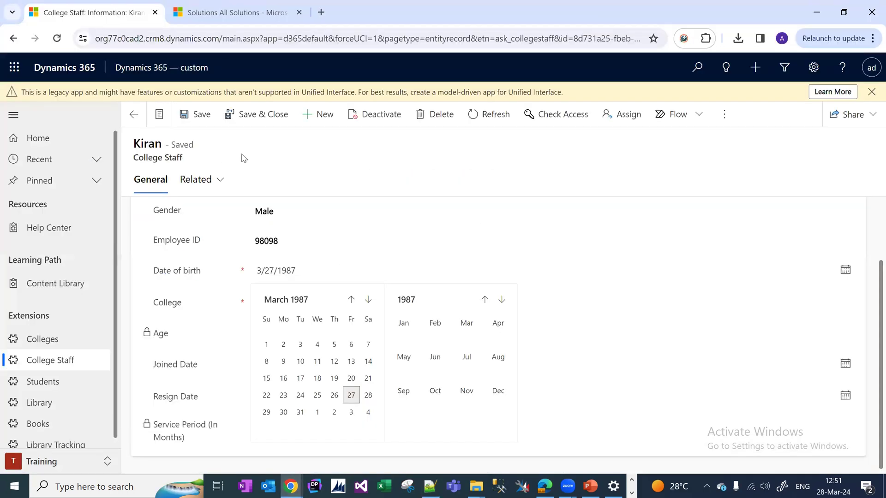
left_click(221, 12)
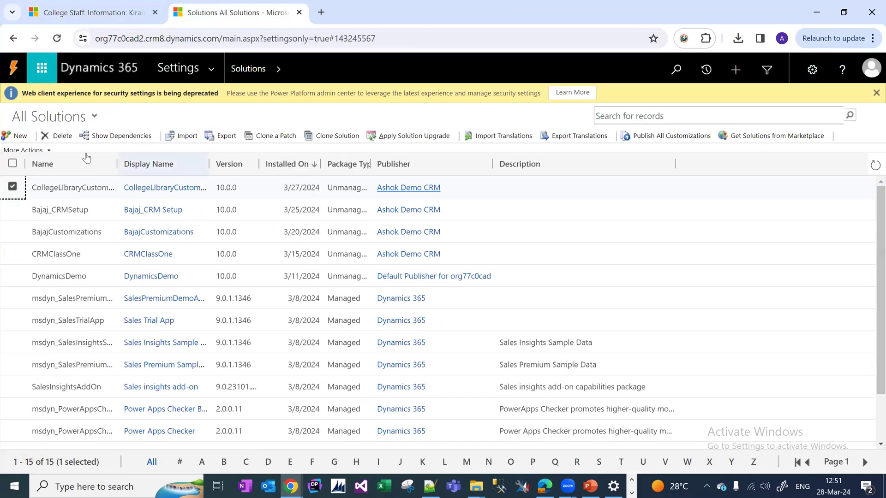
left_click(21, 138)
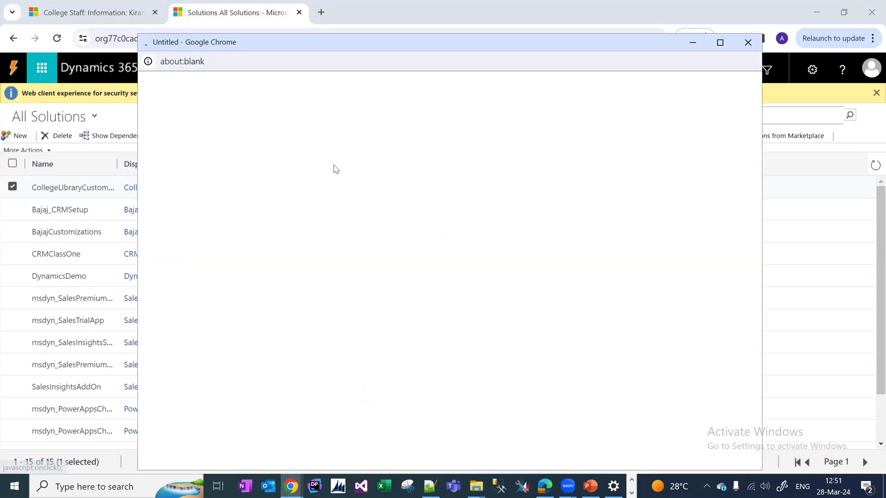
left_click(723, 43)
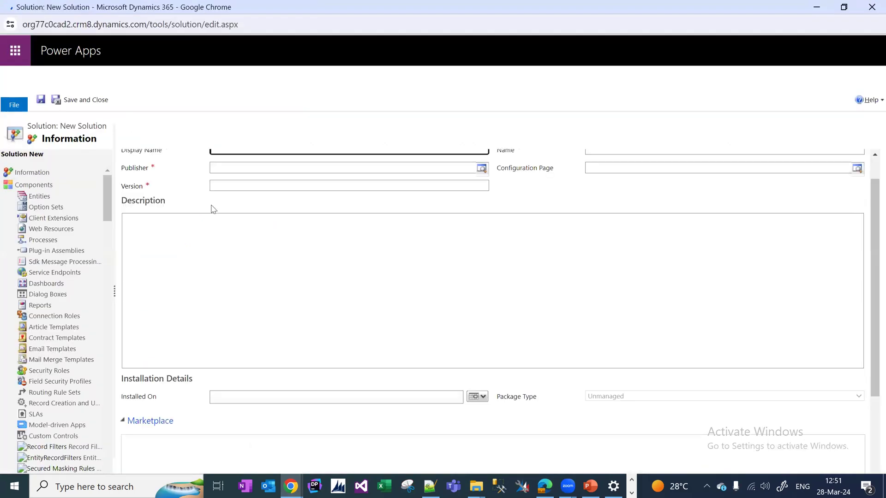
type("ss")
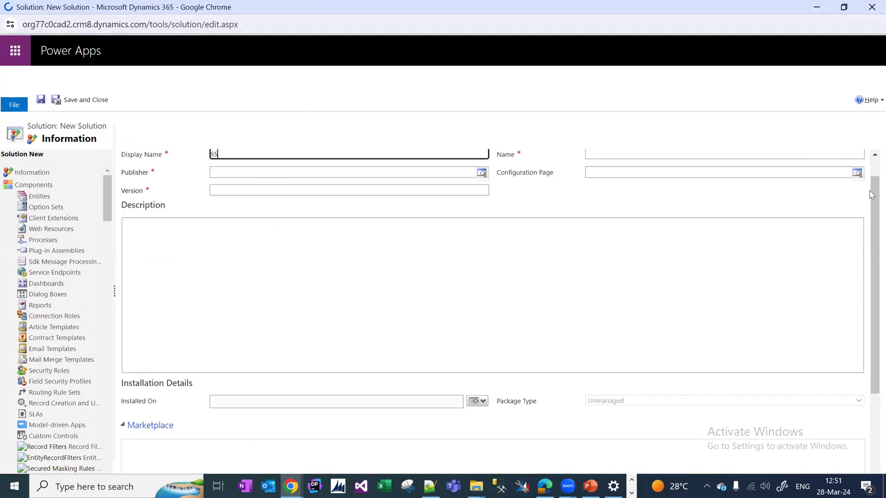
scroll(871, 217, "up", 1)
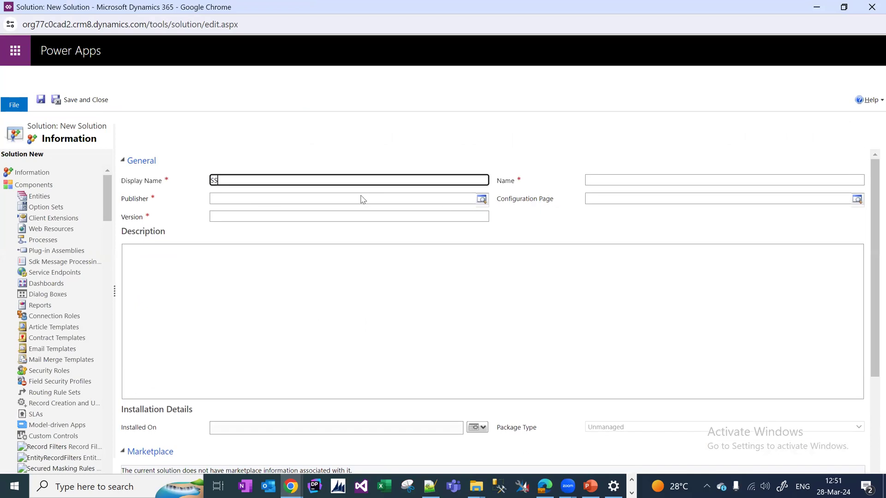
type("C Marks List")
type(" C")
key("BackSpace")
key("BackSpace")
key("BackSpace")
key("BackSpace")
key("BackSpace")
key("BackSpace")
key("BackSpace")
key("BackSpace")
key("BackSpace")
key("BackSpace")
key("BackSpace")
key("BackSpace")
key("BackSpace")
key("BackSpace")
key("BackSpace")
key("BackSpace")
Step: Save the new solution with display name SSCMarksCustomizations, the Demo CRM publisher and version 10.0.0
type("SSCMarksCustomizations")
left_click(372, 200)
left_click(481, 200)
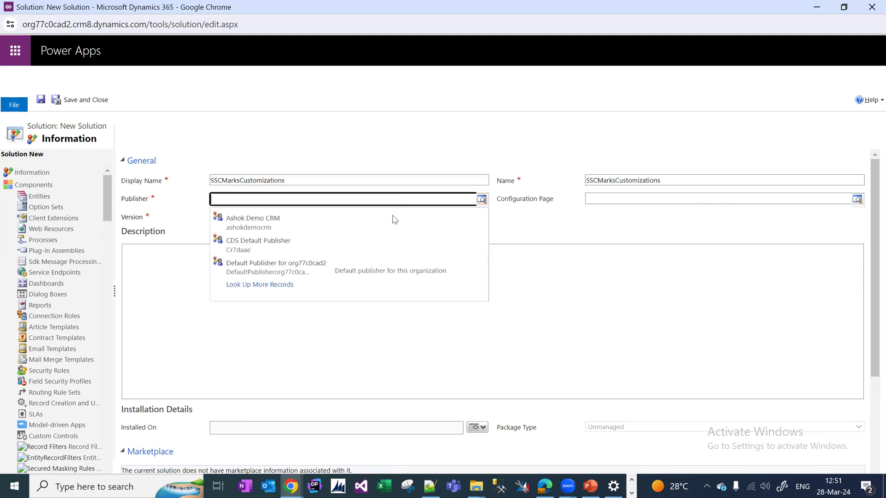
left_click(361, 226)
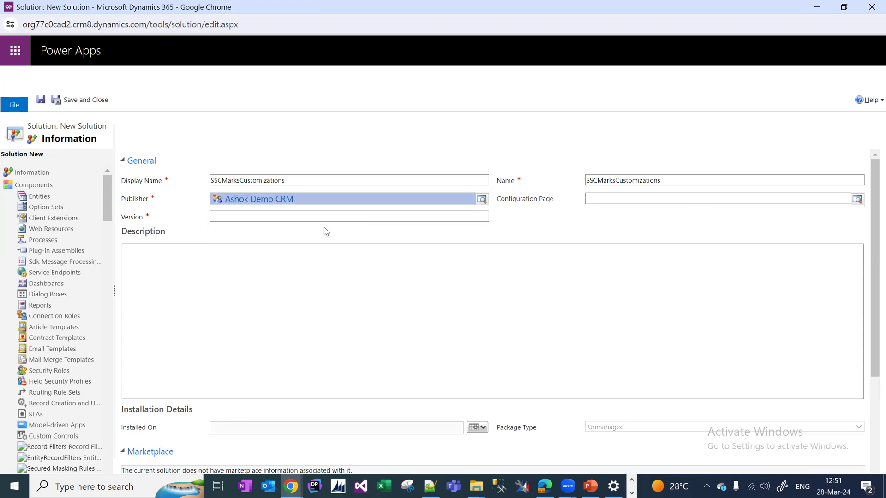
left_click(324, 220)
type("10")
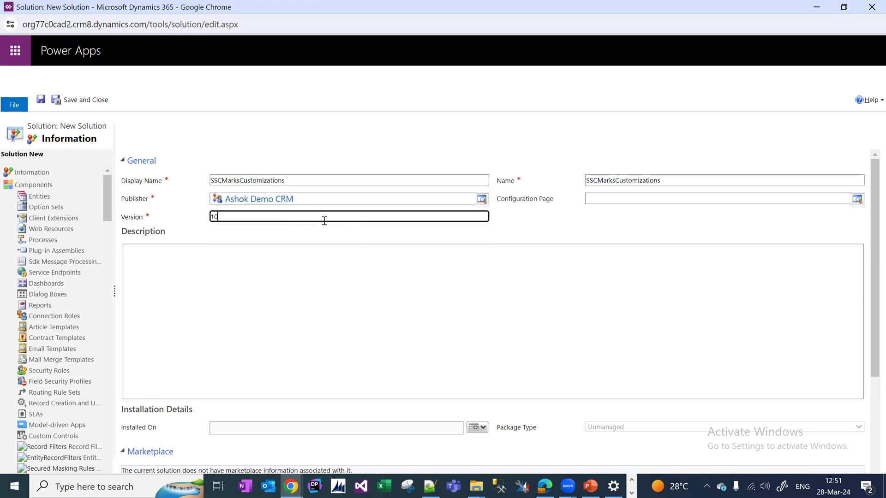
type(".0.0")
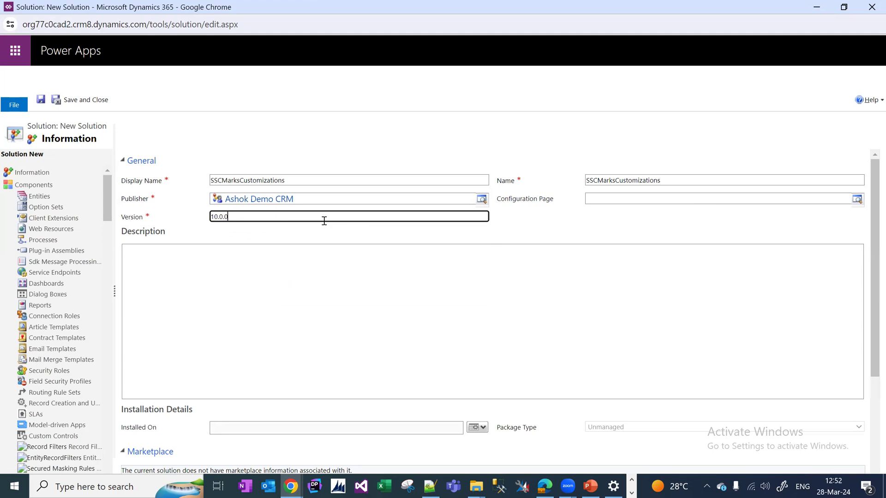
left_click(41, 99)
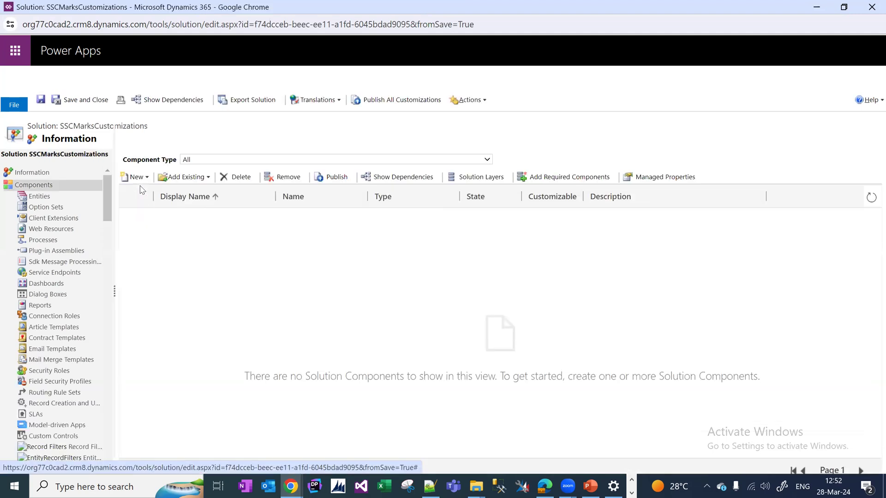
Step: Start a new entity in the SSCMarksCustomizations solution and maximize its definition window
left_click(46, 197)
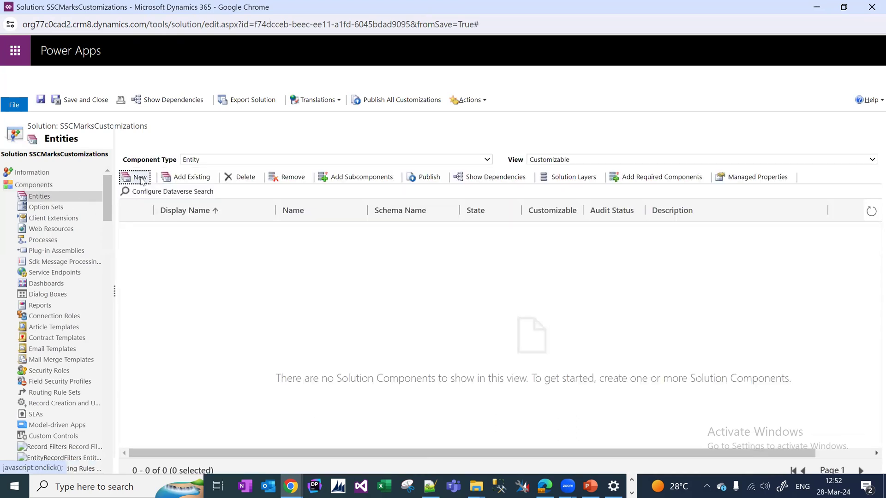
left_click(140, 177)
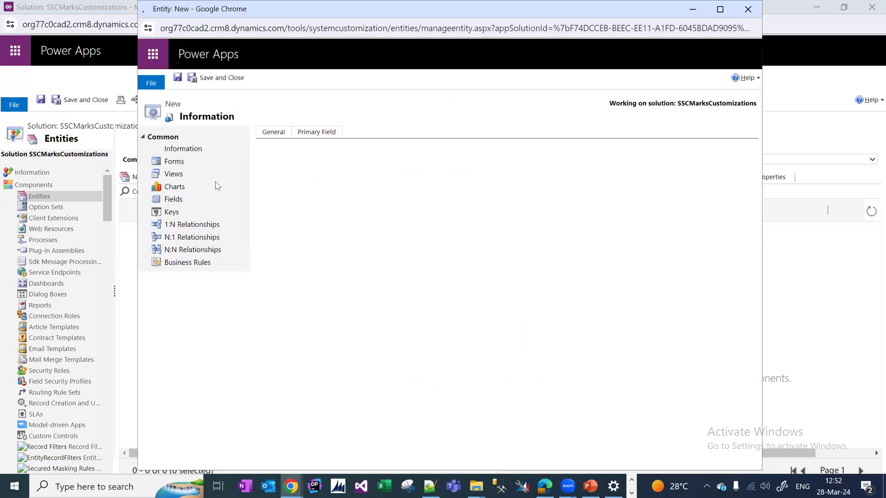
left_click(720, 8)
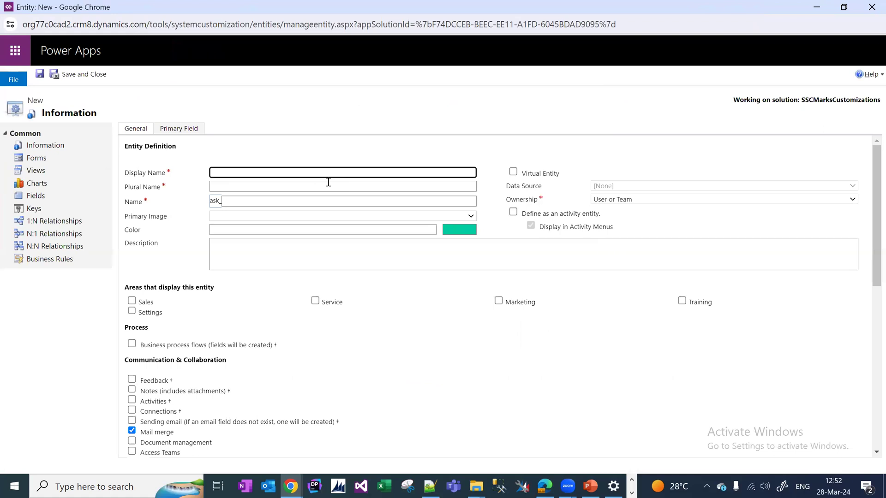
left_click(344, 171)
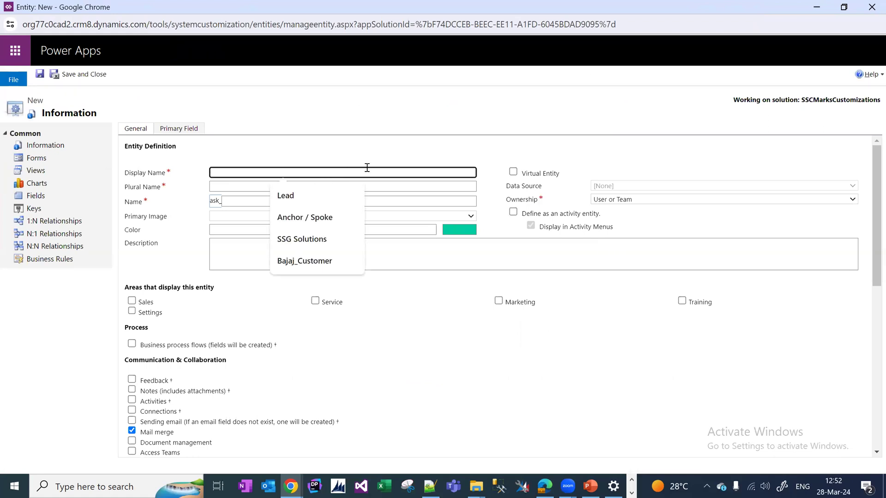
Step: Enter Student Roll No as the entity's display name, show it in the Training area, and try to save and close it
left_click(428, 486)
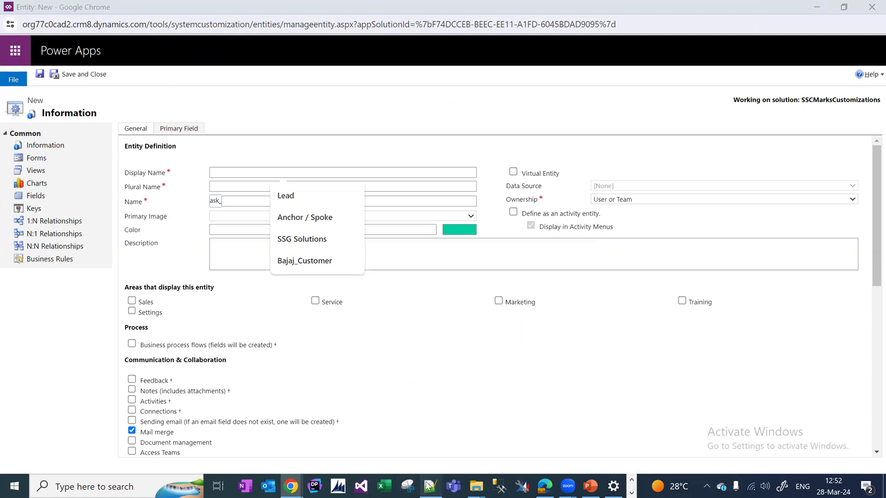
key("alt+Tab")
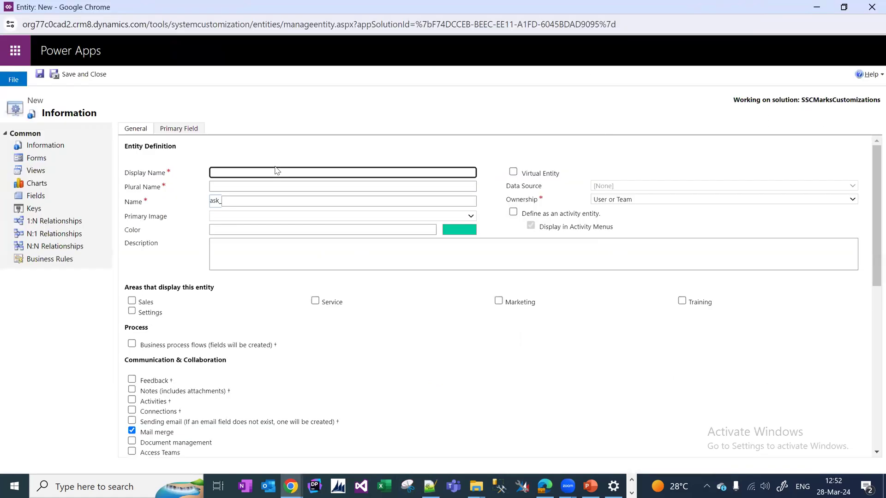
left_click(279, 172)
type("Student Roll No")
left_click(682, 302)
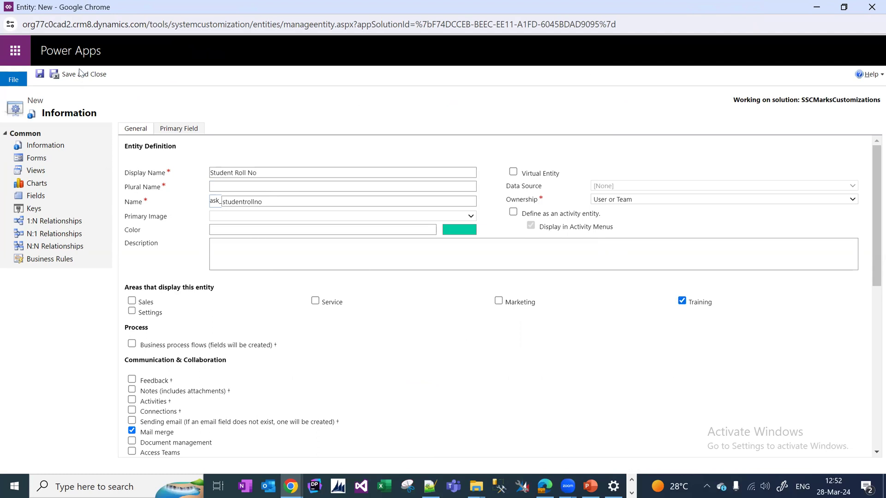
left_click(67, 79)
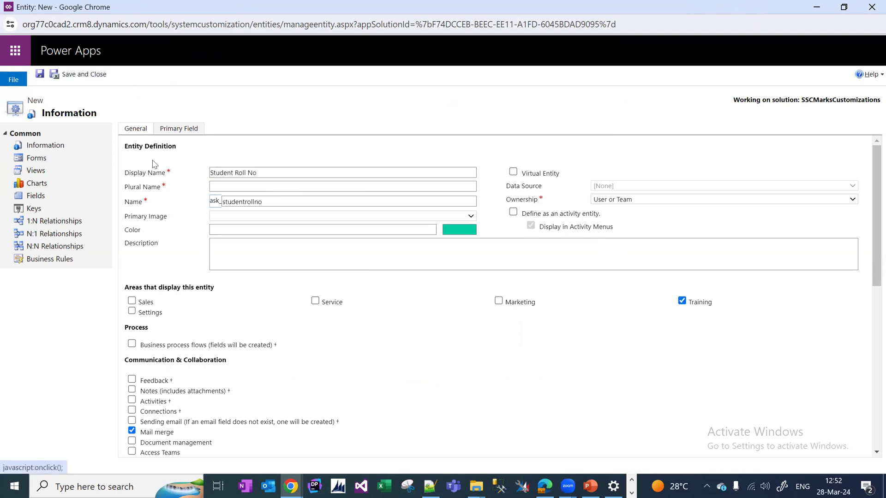
Step: Change the entity's display name to SSC Marks List and copy it into the plural name
left_click_drag(318, 175, 190, 165)
type("SSC")
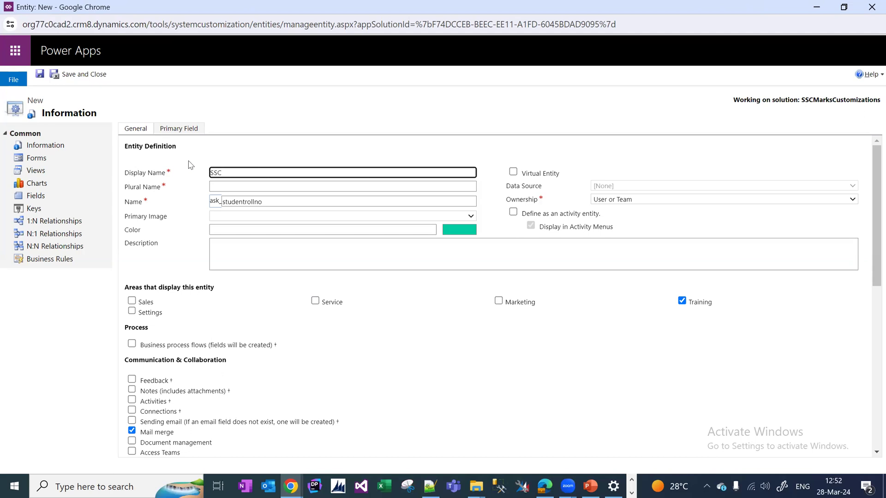
left_click(432, 485)
left_click(434, 486)
type("Marks")
triple_click(293, 173)
key("ctrl+c")
left_click(276, 185)
key("ctrl+v")
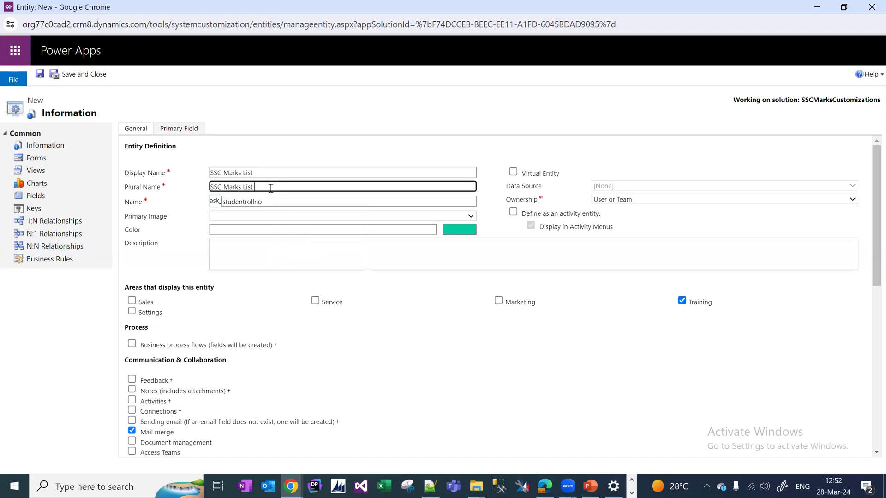
Step: Set the entity's schema name to sscmarkslist after the ask_ prefix, then save and close, waiting for the page to respond
left_click(271, 201)
key("BackSpace")
key("ctrl+a")
type("ssc")
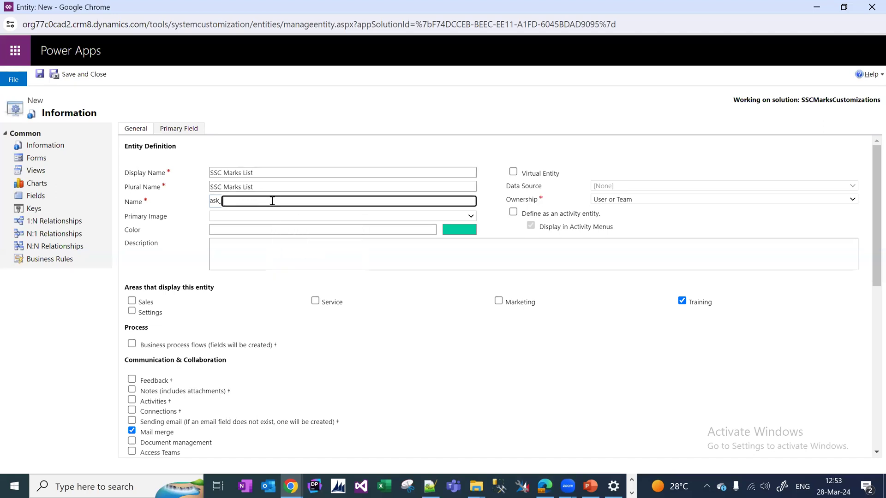
type("markslist")
left_click(103, 77)
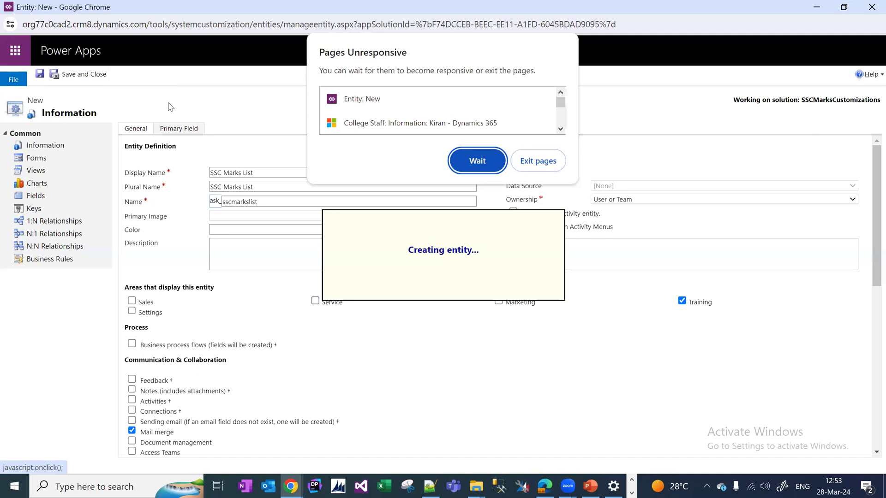
left_click(478, 160)
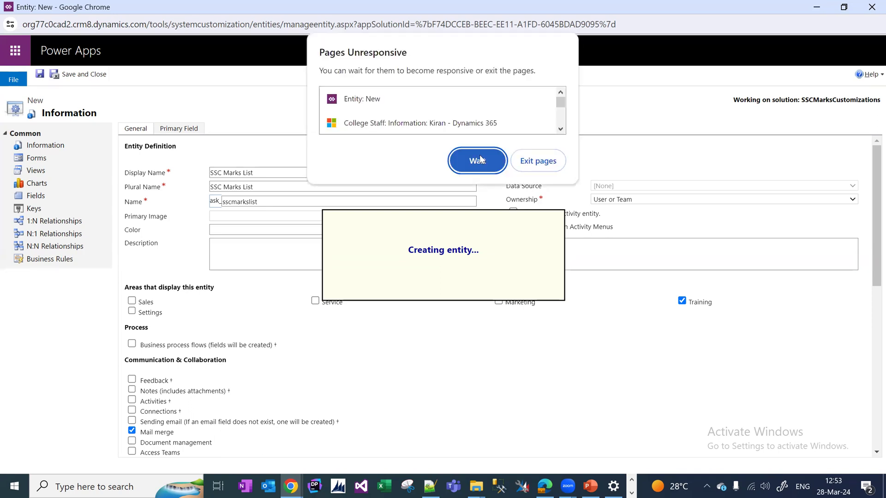
Step: Wait for the entity creation to finish and open the fields list of the SSC Marks List entity
left_click(481, 162)
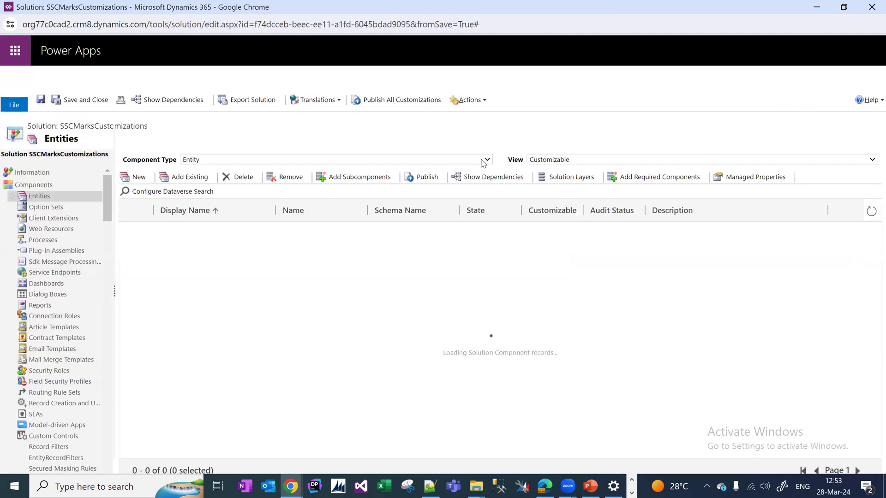
left_click(13, 195)
left_click(22, 208)
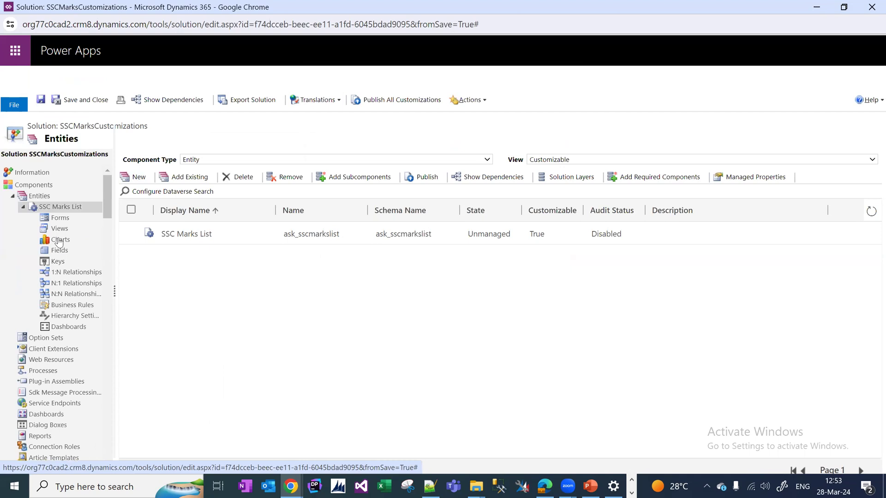
left_click(59, 251)
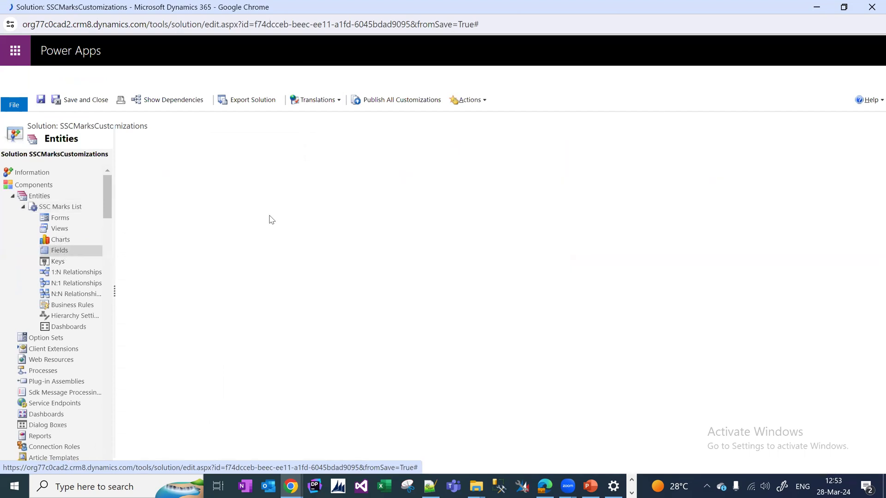
Step: Change the display name of the ask_name field to Student Name, save it and start a new field
double_click(293, 228)
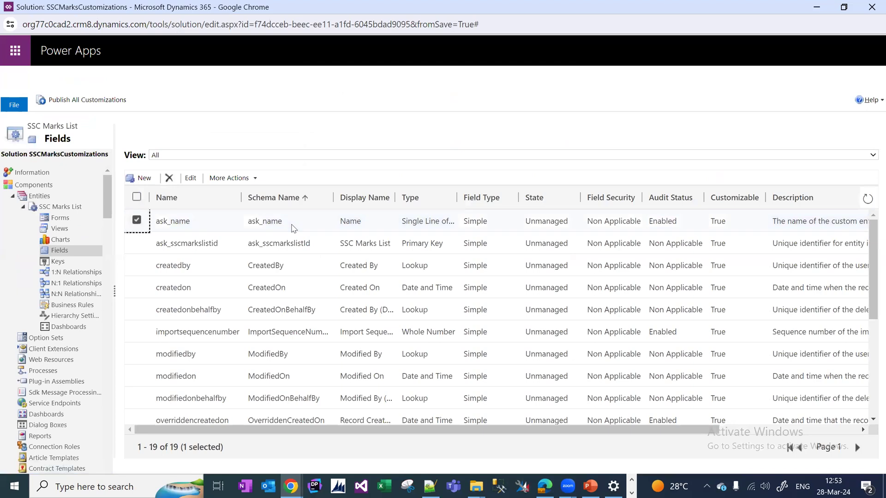
key("Home")
type("Student")
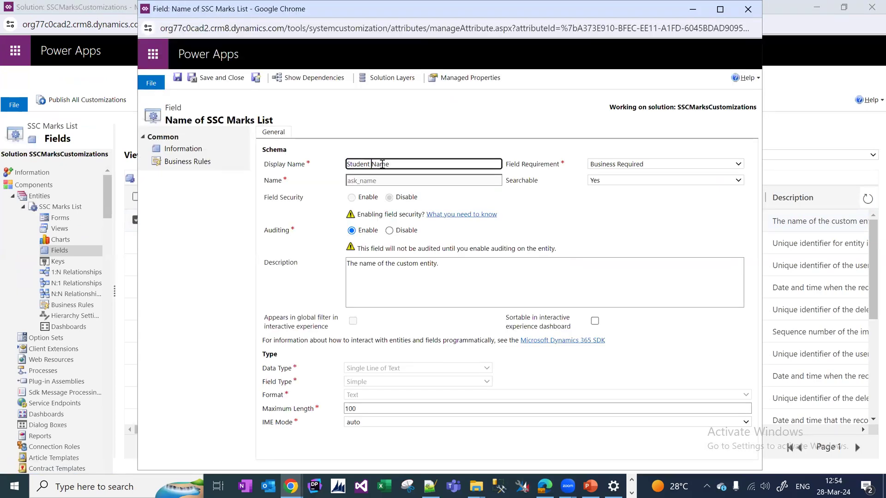
left_click(255, 78)
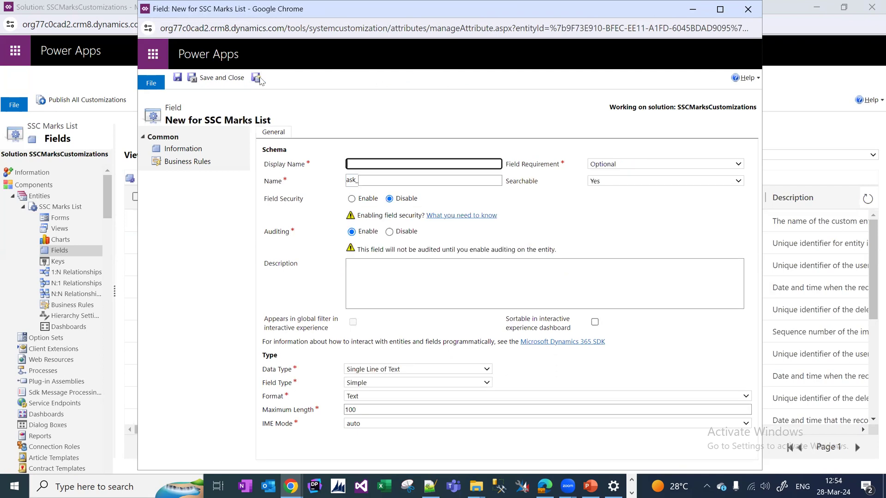
Step: Create the Student Roll No field as a single line of text, saving it and starting another new field
type("S")
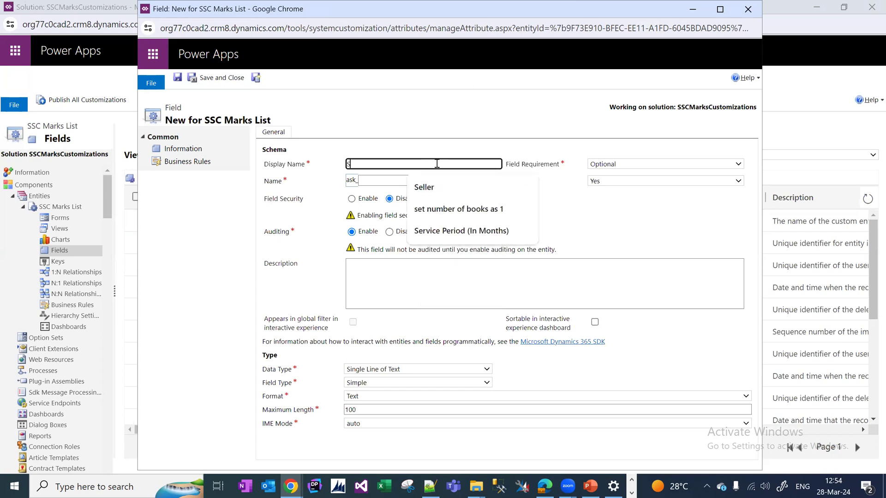
type("tudent Roll No")
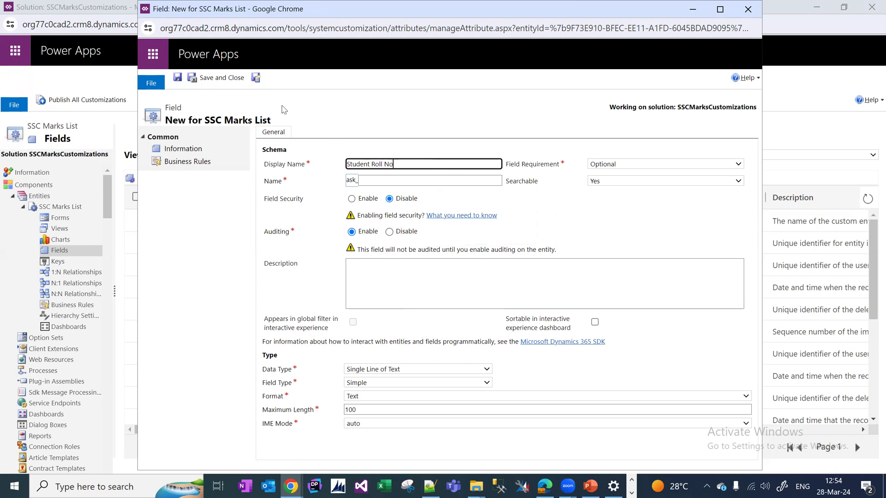
left_click(256, 78)
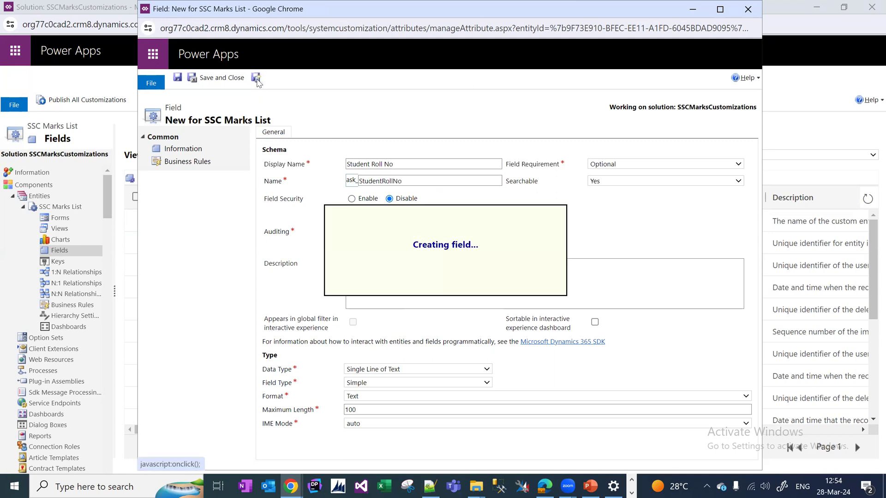
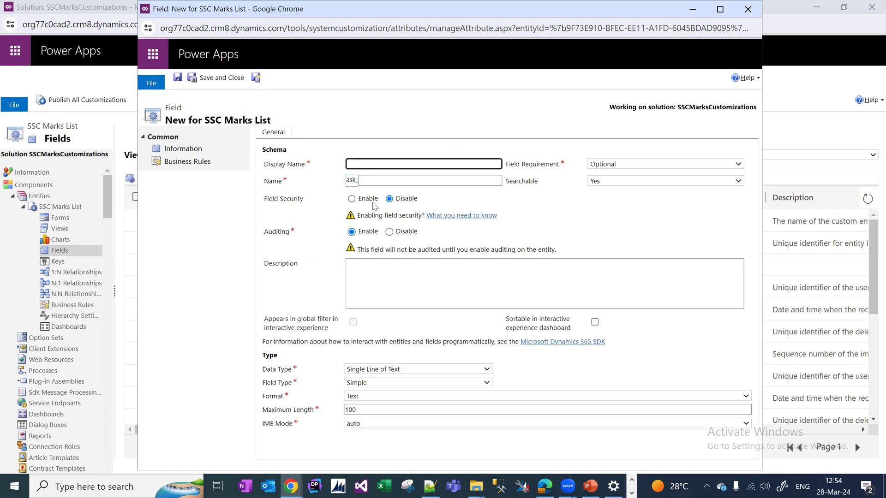
Step: Check the field list in the Notepad++ notes and name the new field Telugu Marks with the Decimal Number data type
left_click(433, 486)
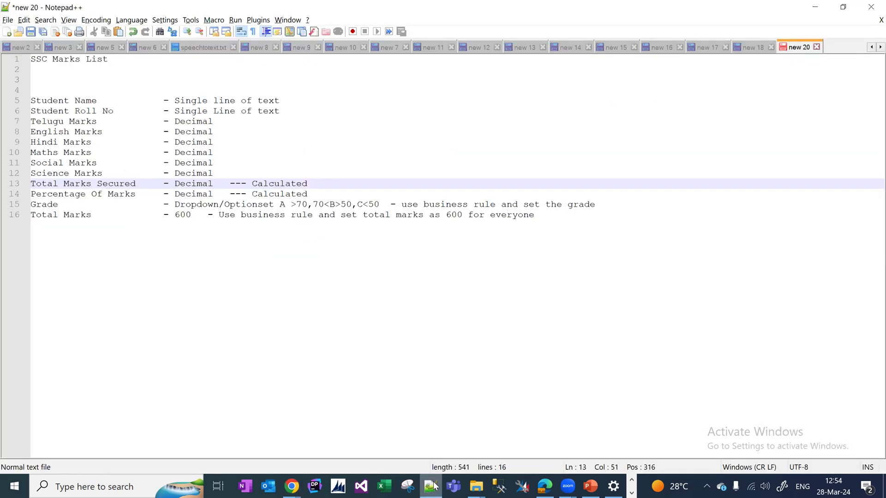
left_click(434, 485)
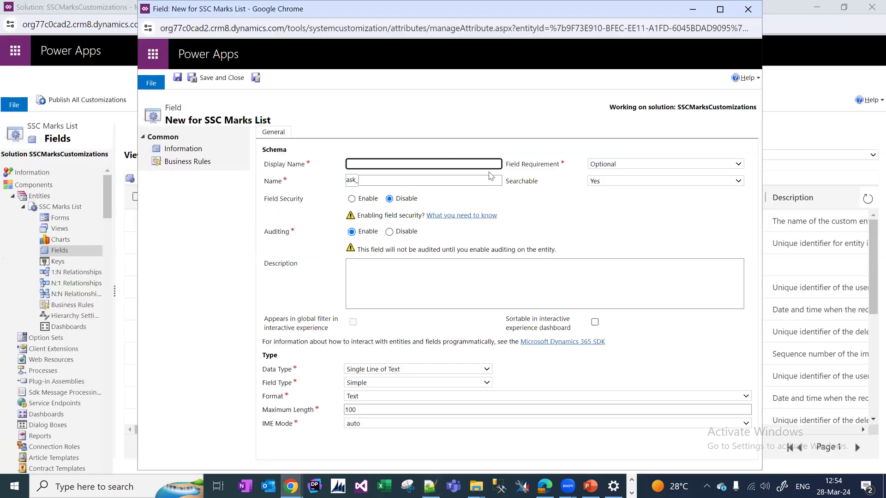
type("Telugu Marks")
left_click(476, 367)
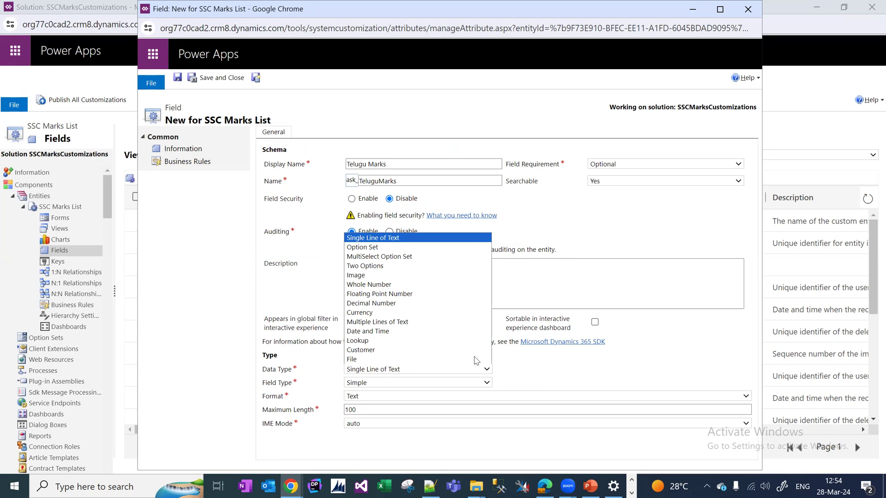
left_click(417, 304)
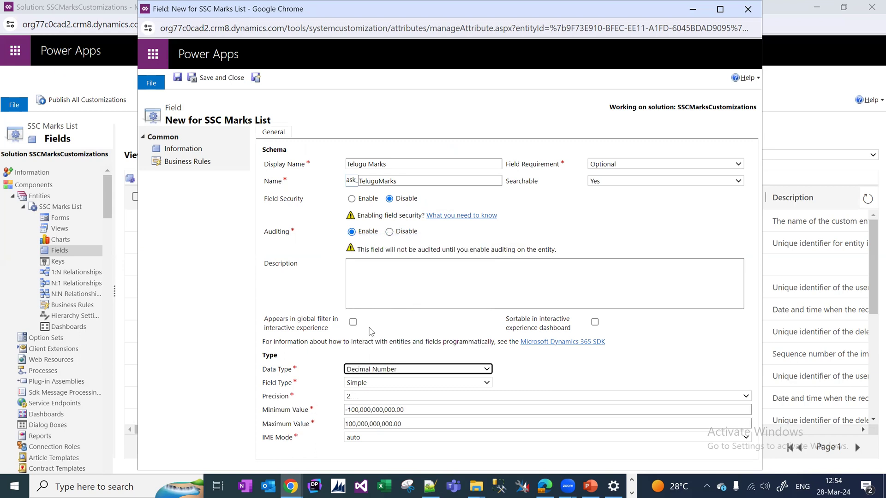
Step: Limit Telugu Marks to values from 0 to 100, make it Business Required, and save it to start a new field
left_click(407, 408)
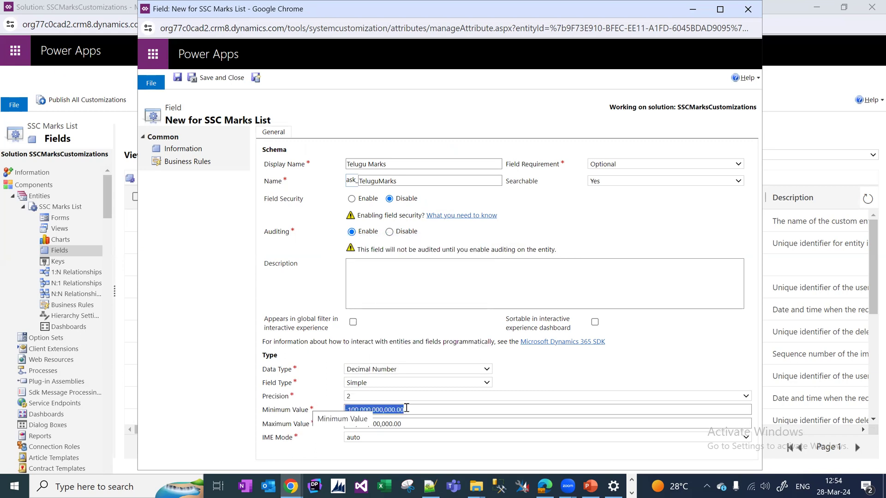
type("0")
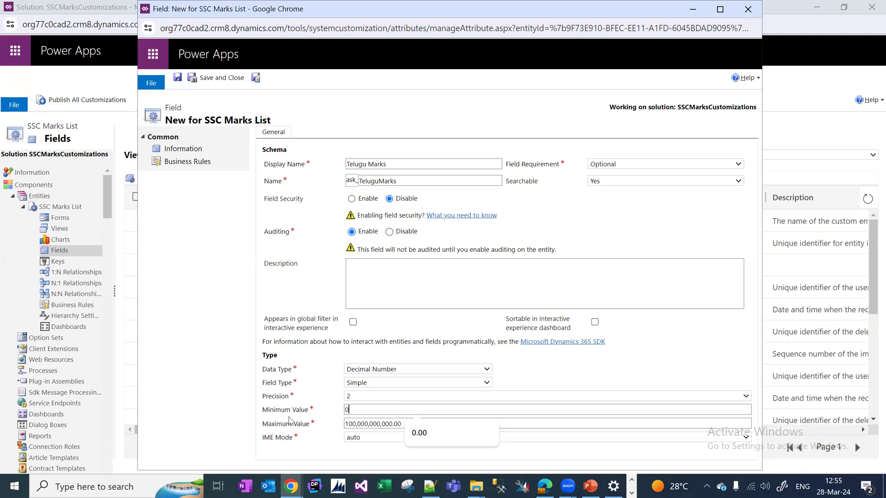
key("Tab")
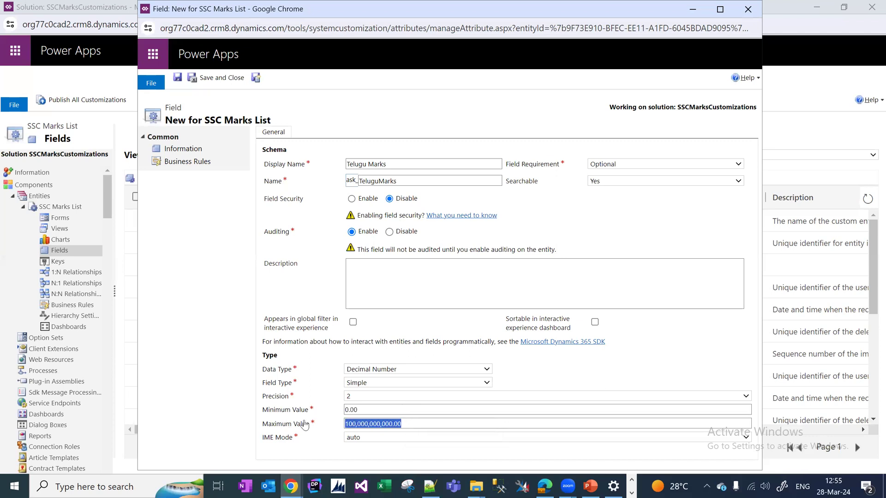
type("100")
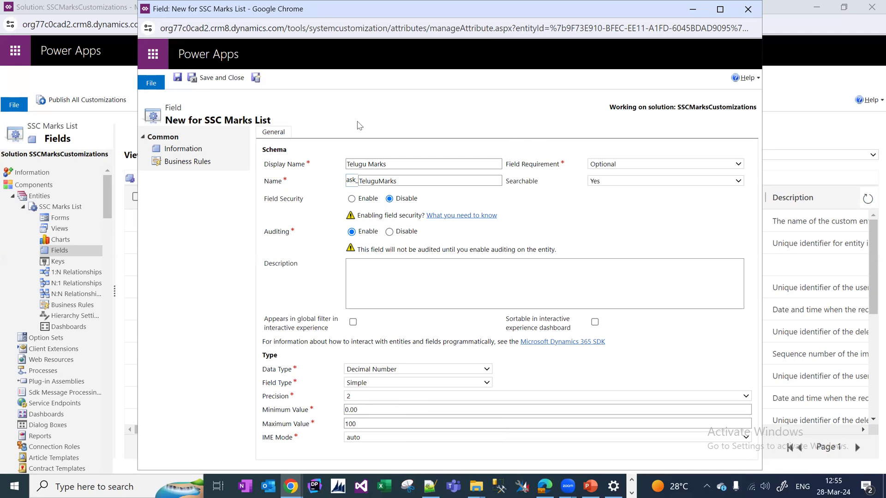
left_click(622, 165)
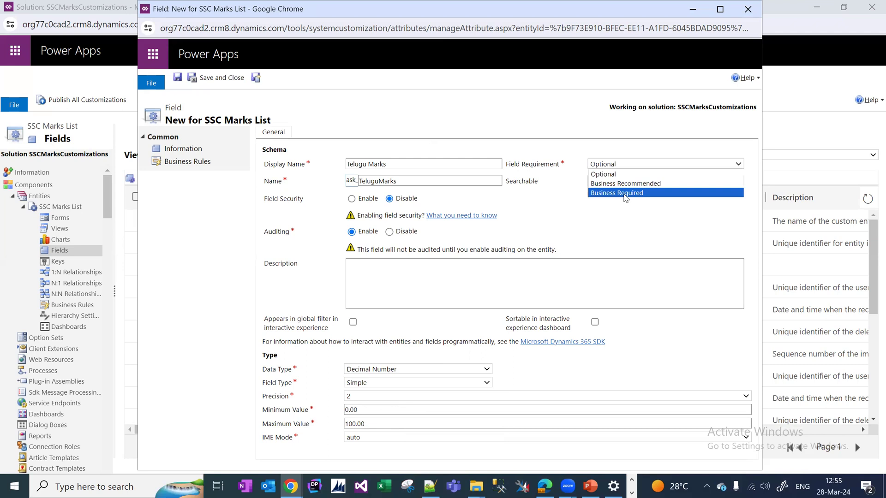
left_click(605, 191)
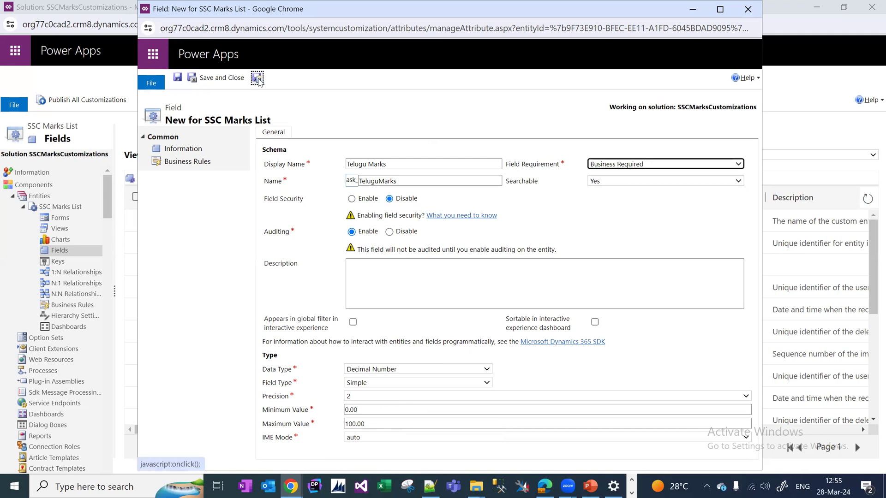
left_click(257, 78)
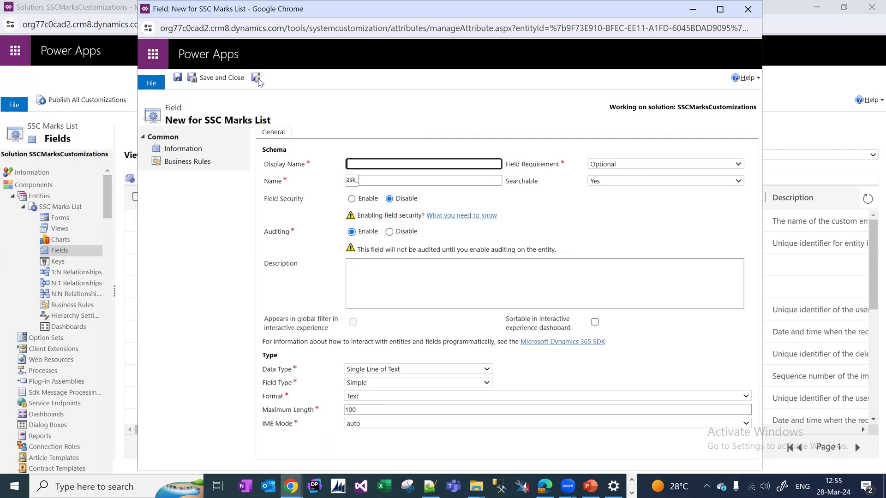
Step: Create the English Marks field as a Decimal Number with minimum 0 and maximum 100, saving it and starting a new field
type("English Marks")
left_click(350, 369)
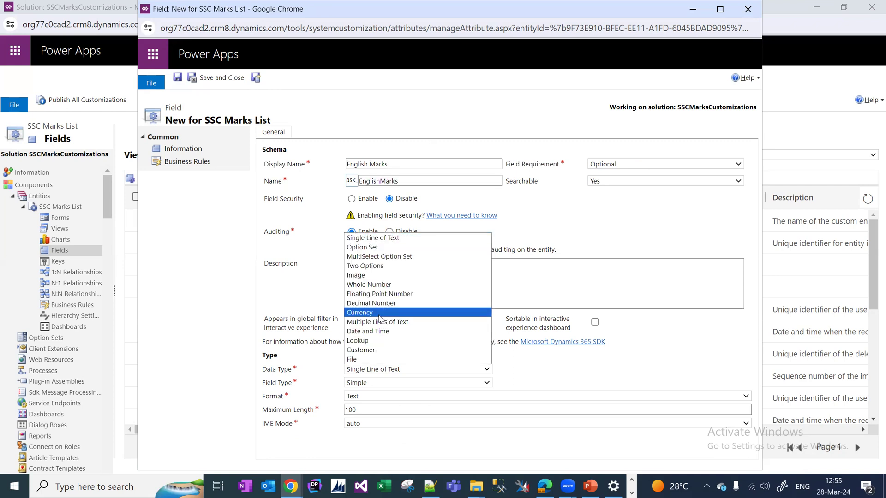
left_click(376, 303)
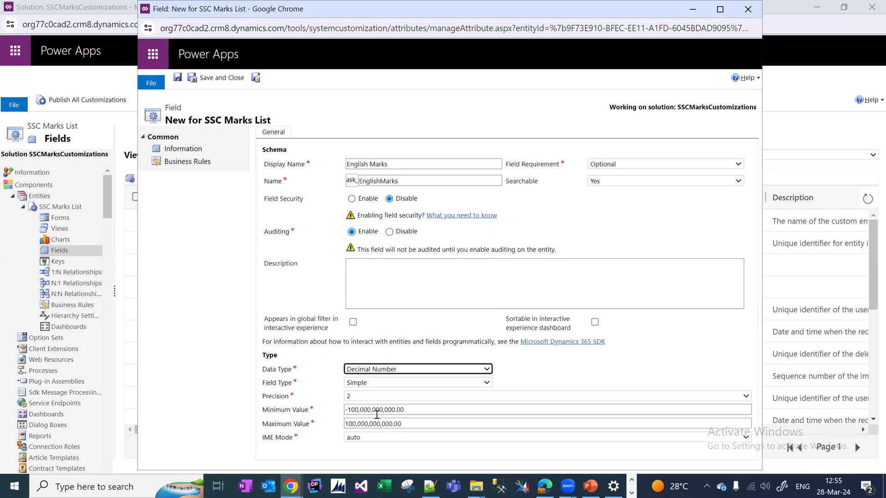
left_click(412, 413)
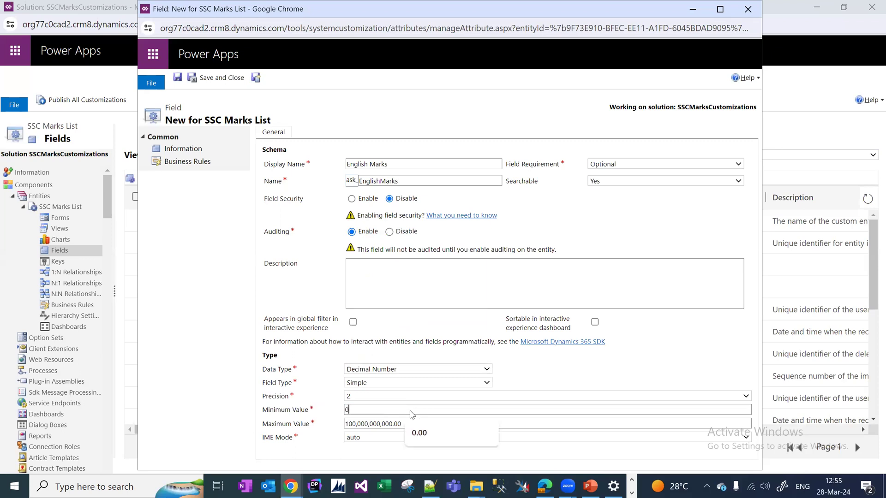
left_click(436, 433)
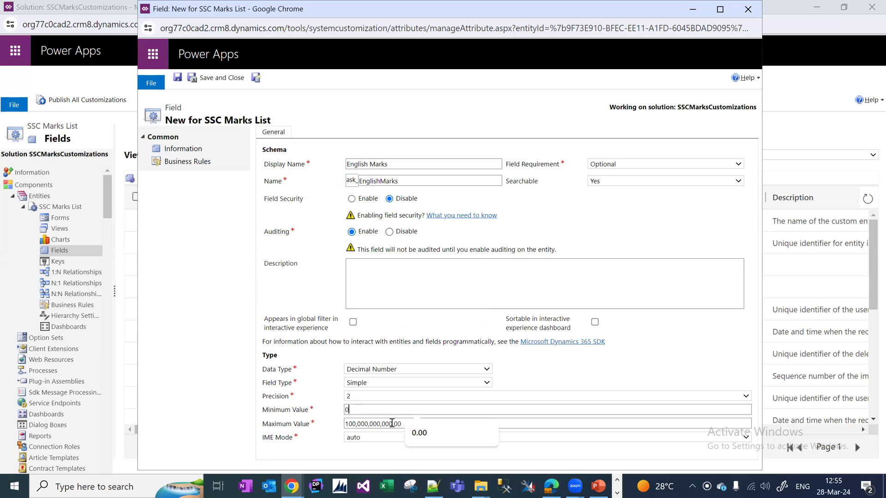
left_click_drag(402, 424, 291, 425)
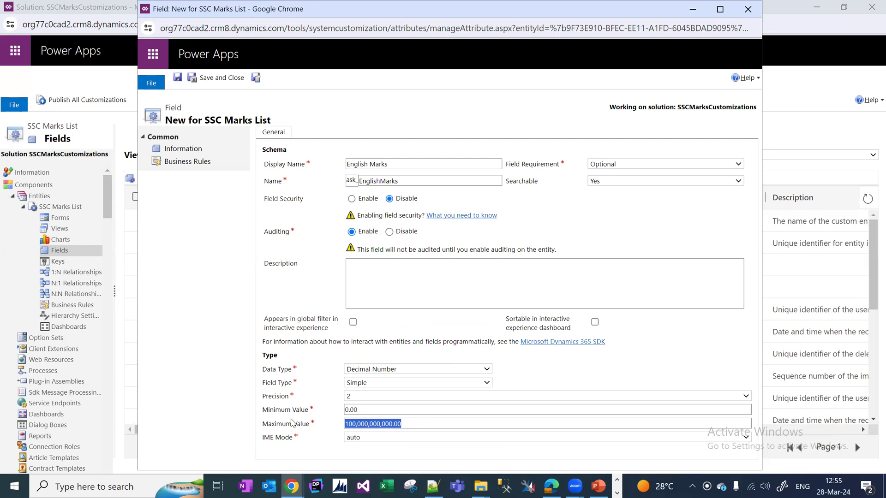
type("100")
left_click(260, 79)
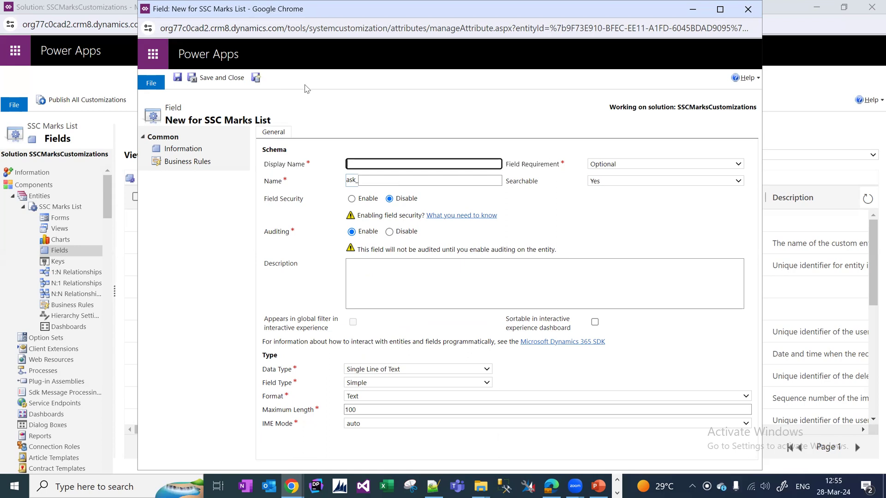
Step: Name the new field Hindi Marks and set its data type to Decimal Number
type("Hi")
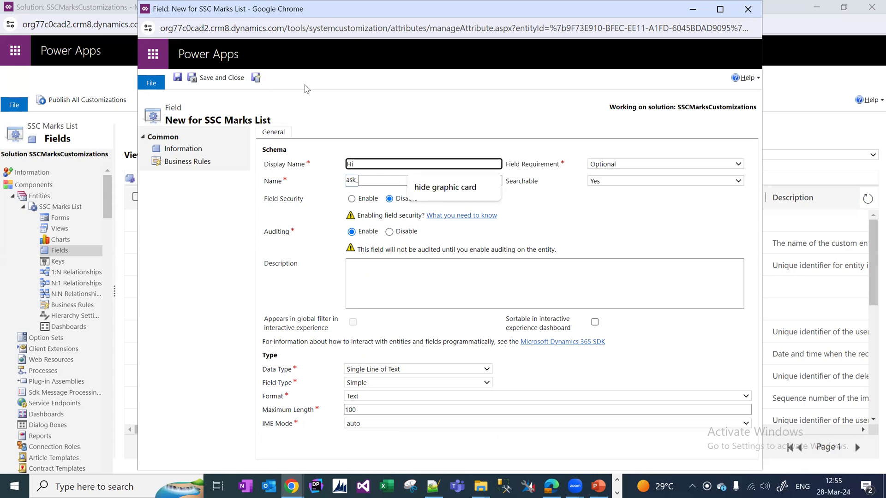
type("ndi mark")
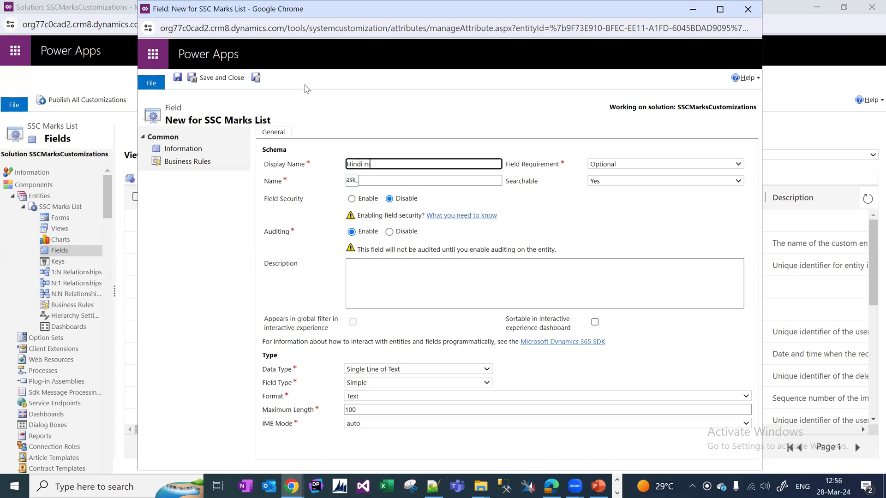
key("BackSpace")
key("BackSpace")
key("BackSpace")
key("BackSpace")
key("BackSpace")
type("Marks")
left_click(406, 369)
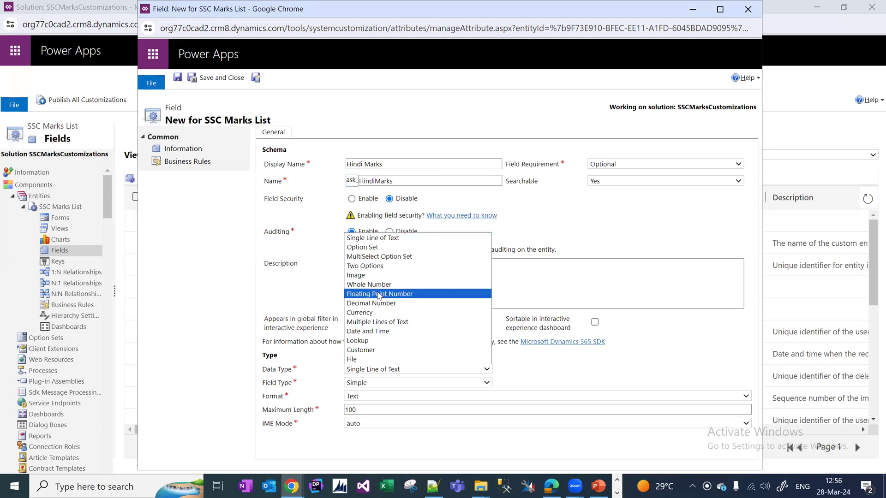
left_click(373, 303)
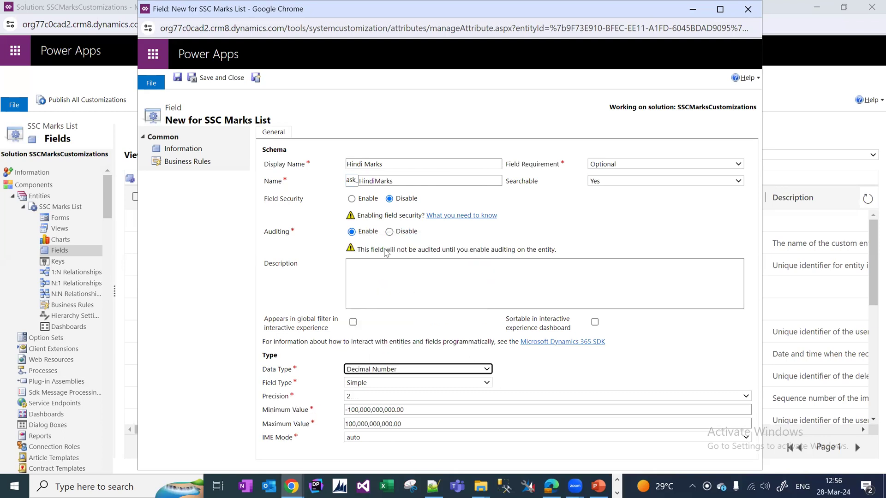
Step: Set the Hindi Marks minimum value to 0 and maximum to 100, save it and start a new field
left_click_drag(367, 410, 408, 410)
key("ctrl+a")
type("0")
key("Tab")
type("100")
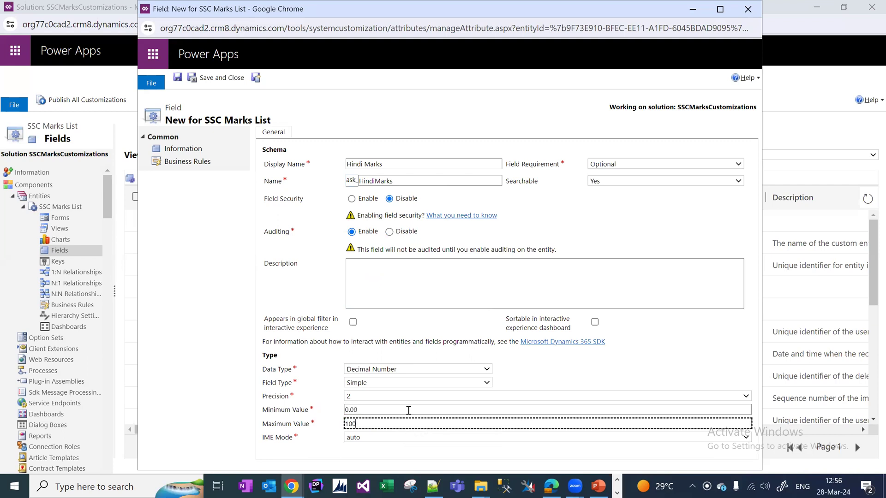
left_click(258, 80)
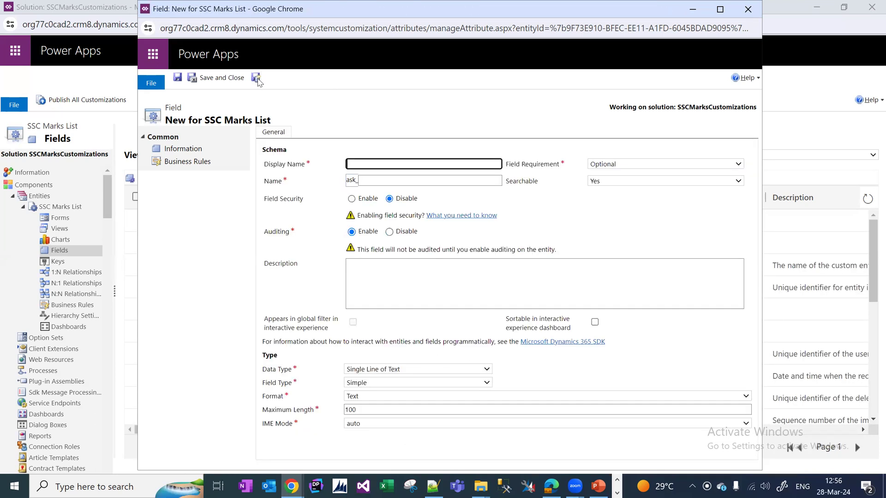
Step: Create the Maths field as a Decimal Number with minimum 0 and maximum 100, saving it and starting a new field
type("Maths")
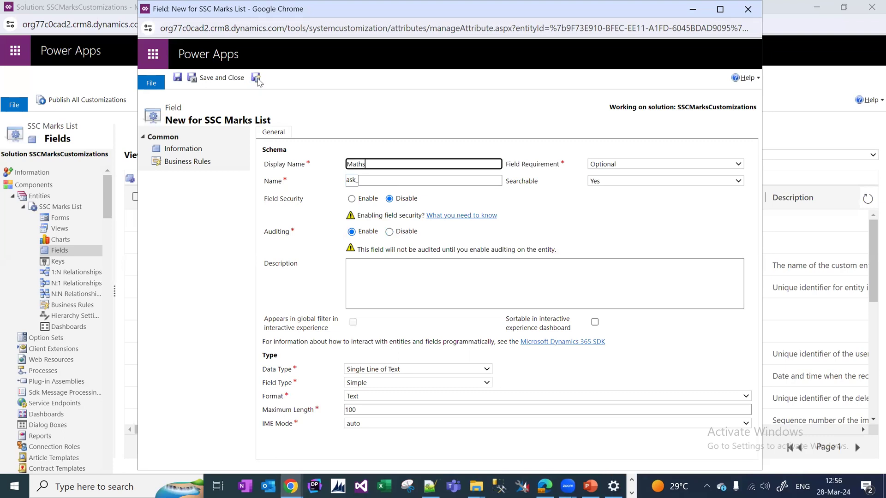
left_click(378, 369)
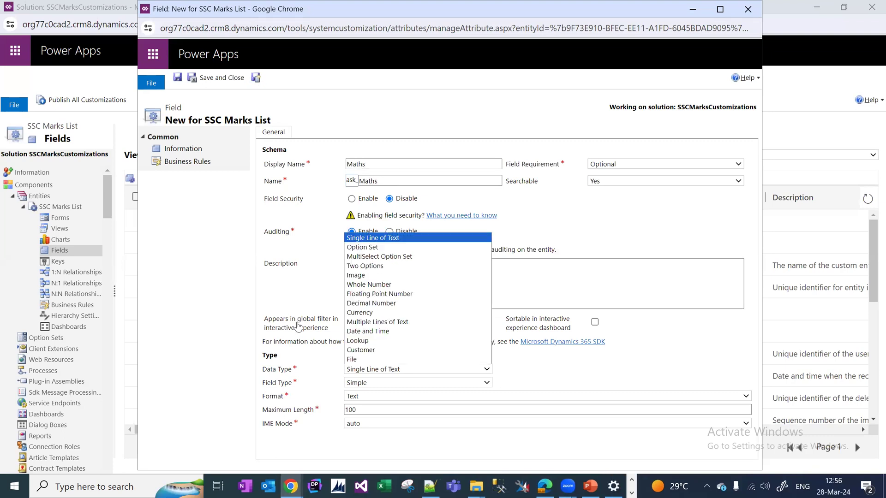
left_click(379, 303)
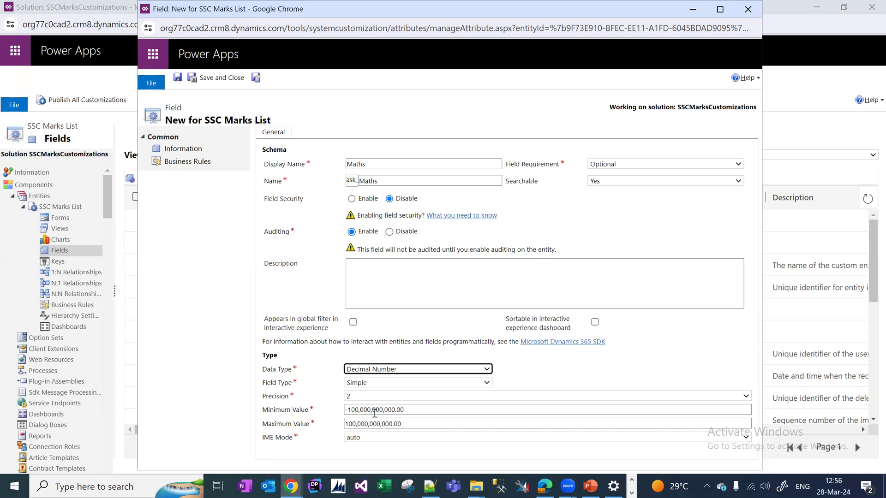
triple_click(401, 410)
key("Tab")
type("10")
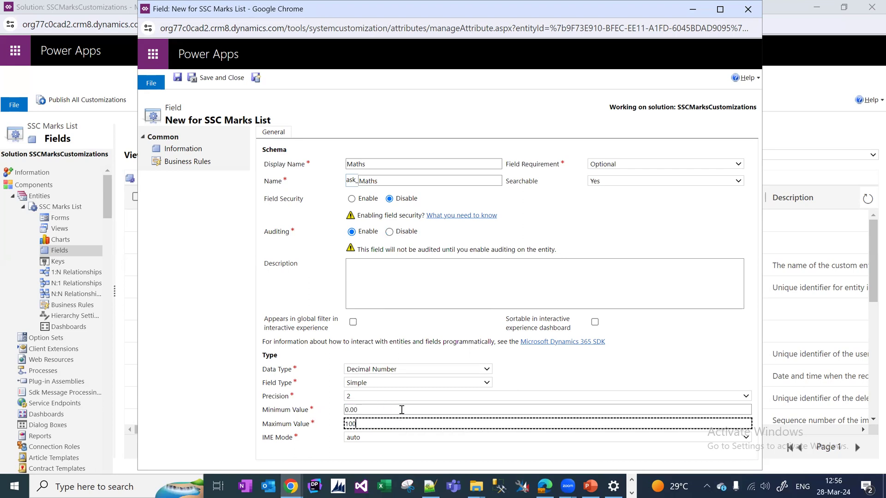
left_click(256, 79)
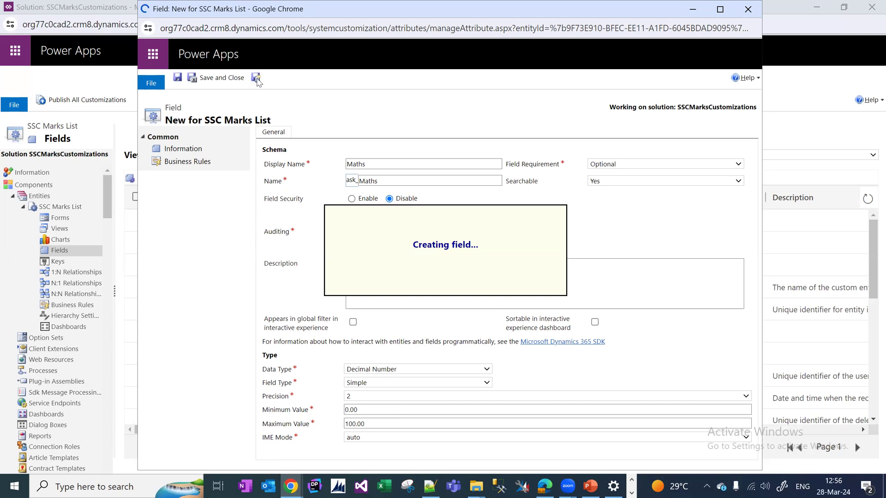
Step: Create the Social Marks field as a Decimal Number with minimum 0 and maximum 100, saving it and starting a new field
type("Social")
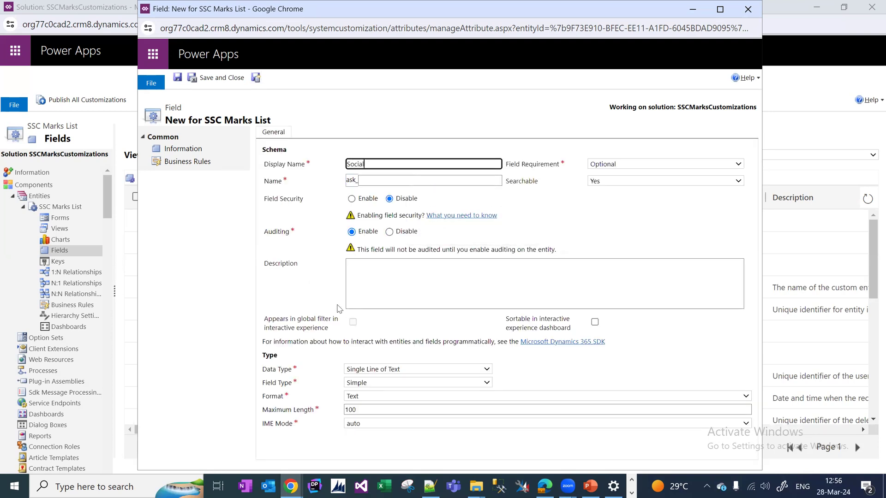
type(" Marks")
left_click(387, 369)
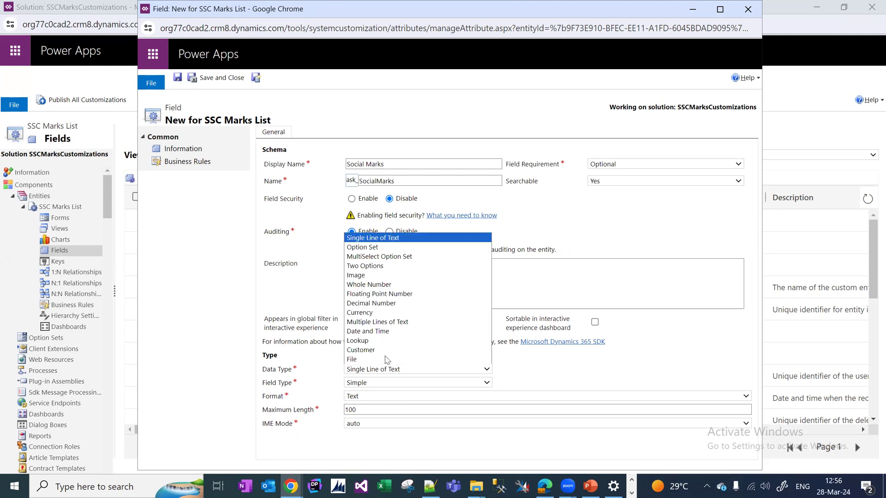
left_click(386, 305)
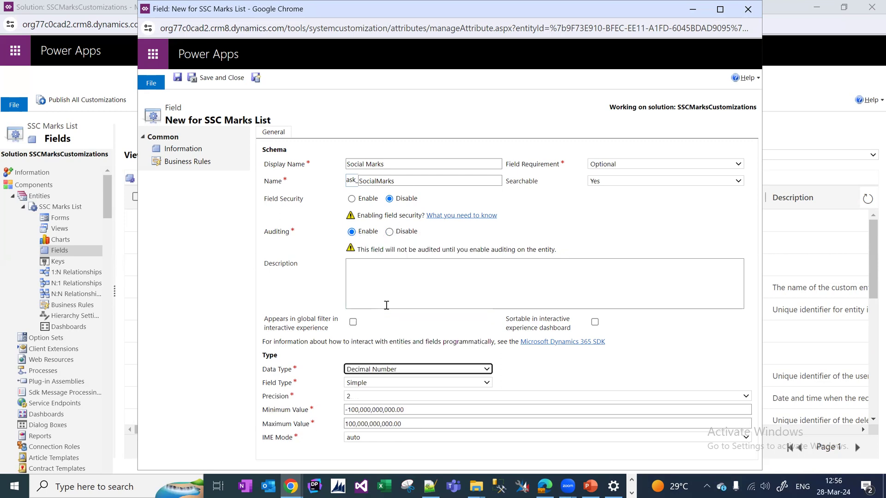
triple_click(383, 409)
type("0")
key("Tab")
type("100")
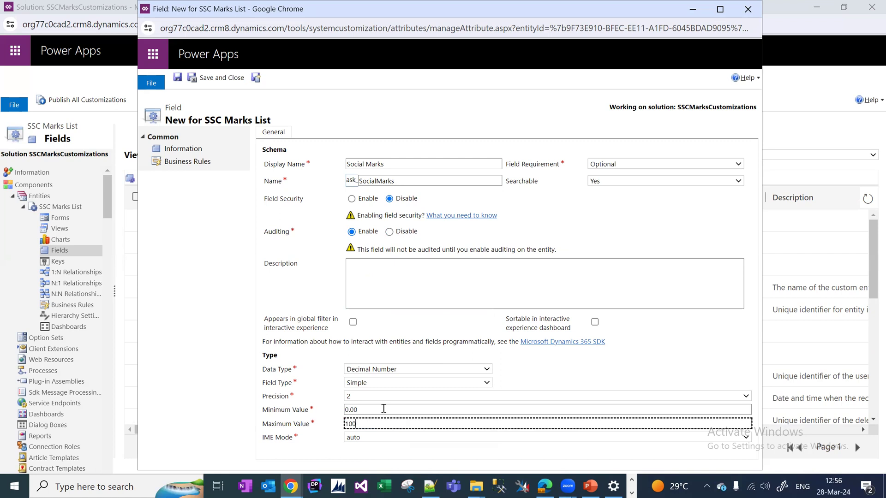
left_click(257, 77)
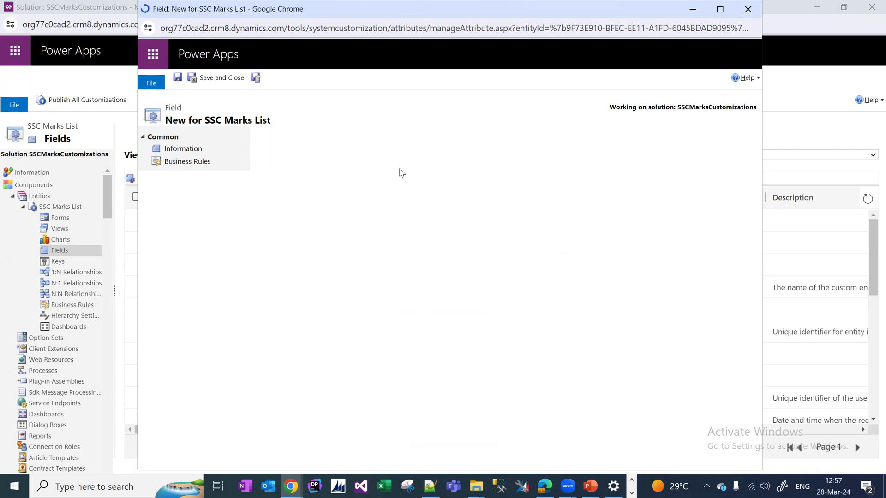
Step: Create the Science Marks field as a Decimal Number with minimum 0 and maximum 100, saving it and starting a new field
type("Sch")
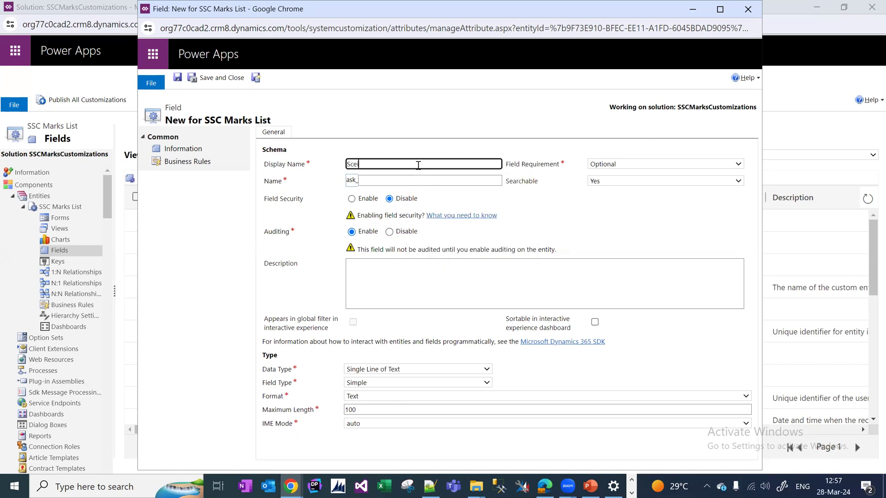
type("ence Marks")
left_click(383, 370)
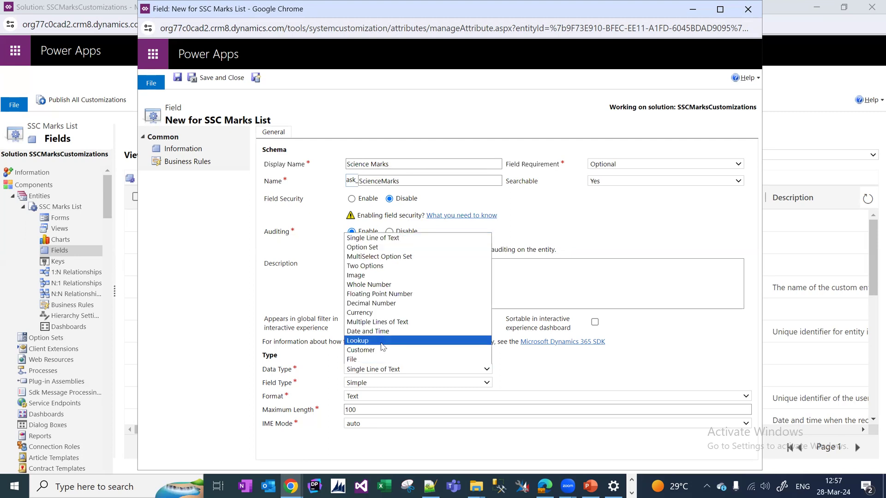
left_click(371, 303)
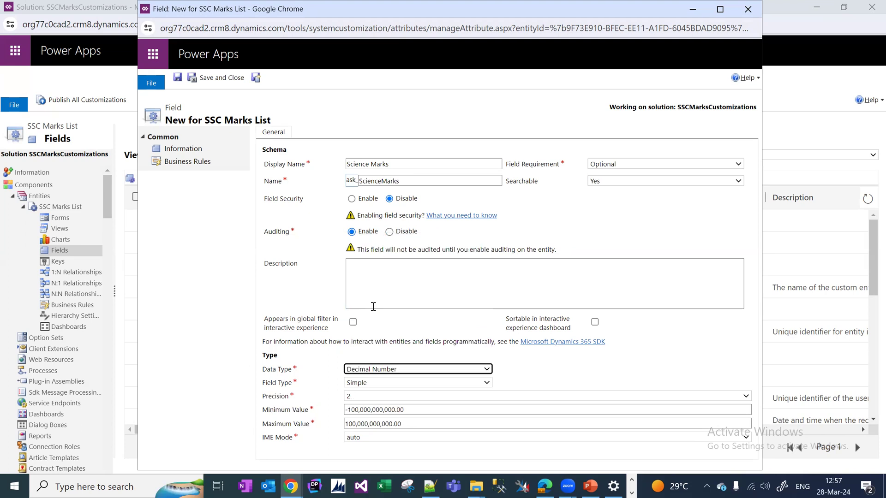
key("Tab")
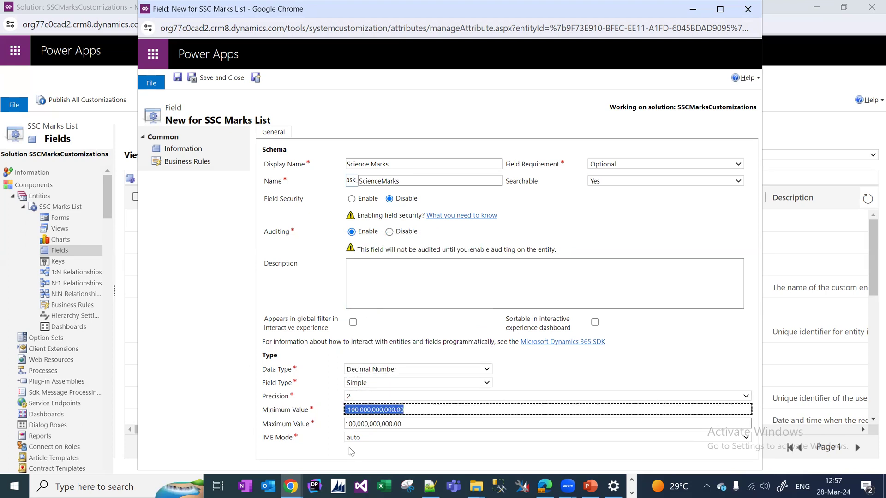
type("0")
key("Tab")
type("100")
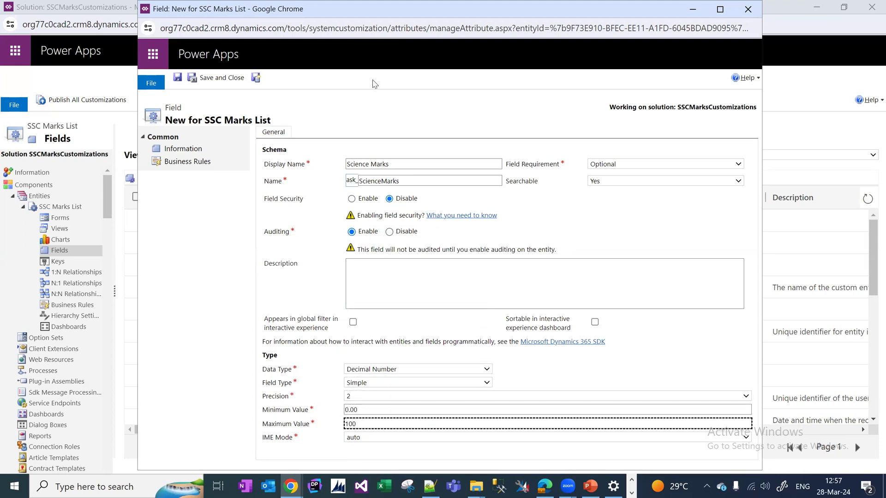
left_click(257, 78)
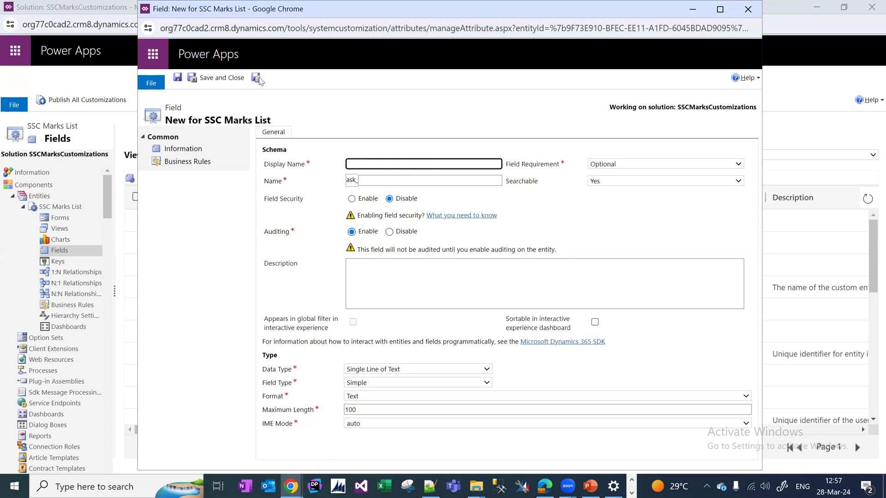
Step: Name the new field Total Marks Secured and set its data type to Decimal Number
type("Total Ma")
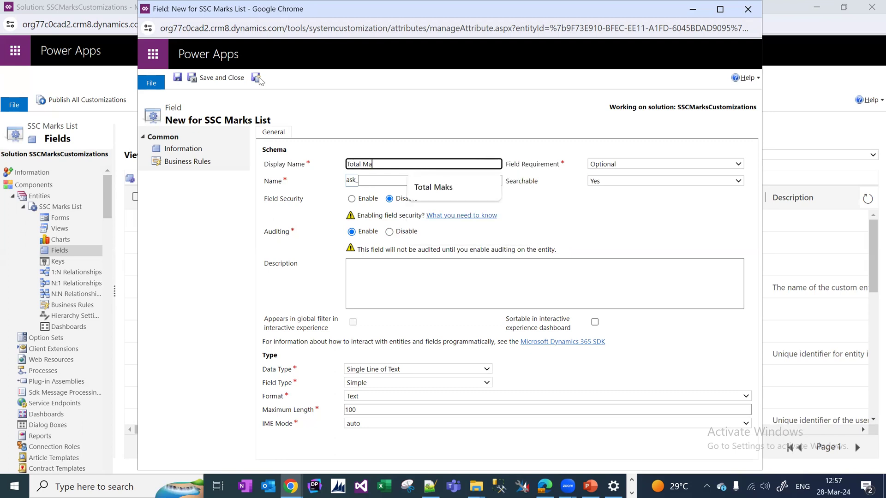
type("rks Securi")
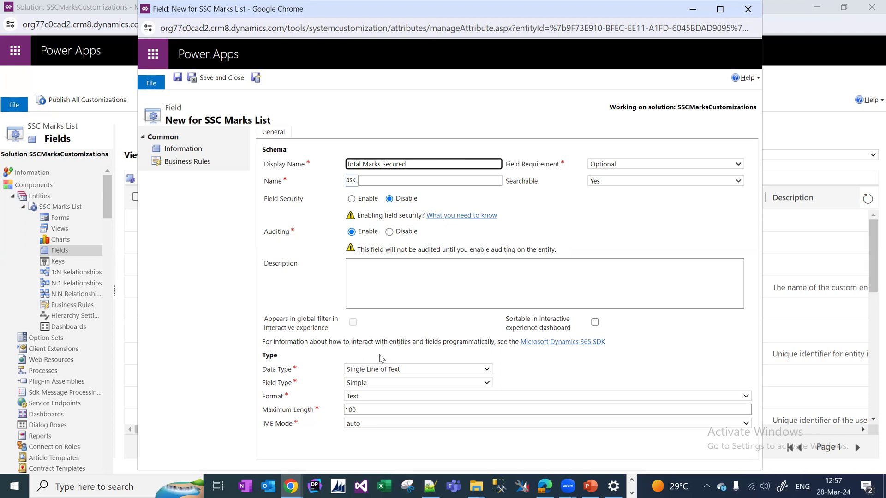
left_click(383, 369)
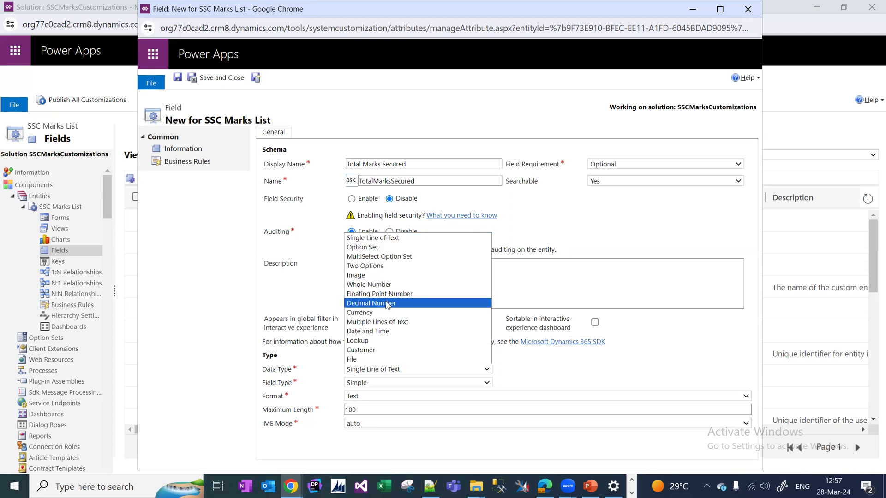
left_click(387, 304)
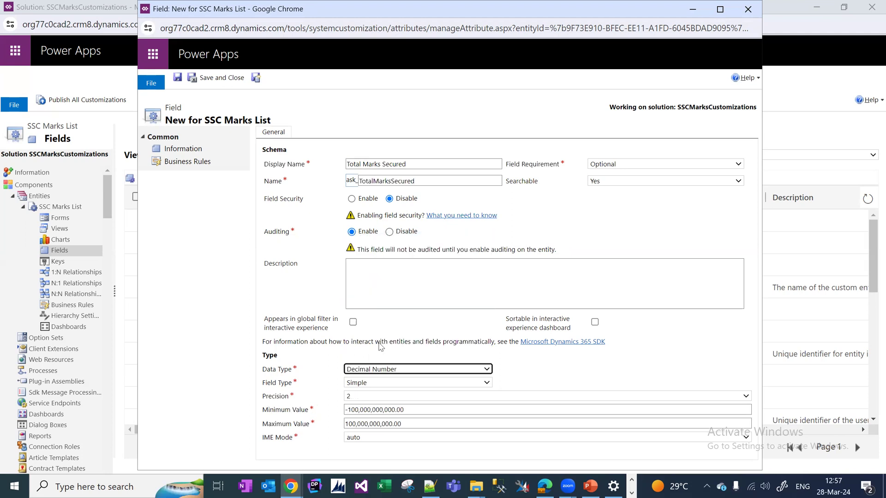
Step: Set the Total Marks Secured minimum value to 0 and maximum to 600, save it and start a new field
key("Tab")
key("Tab")
key("Tab")
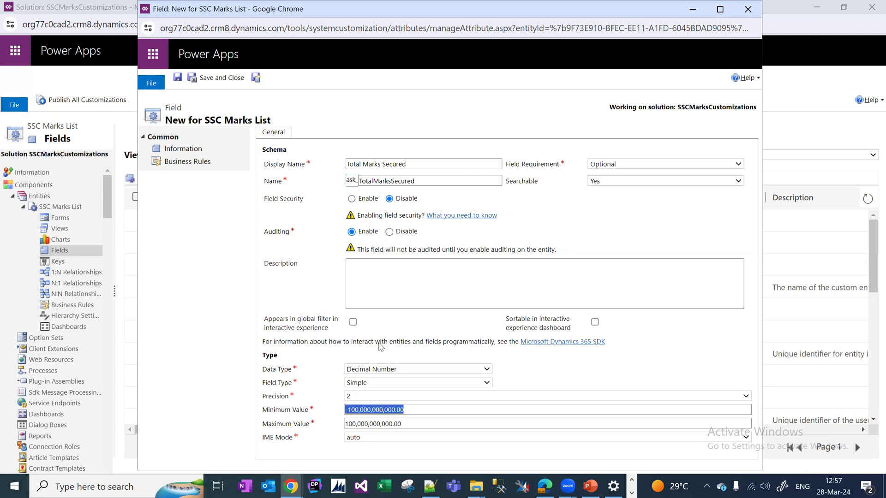
type("0")
left_click(393, 424)
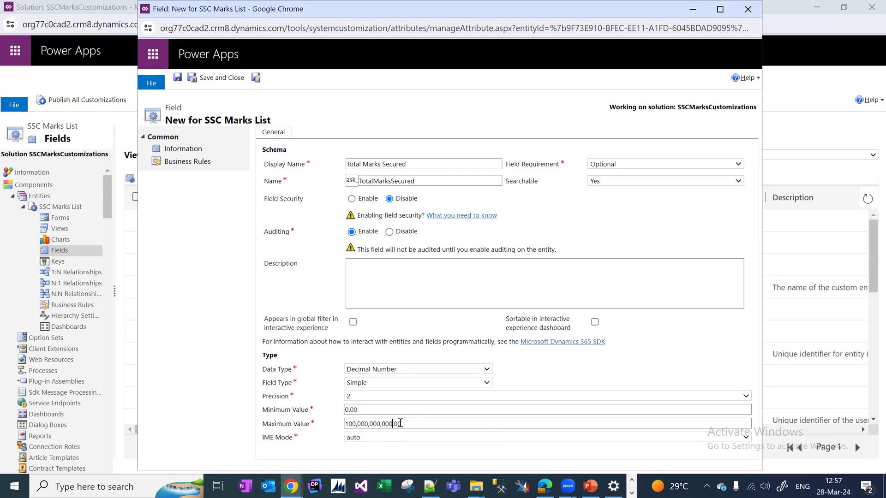
left_click_drag(409, 423, 334, 425)
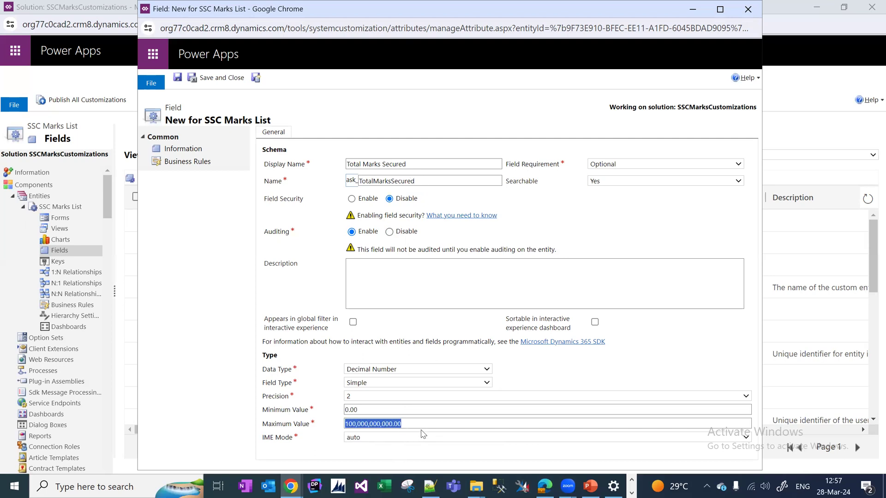
type("600")
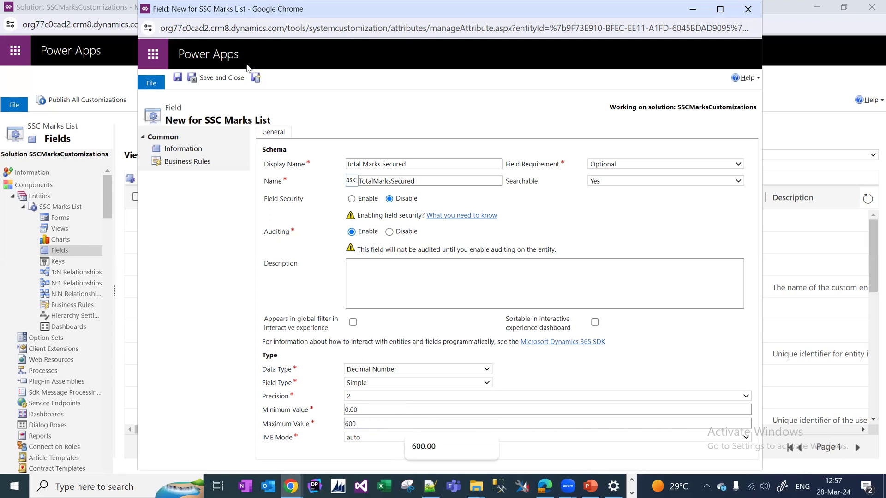
left_click(257, 78)
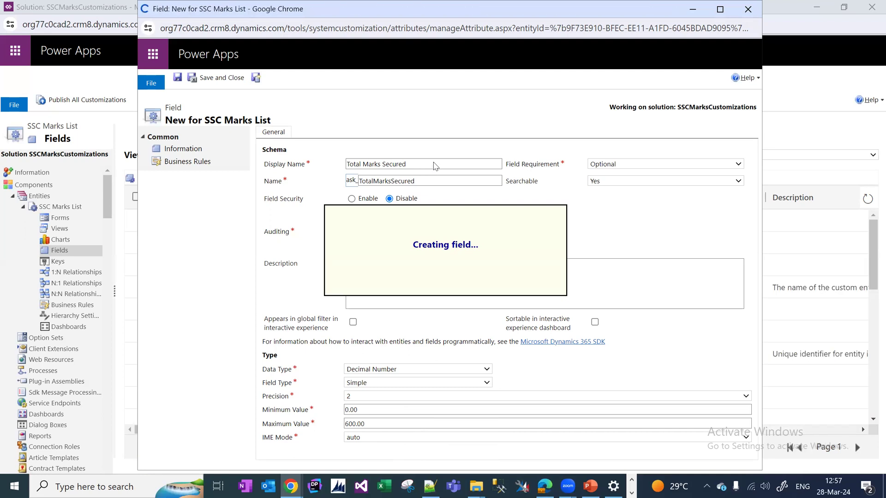
Step: Create the Total Marks field as a Decimal Number with minimum 0 and maximum 600, saving it and starting a new field
type("T")
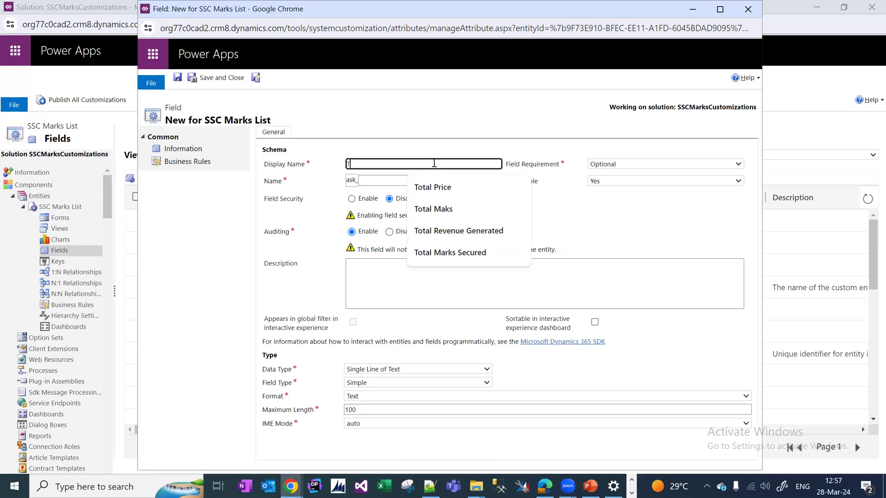
type("otal Marks")
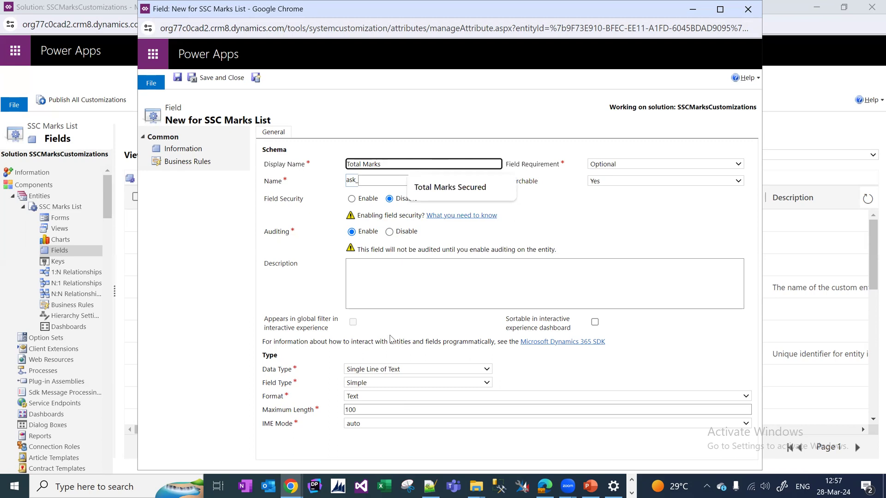
left_click(389, 369)
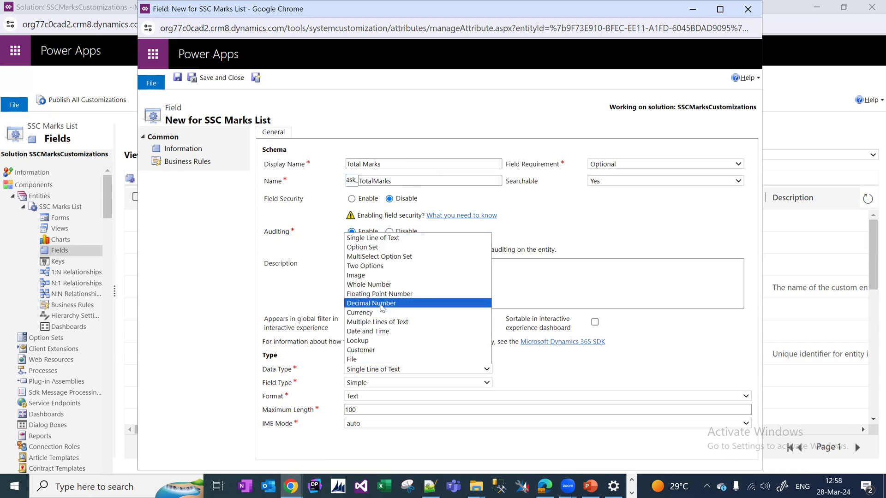
left_click(381, 306)
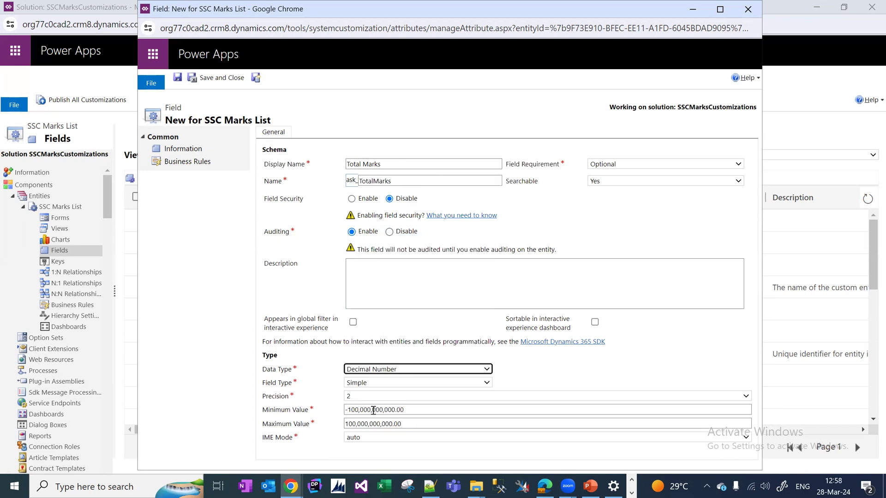
triple_click(407, 409)
type("0")
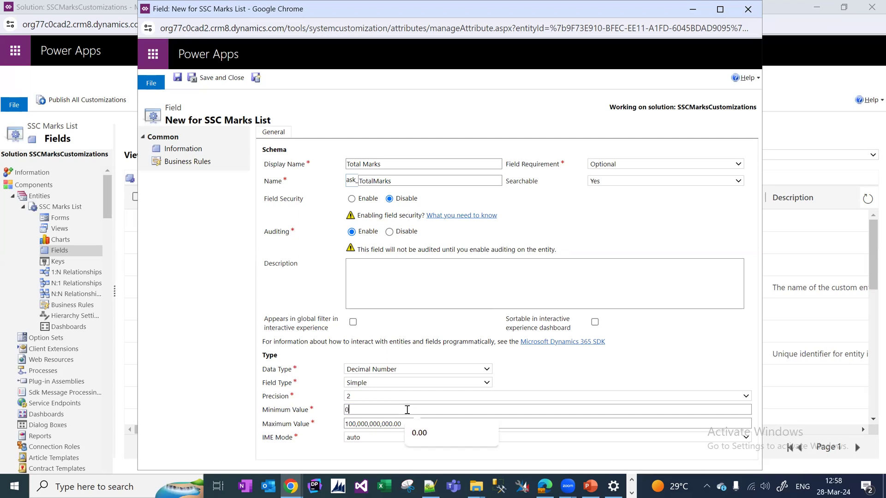
key("Tab")
type("60")
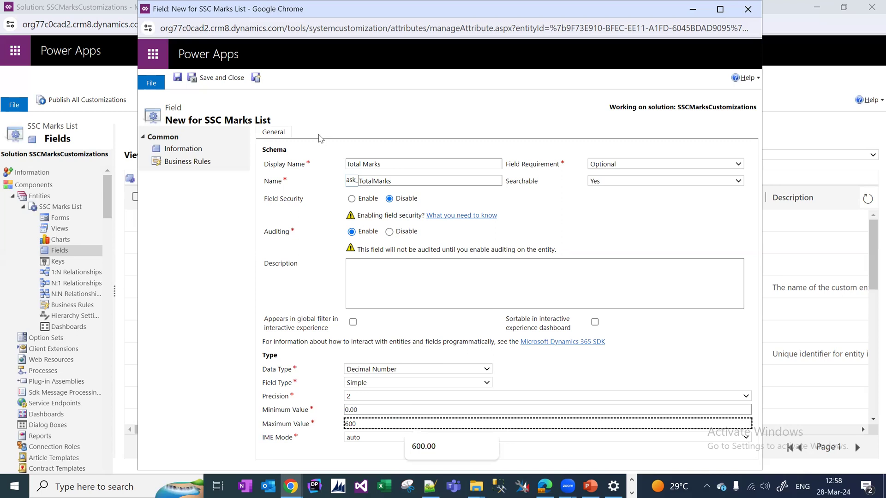
left_click(256, 77)
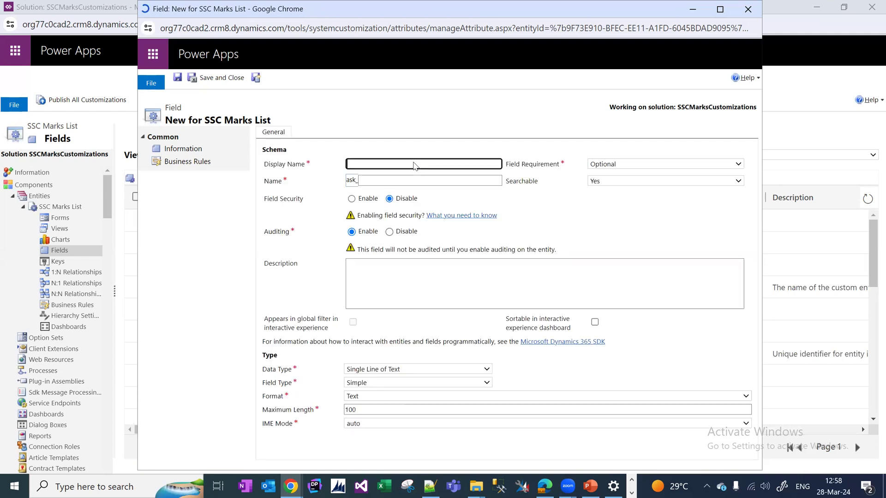
Step: Create the Percentage field as a Decimal Number with minimum 0 and maximum 100, saving it and starting a new field
type("Percentage")
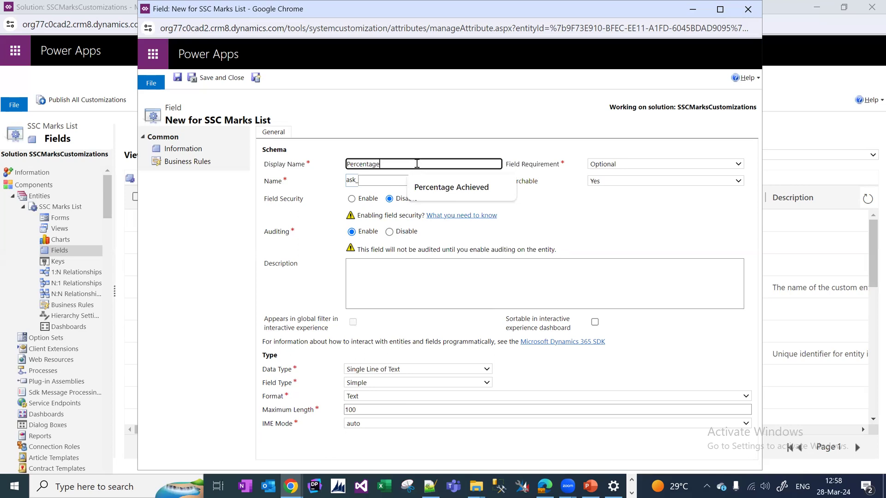
left_click(571, 223)
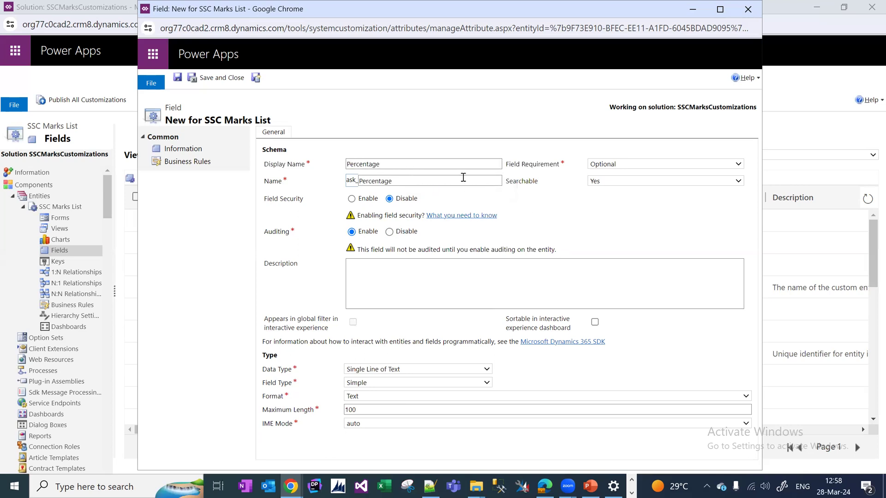
left_click(388, 369)
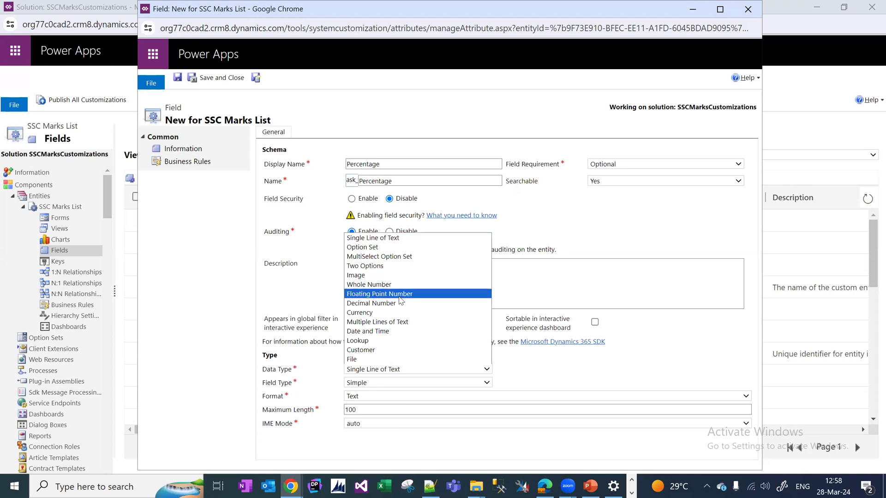
left_click(399, 302)
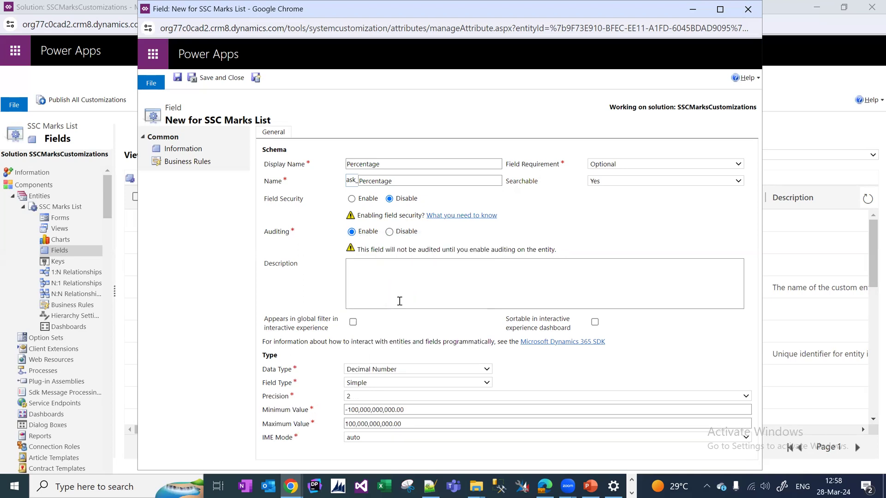
triple_click(401, 410)
type("0")
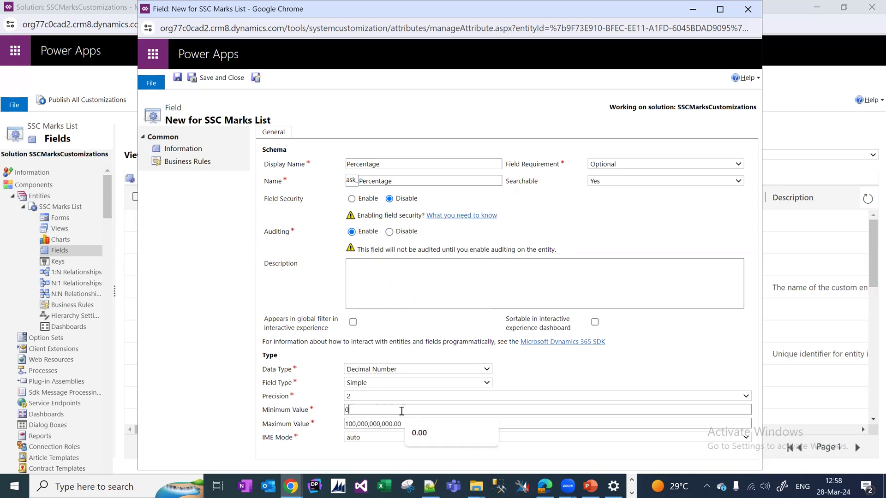
key("Tab")
type("100")
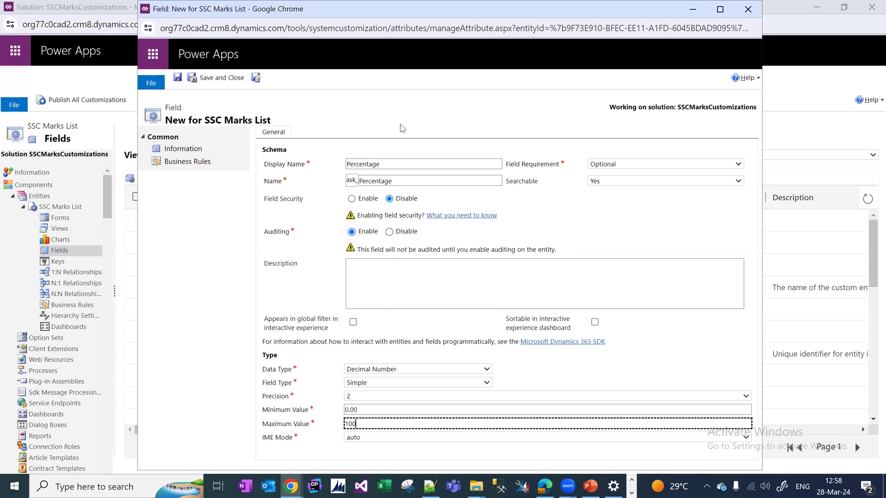
left_click(257, 79)
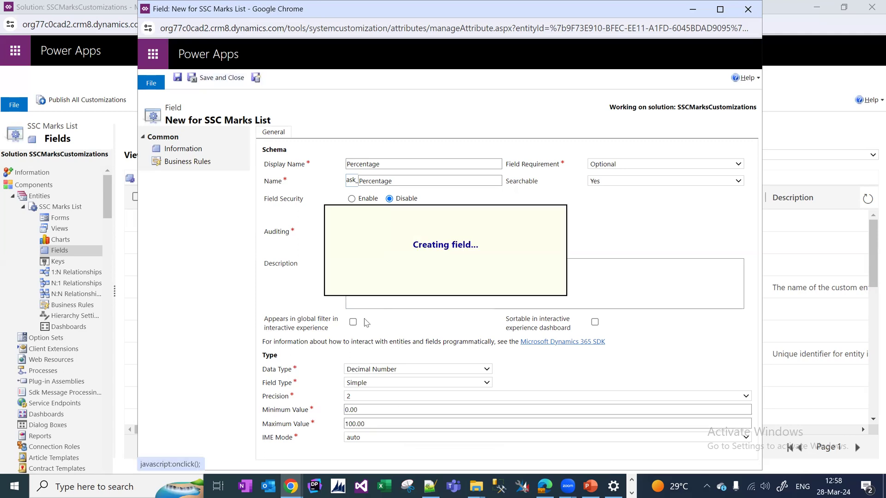
Step: Check the field list in Notepad++, return to the new field form, name the field Grade and set its data type to Option Set
left_click(430, 486)
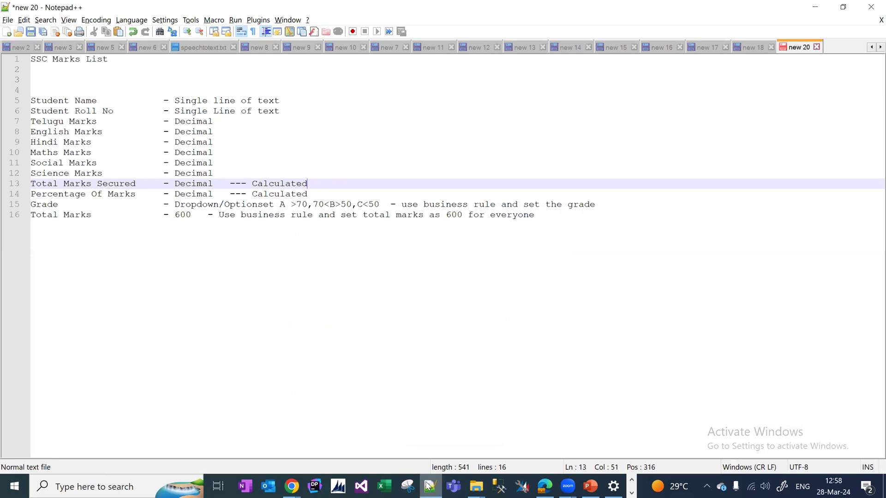
key("alt+Tab")
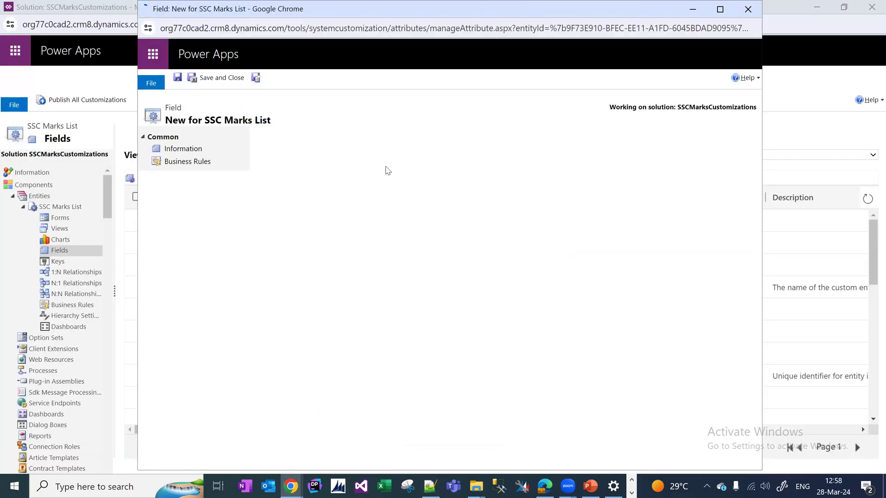
type("Grade")
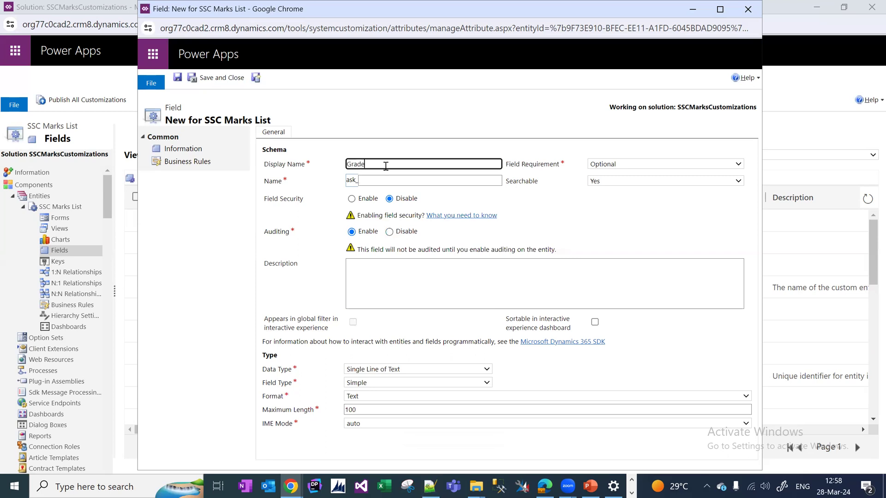
left_click(395, 368)
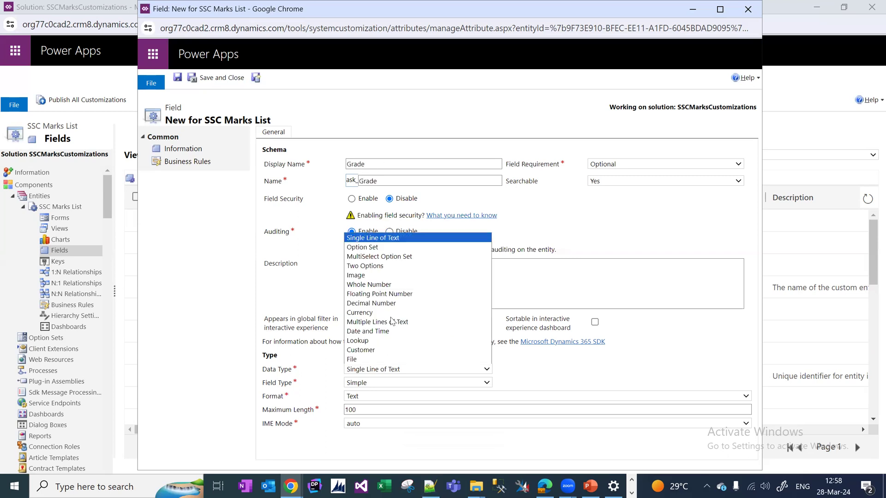
left_click(390, 244)
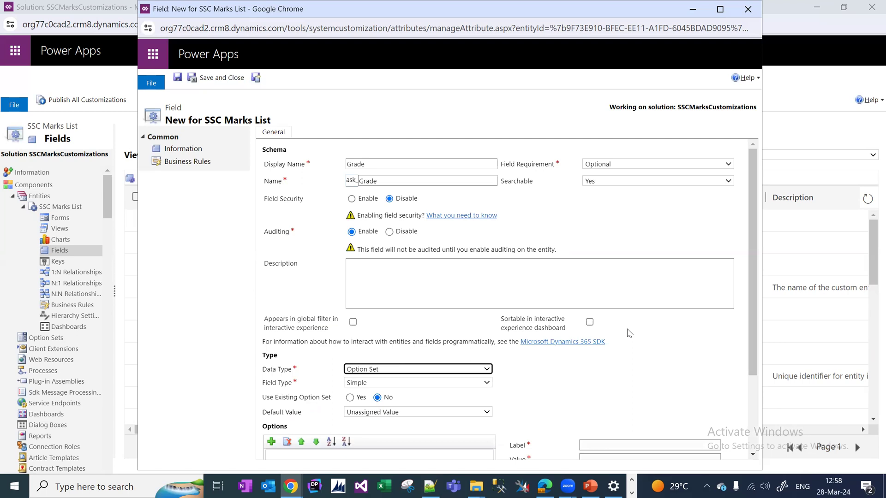
Step: Add three options to the Grade field's option set
scroll(759, 329, "down", 3)
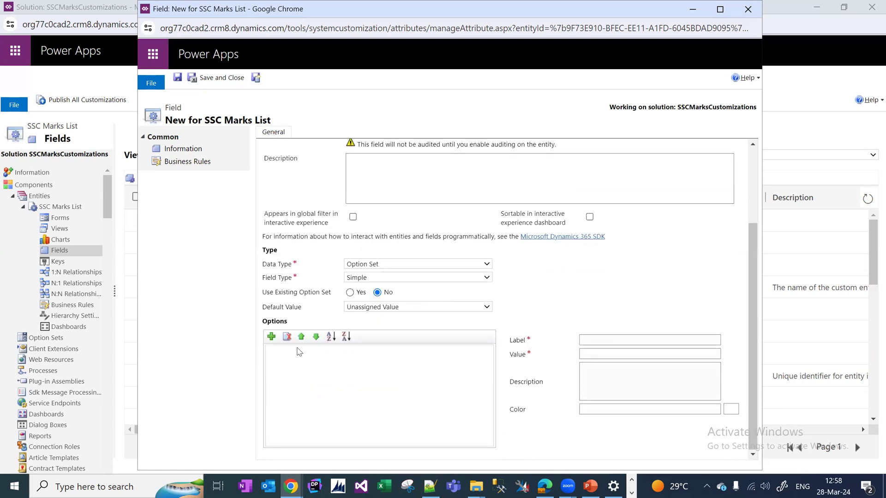
left_click(271, 338)
left_click(271, 337)
left_click(271, 338)
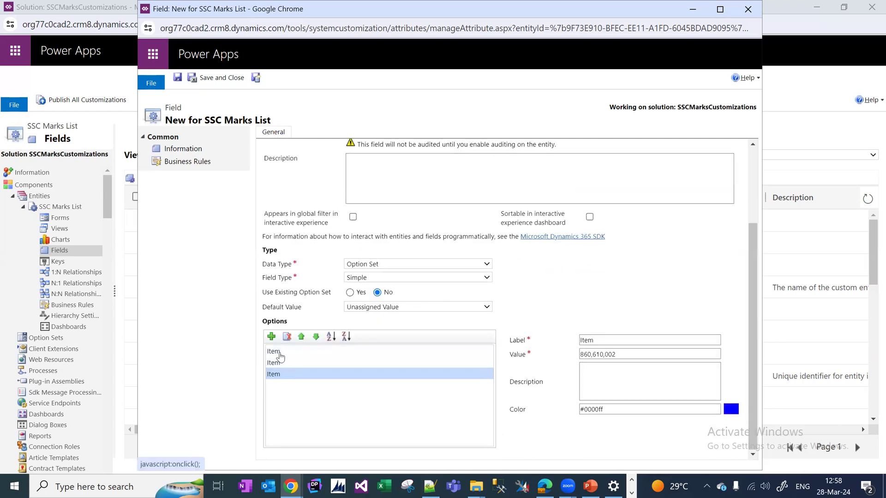
Step: Label the three Grade options A, B and C, and save and close the field
left_click(278, 353)
left_click_drag(611, 341, 484, 339)
type("A")
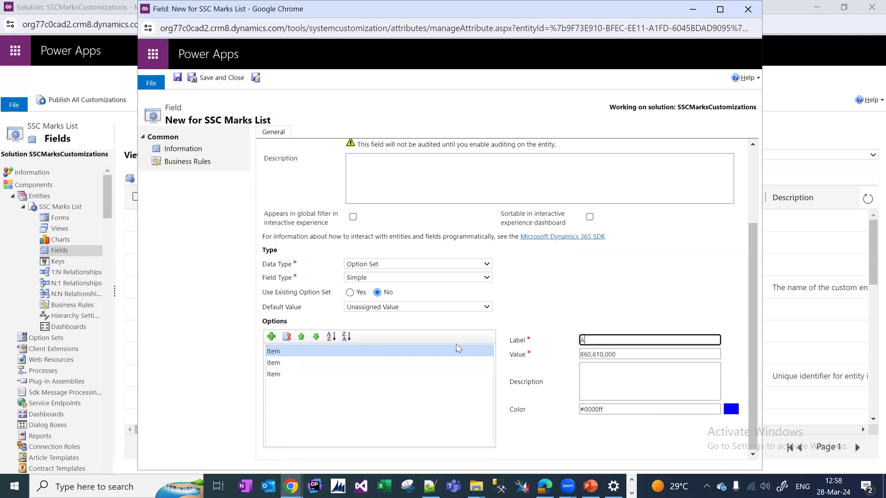
left_click(435, 363)
left_click_drag(621, 339, 535, 324)
type("B")
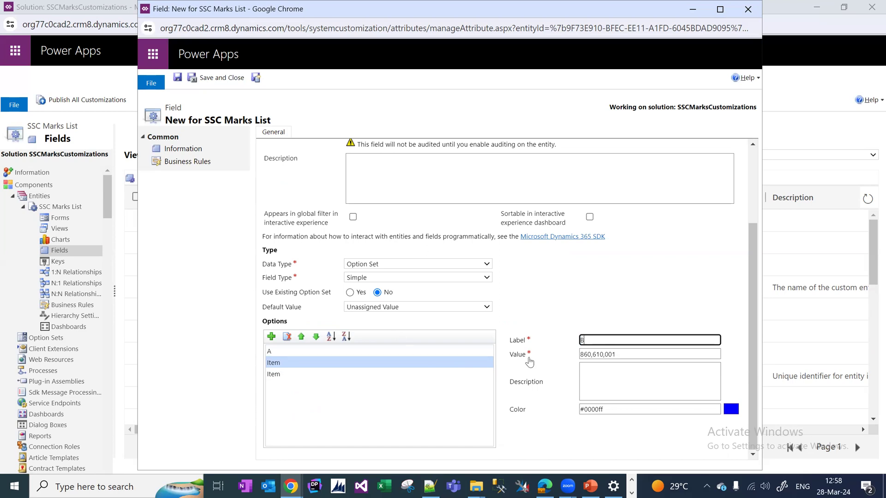
key("Return")
left_click_drag(614, 340, 542, 329)
type("C")
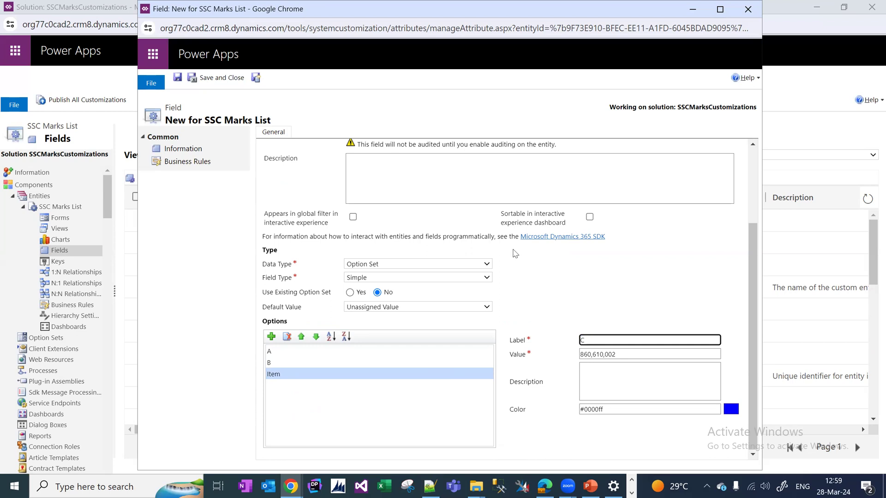
left_click(218, 81)
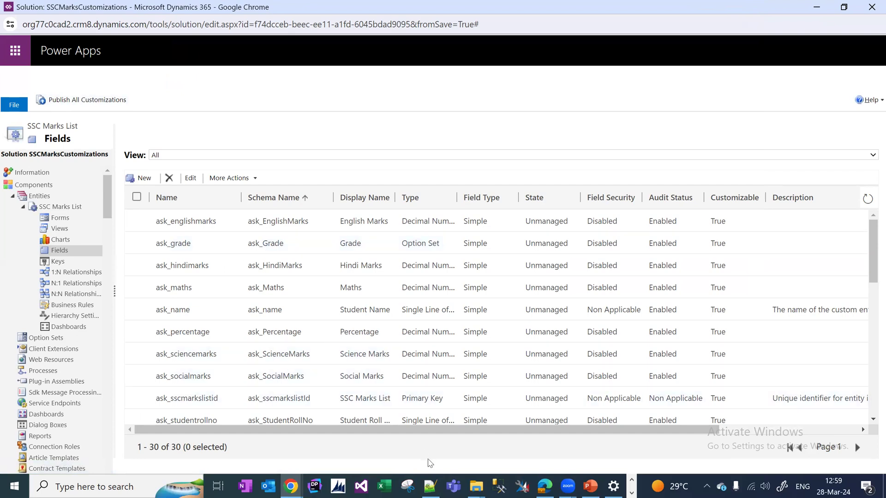
Step: Review the Total Marks Secured and Percentage Of Marks lines in the Notepad++ field list, and return to the solution's fields
left_click(429, 486)
double_click(89, 185)
double_click(125, 191)
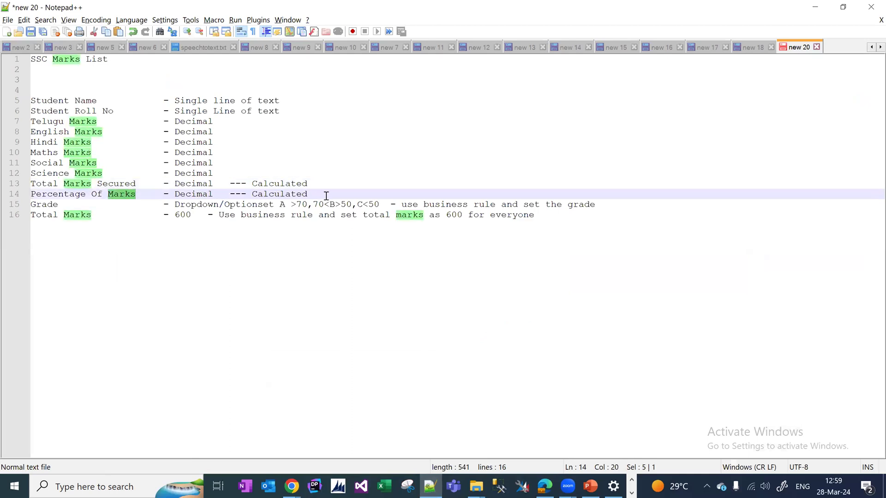
left_click_drag(326, 195, 14, 190)
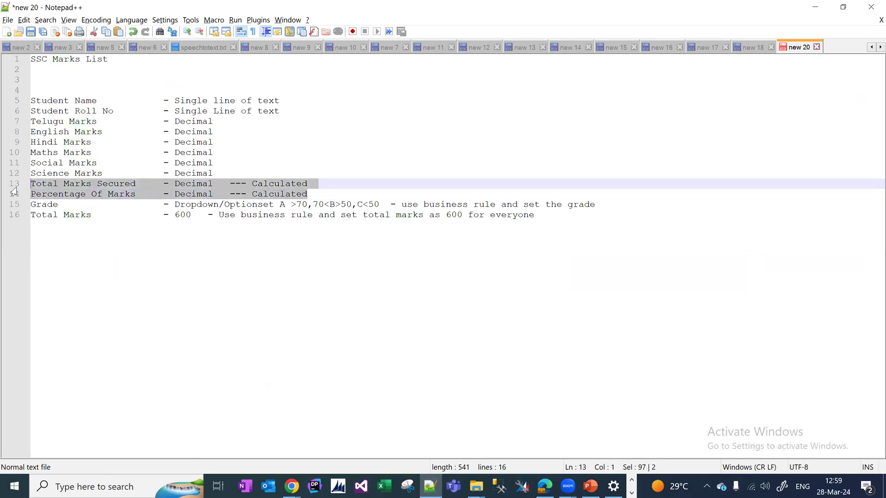
key("alt+Tab")
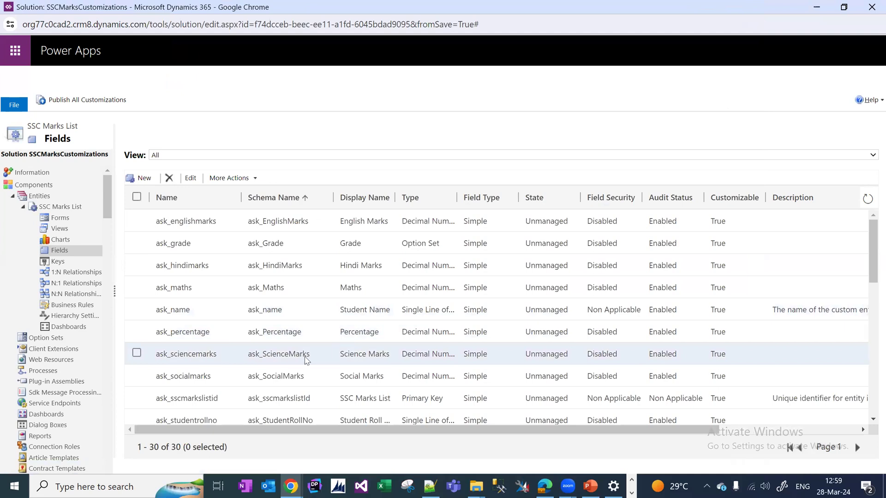
Step: Open the Total Marks Secured field to examine its data type and field type, and close it
left_click_drag(869, 249, 869, 303)
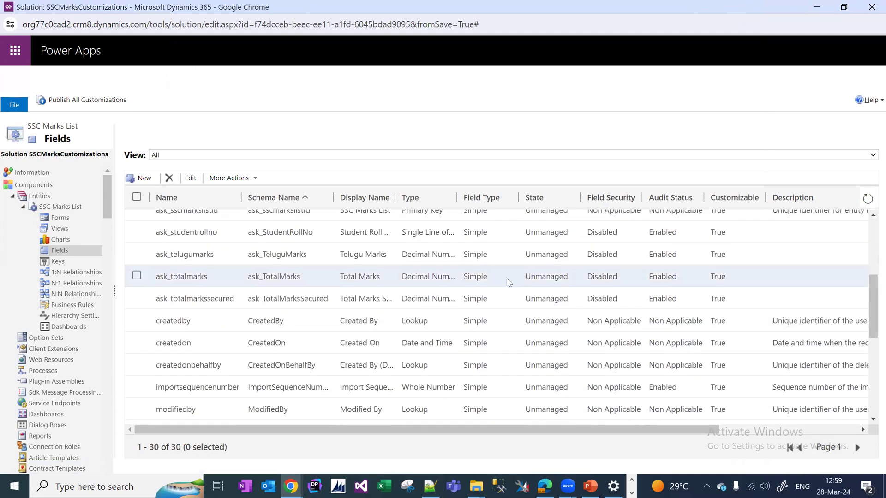
double_click(349, 303)
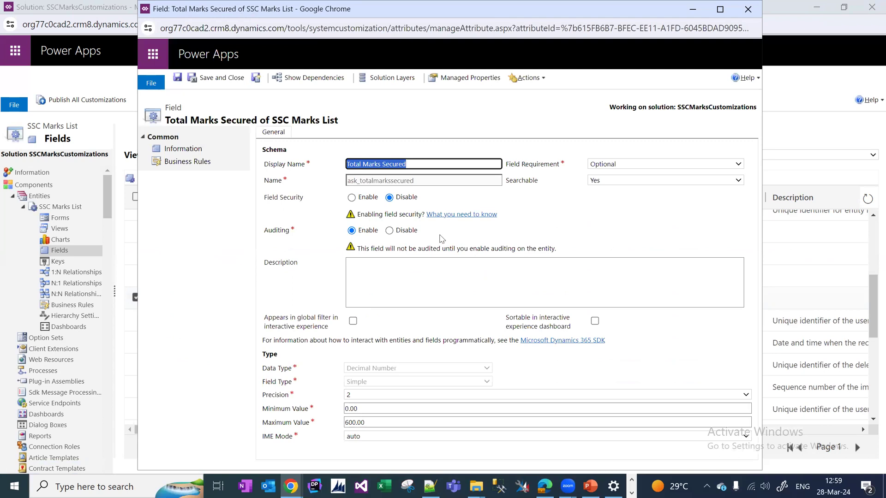
left_click(748, 9)
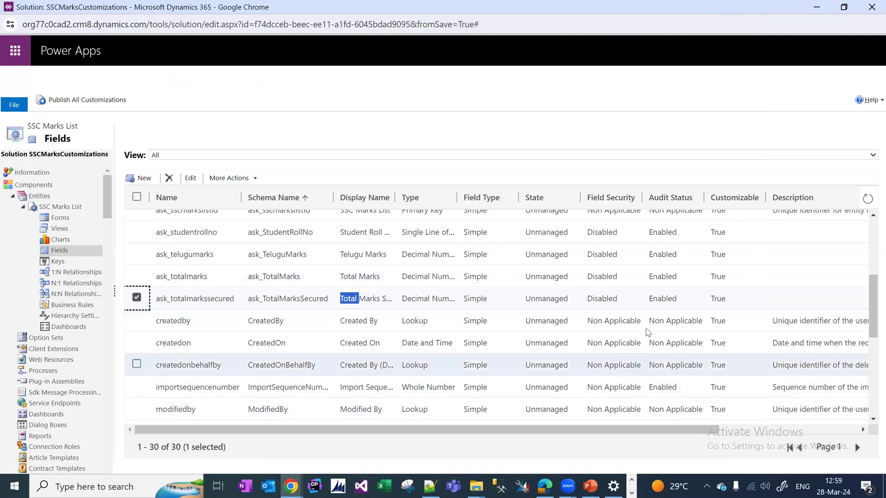
Step: Delete the Percentage and Total Marks Secured fields from the SSC Marks List entity
left_click_drag(872, 316, 871, 280)
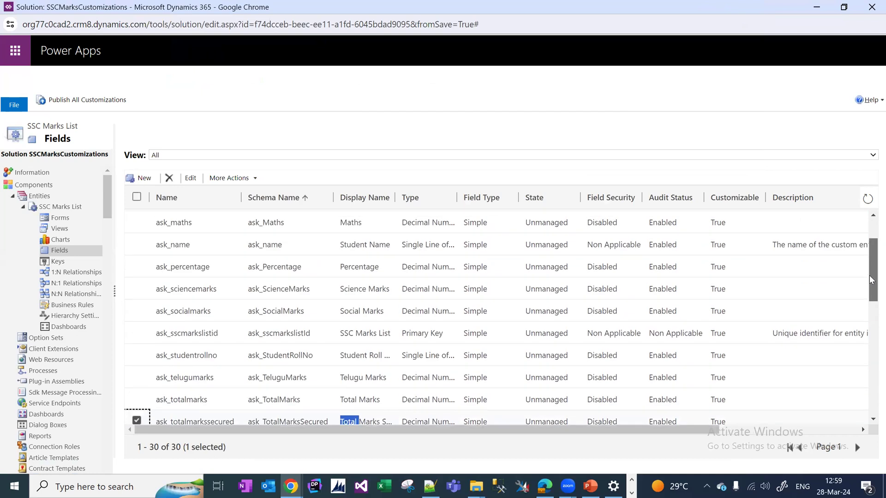
left_click(137, 267)
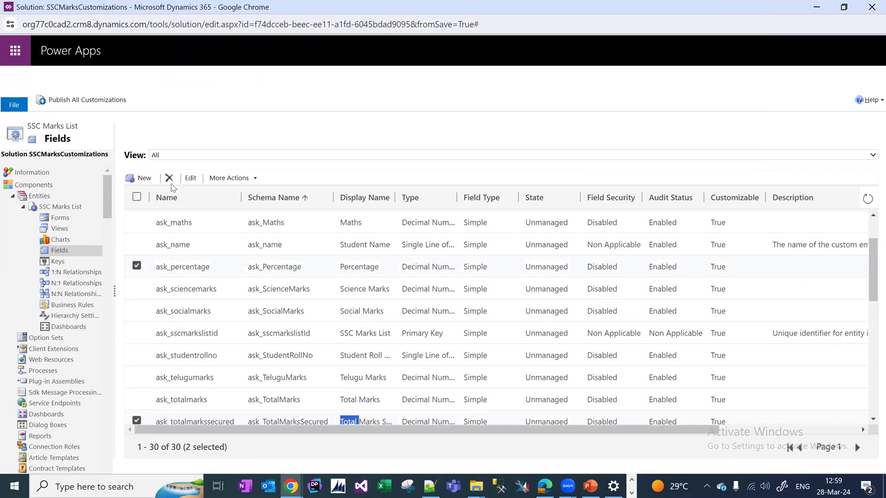
left_click(169, 178)
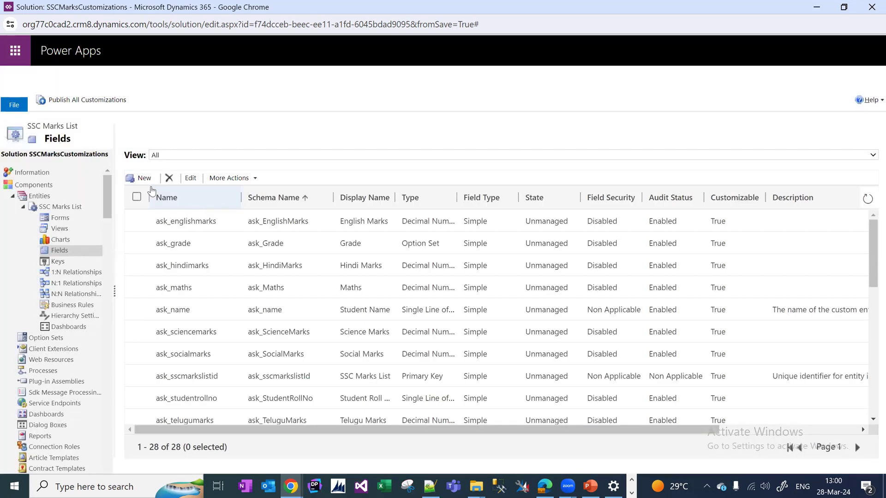
Step: Start a new field for the SSC Marks List entity with the display name Total Mark
left_click(145, 183)
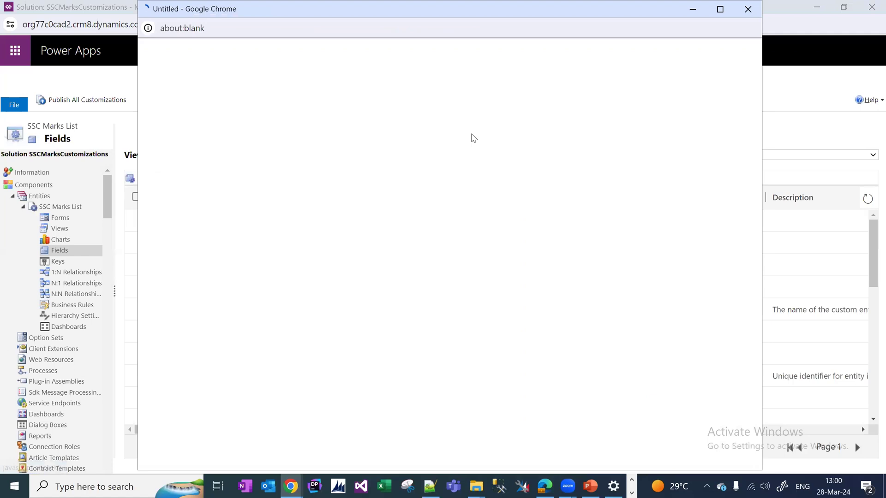
left_click(720, 10)
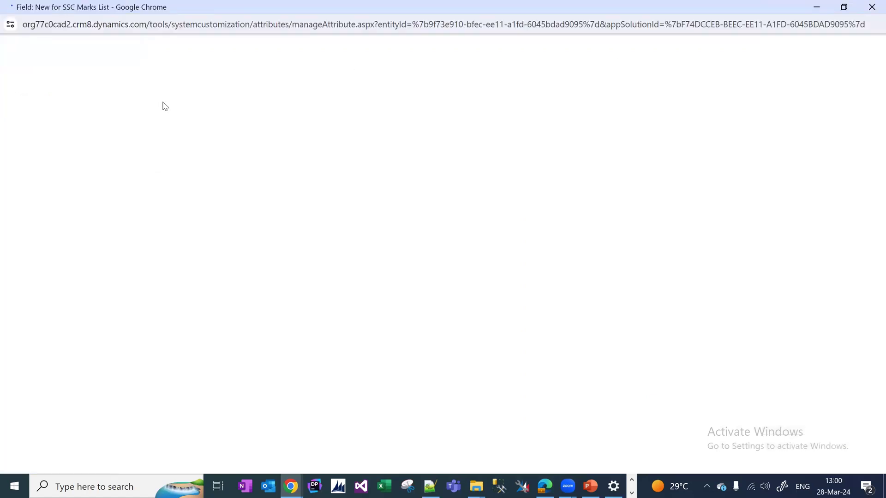
type("Tota")
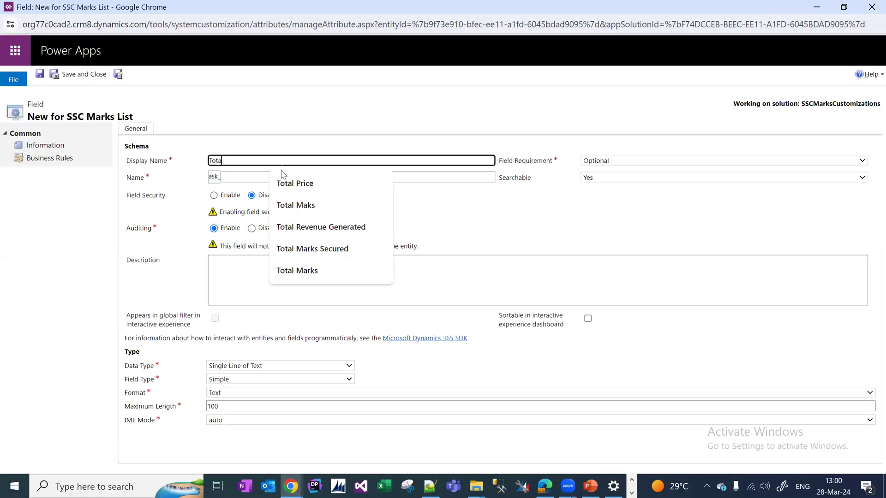
type("l Mar")
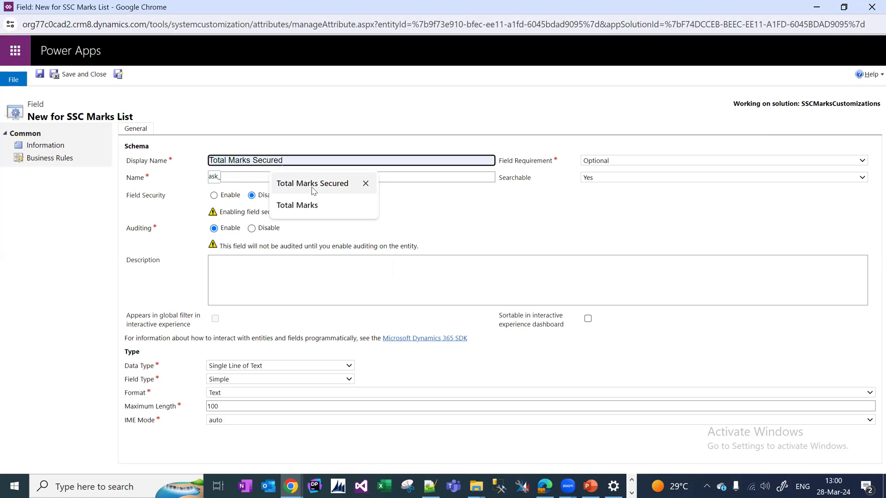
type("k")
left_click(512, 209)
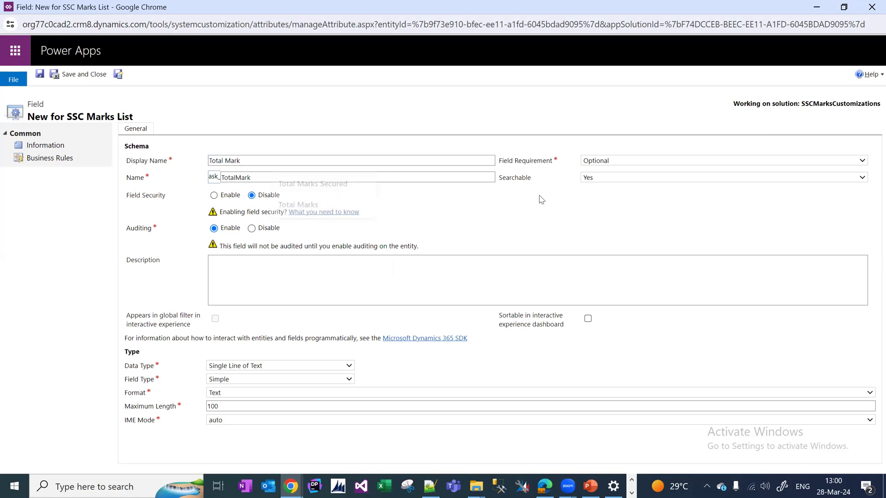
Step: Set the new field's data type to Decimal Number with a minimum value of 0 and a maximum value of 600
left_click(313, 364)
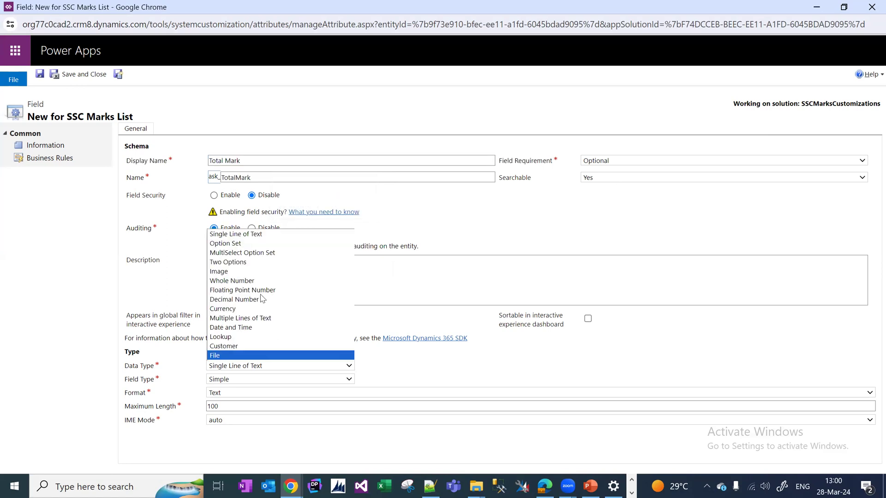
left_click(257, 299)
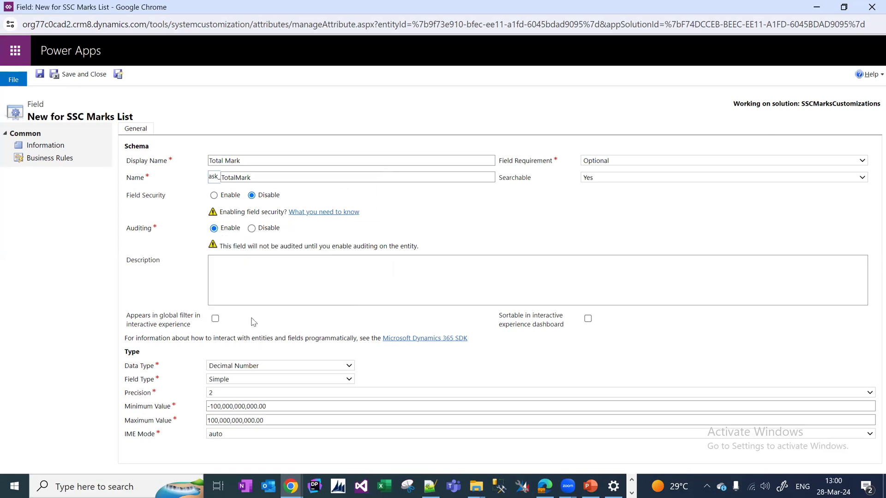
key("Tab")
type("0")
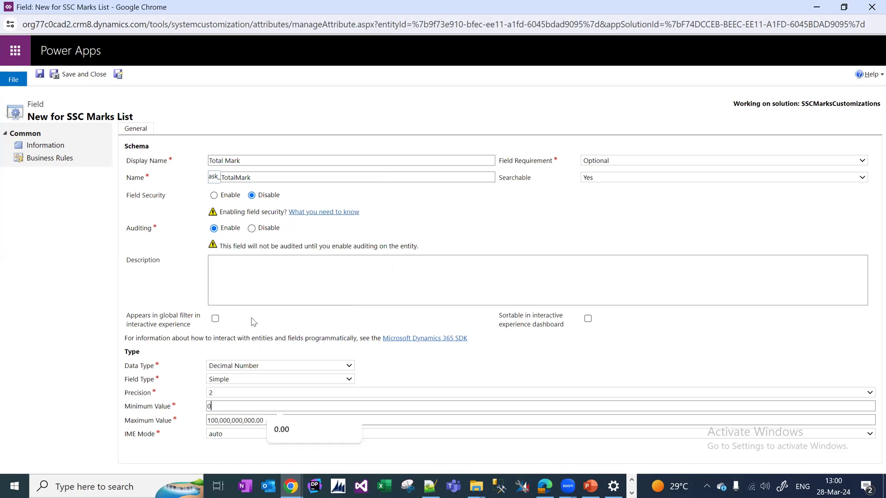
left_click(257, 421)
left_click_drag(268, 421, 143, 418)
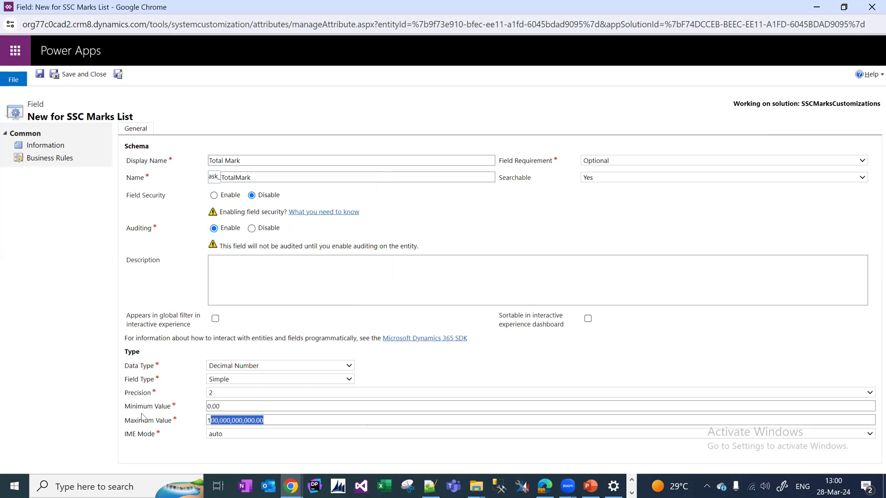
type("600")
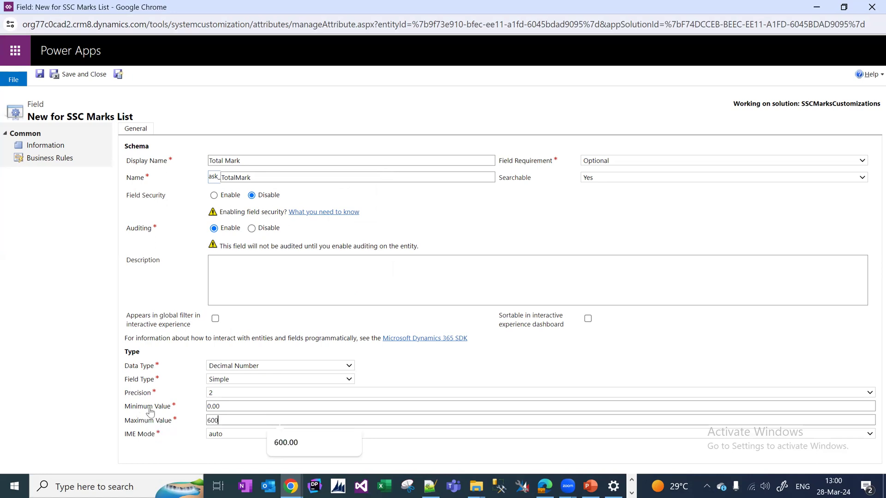
Step: Change the new field's type to Calculated
left_click(445, 361)
key("alt+Down")
key("Down")
key("Return")
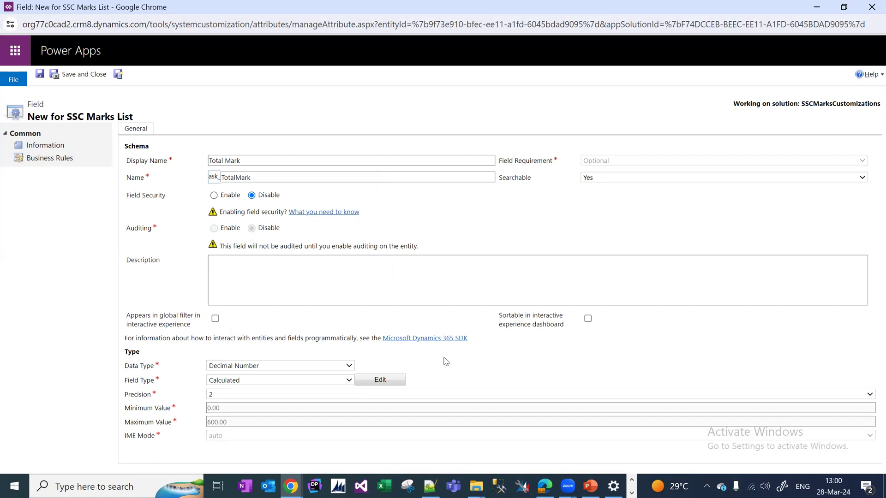
Step: Change the display name to Total Marks Secured and the name to TotalMarksSecured, and open the calculated field editor at full size
left_click(319, 156)
type("s Secured")
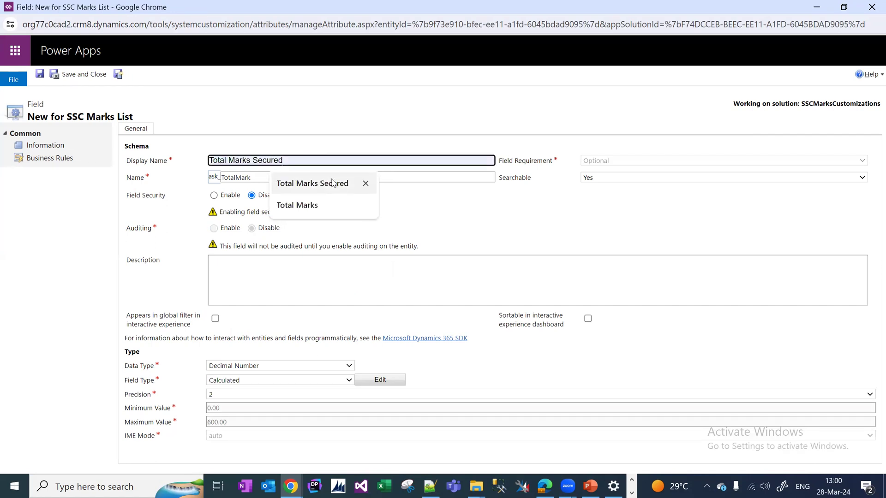
left_click(333, 183)
left_click(304, 178)
type("s Secur")
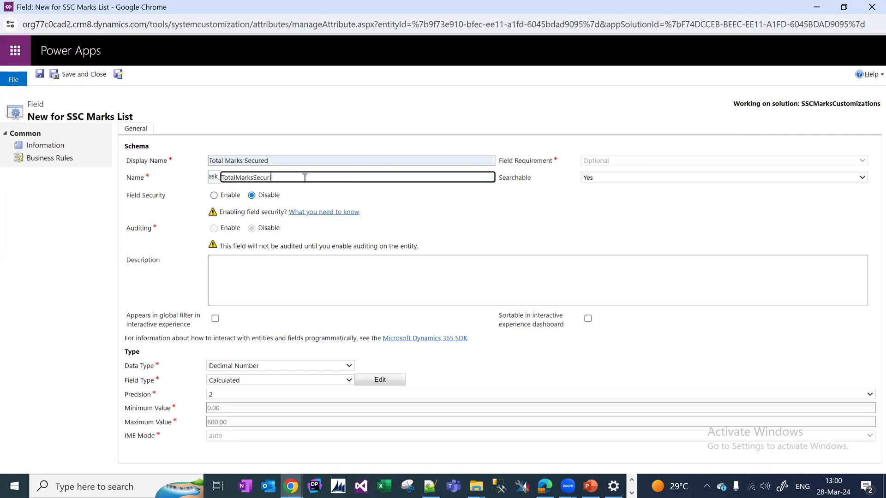
type("ed")
left_click(499, 213)
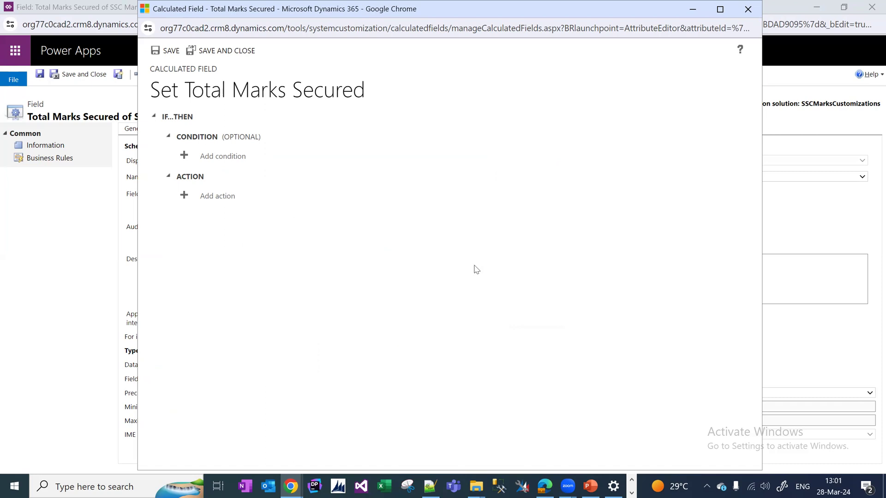
left_click(720, 10)
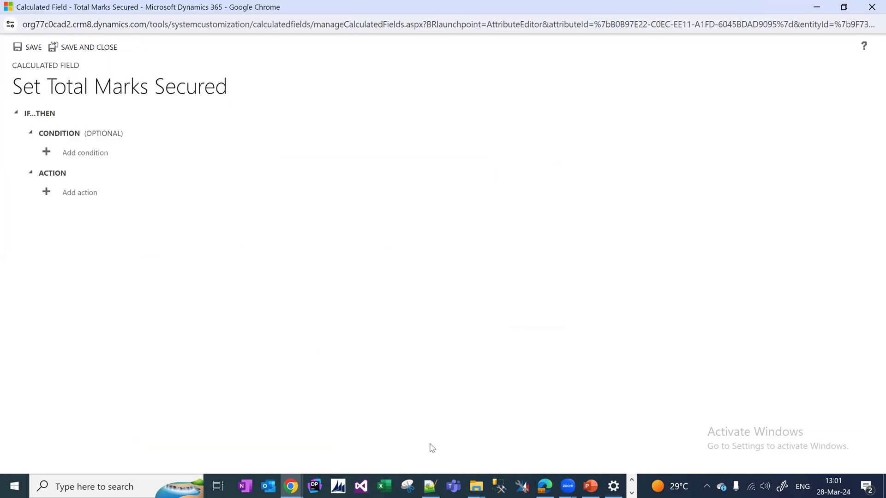
Step: Review the six subject marks lines in the Notepad++ field list, and add an action to the Total Marks Secured calculation
left_click(430, 486)
left_click(151, 164)
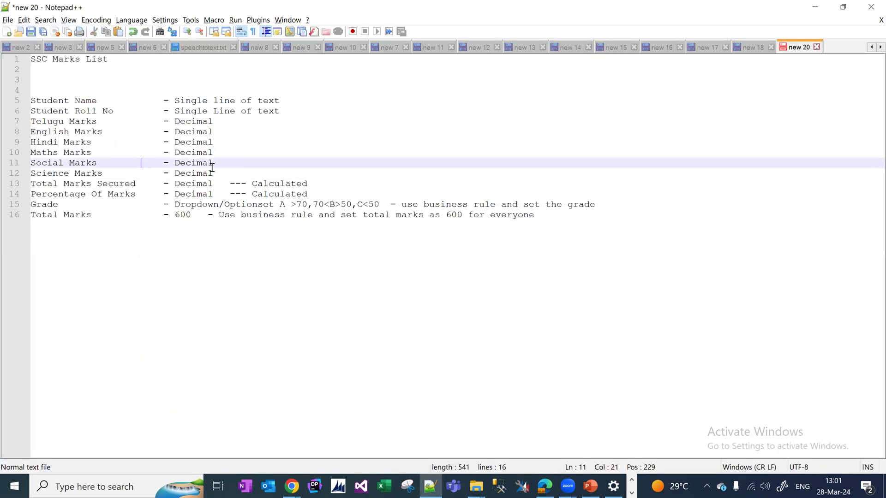
left_click_drag(235, 168, 48, 122)
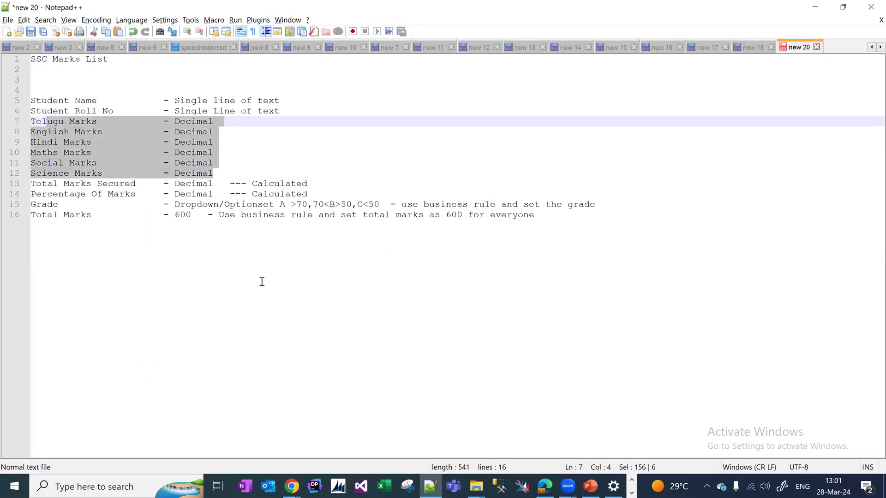
left_click(428, 486)
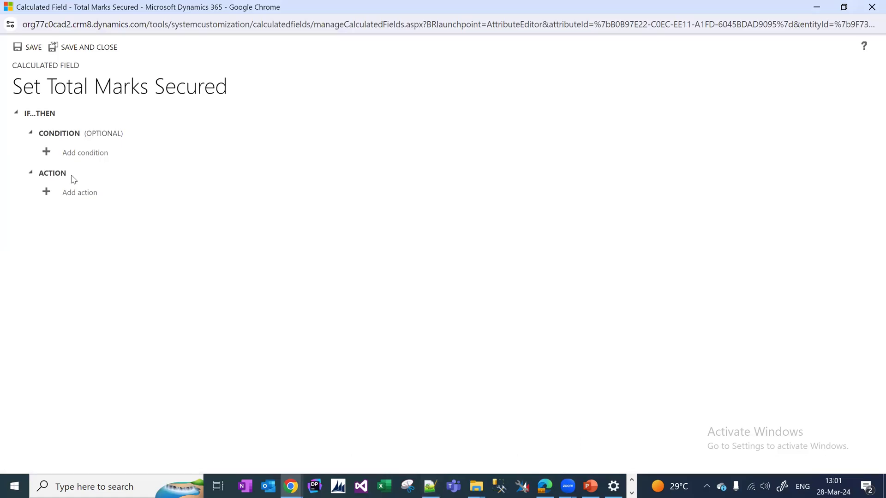
left_click(81, 197)
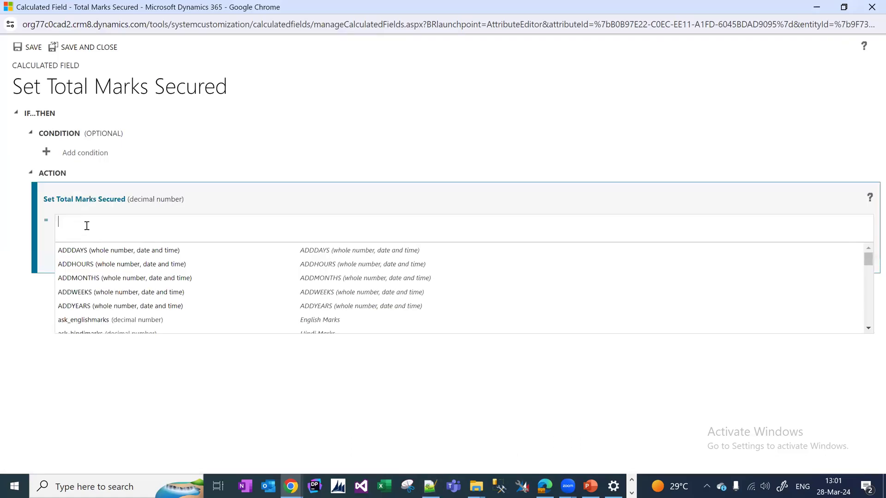
Step: Start the Total Marks Secured formula as ask_telugumarks+ask_englishmarks+ask_hindimarks+ask_maths+
type("telugu")
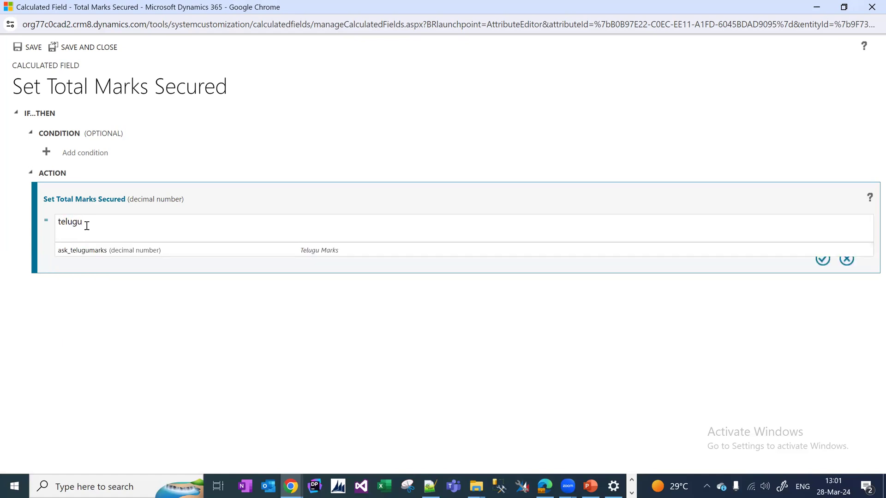
left_click(124, 251)
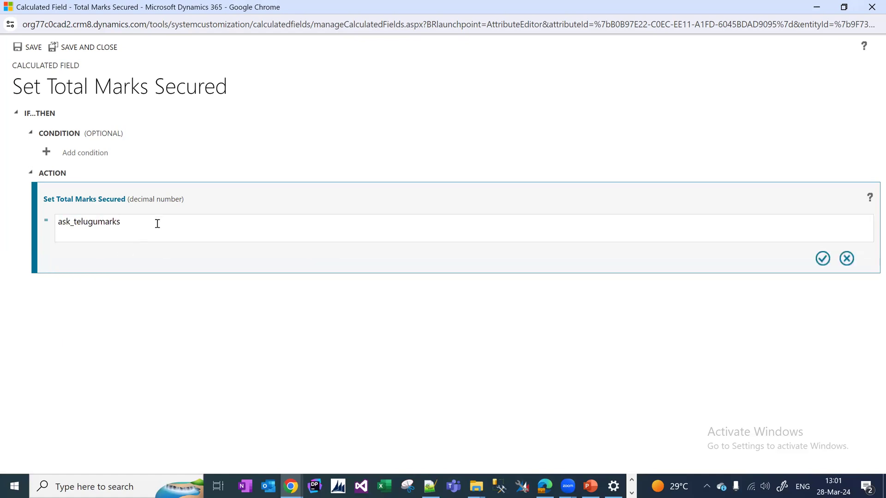
type("+engli")
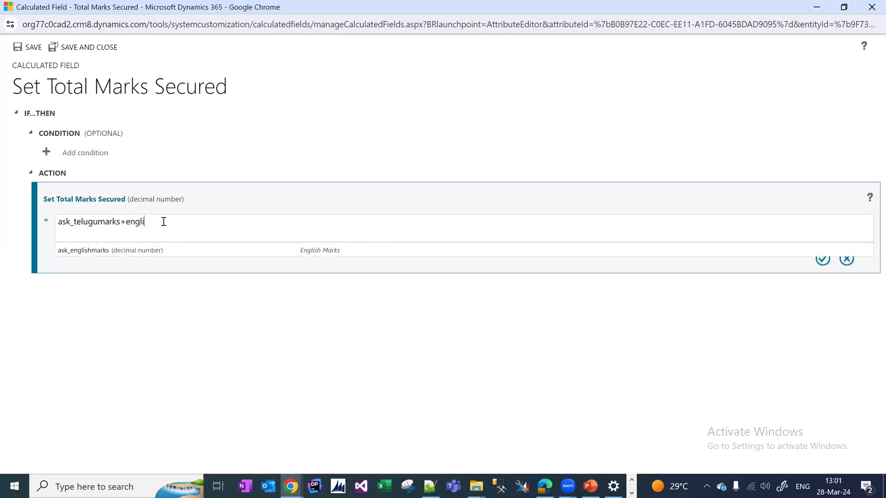
left_click(153, 252)
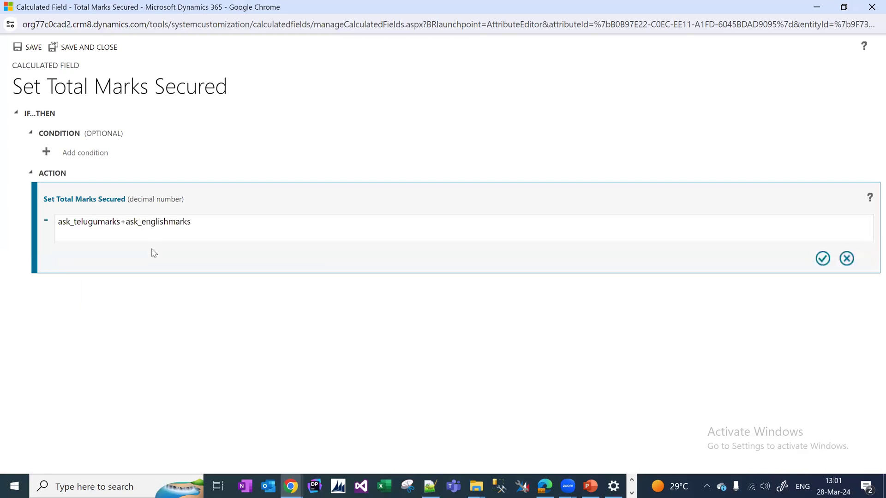
type("hin")
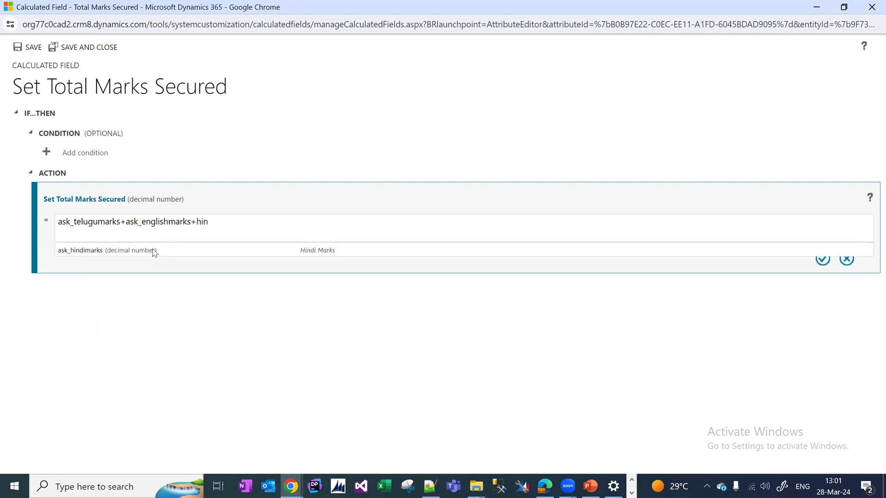
left_click(153, 251)
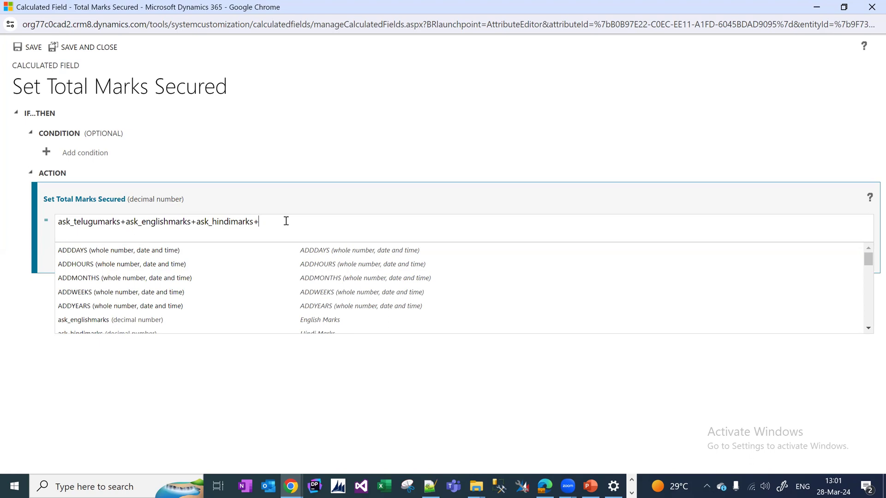
type("Maths")
left_click(172, 254)
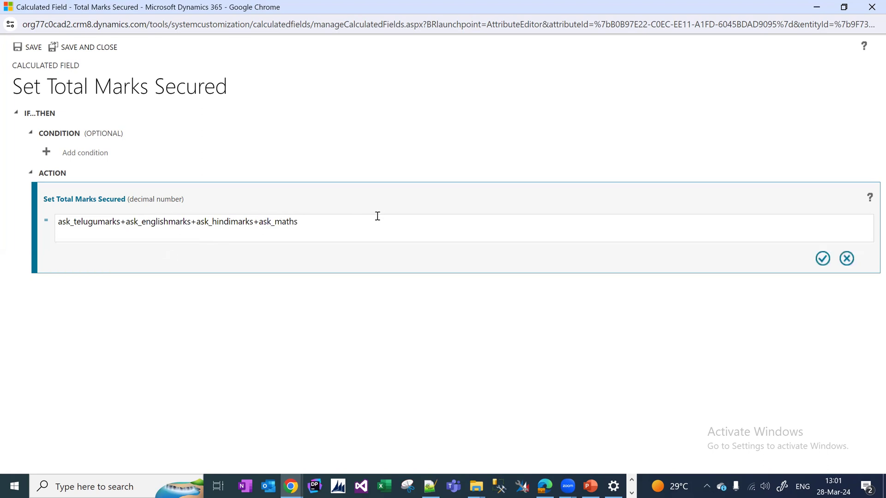
type("+")
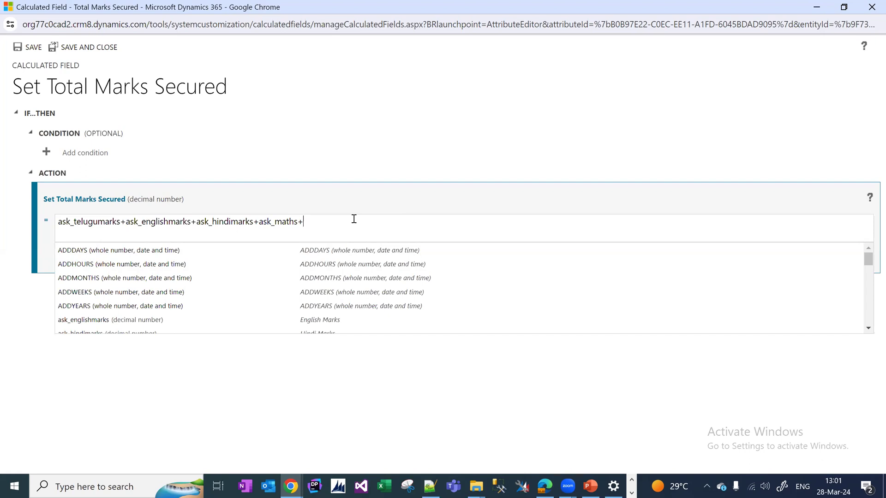
Step: Try a sum function in place of the formula, clear the entry, and look through the list of available functions
left_click_drag(303, 222, 54, 215)
type("sum")
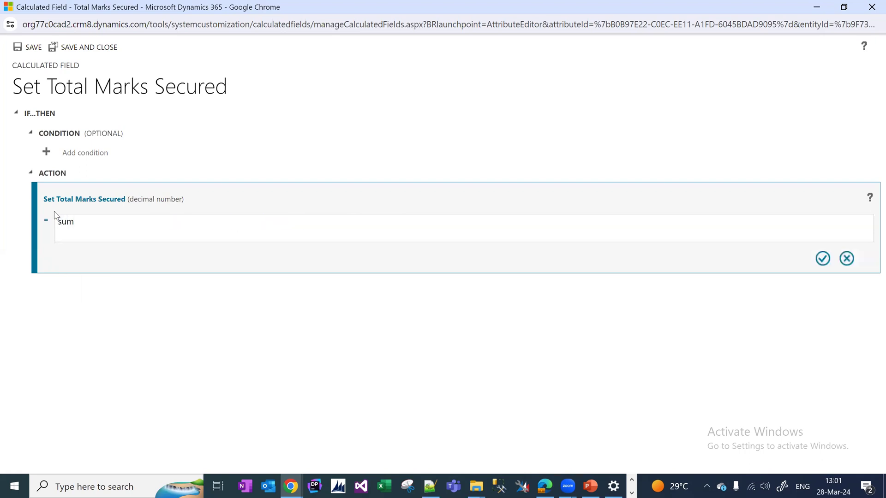
key("BackSpace")
key("BackSpace")
key("BackSpace")
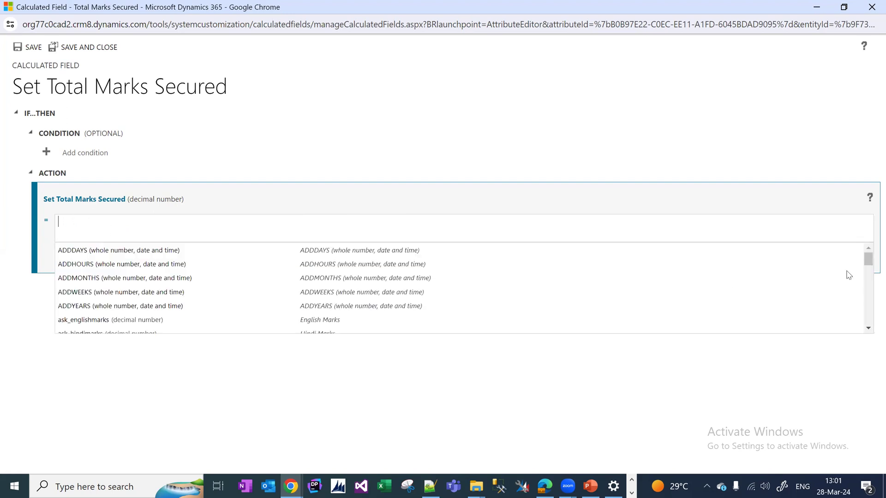
scroll(872, 277, "down", 1)
left_click_drag(870, 273, 870, 322)
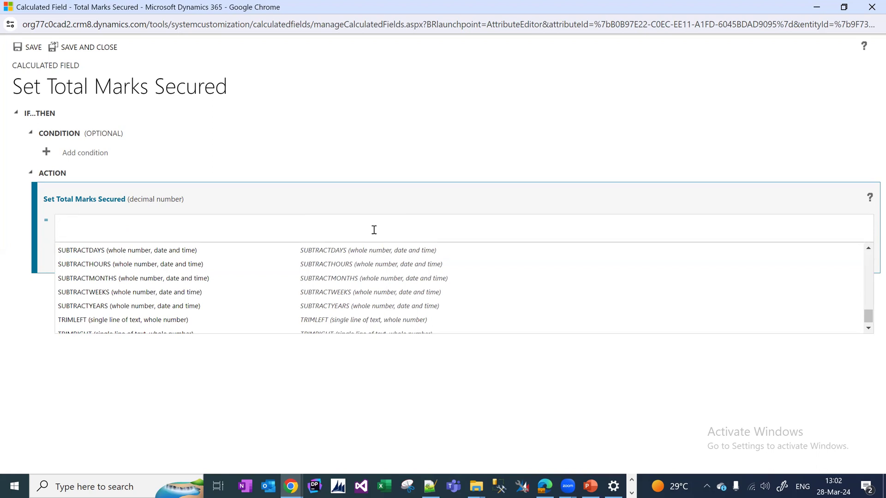
Step: Start the Total Marks Secured formula as ask_telugumarks+ask_englishmarks+ask_hindimarks
type("telugu")
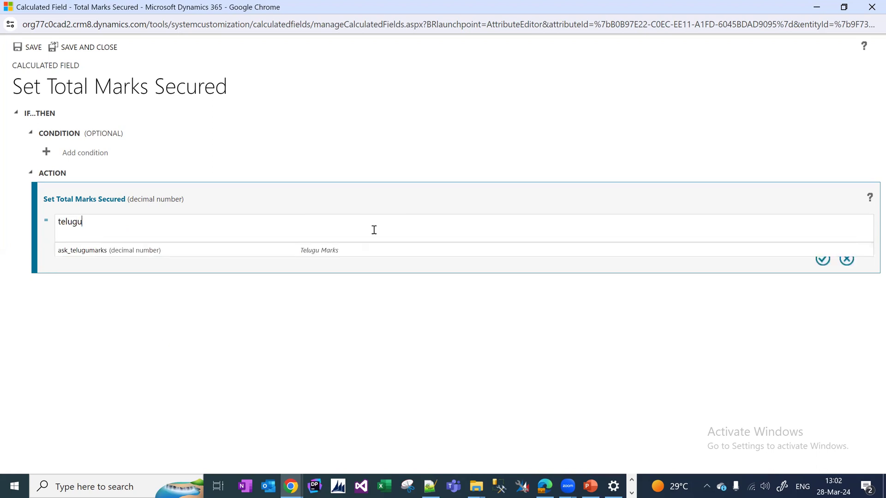
left_click(220, 252)
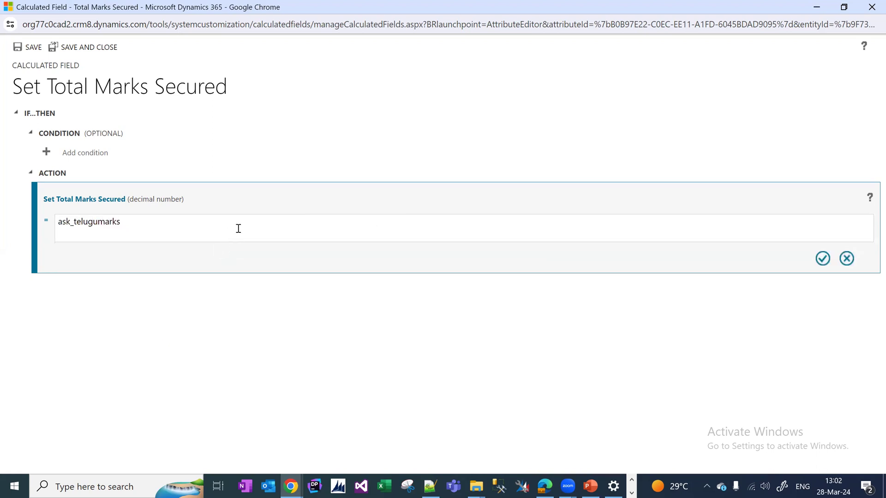
type("+engli")
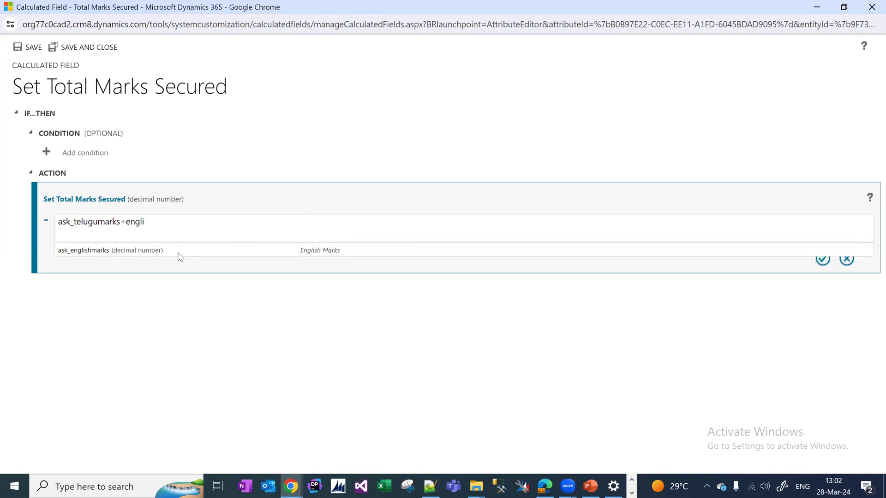
left_click(178, 253)
type("+hind")
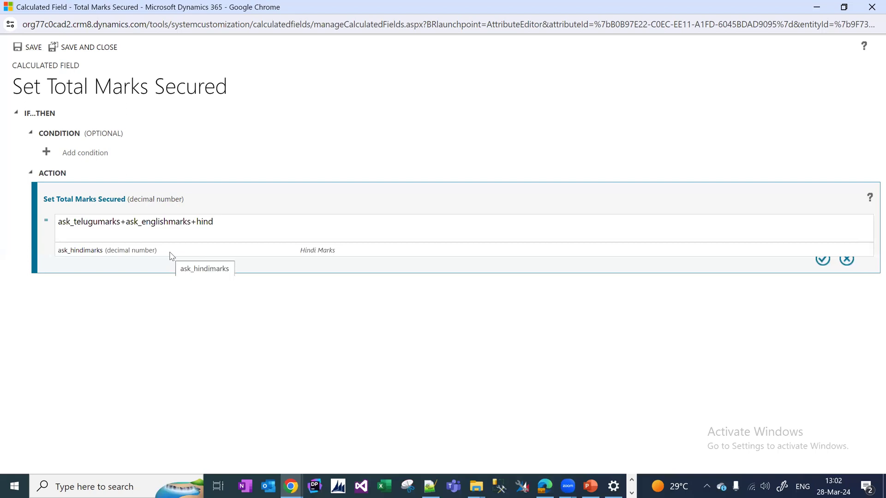
left_click(151, 253)
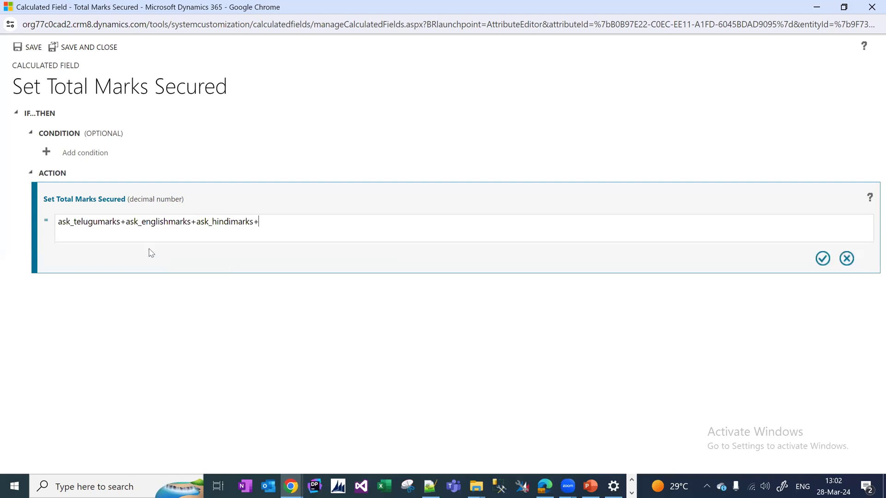
Step: Complete the formula with +ask_socialmarks+ask_maths+ask_sciencemarks, accept the action, and save and close the calculation
type("+soci")
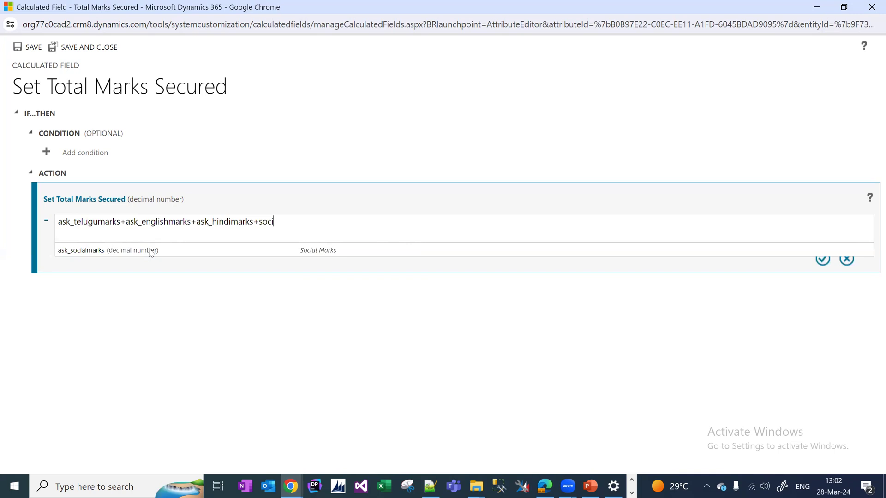
left_click(151, 253)
type("+maths")
left_click(148, 252)
type("+")
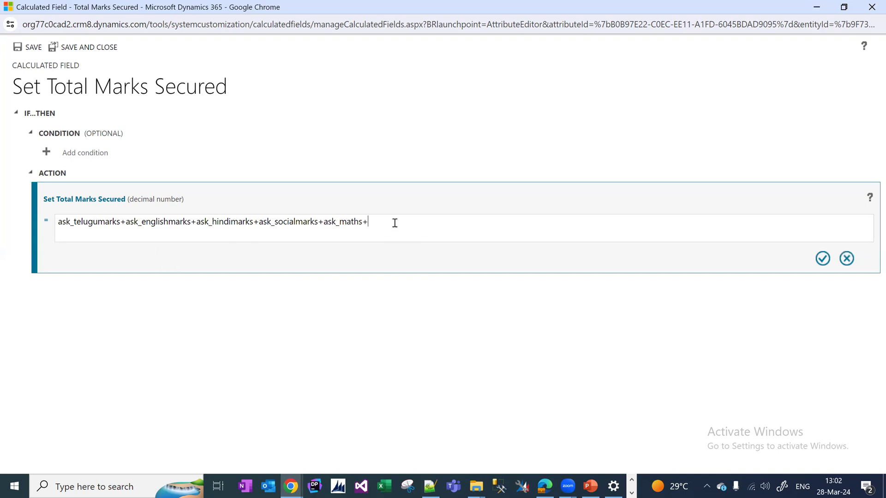
type("scei")
key("BackSpace")
type("ie")
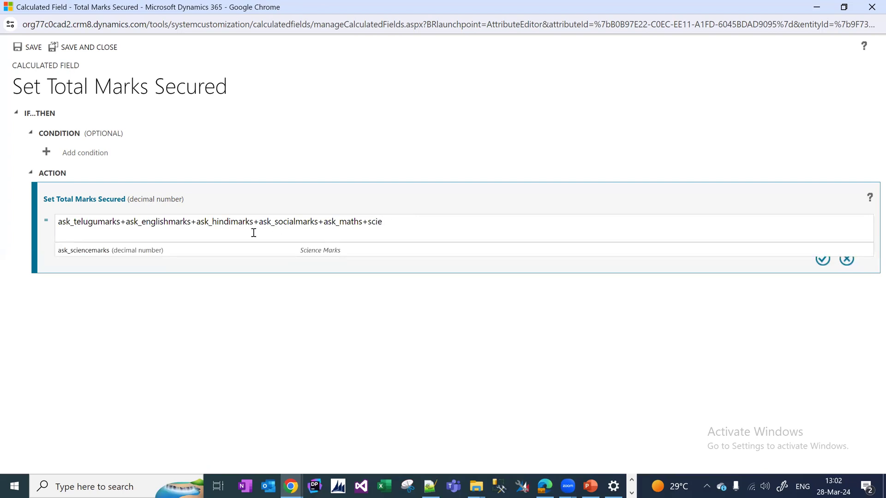
left_click(250, 253)
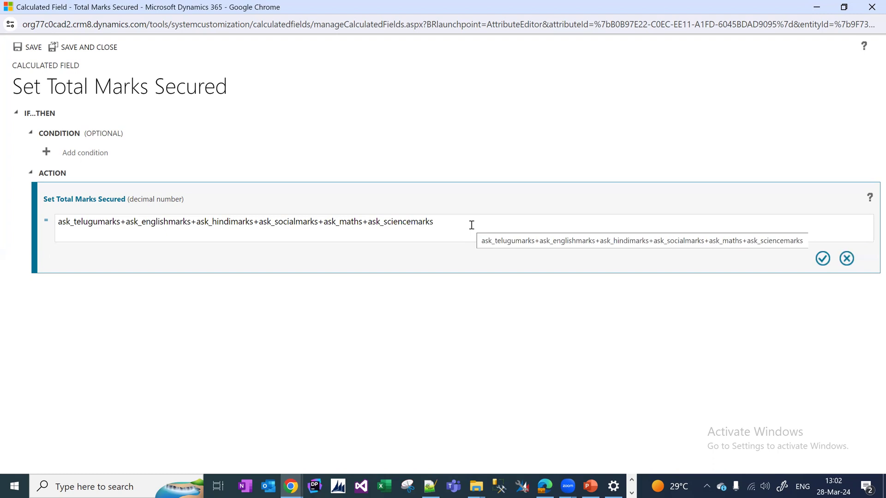
left_click(823, 259)
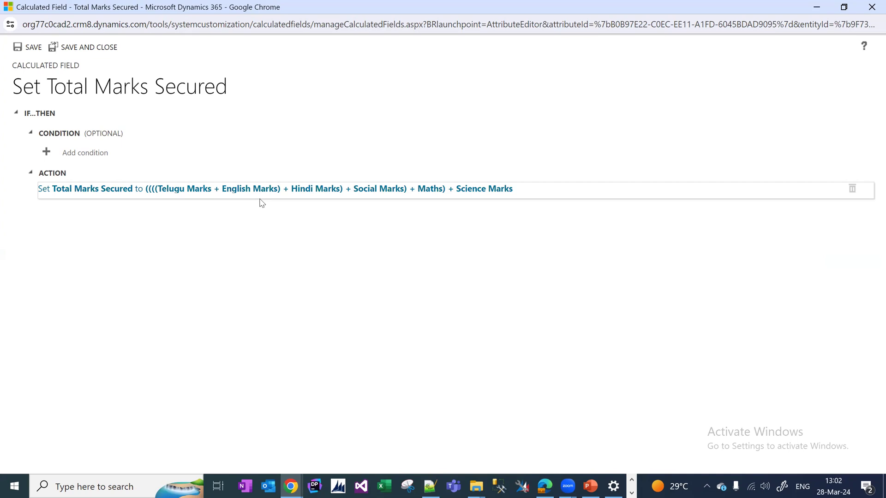
left_click(77, 51)
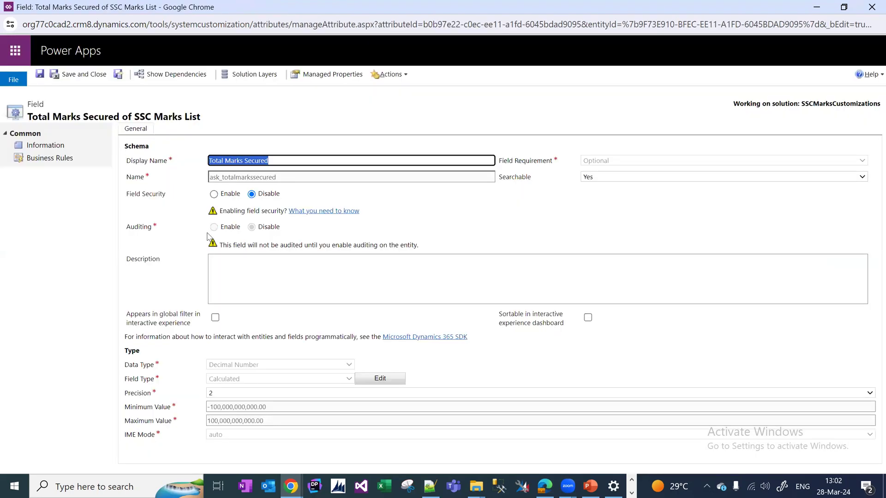
Step: Save the Total Marks Secured field and start a new Decimal Number field with the display name Percentage of Marks
left_click(119, 76)
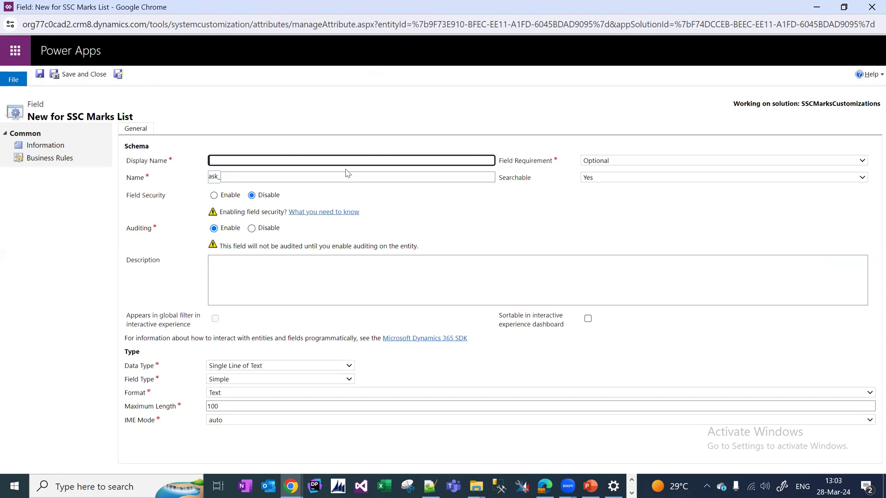
type("Percen")
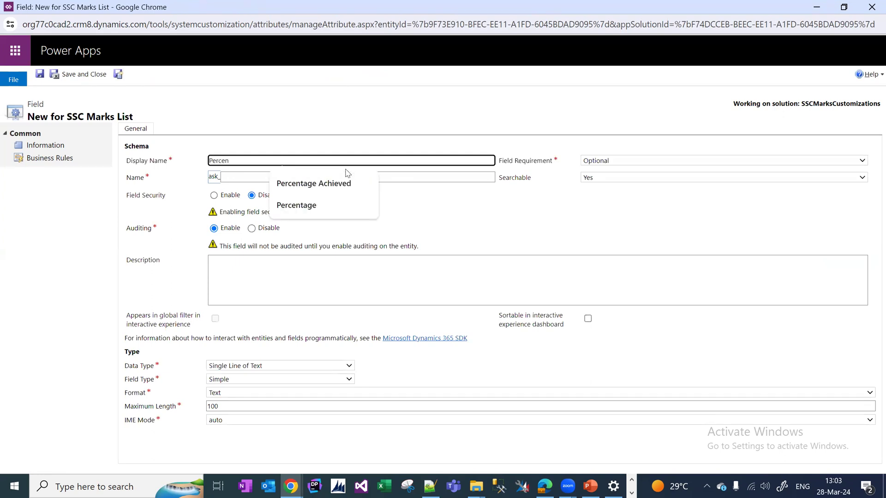
type("tage ")
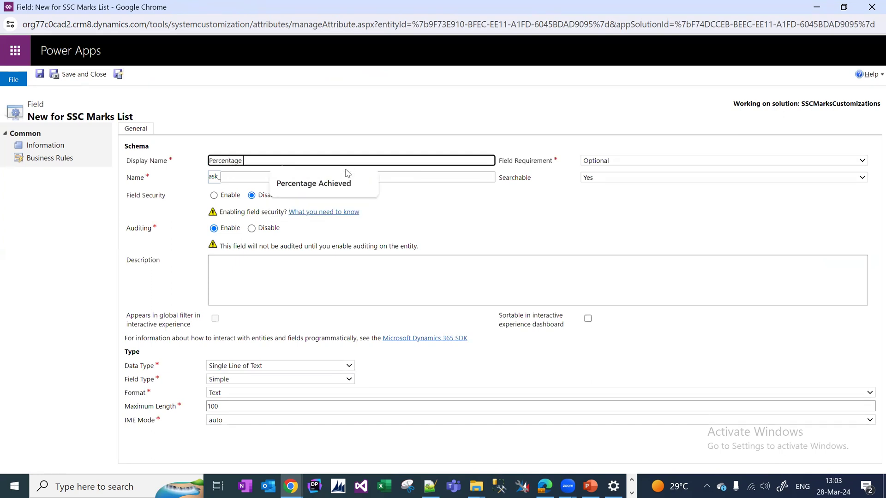
type("of Marks")
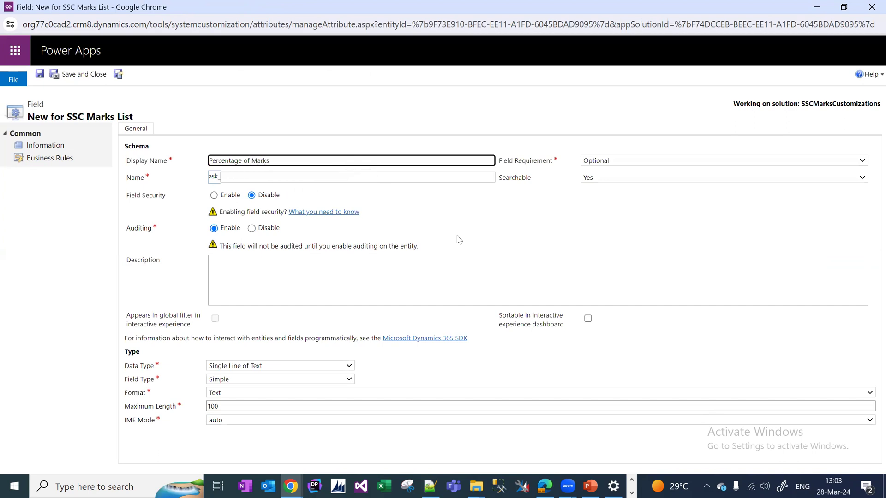
left_click(320, 365)
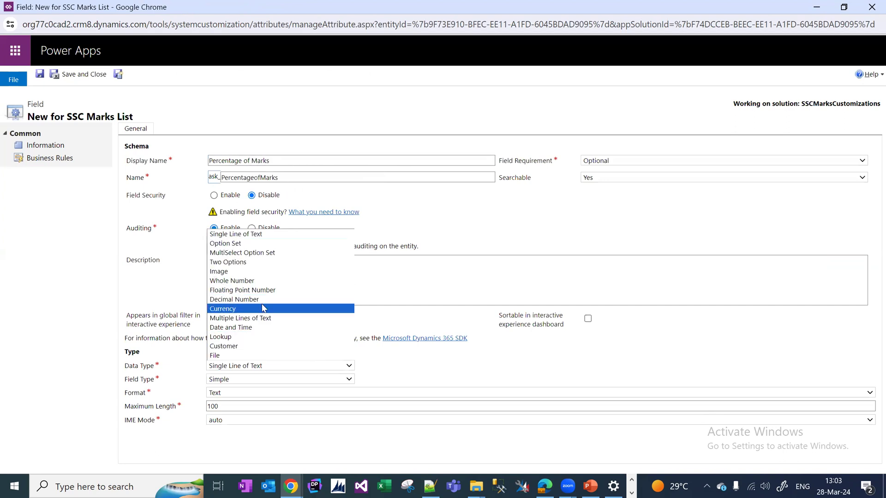
left_click(262, 299)
key("Tab")
key("alt+Down")
key("Down")
key("Return")
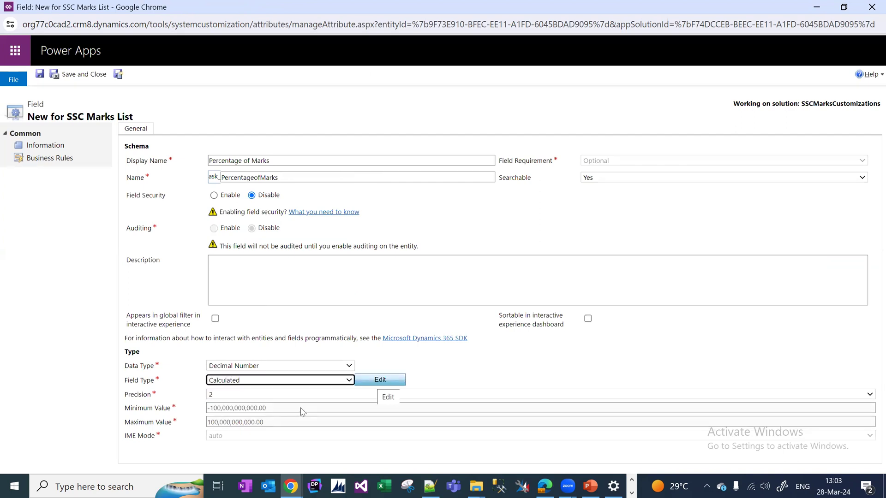
key("alt+Down")
key("Up")
key("Return")
Step: Set the Percentage of Marks field's minimum value to 0 and maximum value to 100
left_click(301, 408)
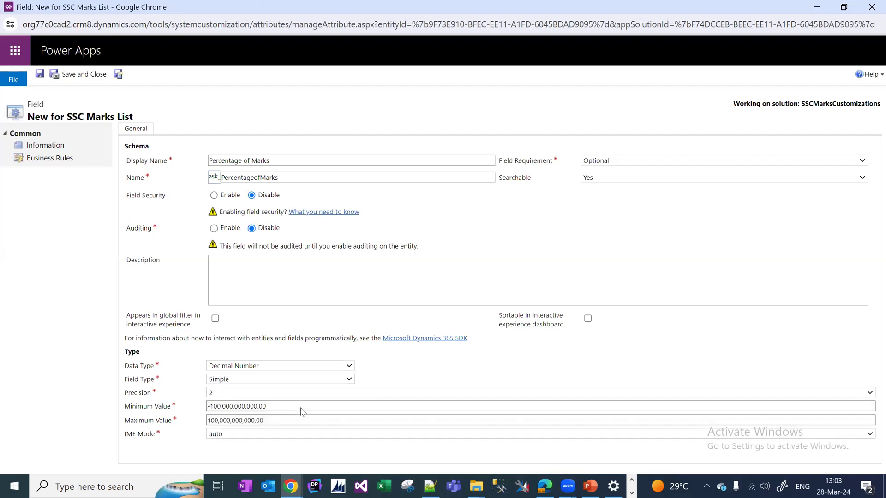
key("ctrl+a")
type("0")
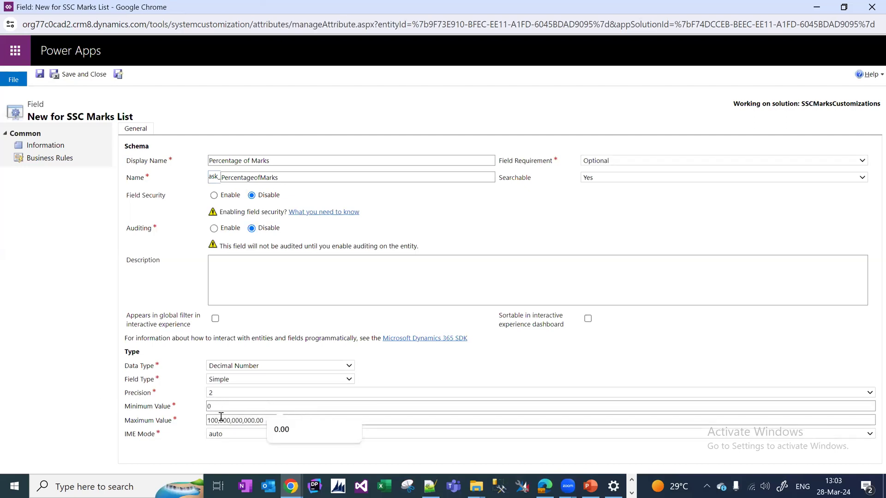
left_click_drag(265, 420, 163, 414)
type("100")
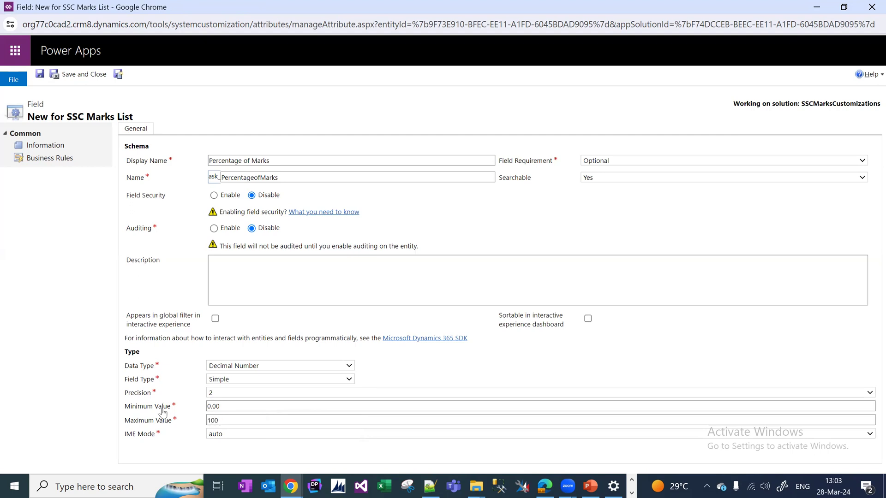
Step: Set the Percentage of Marks field type to Calculated and open its calculated field editor
key("shift+Tab")
key("shift+Tab")
key("shift+Tab")
key("alt+Down")
key("Down")
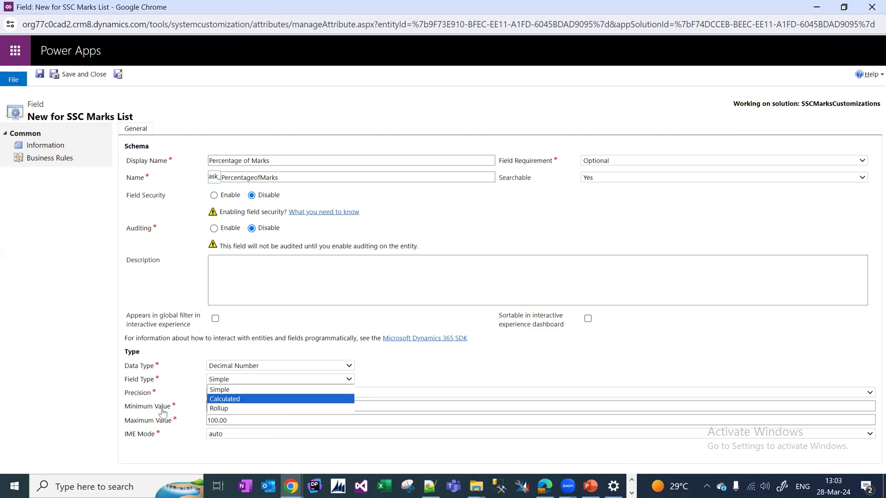
key("Return")
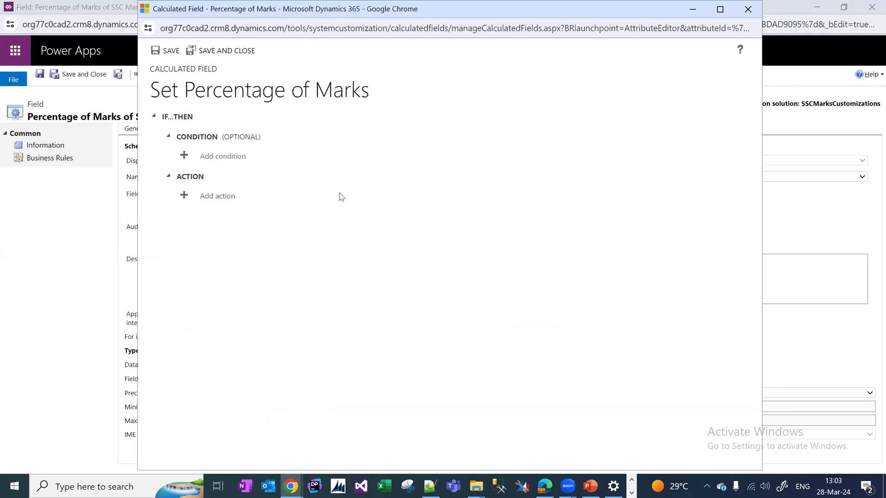
Step: Switch to Notepad++ and add the line "Percentage of marks == total marks secured" beneath the field list
left_click(430, 484)
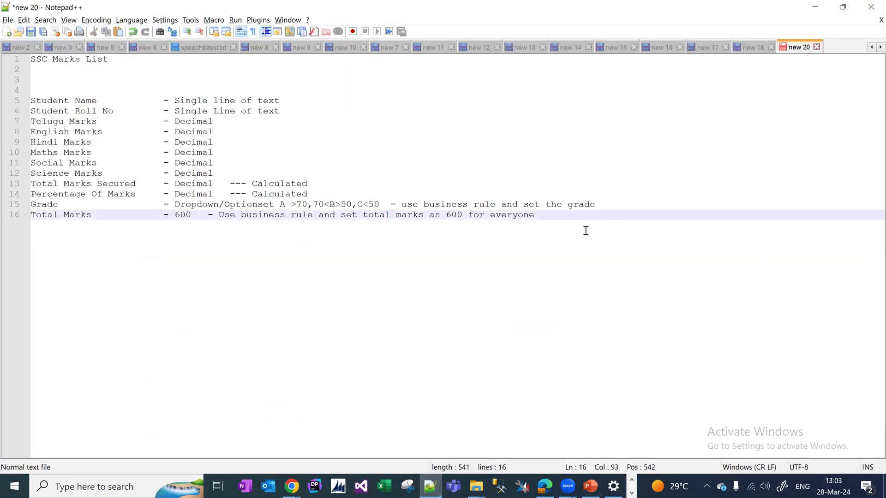
key("Return")
key("Return")
key("Return")
type("Percentagef")
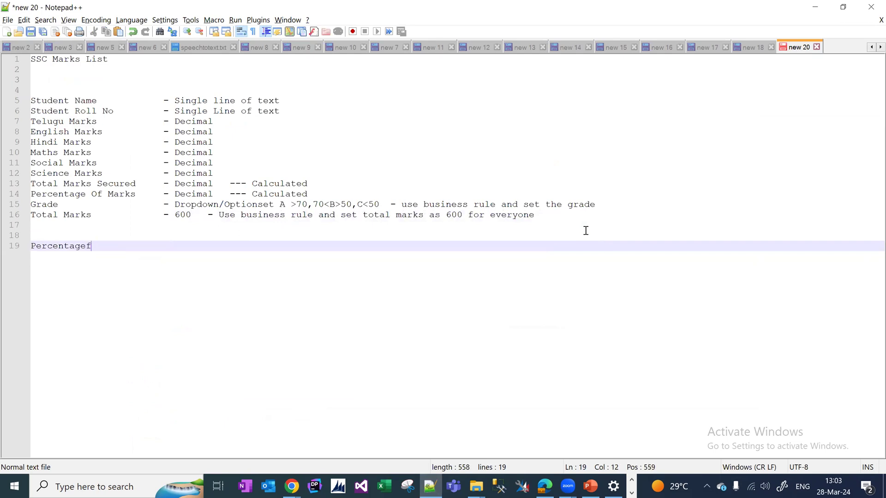
key("BackSpace")
type("of marks == total m")
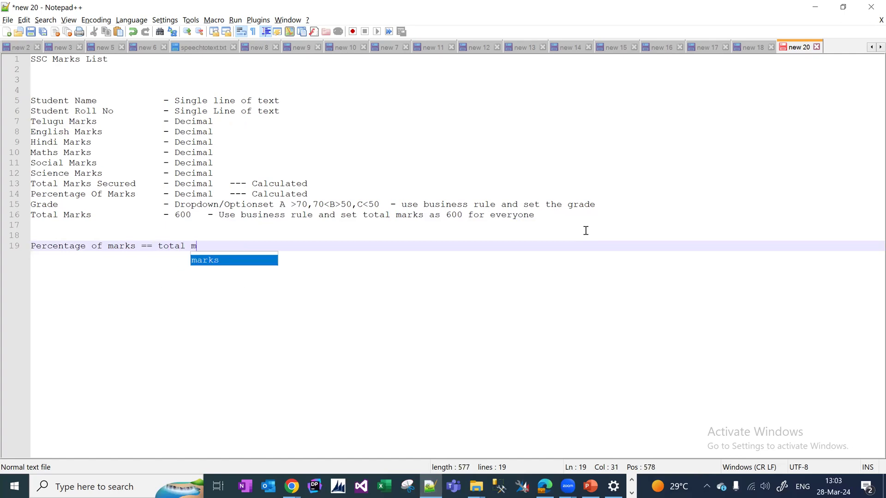
type("arks/")
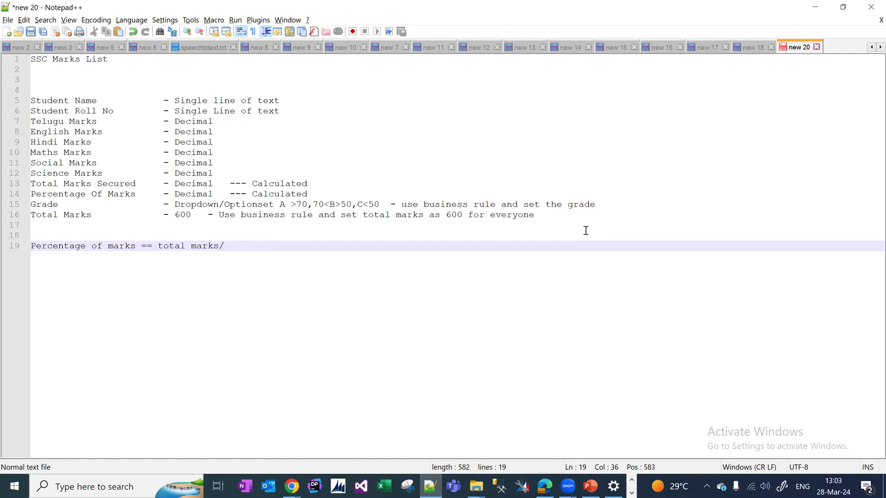
key("BackSpace")
type("secured")
Step: Complete the noted percentage formula as (total marks secured/total marks)*100
left_click(159, 246)
type("(")
left_click(282, 250)
type("/tota")
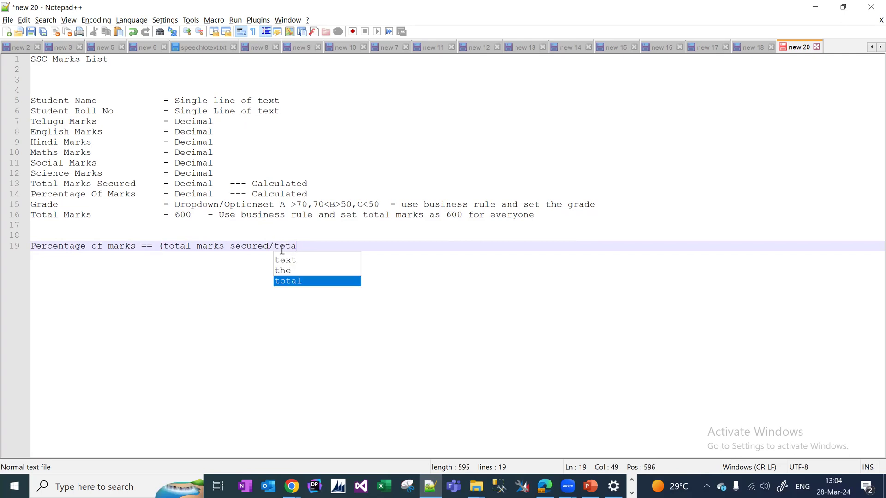
type("l marks")
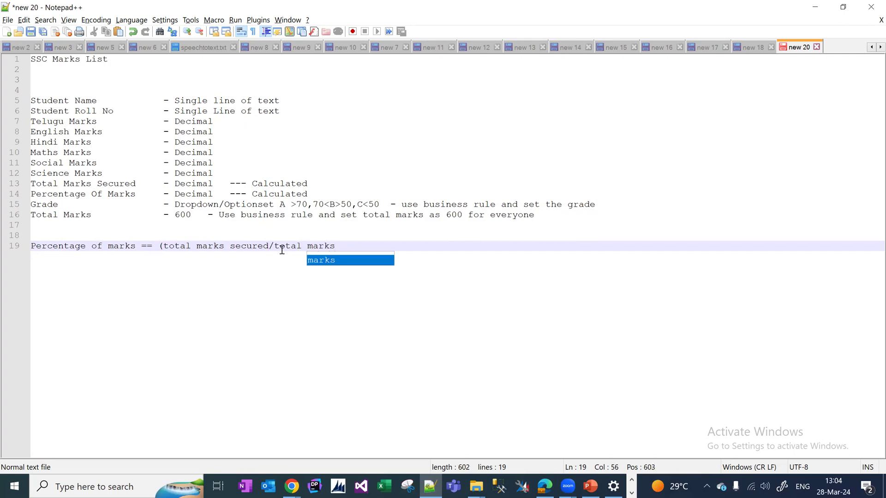
type(")")
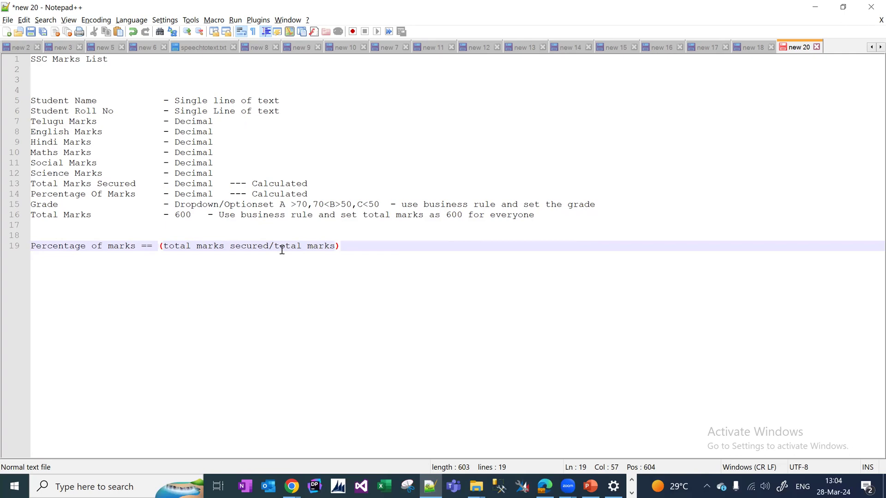
type("*100")
Step: Switch to the Dynamics 365 calculated field editor, set Percentage of Marks to (ask_totalmarkssecured*100)/ask_totalmarks, and save and close the calculation
key("alt+Tab")
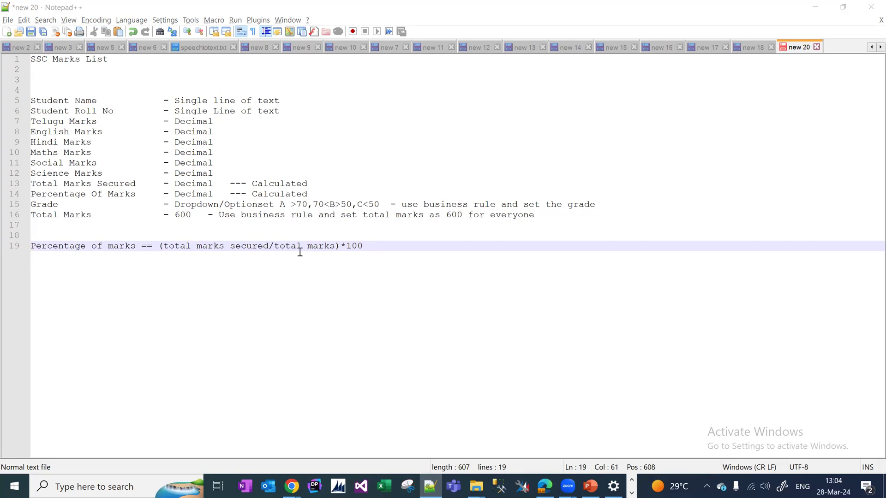
left_click(217, 196)
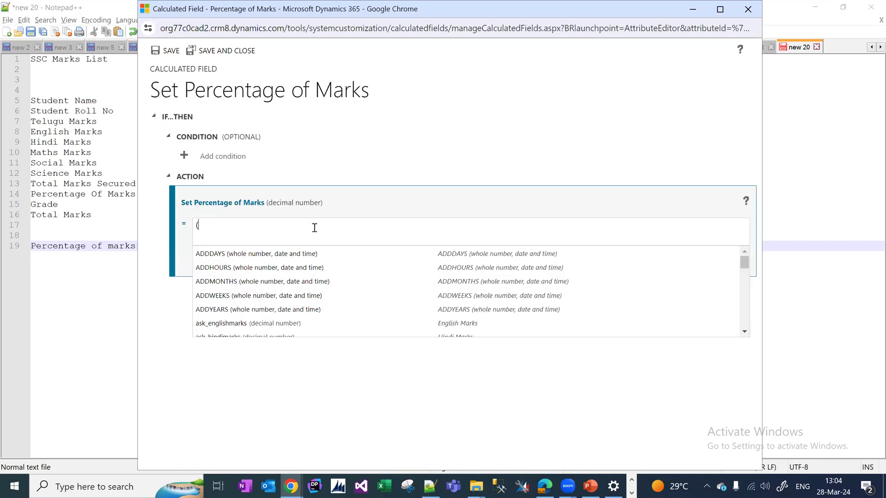
type("totalmark")
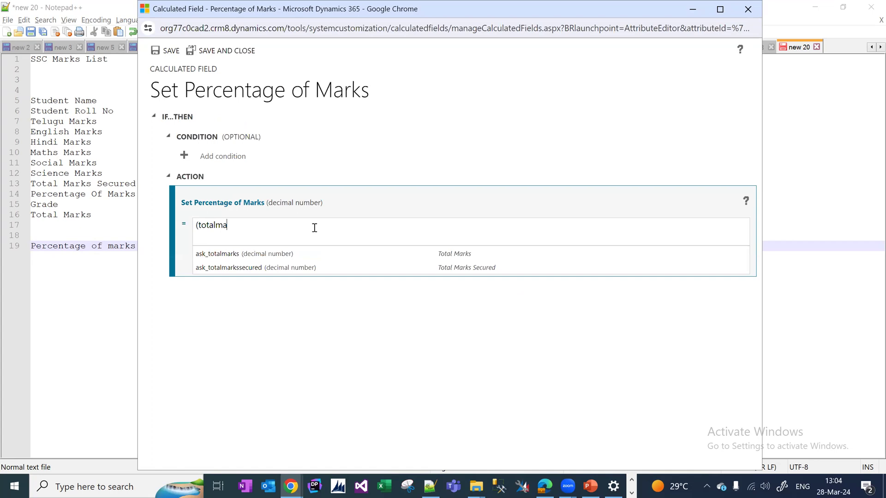
left_click(280, 268)
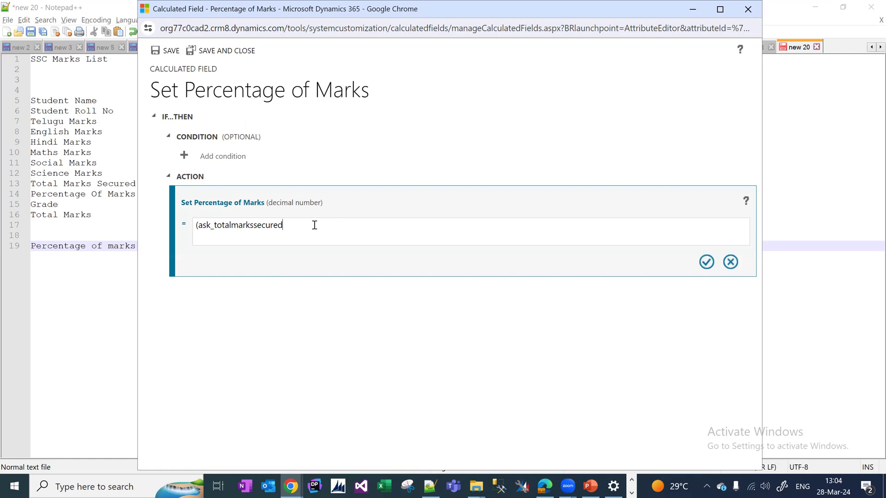
type("00")
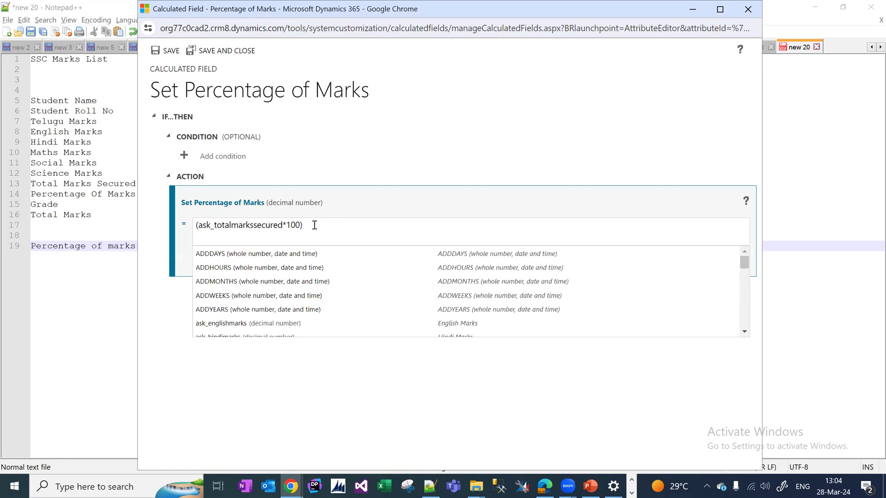
type(")/ask_to")
type("tal")
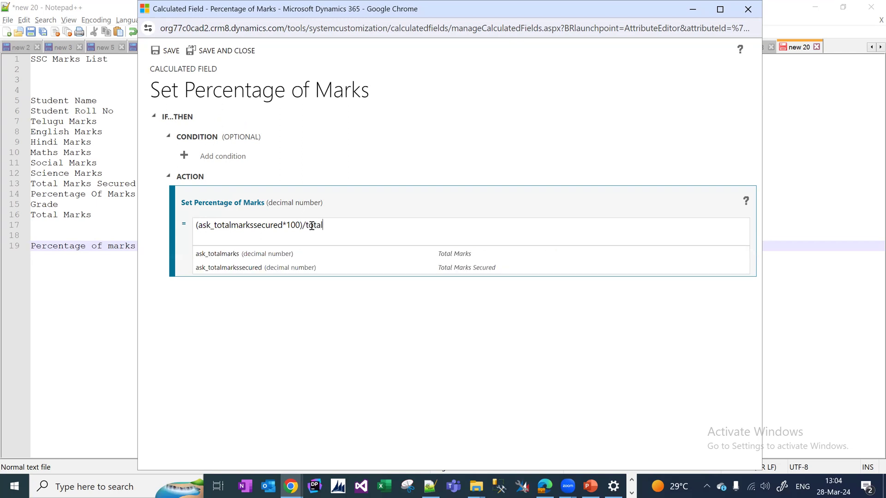
left_click(275, 255)
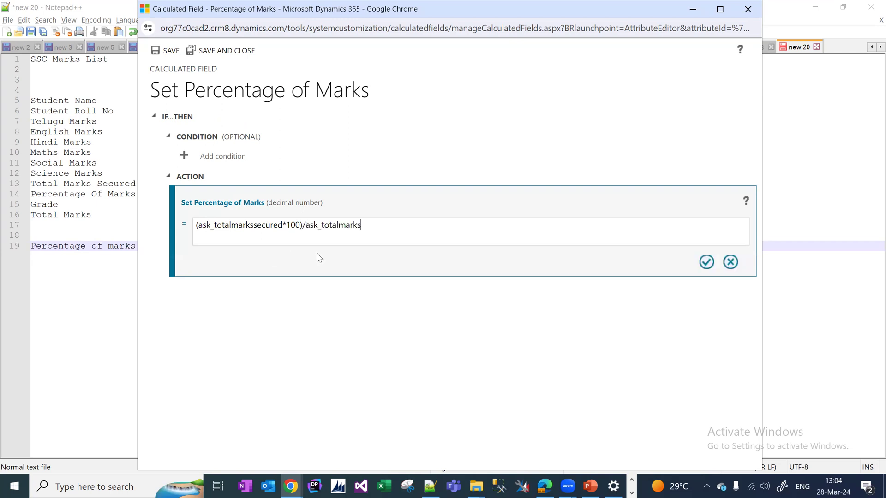
left_click(704, 265)
mouse_move(365, 203)
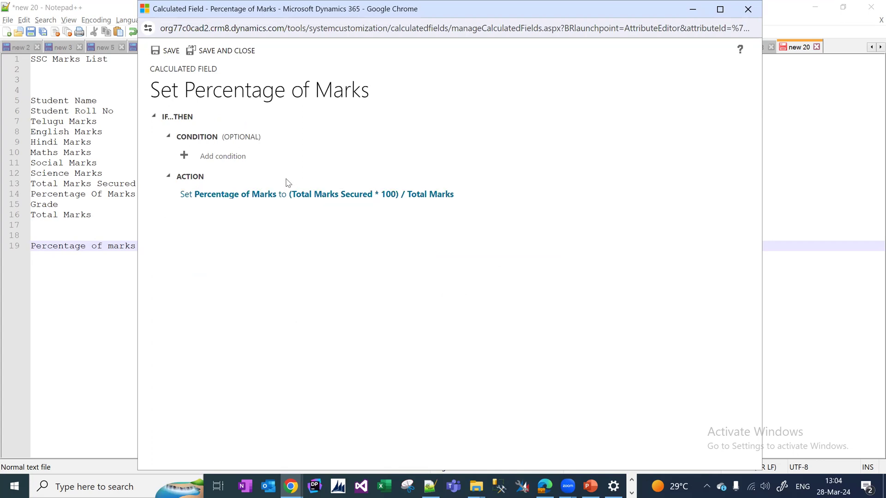
left_click(221, 51)
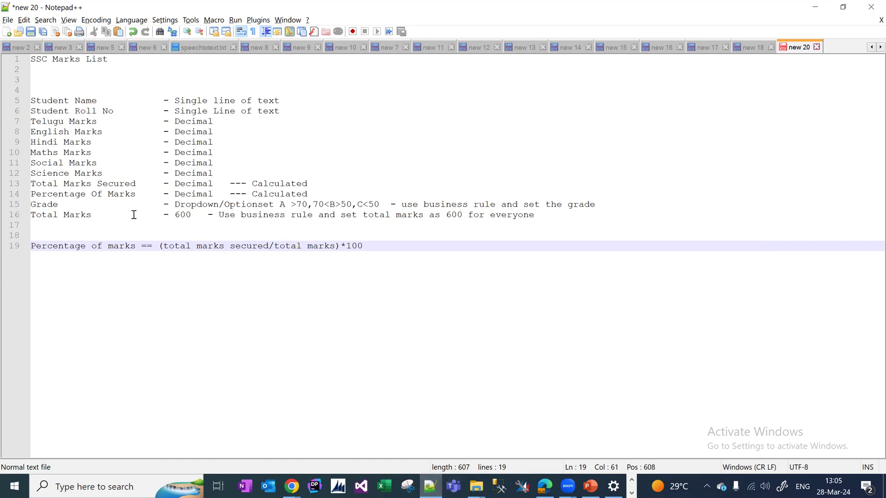
Step: Return to the Percentage of Marks field window in Chrome, and save and close the field
left_click_drag(99, 215, 27, 209)
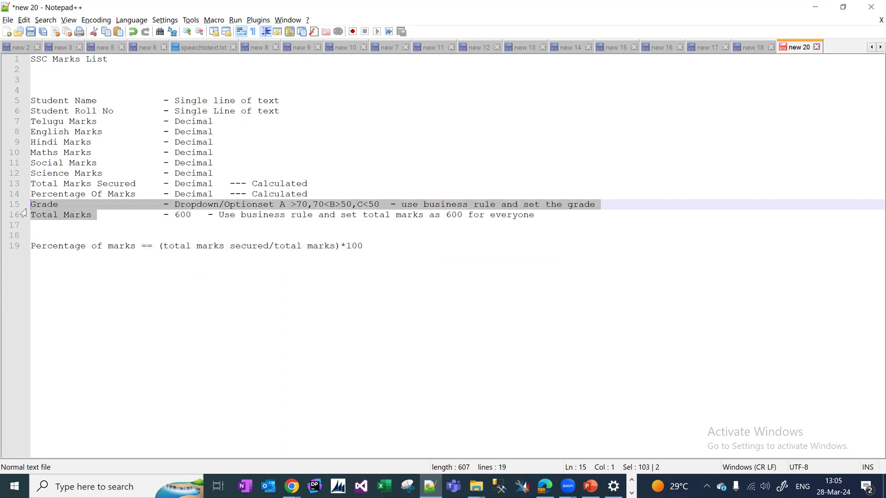
left_click(291, 487)
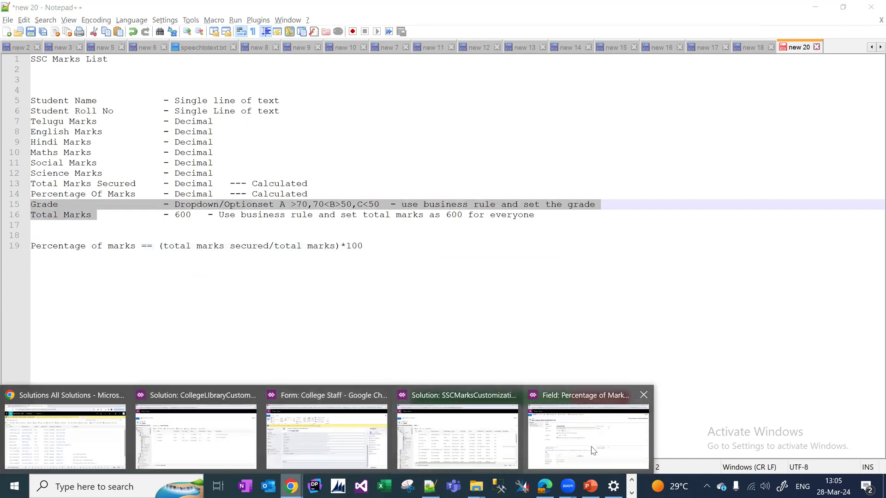
left_click(587, 447)
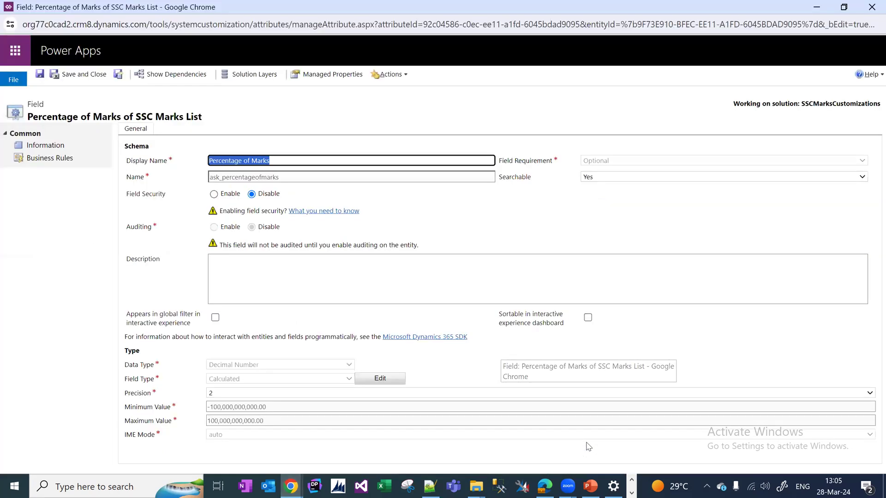
left_click(88, 74)
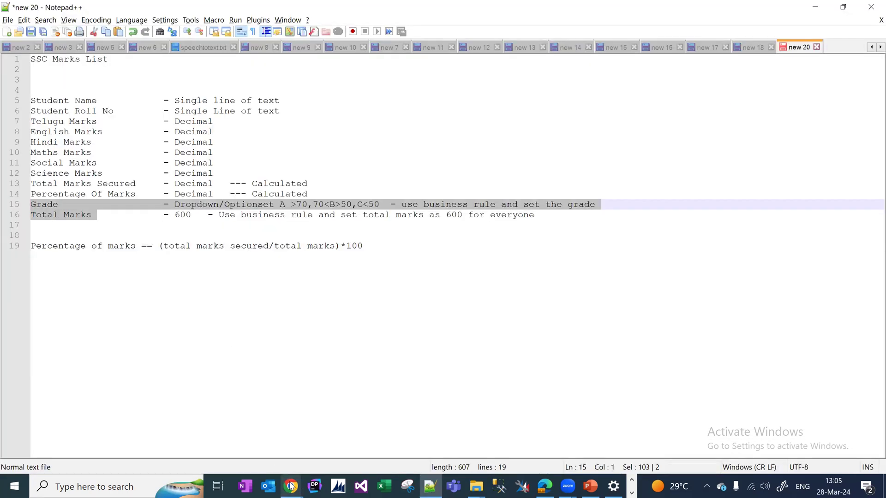
Step: Switch to the SSCMarksCustomizations solution window and create a new business rule for the SSC Marks List entity
left_click(291, 485)
left_click(481, 450)
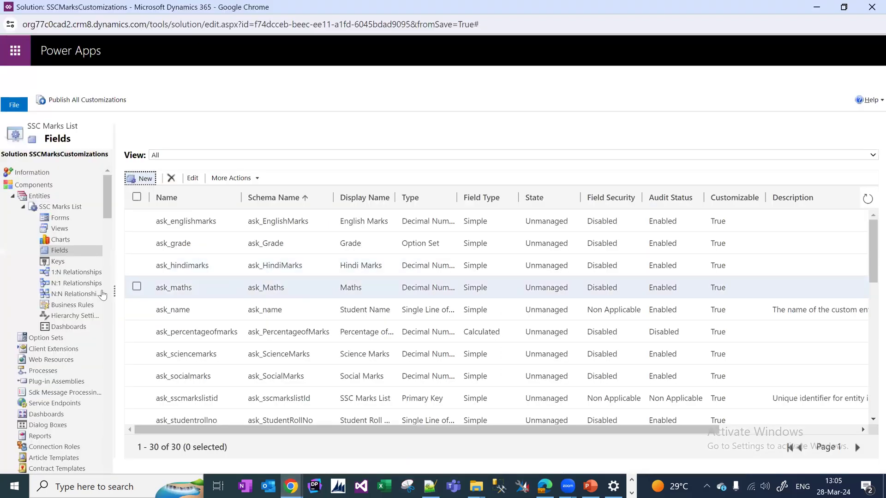
left_click(75, 306)
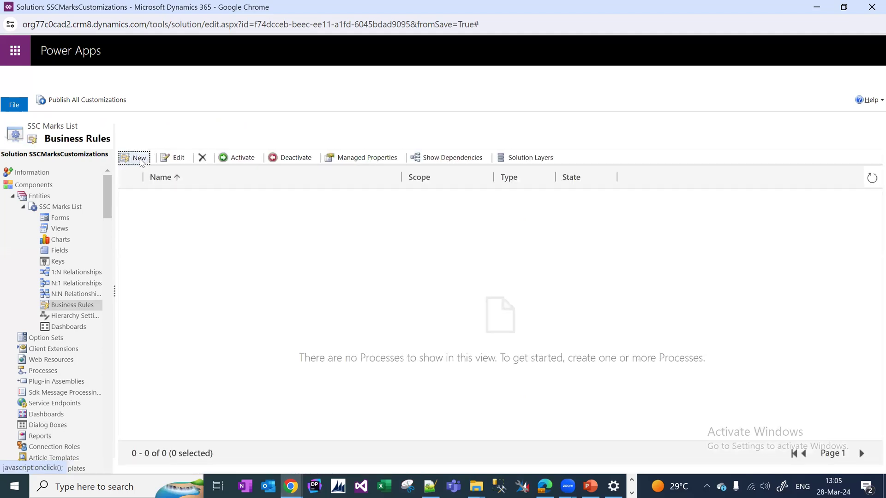
left_click(140, 159)
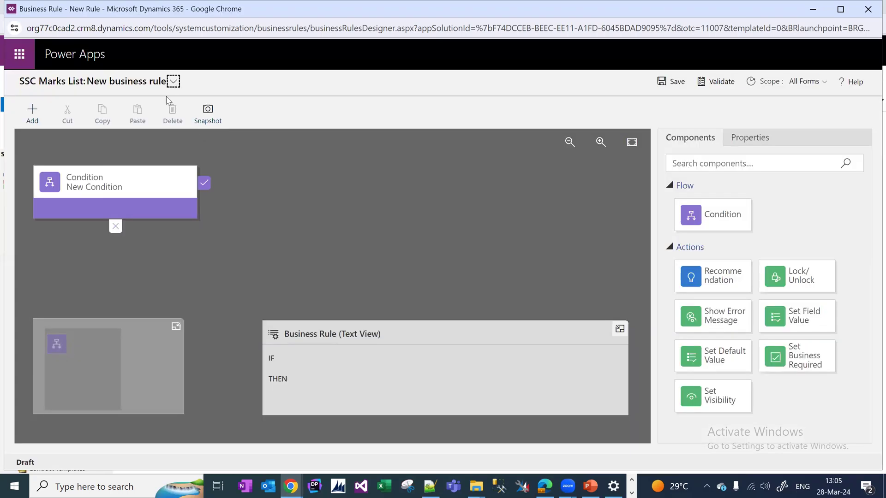
Step: Name the new business rule "Populate Default total marks"
left_click(174, 82)
left_click(148, 121)
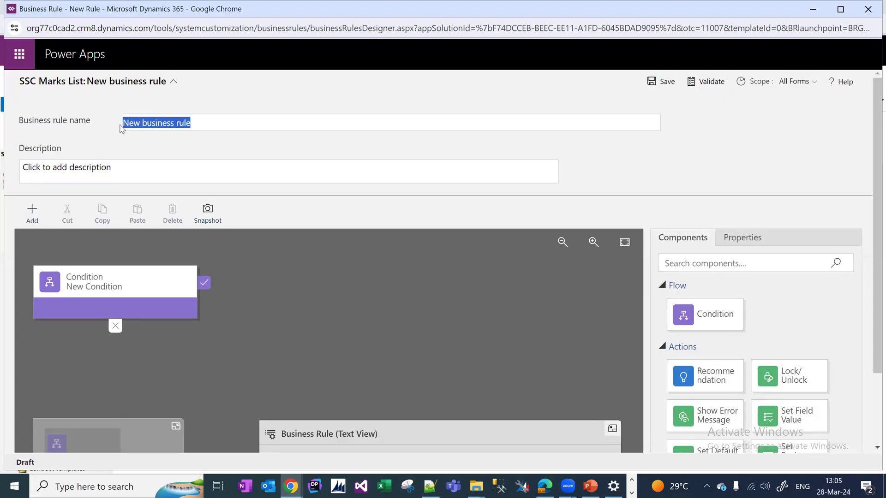
left_click(174, 83)
left_click(172, 82)
left_click(172, 82)
left_click(172, 82)
type("Populate De")
type("fault toa")
type("al")
key("BackSpace")
type("l nu")
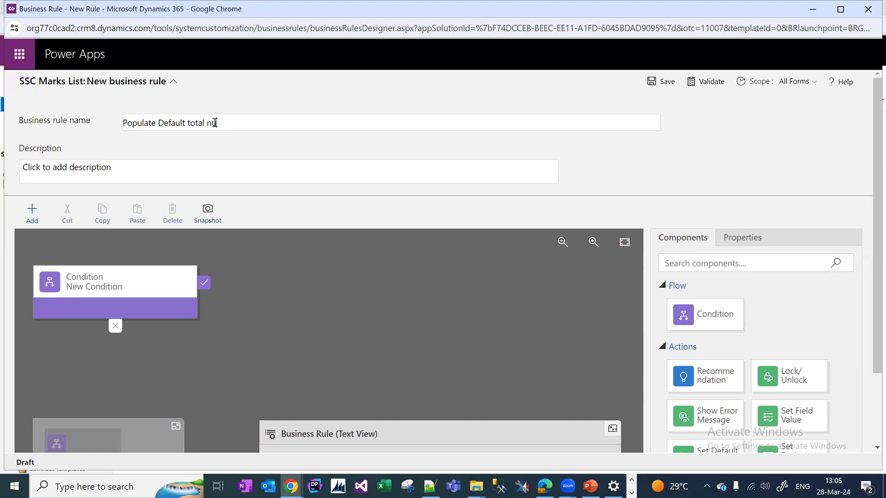
key("BackSpace")
key("BackSpace")
type("marks")
Step: Change the display name of the rule's condition to "Check Total Marks contain"
left_click(134, 286)
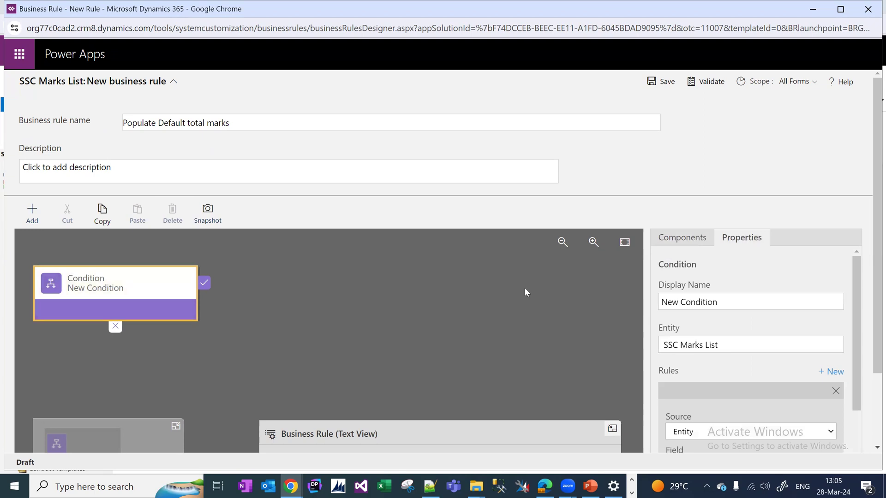
triple_click(763, 303)
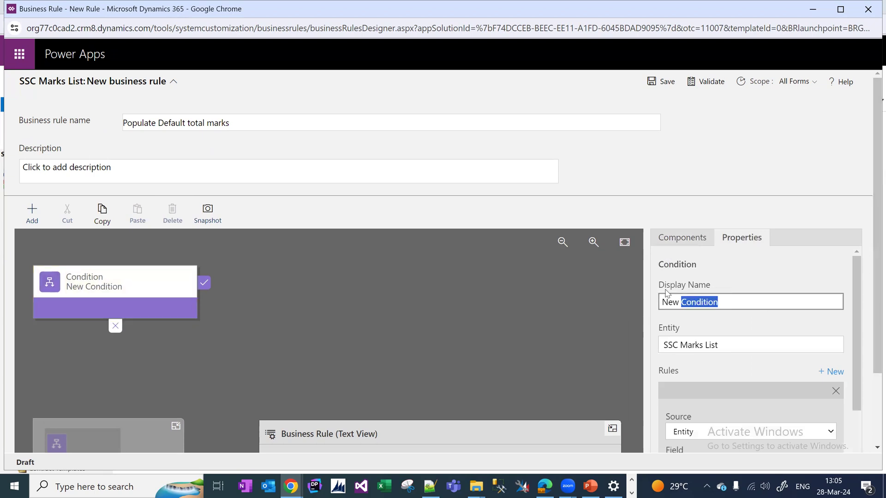
type("Check Ma")
key("BackSpace")
key("BackSpace")
type("Total Marks contain")
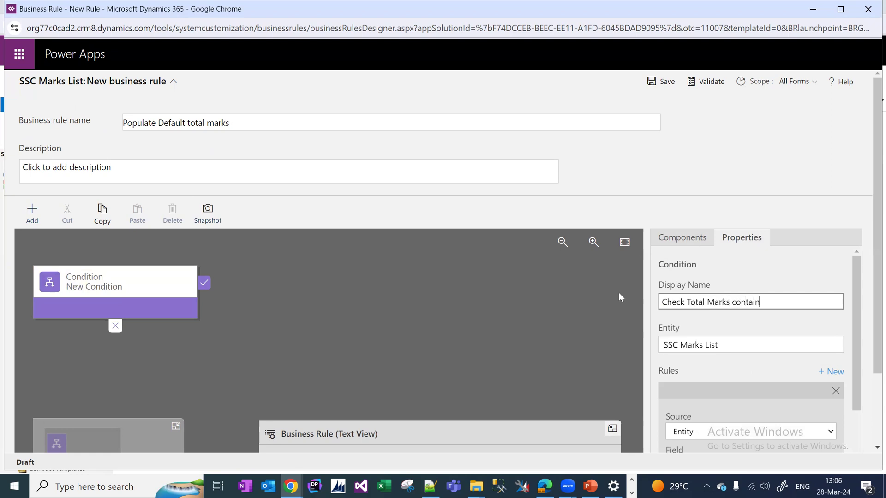
Step: Complete the condition's display name as "Check Total Marks contains data"
type("s dat")
key("BackSpace")
type("ata")
Step: Set the field of the condition's rule to Total Marks
left_click_drag(871, 245, 871, 353)
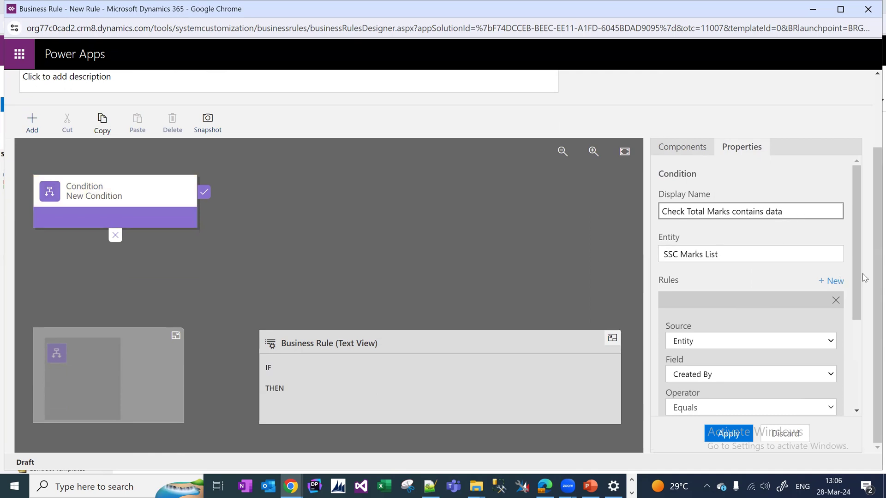
left_click_drag(863, 264, 867, 328)
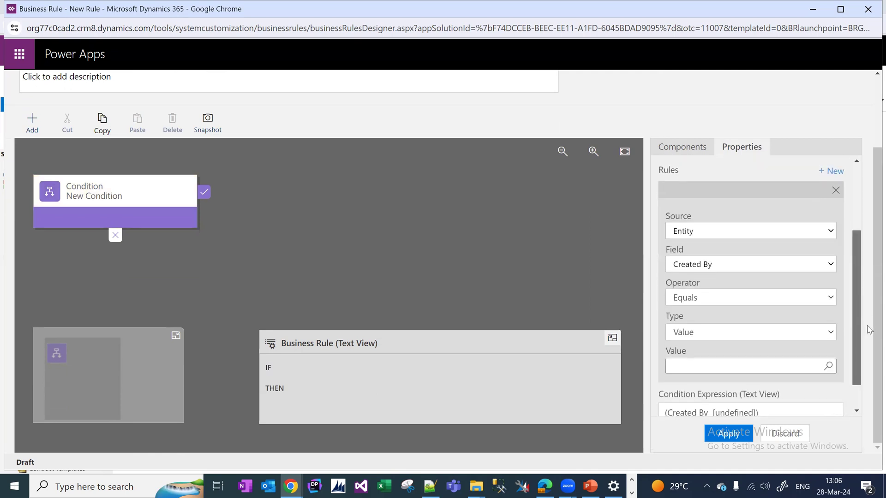
left_click(760, 263)
key("End")
key("Return")
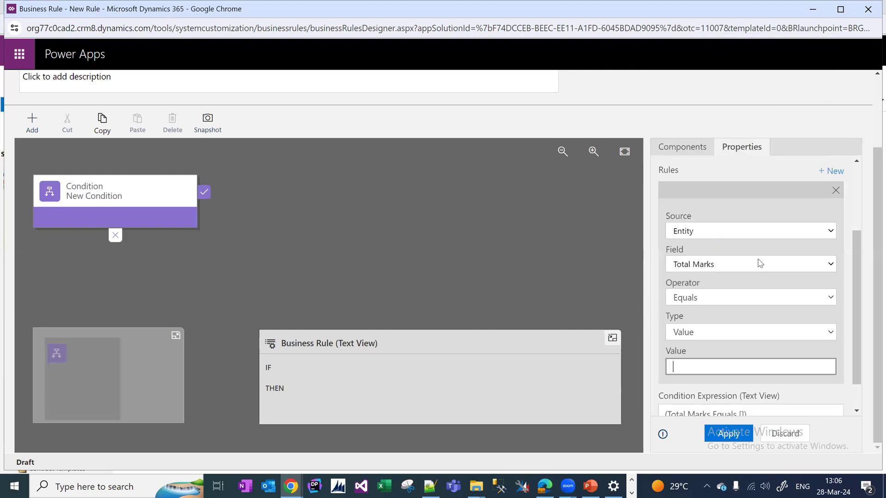
Step: Set the rule's operator to Contains data and apply the condition
left_click(770, 298)
key("Down")
key("Down")
key("Down")
key("Down")
key("Down")
key("Down")
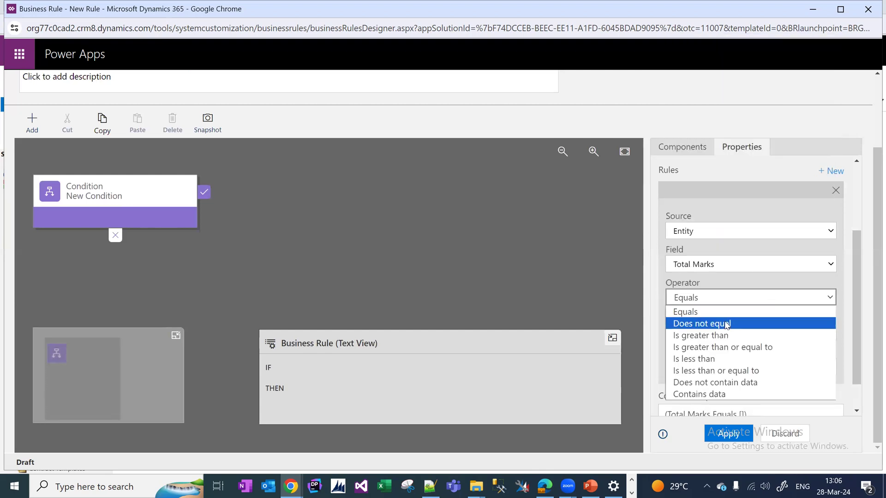
key("Down")
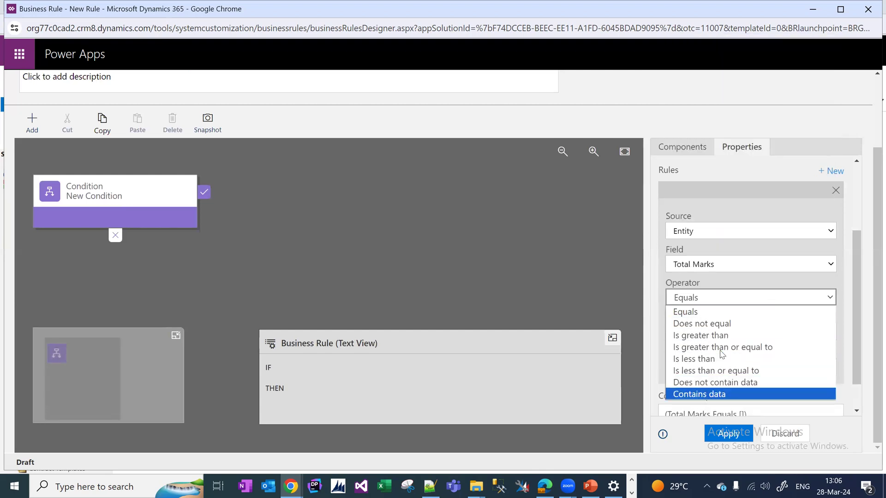
key("Return")
left_click(727, 435)
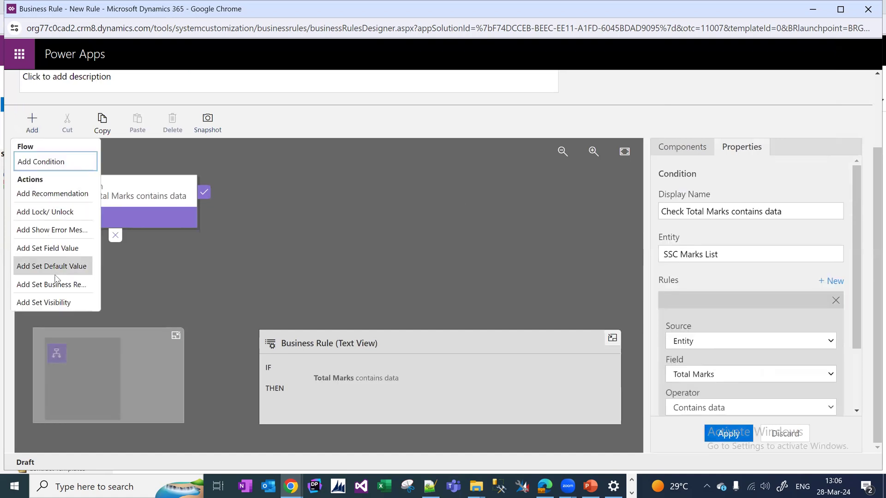
Step: Add a Set Default Value action to the true branch of the condition
scroll(60, 271, "up", 2)
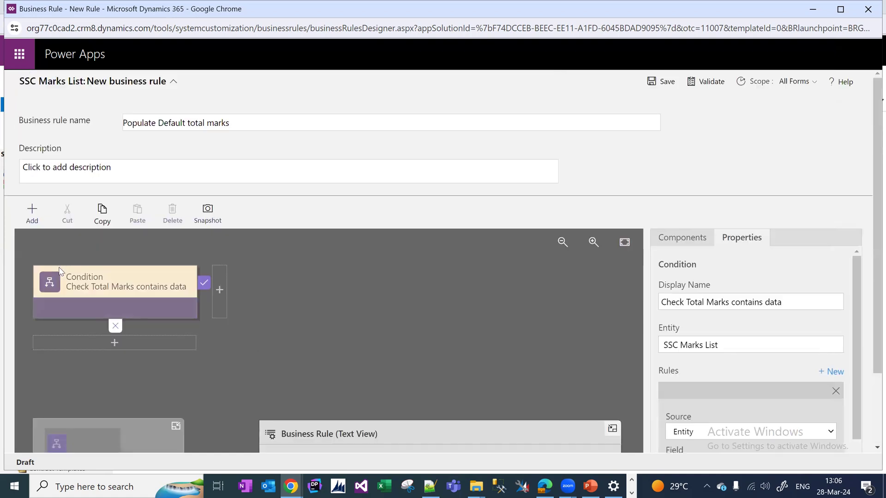
left_click(221, 292)
Step: Change the condition's Total Marks operator to Does not contain data and apply it
left_click(146, 293)
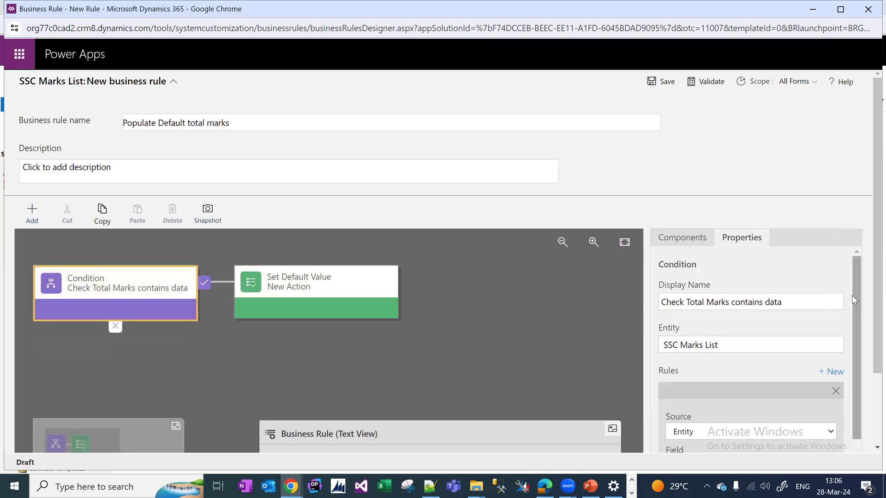
scroll(854, 345, "down", 2)
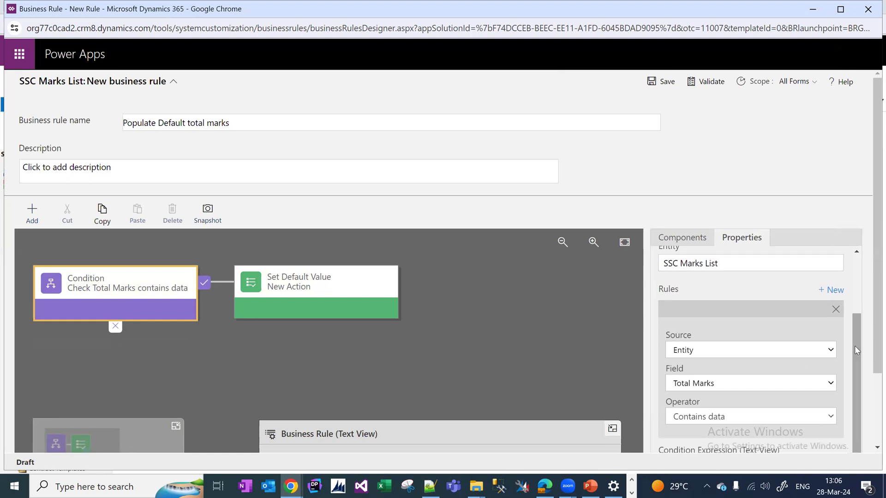
left_click(802, 418)
key("Up")
key("Return")
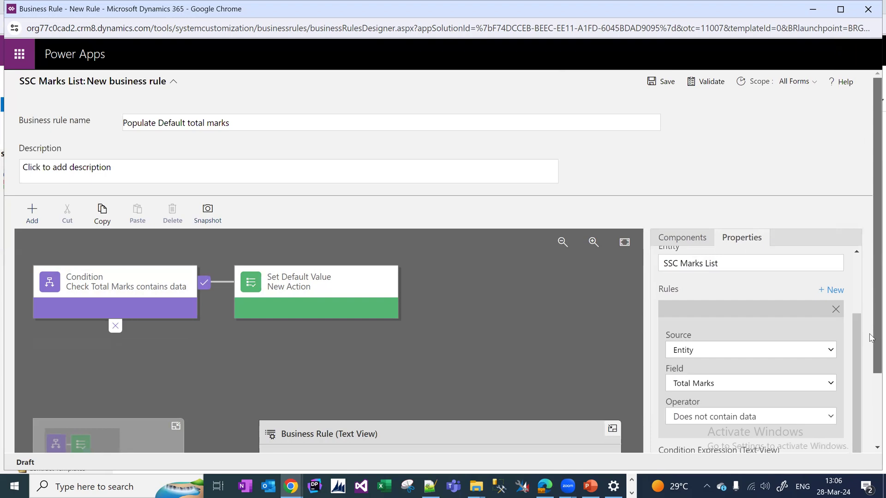
scroll(875, 338, "down", 2)
left_click(727, 449)
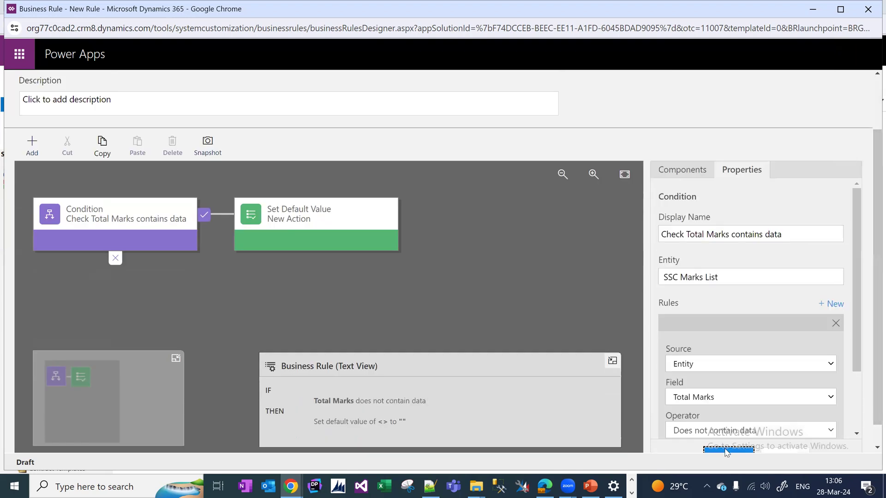
Step: Rename the condition as "Check Total Marks does not contains data" and apply the change
left_click(729, 236)
type("dos")
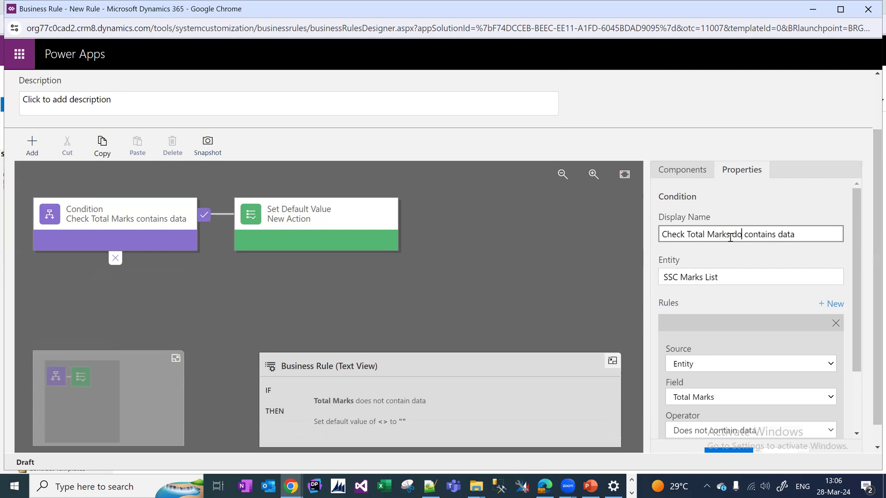
key("BackSpace")
type("es not")
left_click(729, 450)
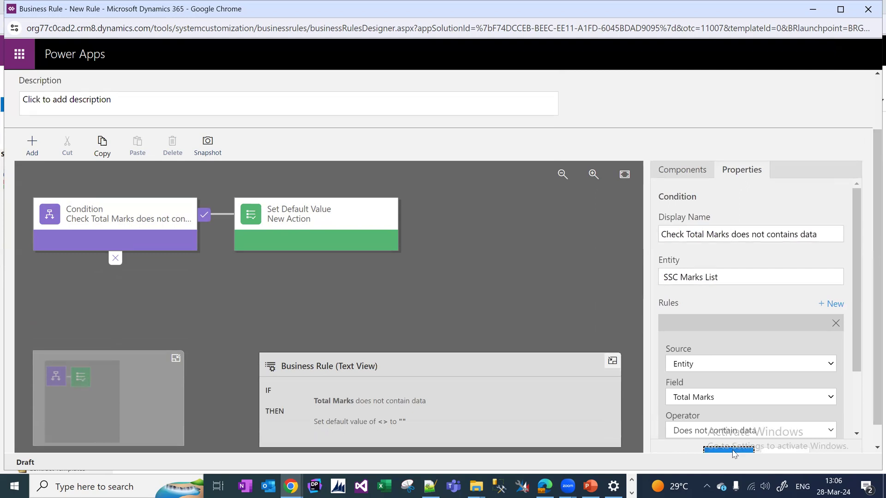
Step: Configure the Set Default Value action to give the Total Marks field the value 600
left_click(334, 237)
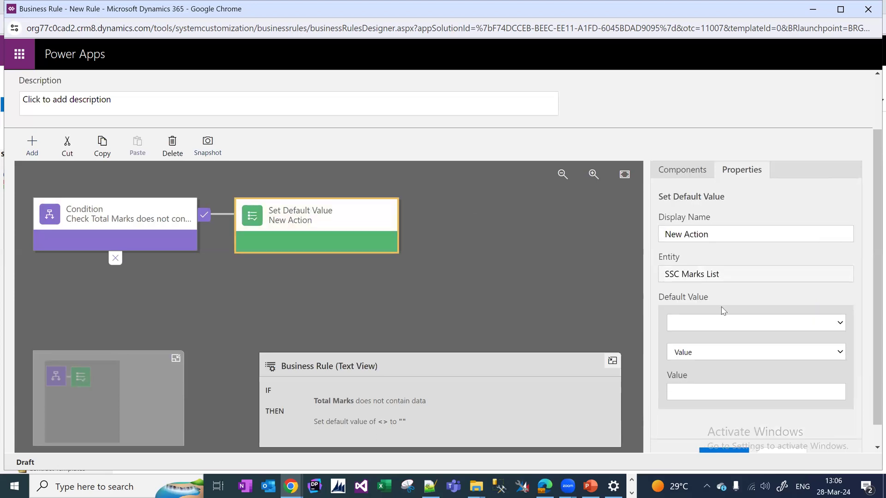
left_click(730, 324)
type("to")
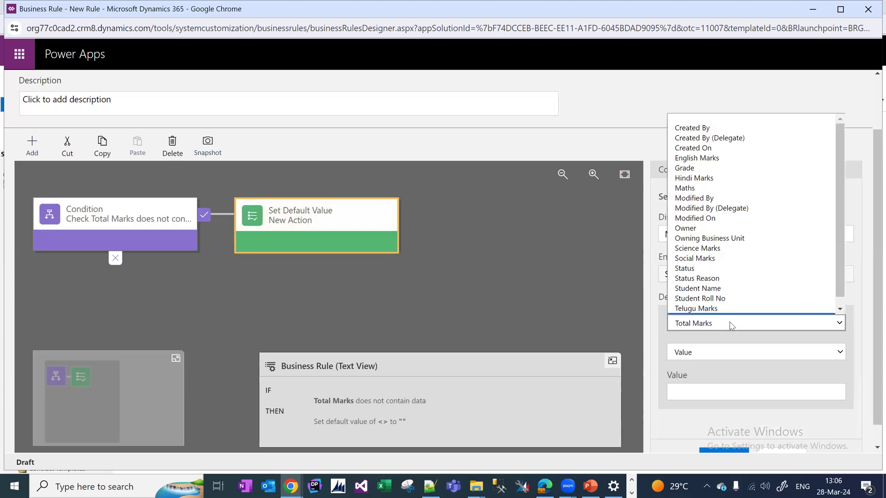
key("Return")
type("600")
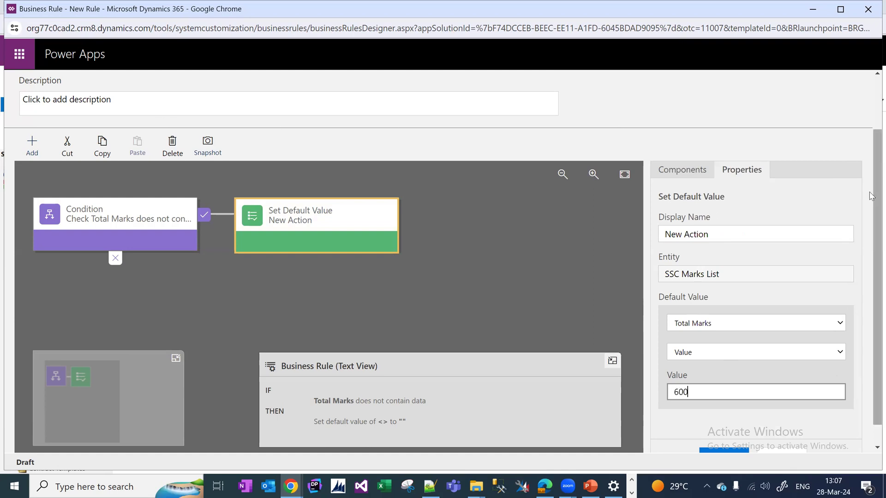
Step: Apply the properties of the Set Default Value action to the business rule
scroll(875, 171, "up", 2)
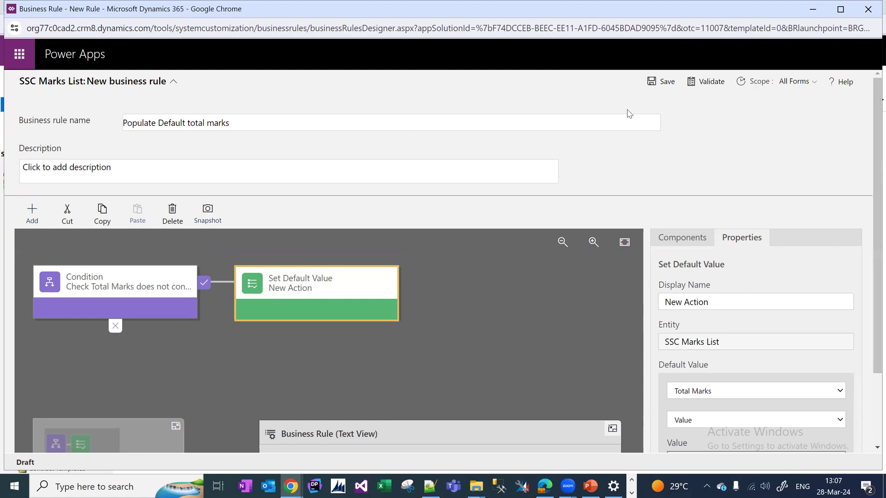
left_click(665, 83)
left_click(560, 354)
triple_click(560, 354)
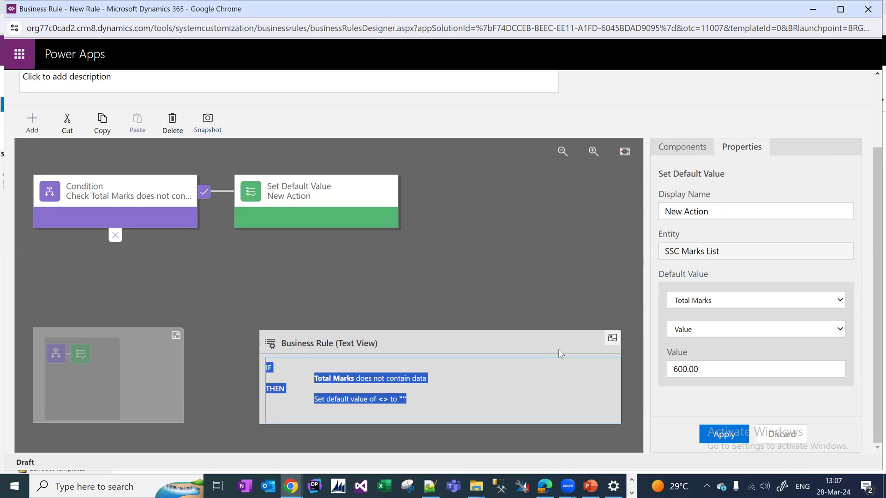
left_click(559, 352)
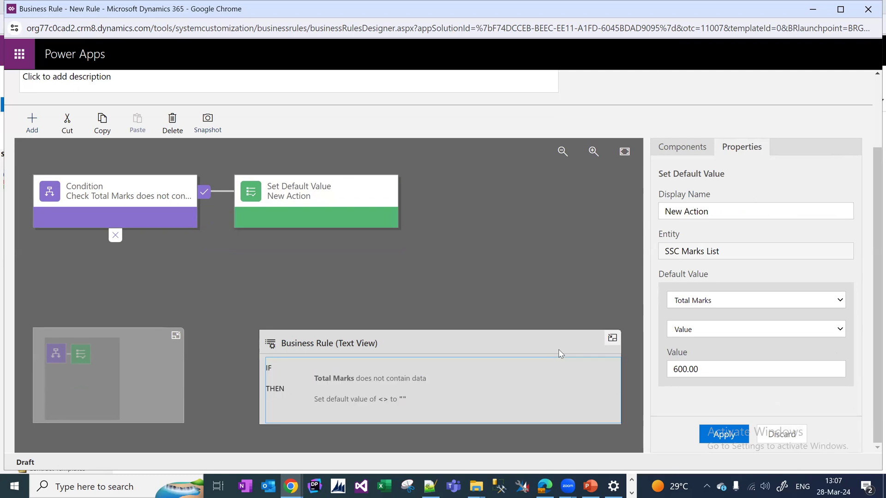
left_click(460, 308)
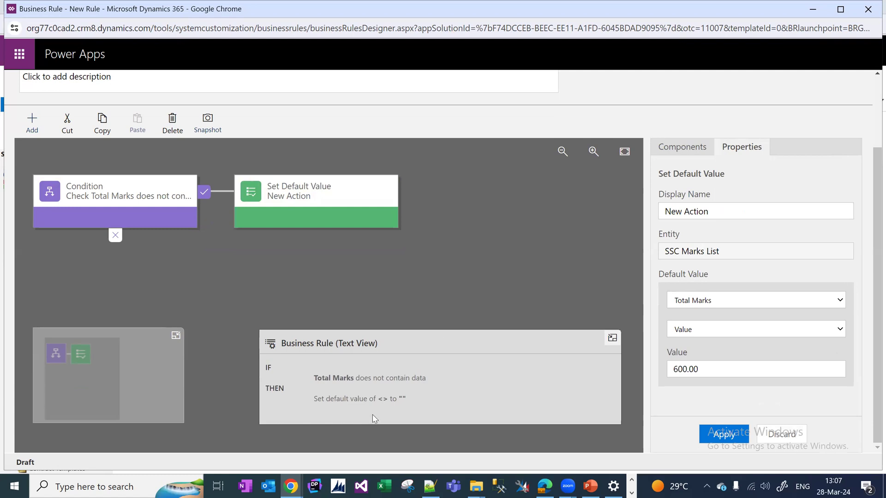
left_click(720, 435)
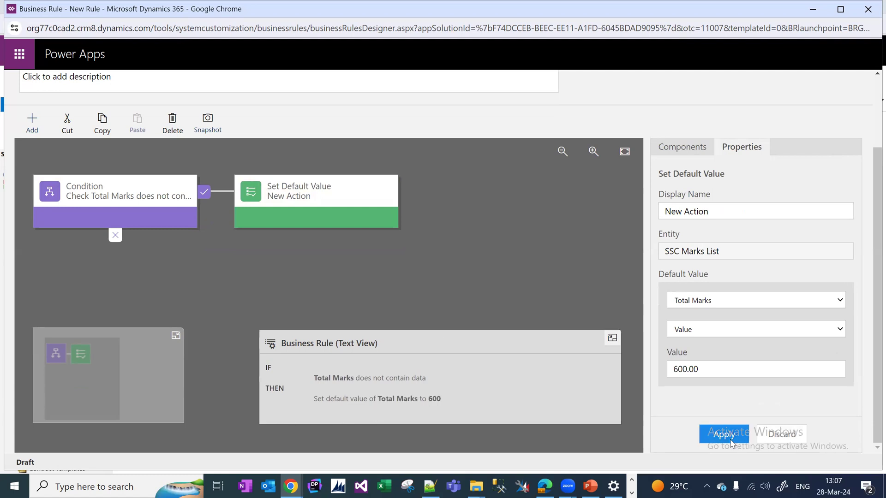
Step: Copy the rule's IF/THEN text view and paste it below the percentage formula in the Notepad++ notes
left_click_drag(377, 360, 505, 421)
key("ctrl+c")
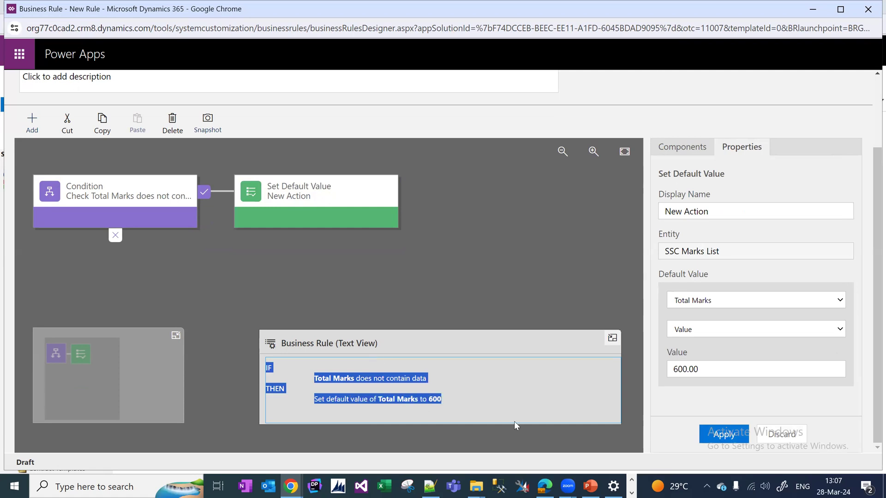
left_click(514, 422)
left_click(419, 486)
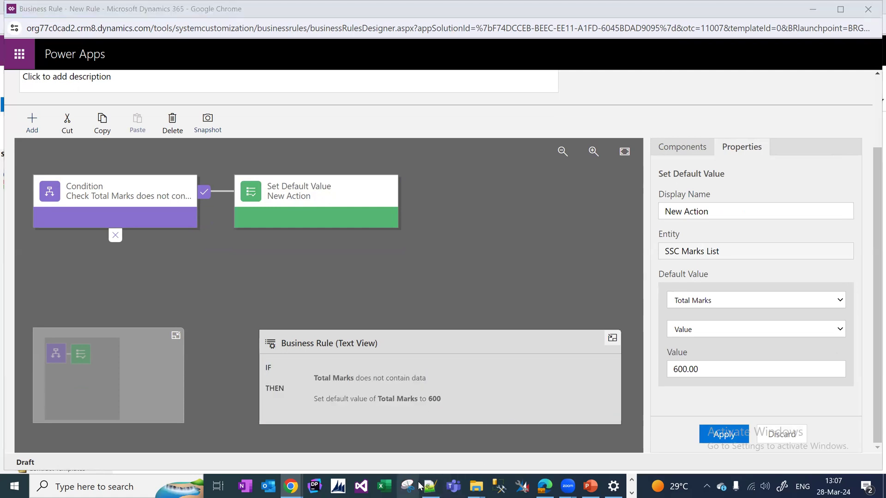
left_click(430, 485)
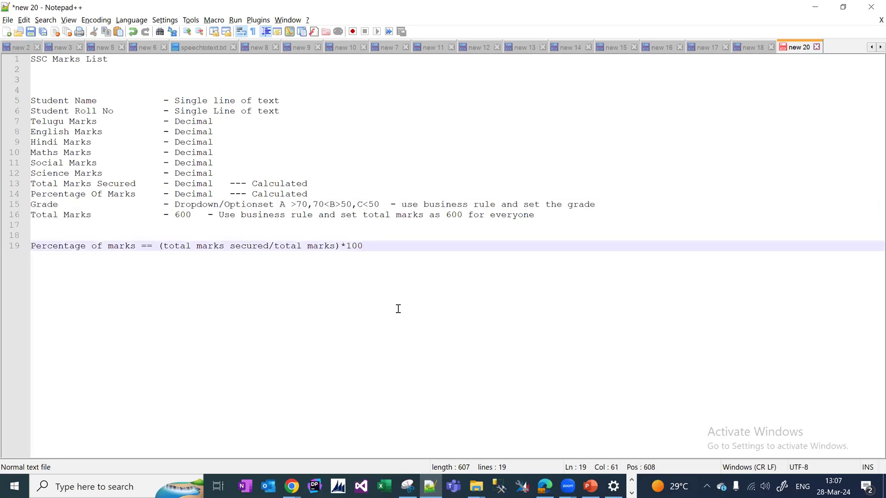
key("Return")
key("Return")
key("ctrl+v")
Step: Review the pasted IF/THEN lines in the notes, and return to the business rule designer
left_click_drag(275, 294, 124, 257)
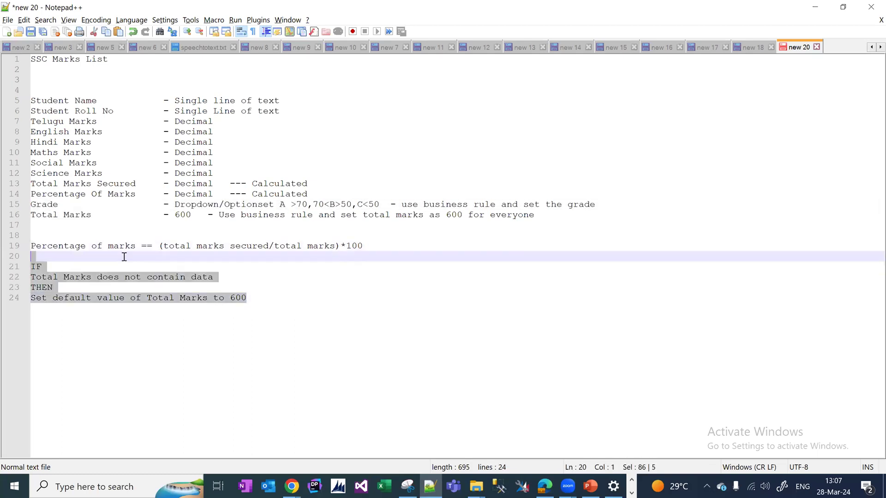
left_click(31, 267, "shift")
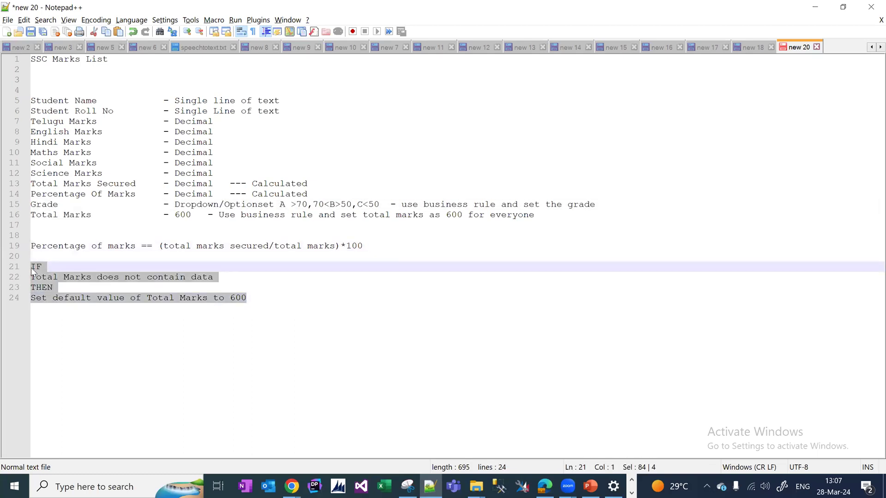
left_click(130, 283)
left_click(250, 303)
left_click(114, 277, "shift")
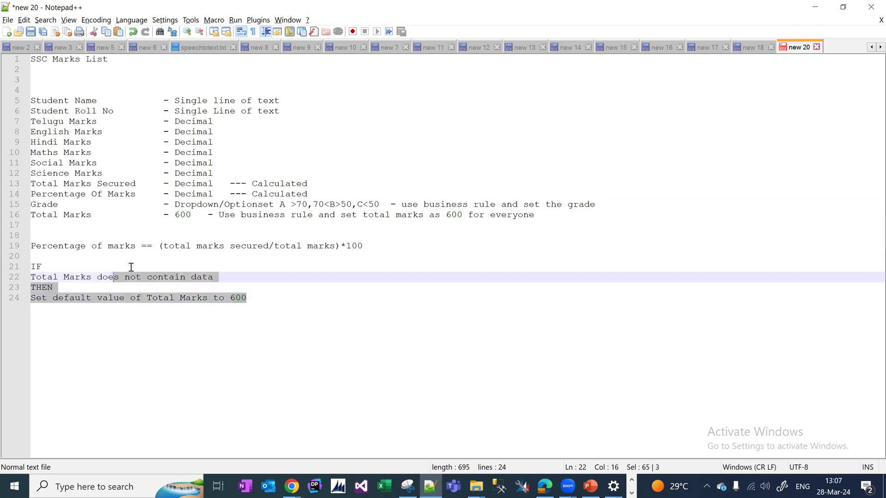
left_click(815, 7)
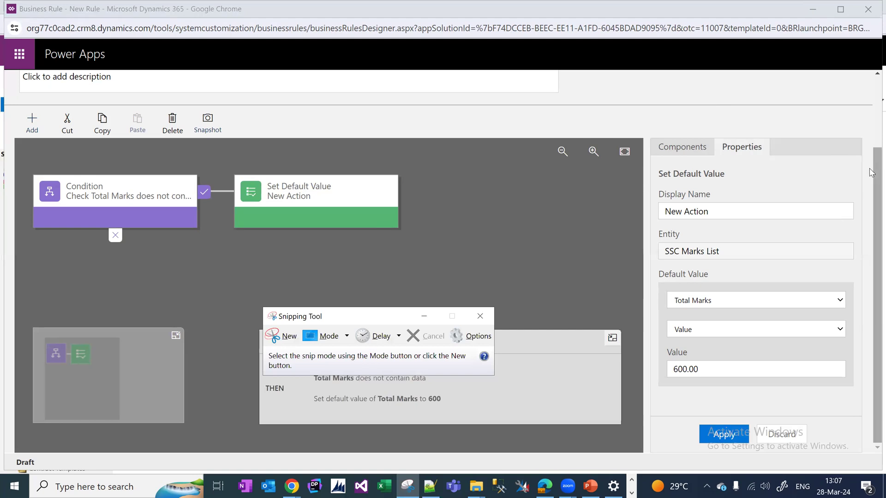
Step: Save the Populate Default total marks business rule
left_click(872, 122)
scroll(872, 121, "up", 3)
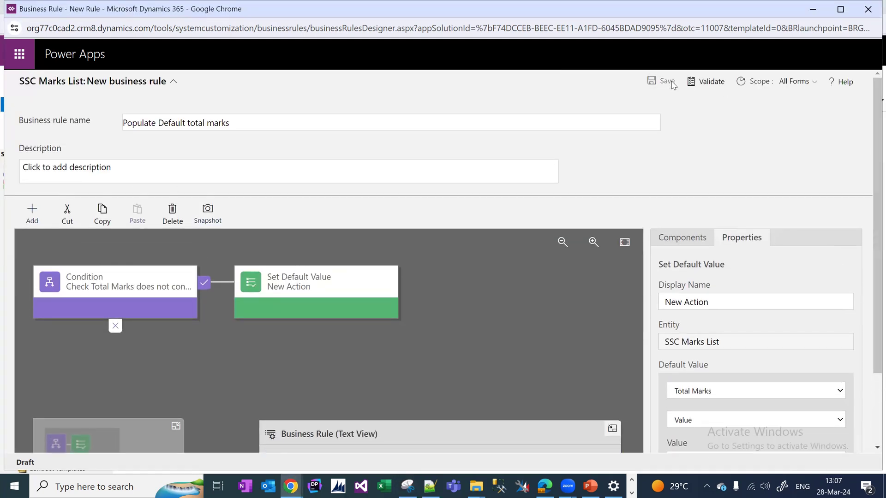
left_click(673, 82)
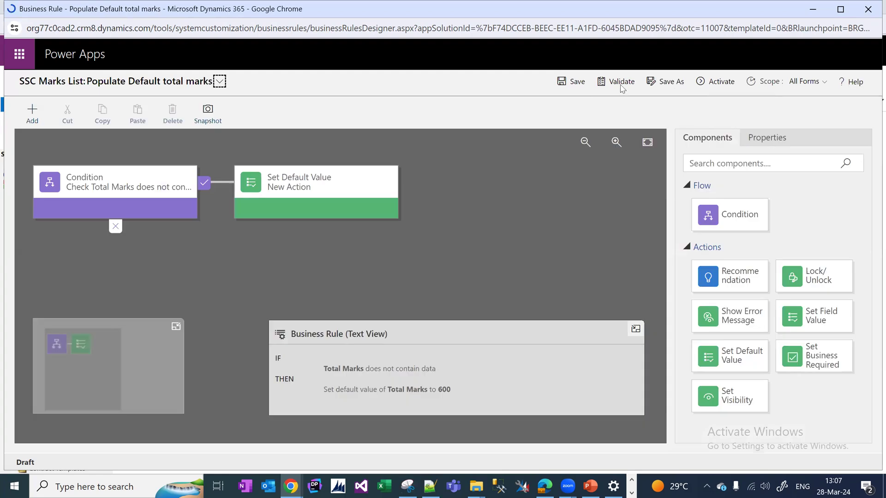
Step: Validate the saved business rule and activate it, confirming the activation
left_click(621, 85)
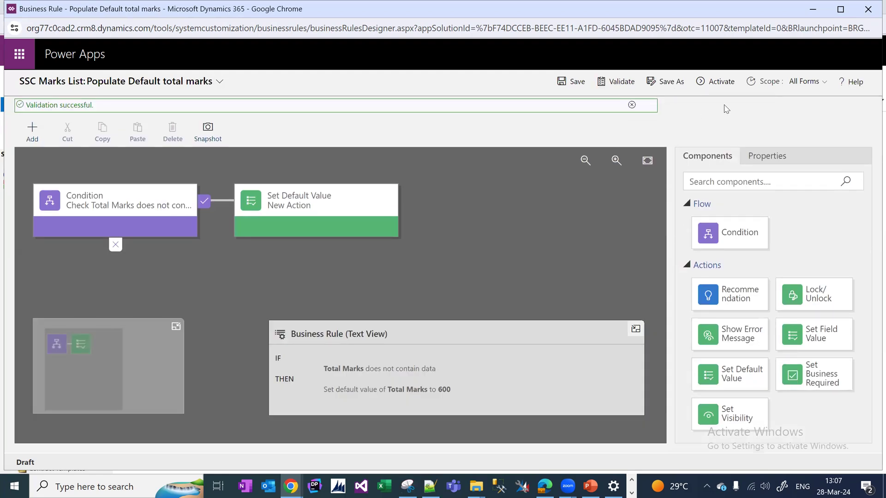
left_click(727, 85)
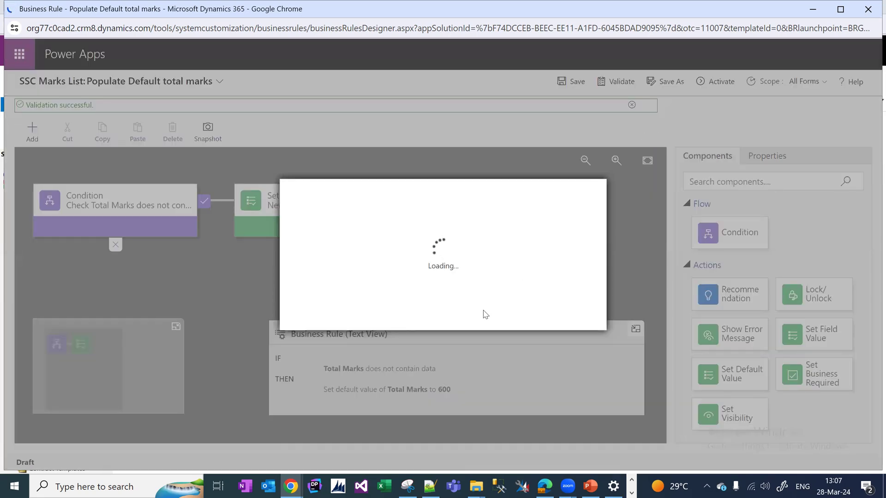
left_click(504, 317)
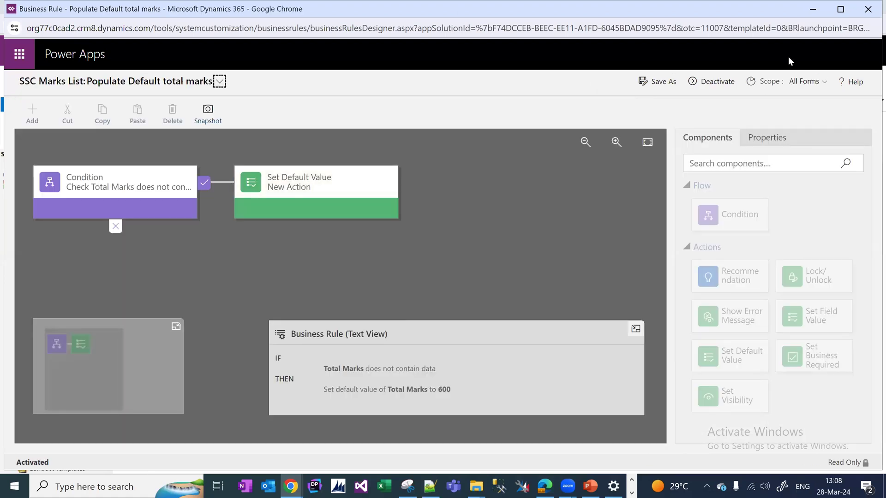
Step: Close the activated rule's designer and create another business rule for the SSC Marks List entity
left_click(868, 9)
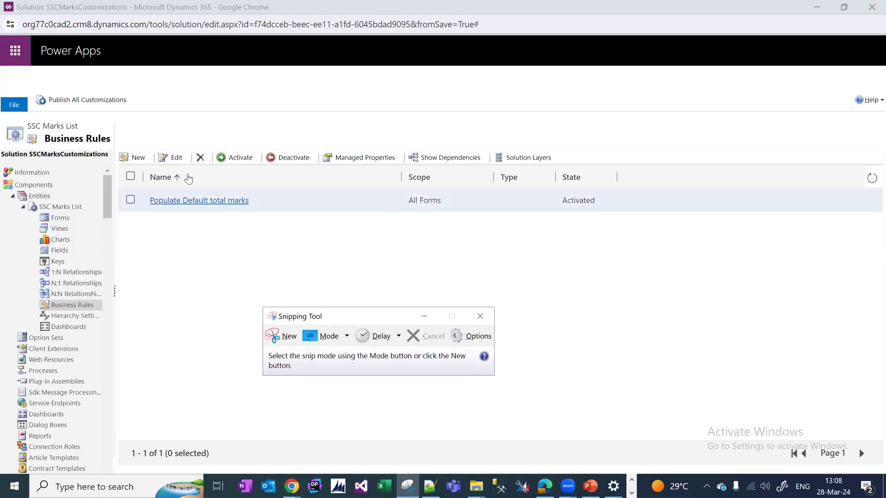
left_click(140, 159)
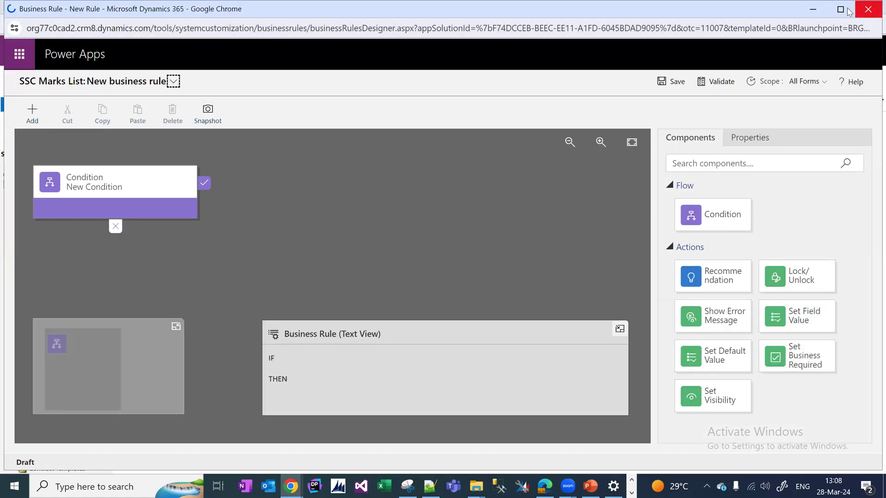
Step: Maximize the designer window and name the new business rule "Set Grade By Total Marks Secured"
left_click(840, 9)
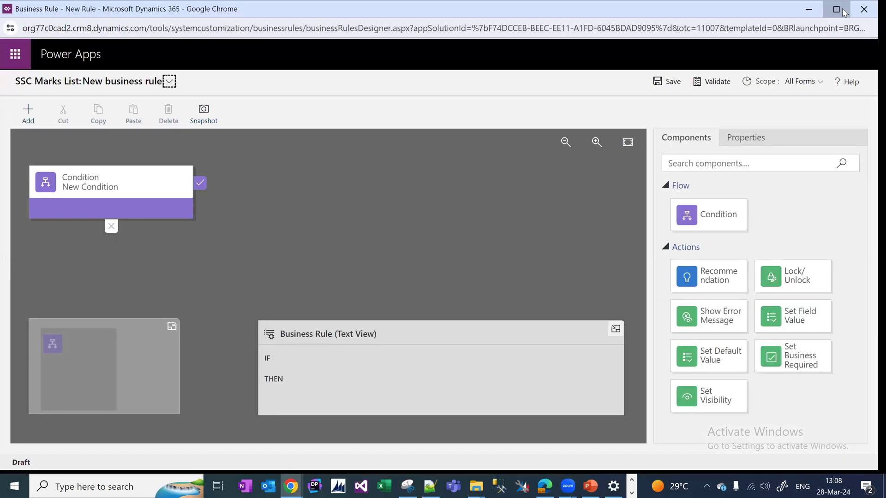
left_click(169, 78)
left_click(117, 112)
type("Set Grade")
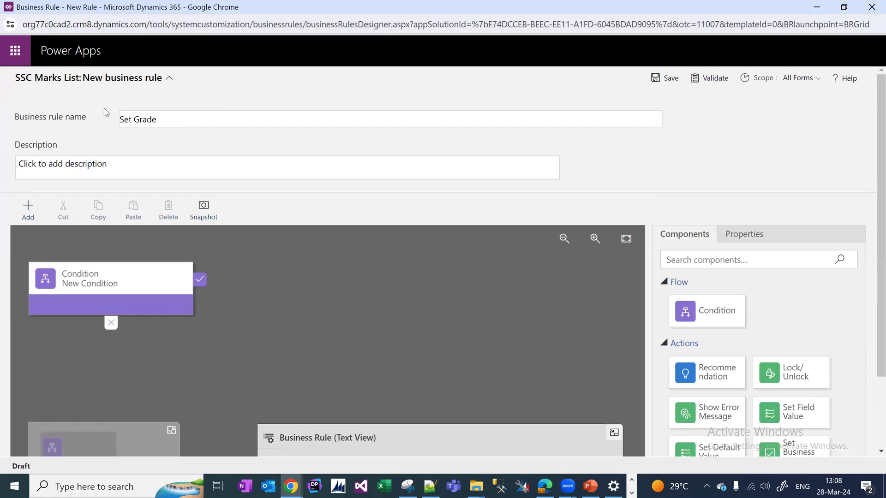
type(" By Total Marks Secured")
Step: Select the rule's initial condition and set its display name to "check total marks secured"
left_click(93, 280)
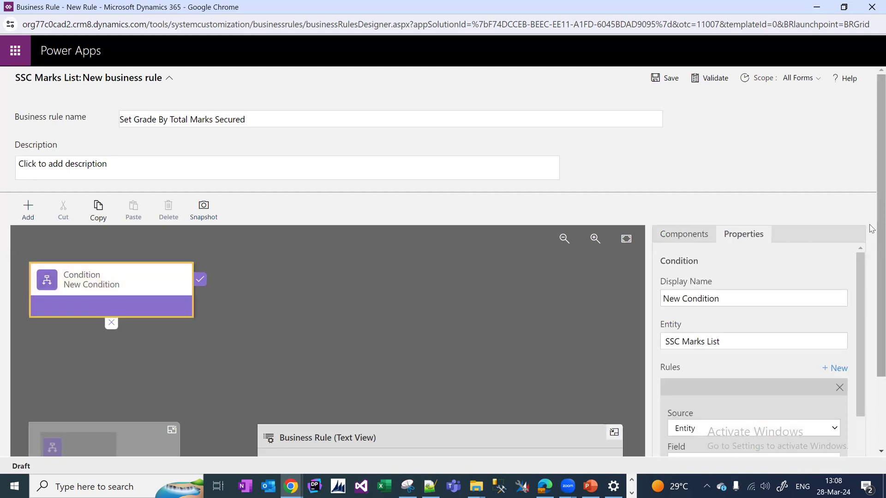
scroll(871, 347, "down", 2)
left_click(767, 209)
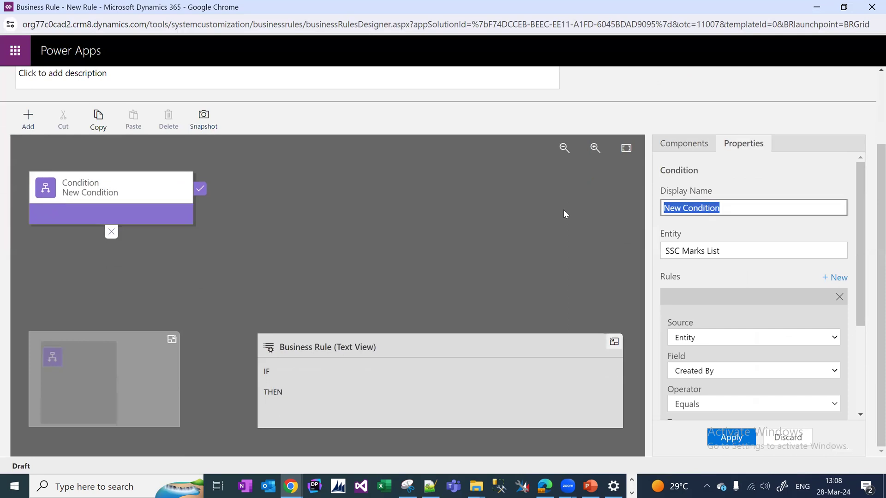
type("check tota")
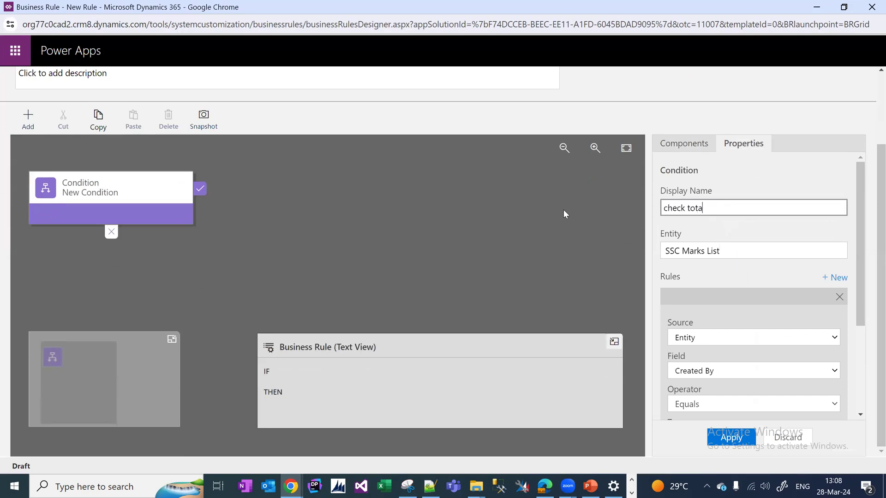
type("l marks secured")
Step: Choose Total Marks Secured as the field that the condition's rule evaluates
left_click_drag(860, 225, 861, 288)
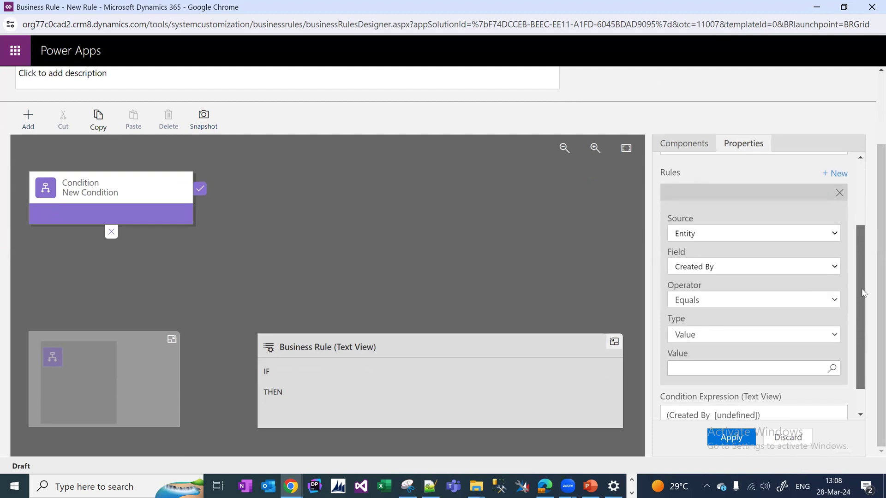
left_click(790, 270)
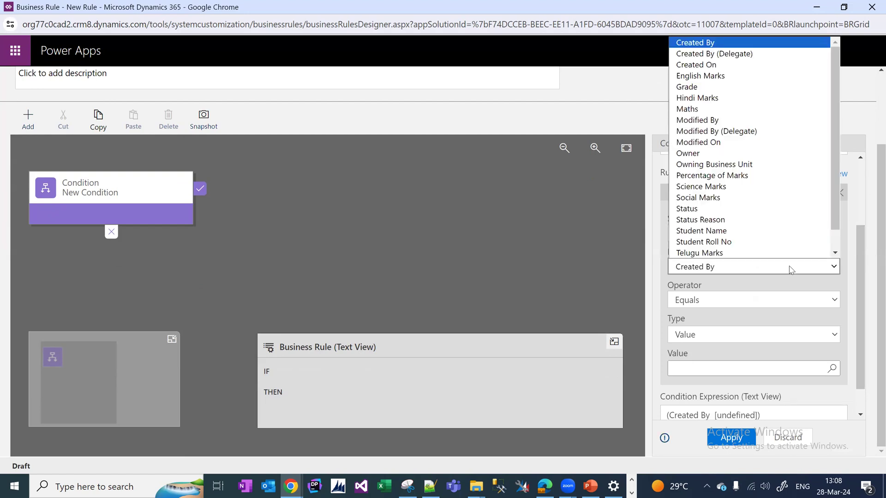
scroll(790, 259, "down", 1)
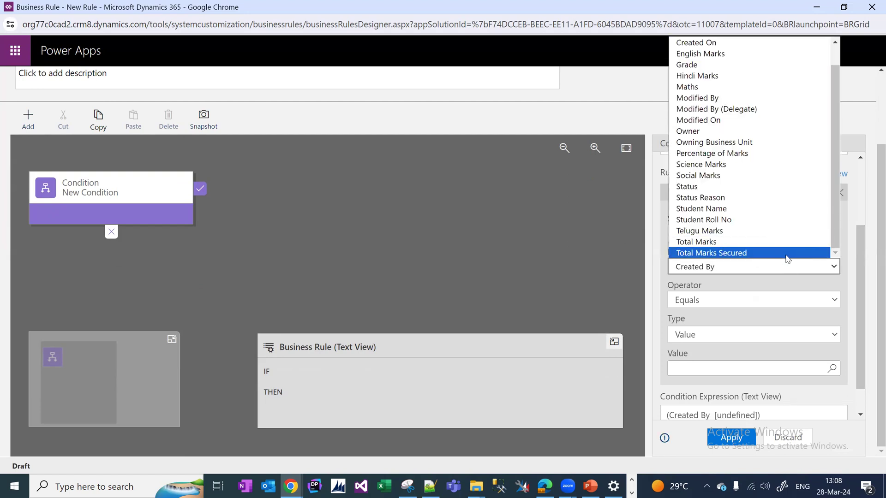
left_click(787, 253)
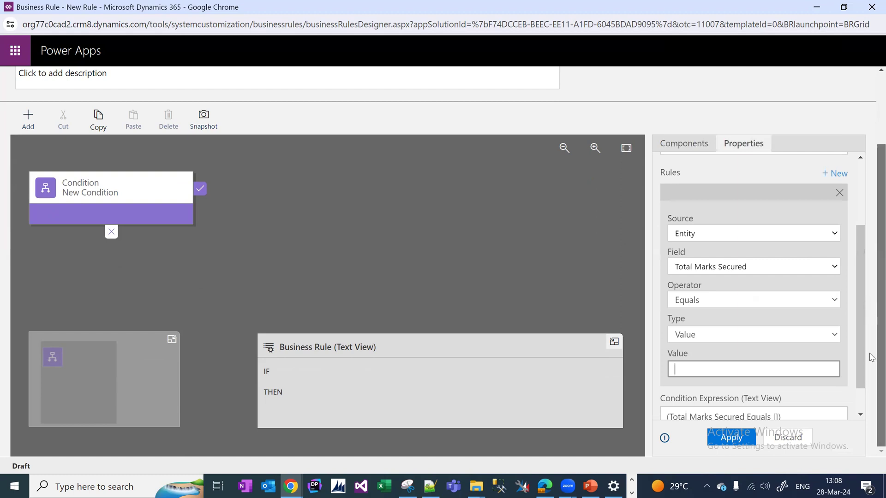
Step: Try the Formula type for the condition's comparison, look through its field choices, and switch the type to Field
left_click(824, 337)
left_click(825, 336)
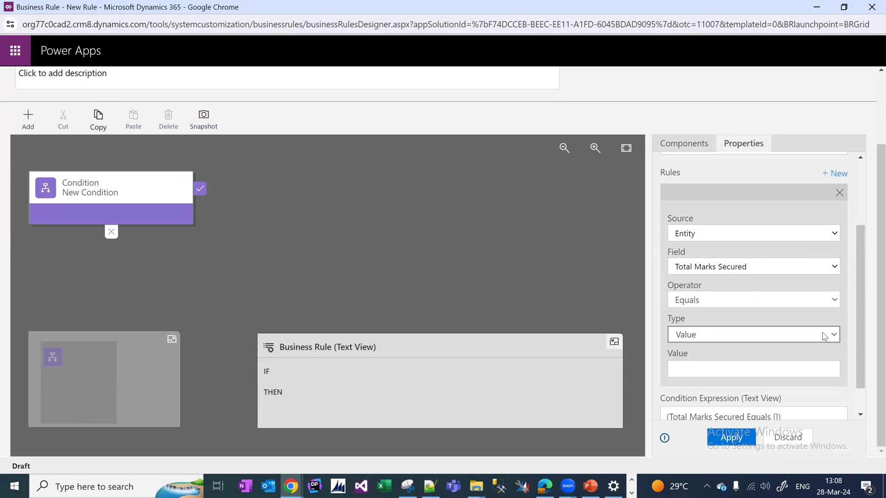
left_click(797, 337)
key("Down")
left_click(757, 353)
key("Down")
key("Down")
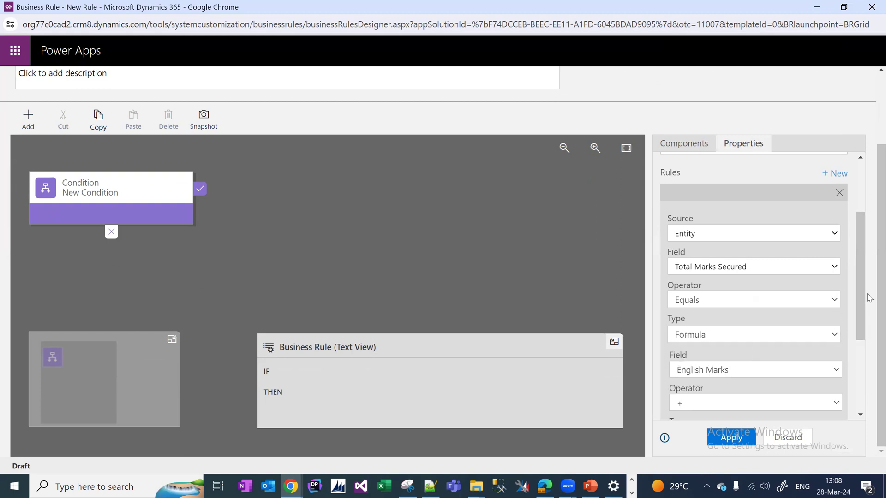
mouse_move(864, 292)
left_mouse_down()
mouse_move(863, 357)
mouse_move(858, 304)
left_mouse_up()
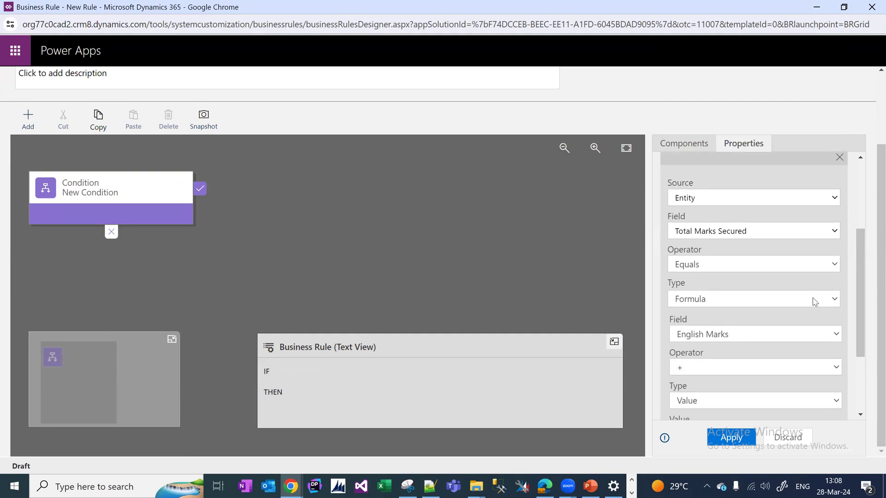
left_click(805, 335)
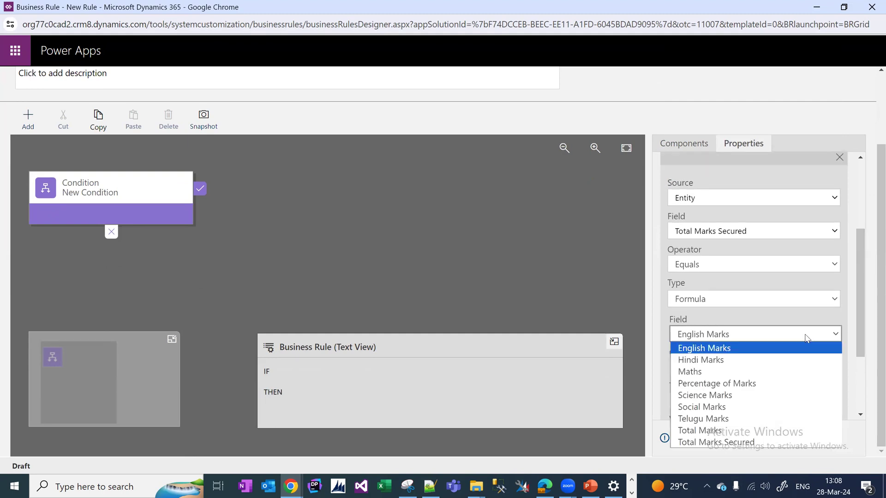
left_click(805, 338)
left_click(793, 302)
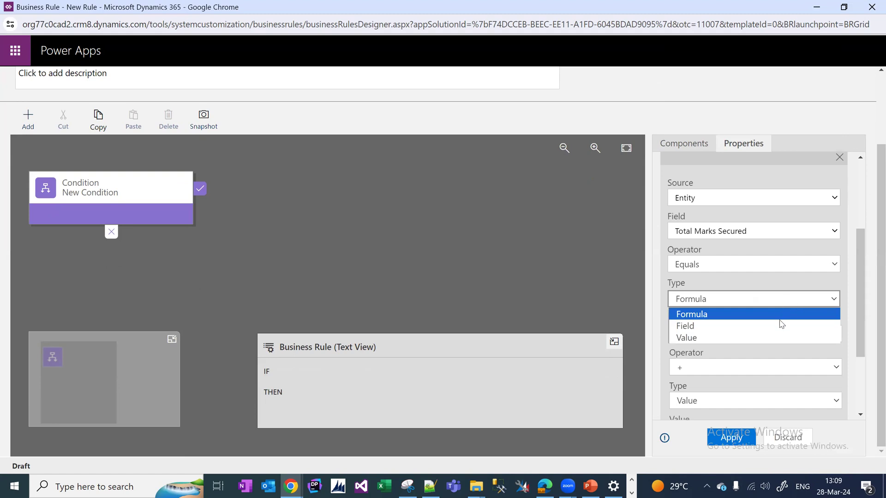
left_click(780, 326)
Step: Set the condition's comparison to Is greater than with type Value and value 70, and apply it
left_click(807, 268)
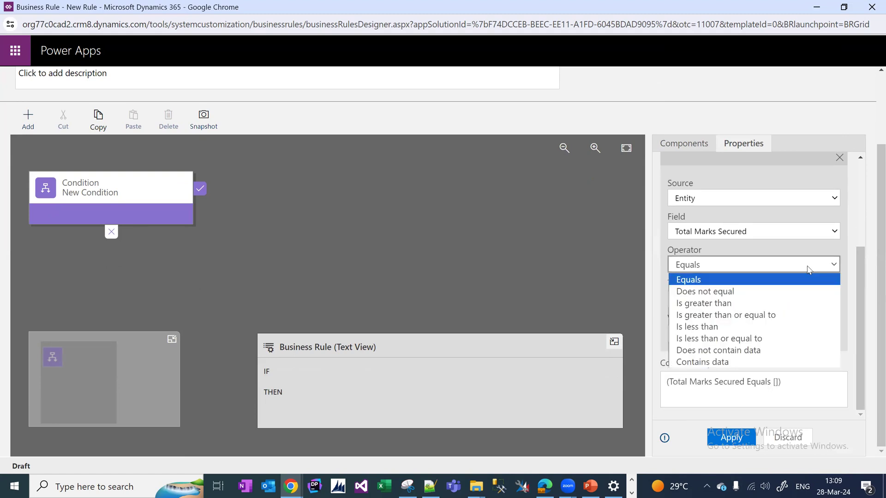
left_click(727, 305)
left_click(744, 301)
left_click(715, 326)
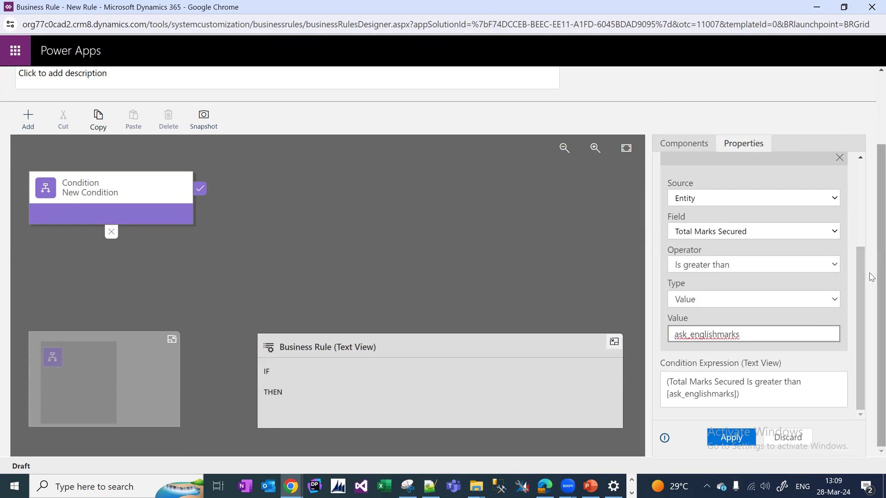
scroll(872, 182, "up", 2)
scroll(871, 212, "down", 2)
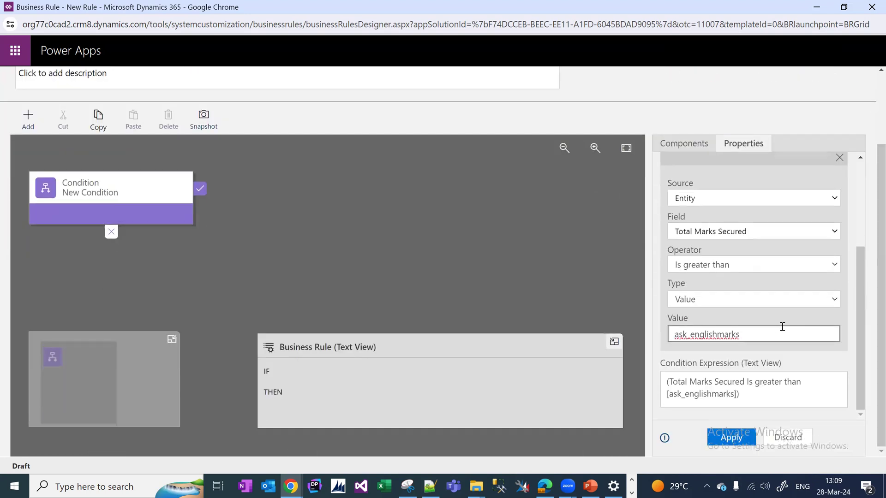
left_click_drag(782, 327, 629, 331)
type("70")
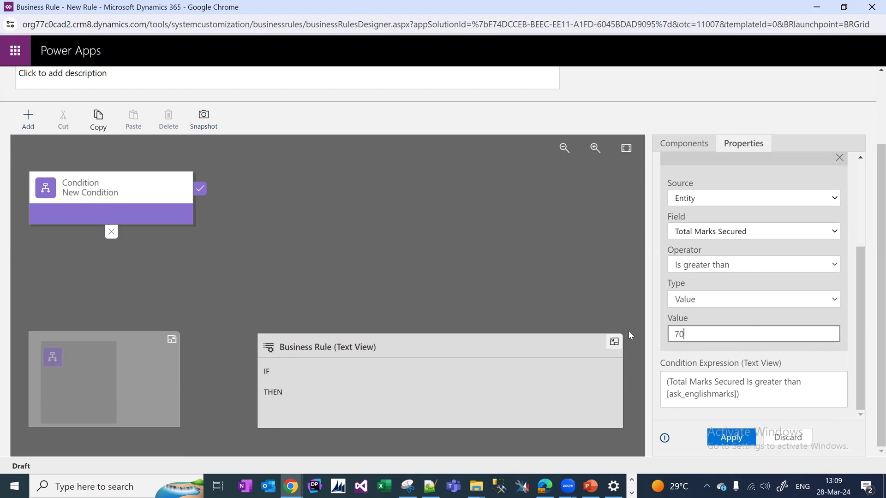
left_click(733, 445)
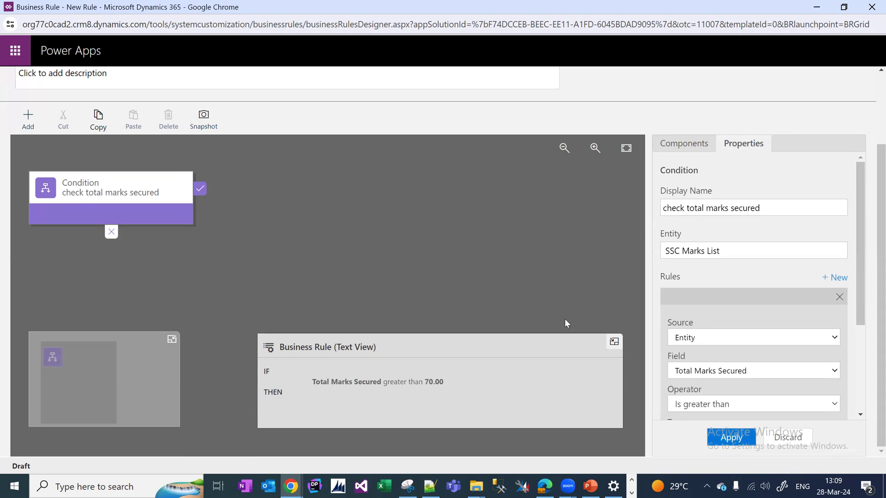
Step: Add a Set Field Value action to the condition's true branch and enter the display name "set Grade as A"
left_click(18, 118)
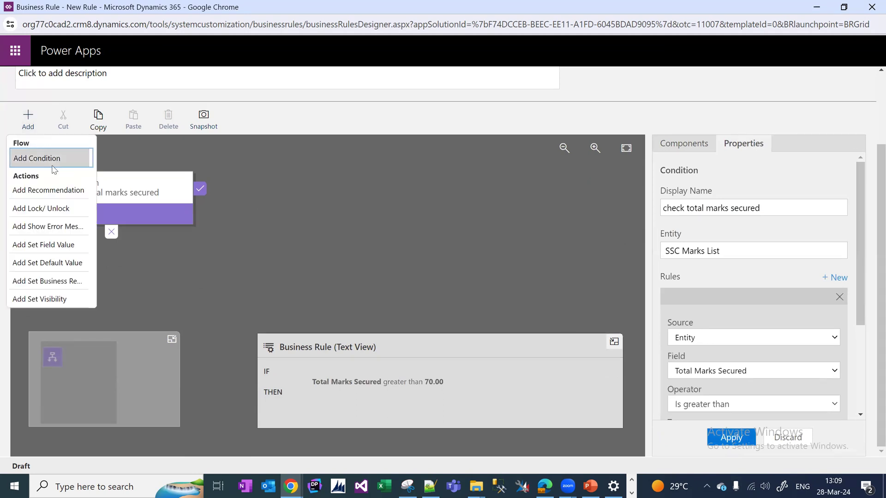
scroll(57, 241, "up", 2)
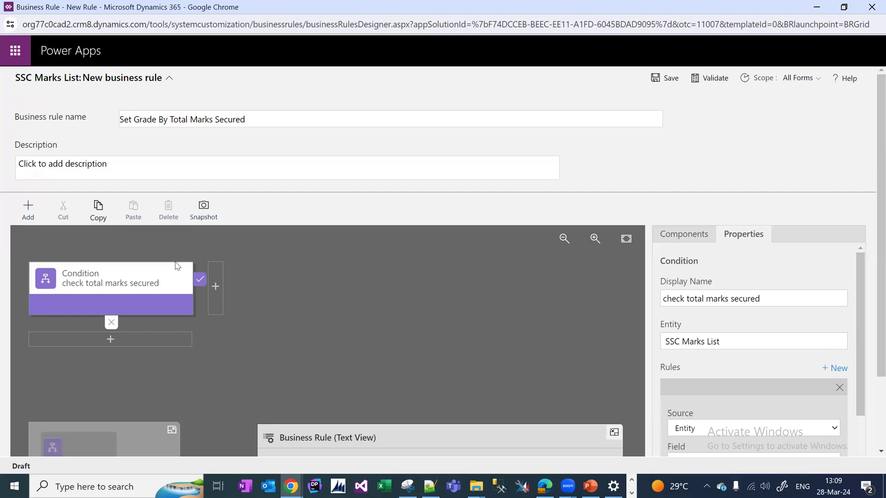
left_click(215, 286)
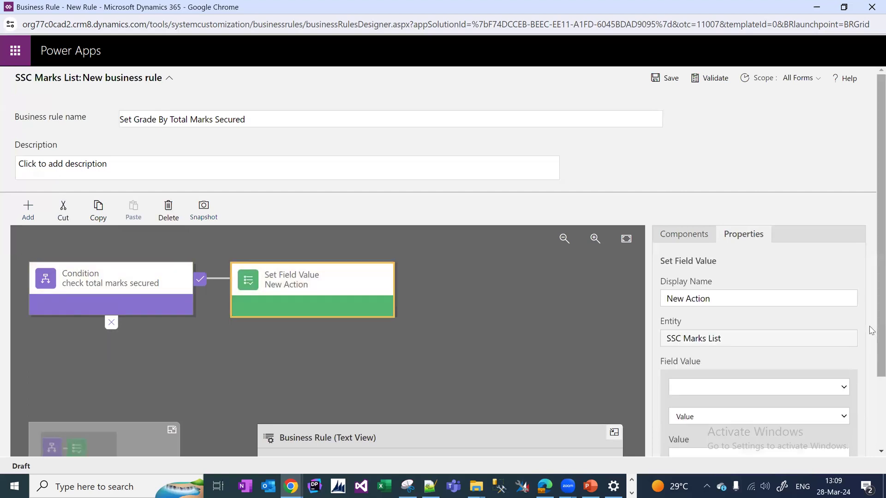
left_click(797, 300)
type("set Grade as A")
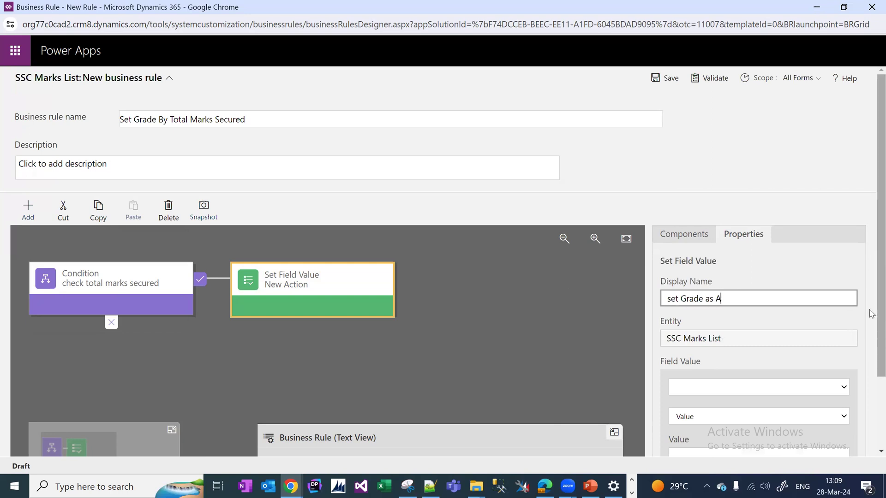
Step: Configure the action to set the Grade field to the value A, and apply it
scroll(808, 323, "down", 2)
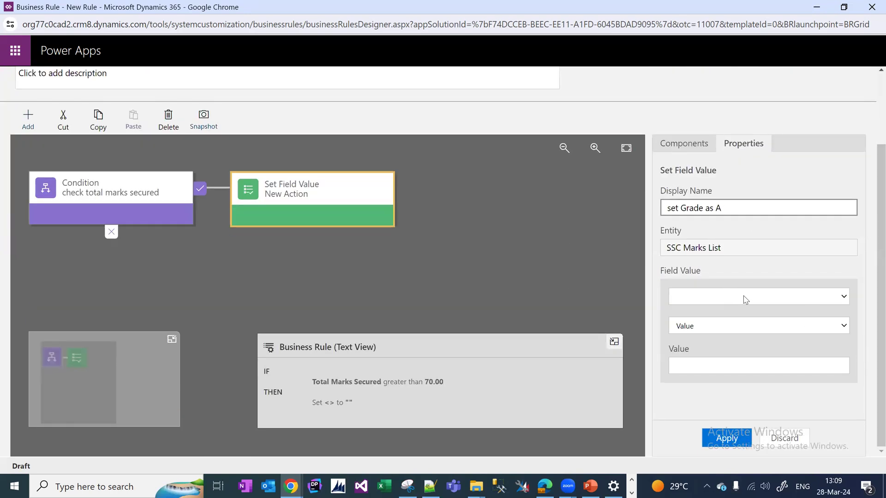
left_click(745, 300)
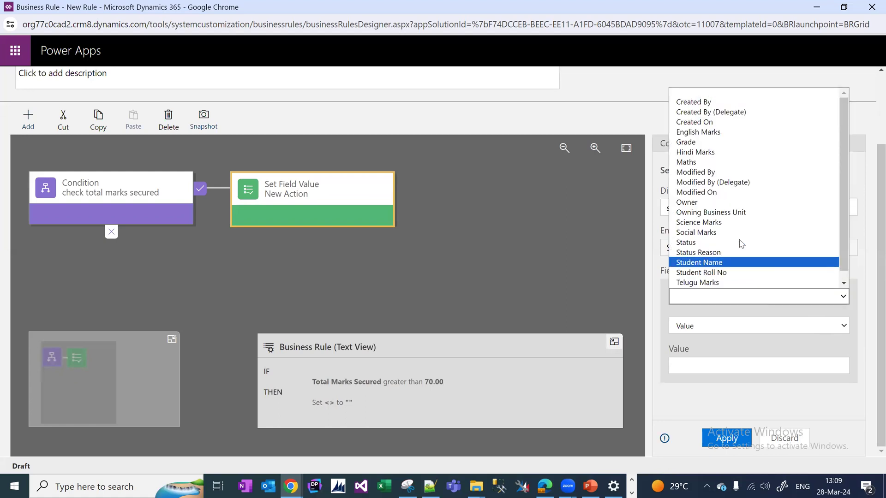
left_click(738, 142)
key("alt+Down")
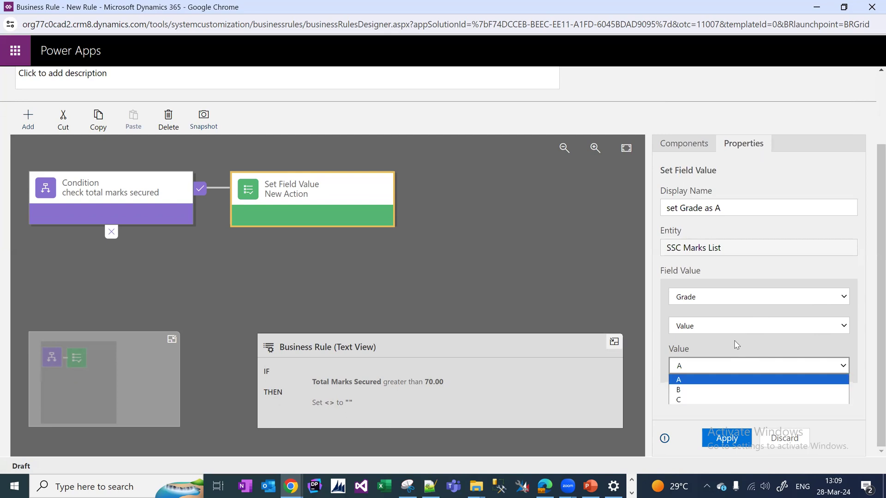
left_click(757, 422)
left_click(734, 439)
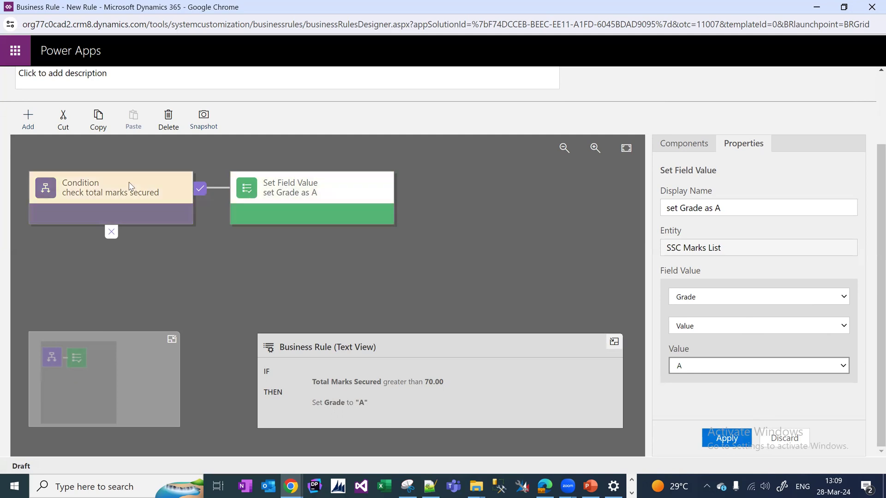
Step: Add another condition on the false branch of the total marks check
left_click(35, 125)
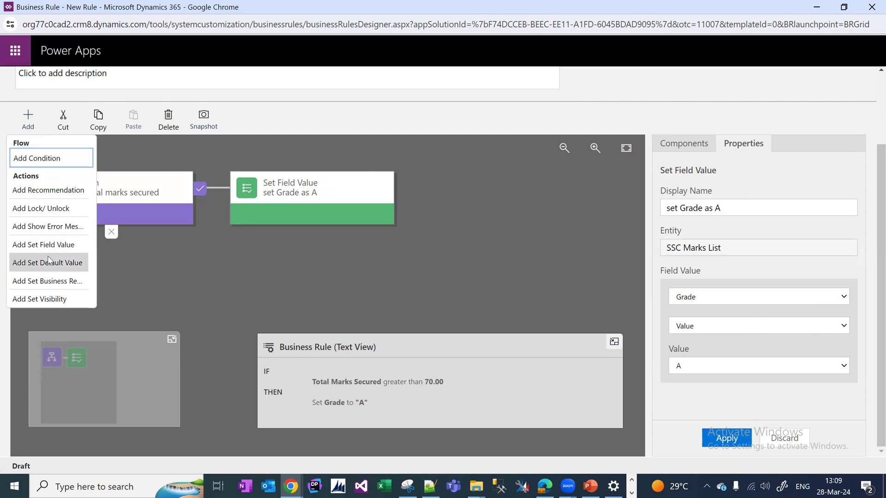
left_click(48, 159)
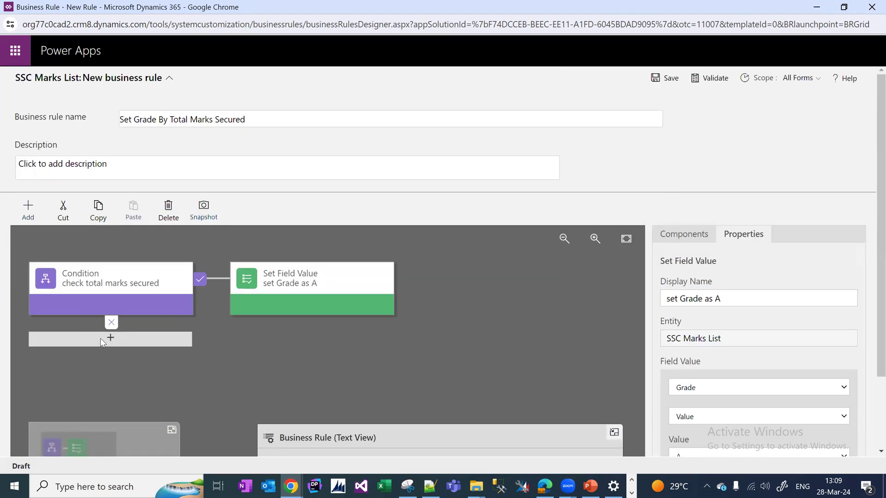
left_click(101, 339)
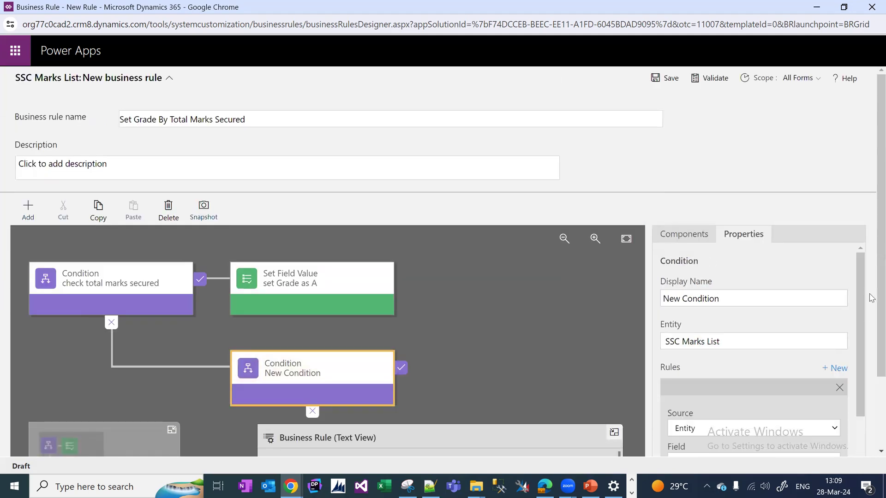
Step: Enter "Check condition for Grade B" as the new condition's display name, and switch to the Notepad++ notes for the grade criteria
scroll(871, 333, "down", 2)
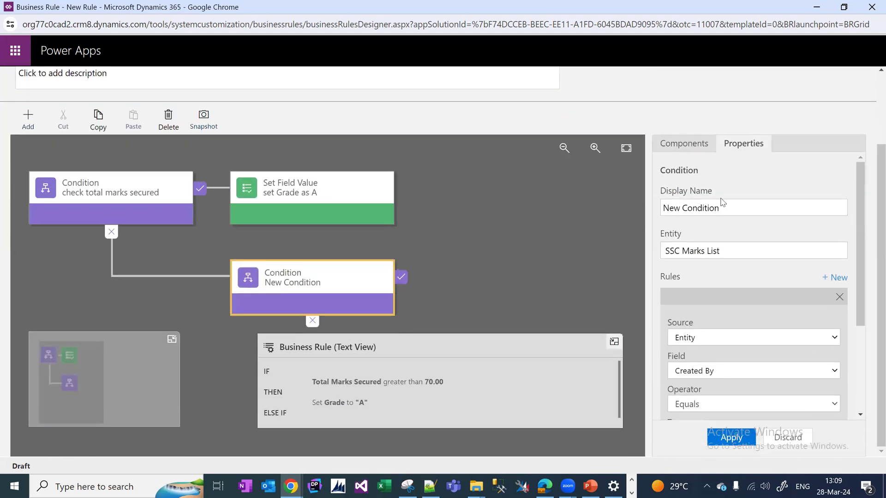
left_click_drag(724, 208, 622, 216)
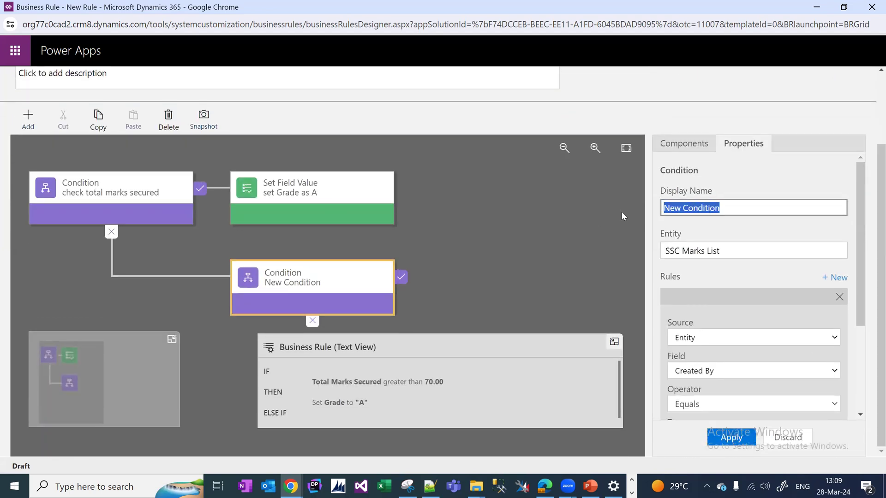
type("Check")
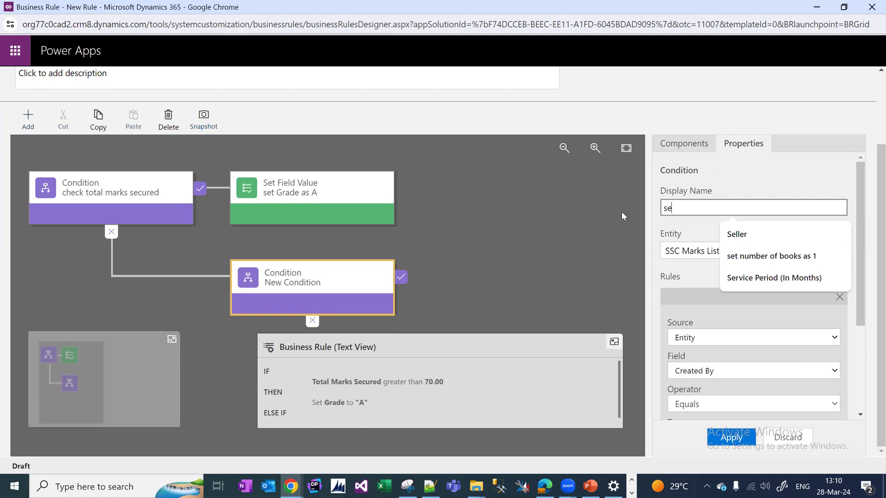
type(" conditi")
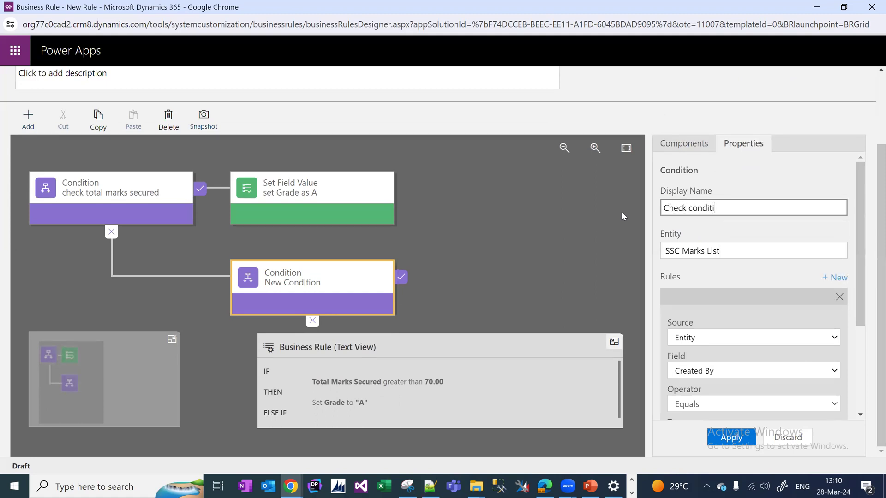
type("on for Grade B")
left_click(430, 487)
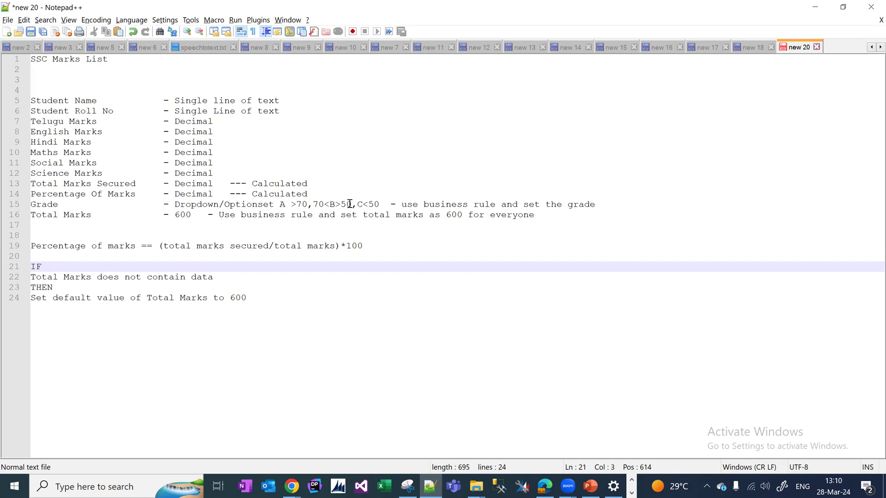
Step: Review the Grade B upper and lower mark limits in the notes, and return to the business rule designer in Chrome
double_click(319, 204)
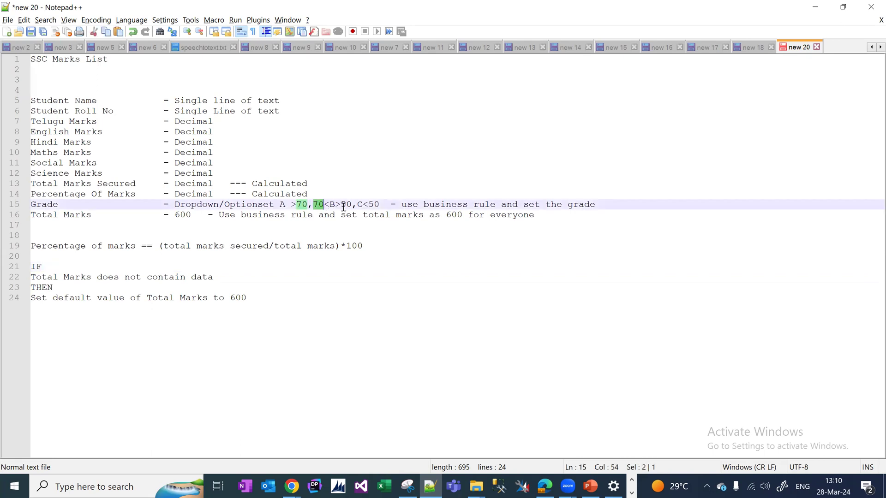
key("alt+Tab")
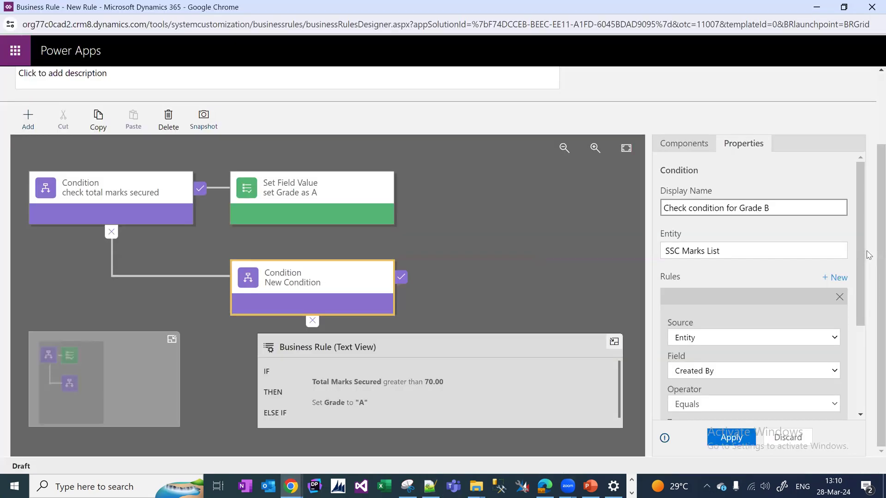
left_click_drag(864, 248, 868, 294)
key("alt+Tab")
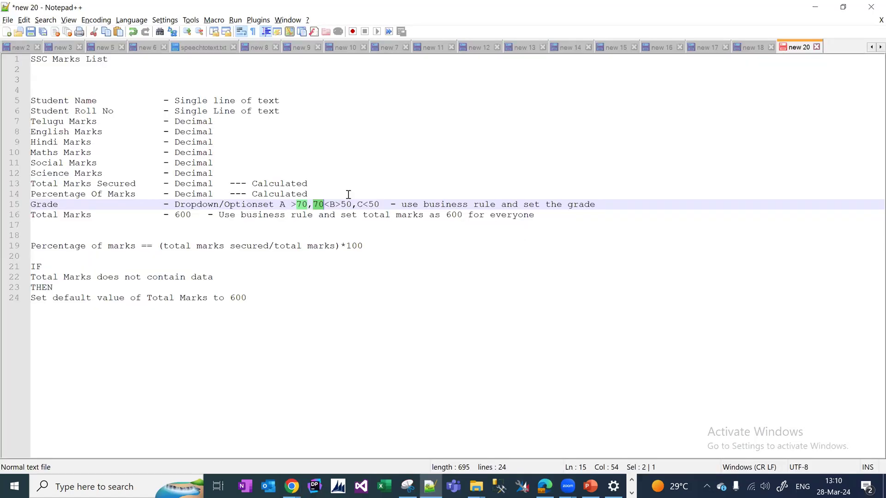
left_click(349, 203)
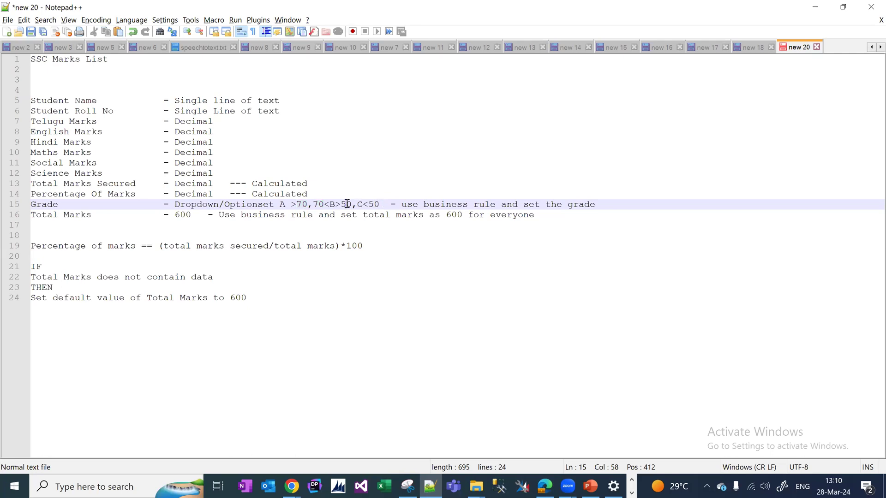
left_click_drag(351, 204, 341, 204)
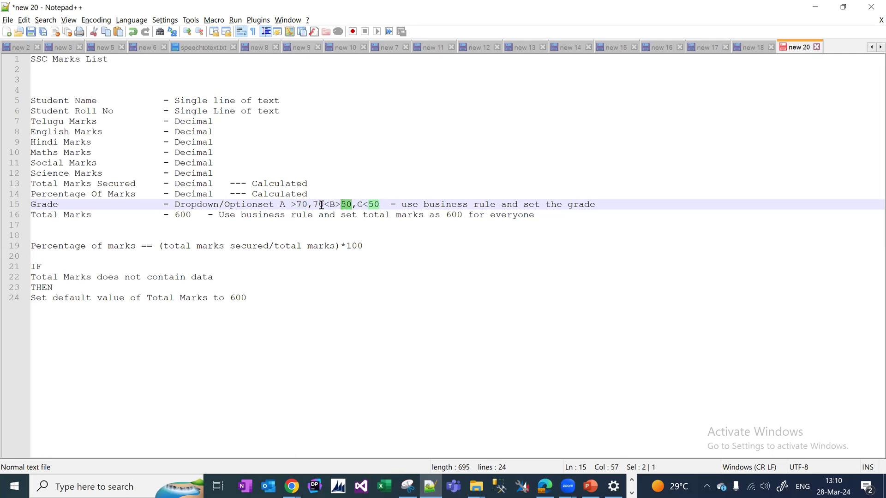
key("alt+Tab")
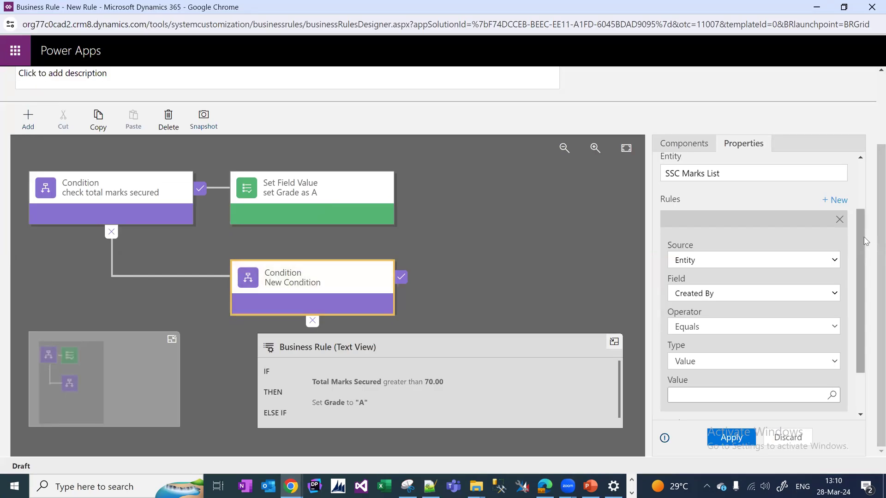
Step: Configure the Grade B condition's first rule as Total Marks is greater than the value 50
scroll(866, 241, "down", 1)
left_click(765, 252)
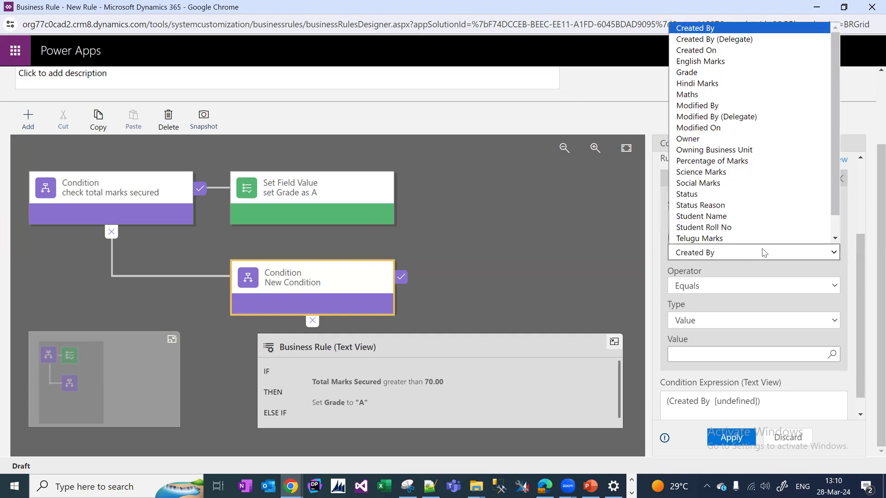
type("to")
key("Return")
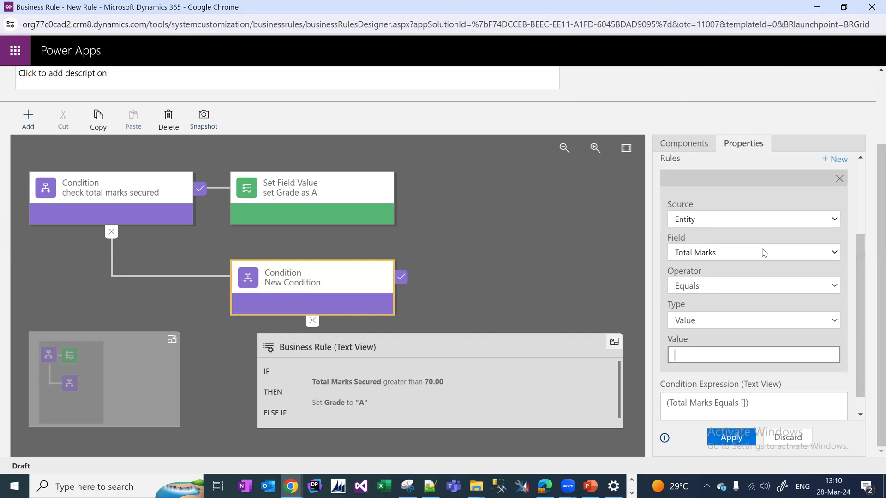
left_click(765, 285)
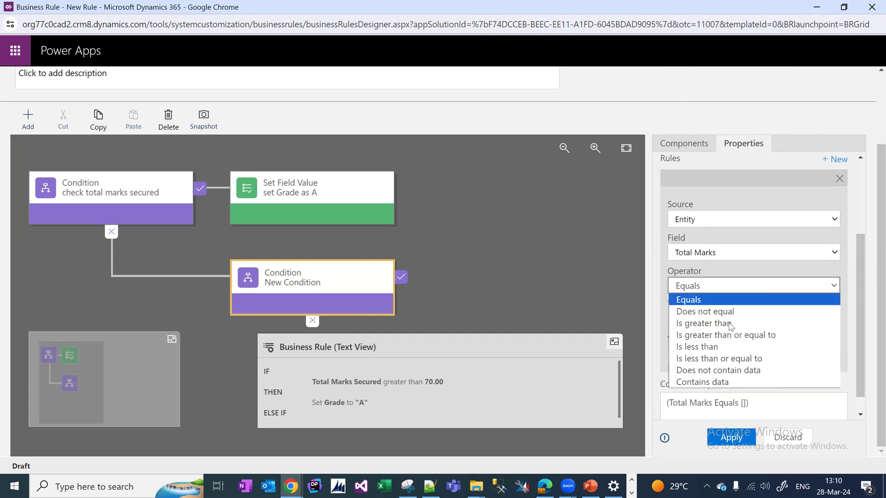
left_click(730, 327)
left_click(721, 351)
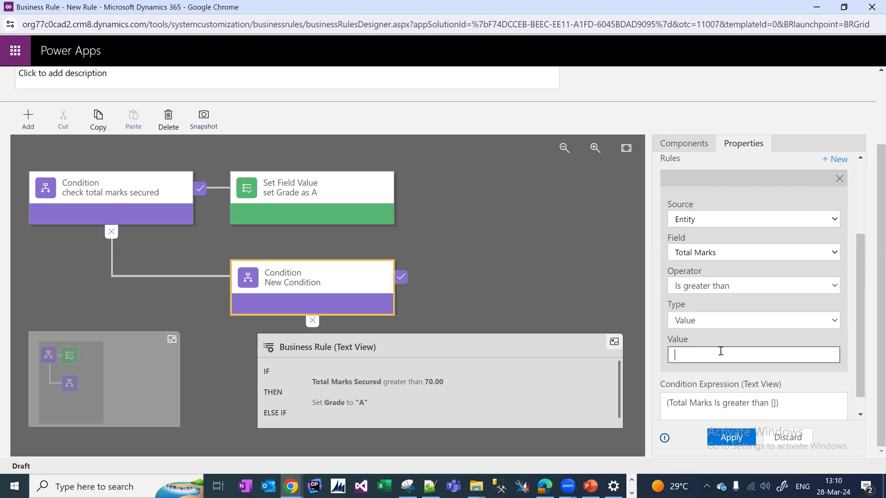
type("50")
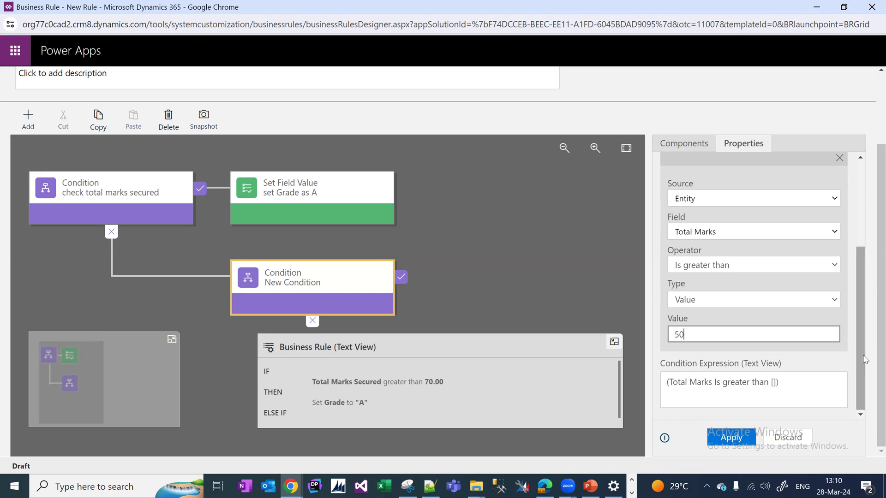
Step: Add a second rule to the Grade B condition, keeping AND as the rule logic
left_click_drag(863, 355, 854, 201)
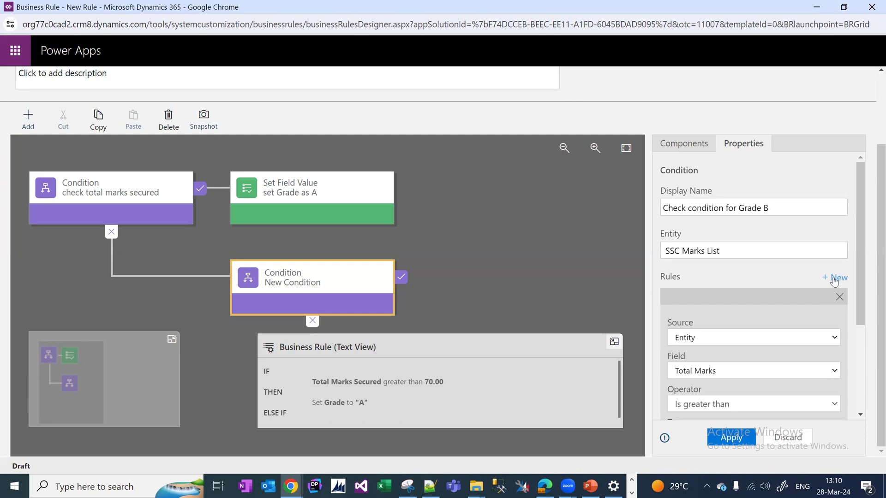
scroll(835, 282, "down", 3)
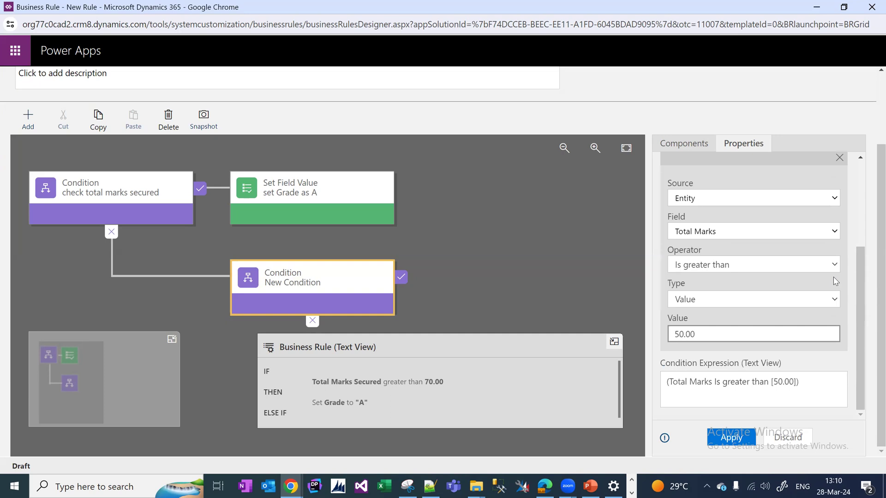
left_click_drag(858, 293, 869, 366)
left_click(835, 239)
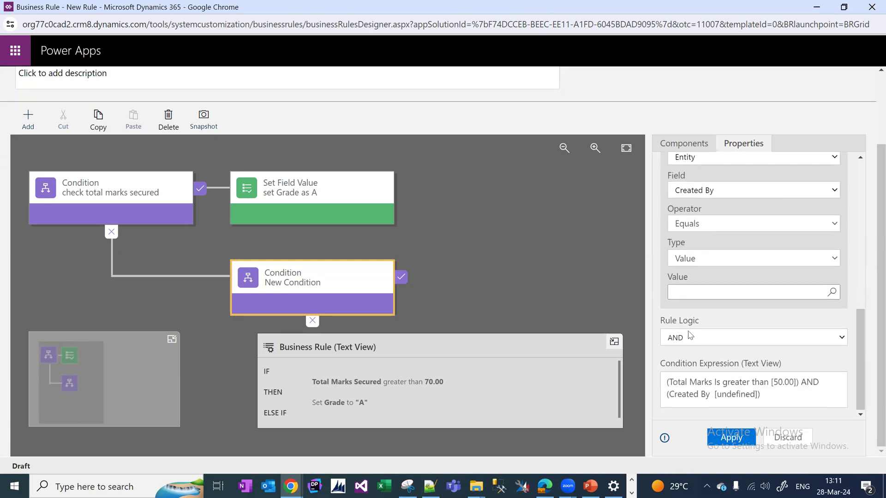
left_click(696, 342)
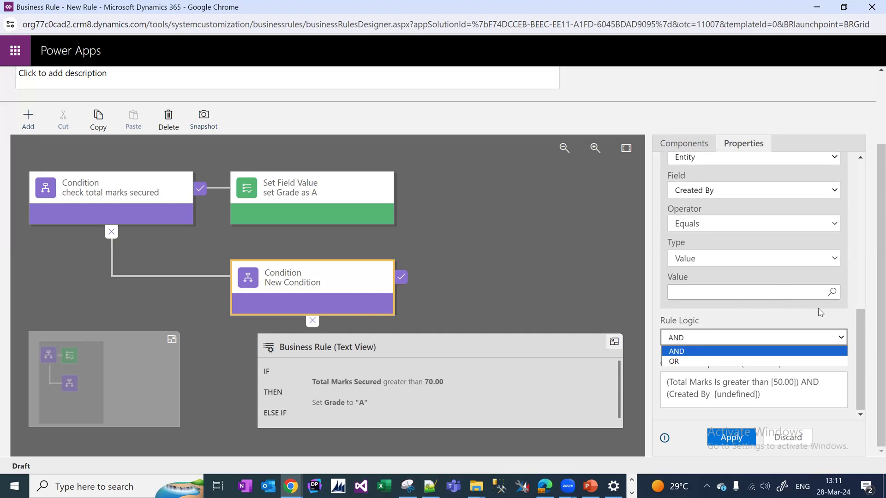
left_click_drag(859, 344, 870, 315)
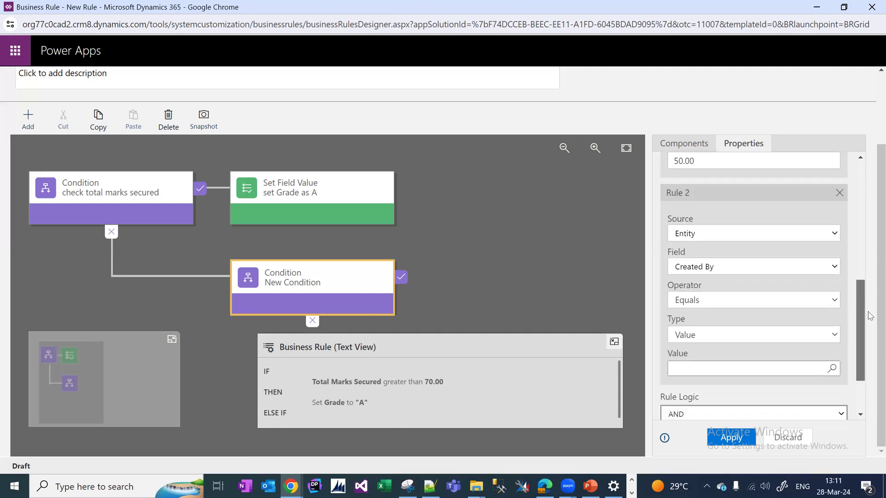
Step: Configure the Grade B condition's second rule as Total Marks is less than the value 71
left_click(783, 269)
key("End")
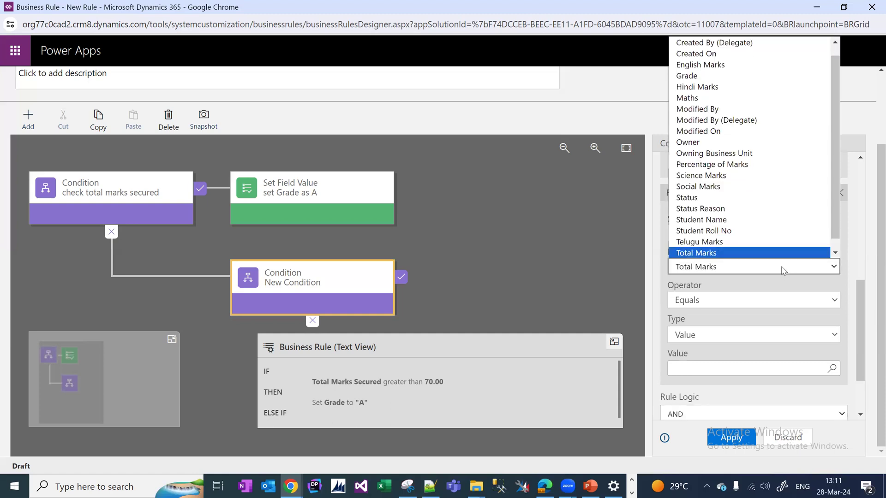
left_click(783, 270)
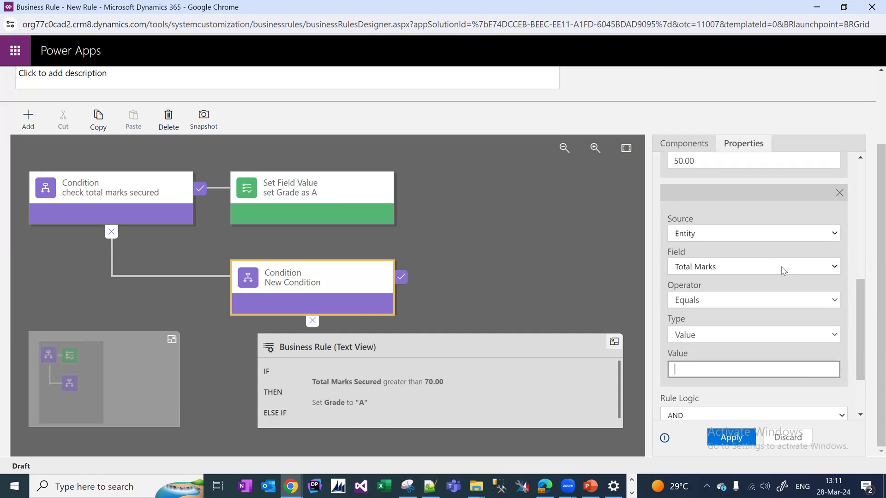
left_click(792, 306)
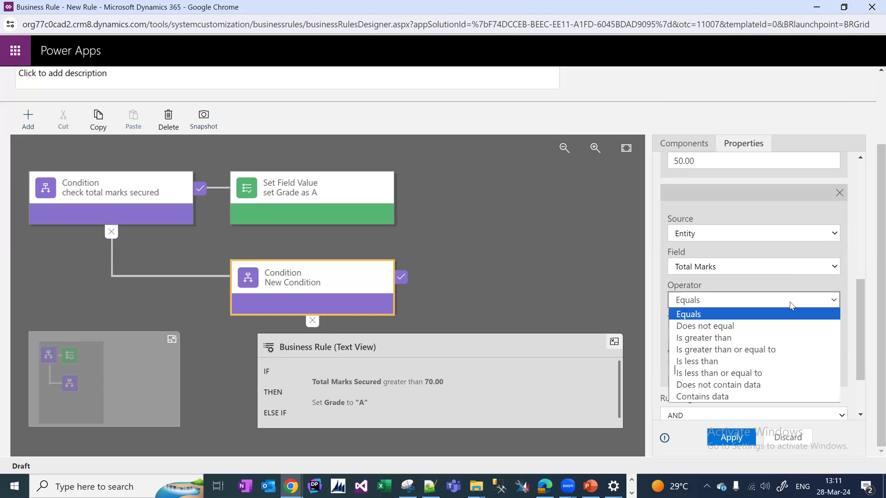
left_click(742, 359)
type("70")
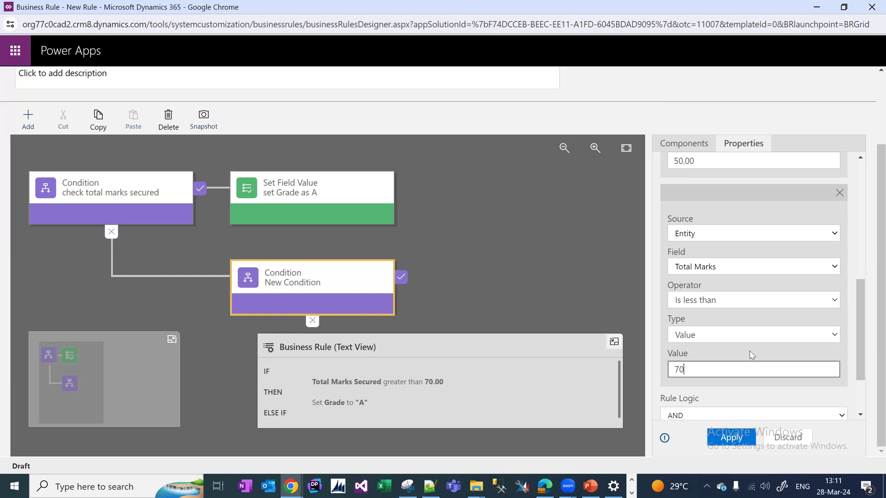
key("BackSpace")
type("1")
mouse_move(860, 350)
left_mouse_down()
mouse_move(861, 300)
mouse_move(862, 354)
mouse_move(861, 336)
left_mouse_up()
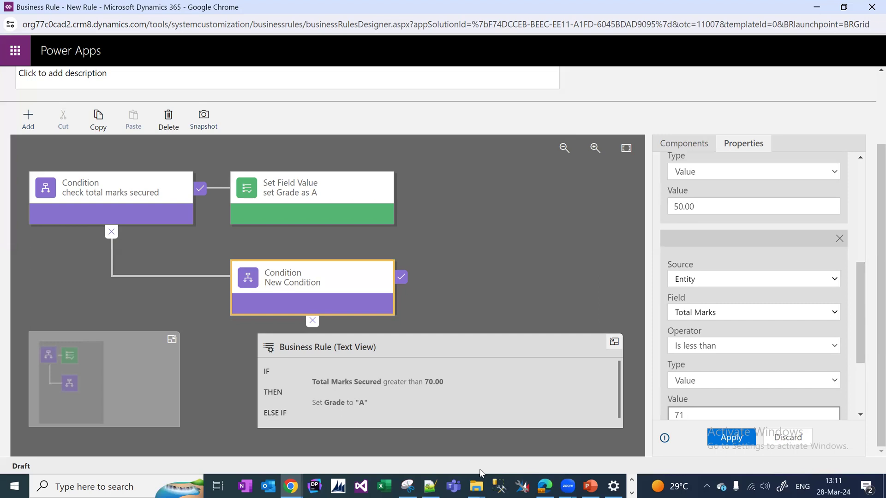
Step: Recheck the Grade A and Grade B thresholds in the Notepad++ notes, and return to the business rule designer in Chrome
left_click(432, 487)
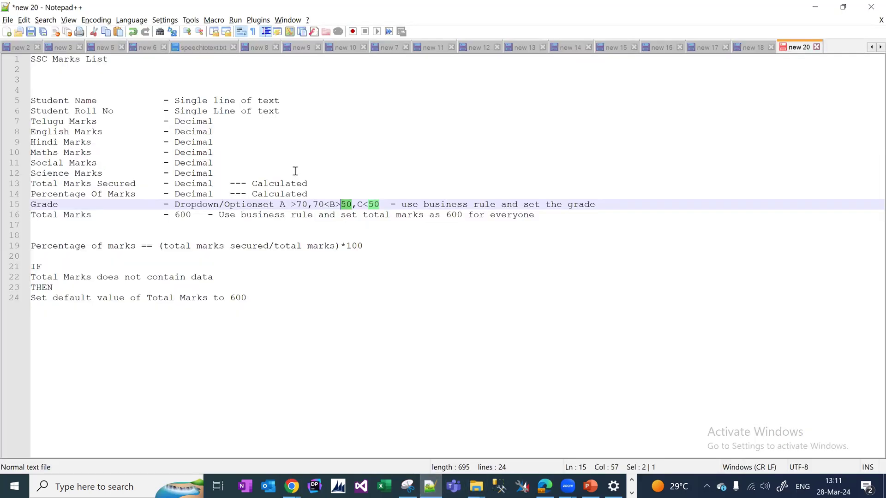
left_click(246, 215)
left_click(297, 204)
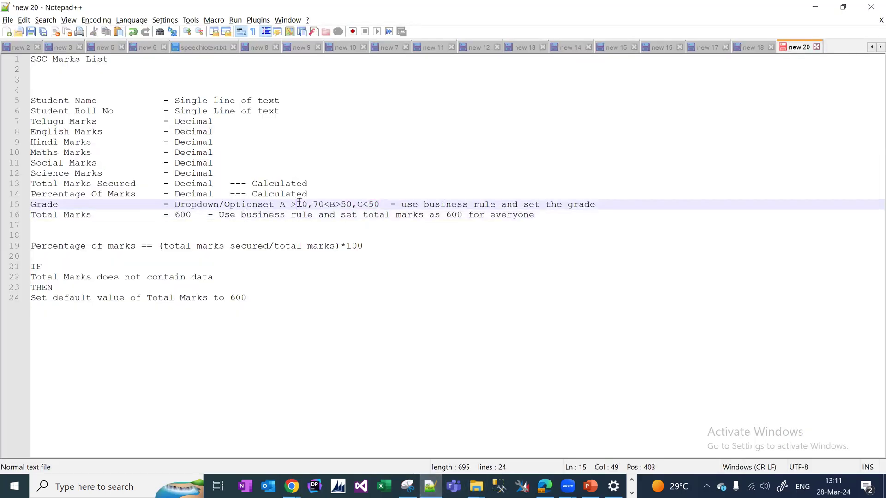
type("=")
key("BackSpace")
left_click(325, 203)
key("alt+Tab")
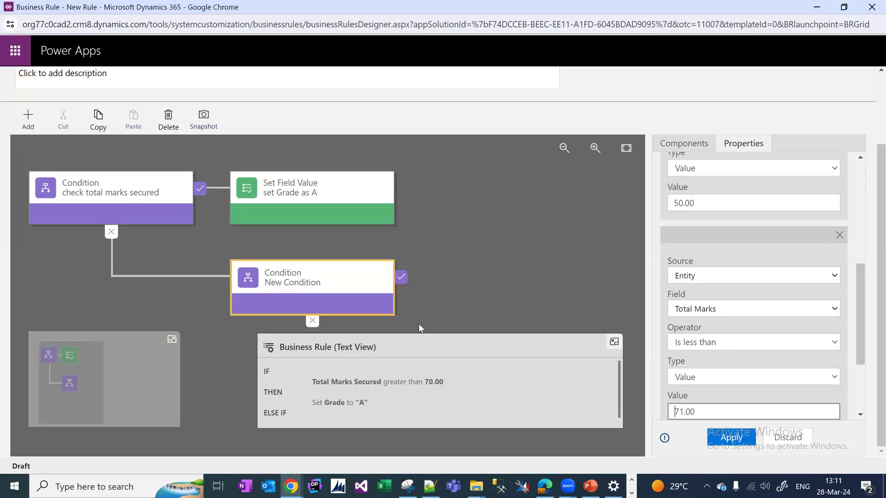
Step: Set the second rule's comparison value to 70 and apply the Grade B condition
scroll(865, 337, "down", 1)
scroll(865, 336, "down", 1)
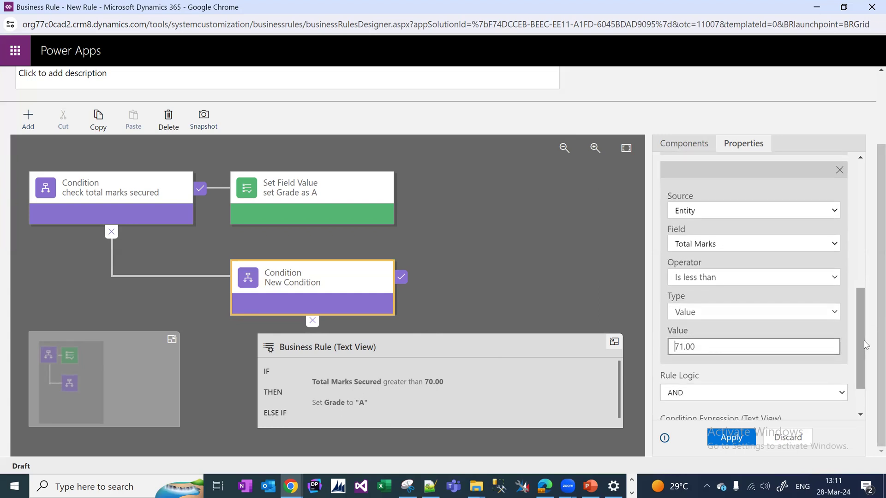
key("BackSpace")
type("0")
left_click(736, 436)
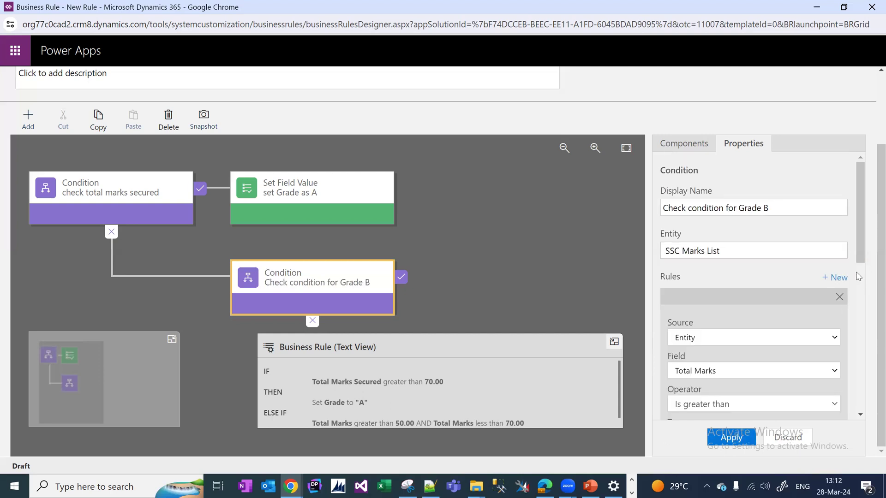
Step: Review the properties of the "set Grade as A" action
left_click(334, 195)
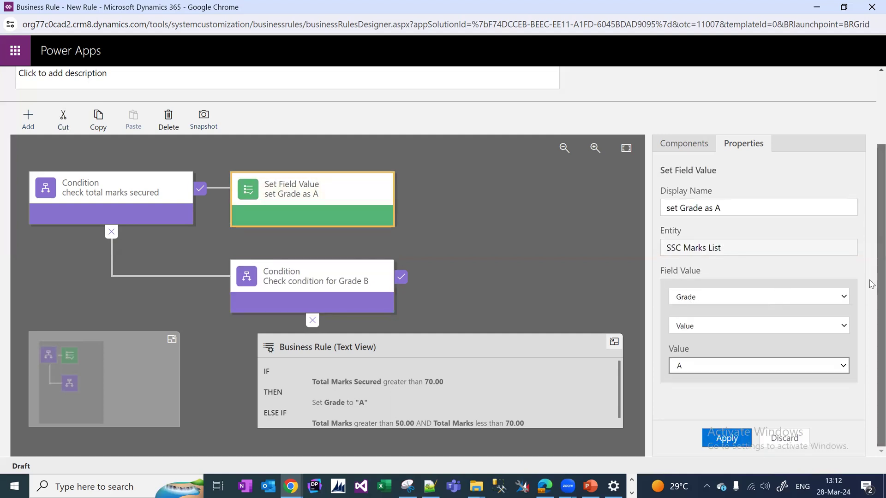
left_click(142, 205)
scroll(143, 204, "up", 2)
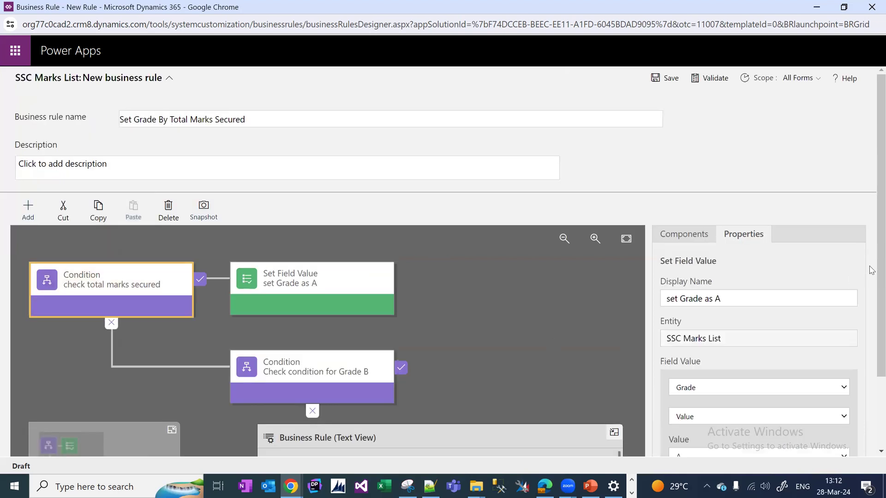
scroll(871, 272, "down", 2)
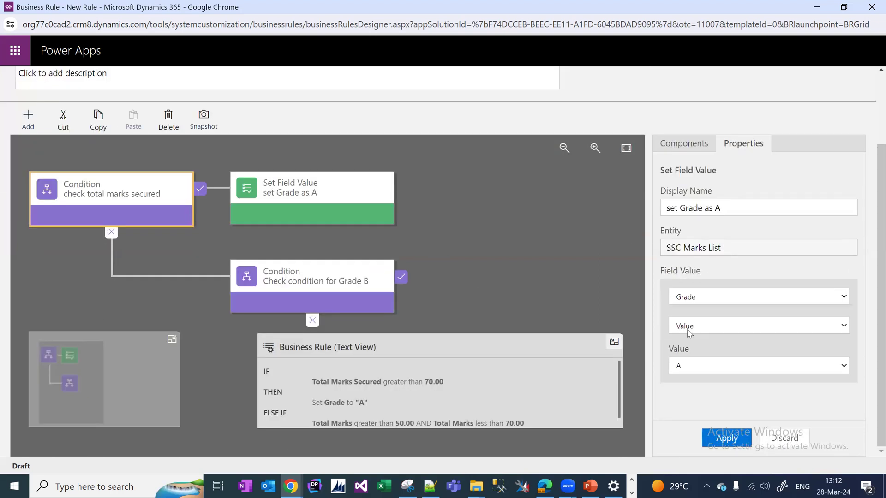
scroll(147, 194, "up", 2)
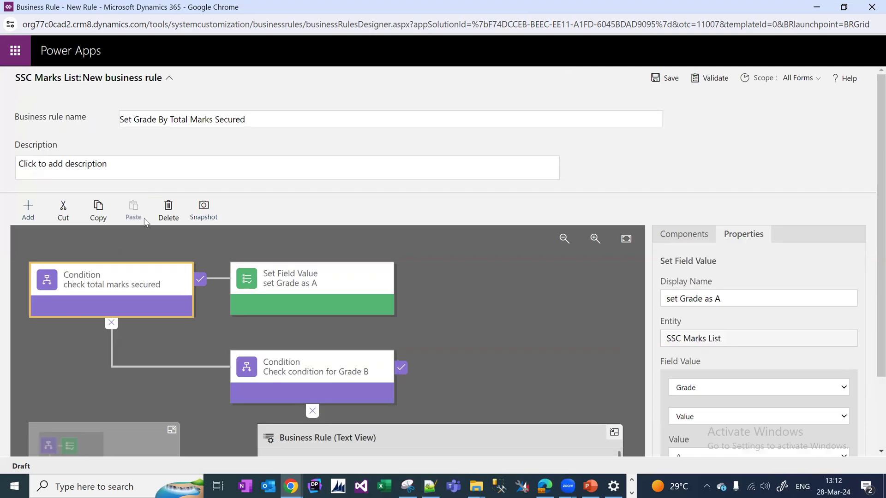
Step: Change the "check total marks secured" condition's rule to is greater than or equal to 71
left_click(140, 274)
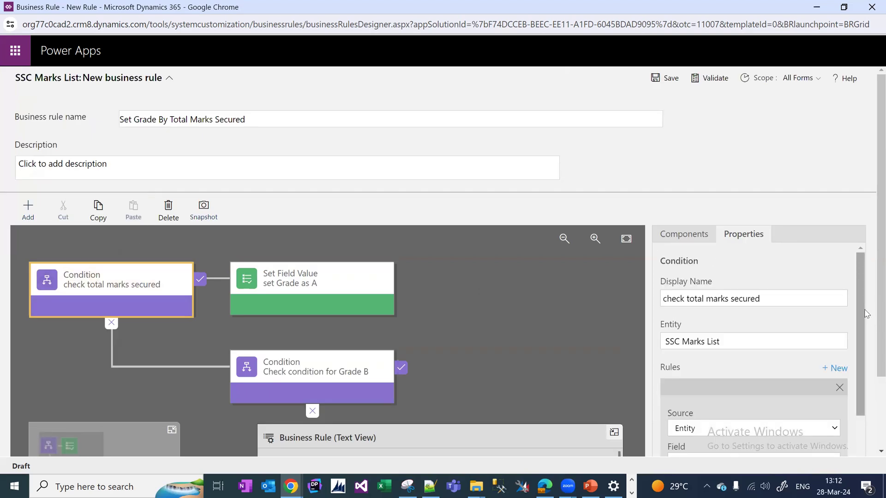
scroll(869, 325, "down", 3)
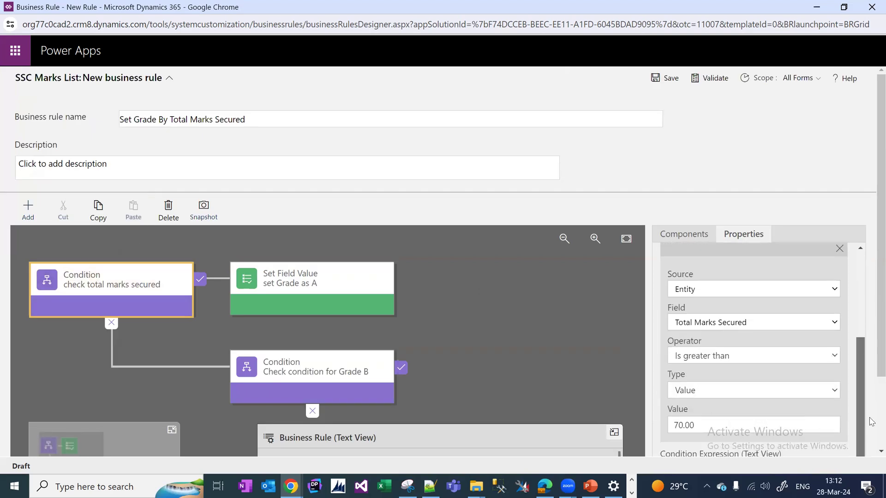
left_click(695, 423)
type("1")
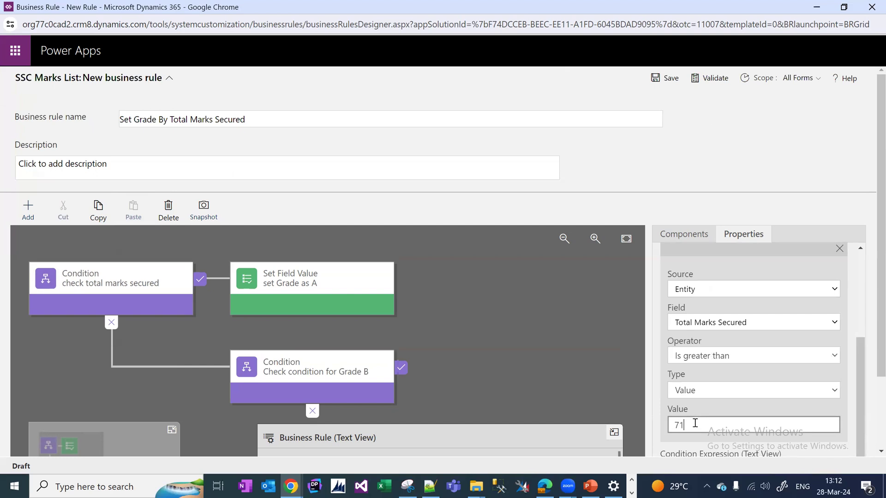
key("shift+Tab")
key("shift+Tab")
key("alt+Down")
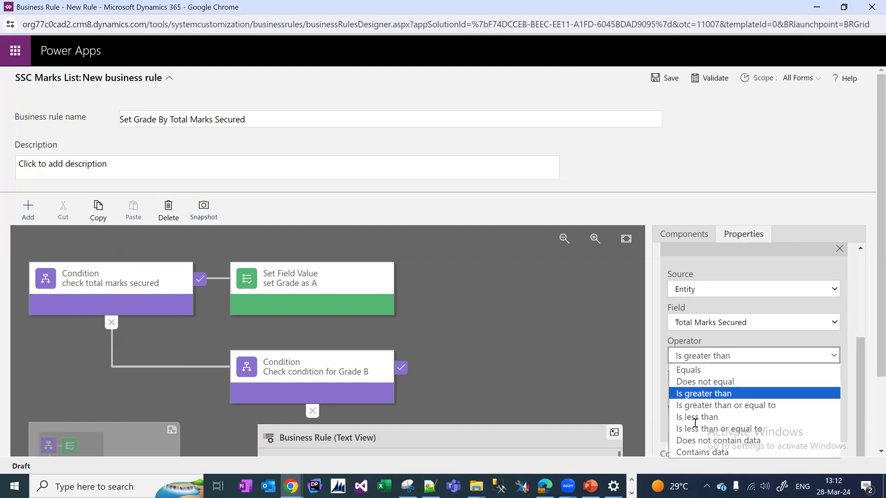
key("Down")
key("Return")
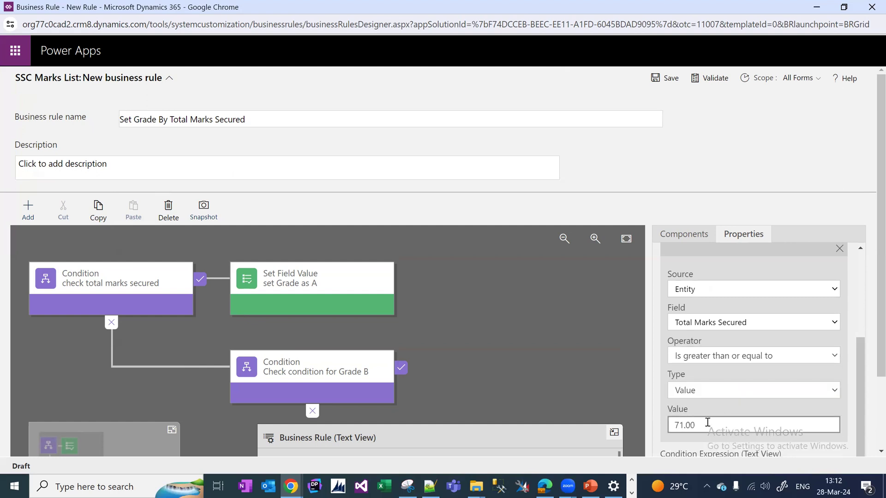
Step: Set the "check total marks secured" condition's comparison value to 70 and apply the change
left_click(706, 424)
type("70")
scroll(880, 231, "down", 2)
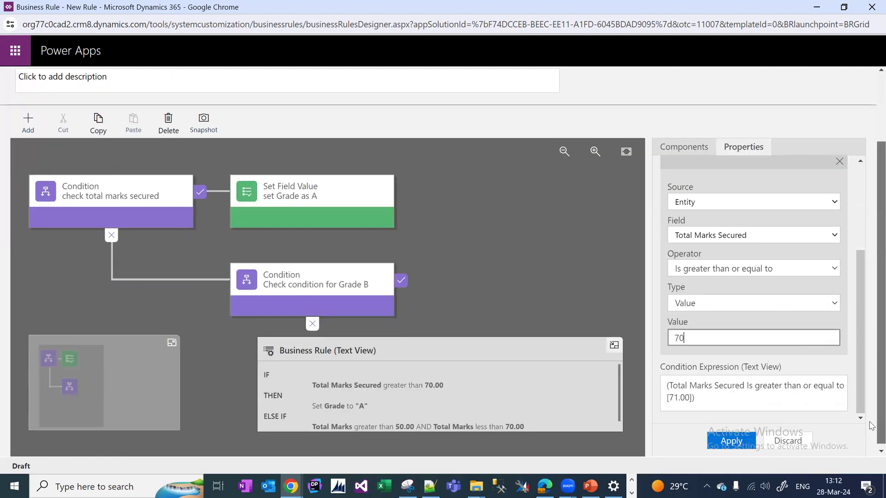
left_click(743, 442)
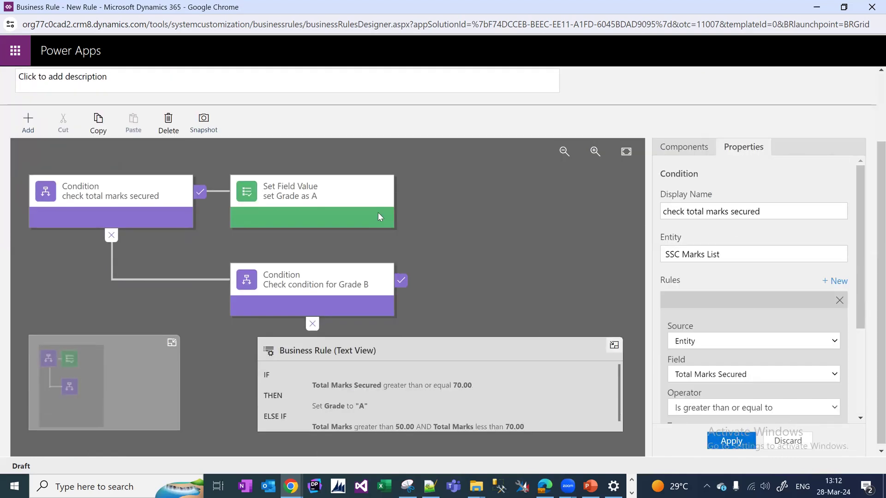
Step: Review the Grade B condition's rules, compare them with the grade thresholds in the Notepad++ notes, and return to the designer in Chrome
left_click(350, 289)
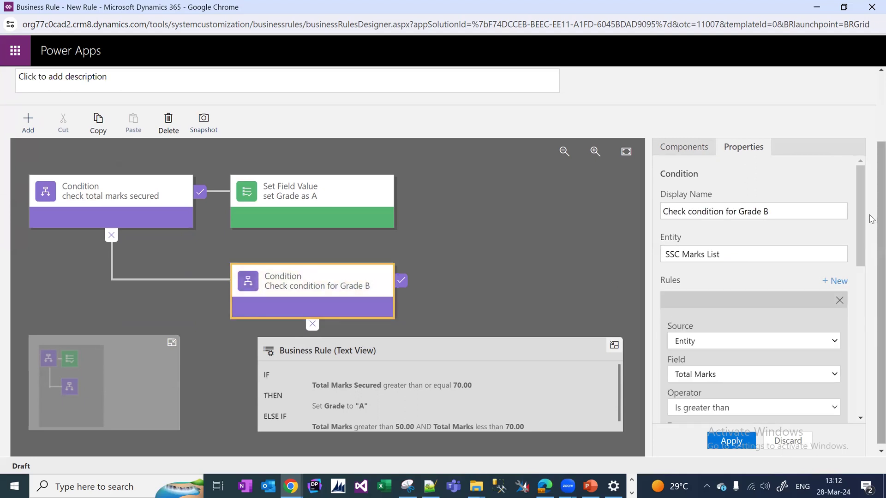
left_click_drag(861, 218, 872, 340)
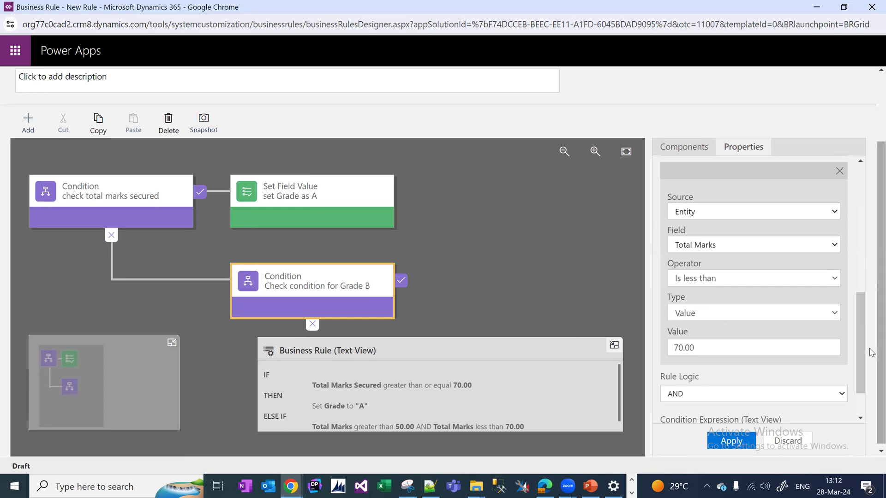
left_click_drag(860, 315, 865, 348)
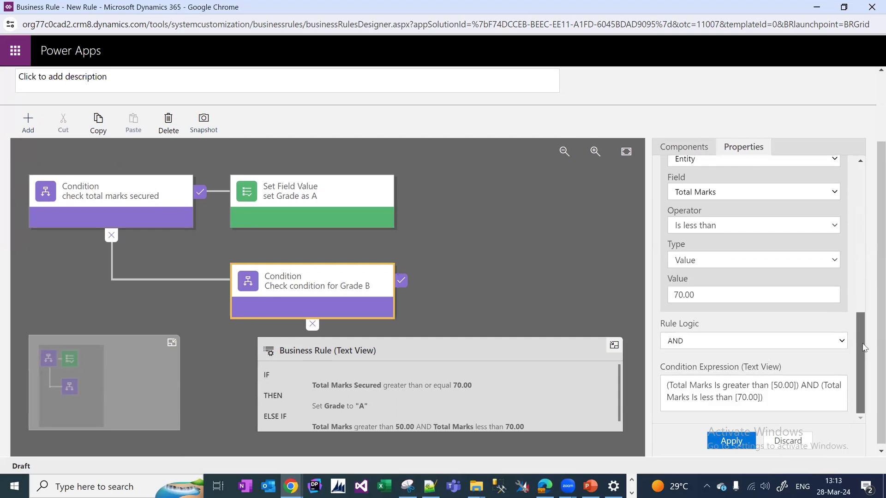
left_click(614, 345)
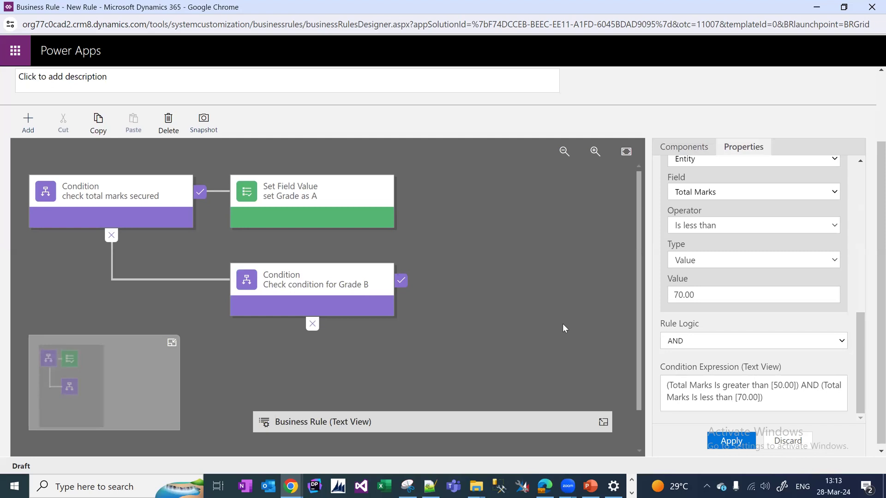
left_click(430, 487)
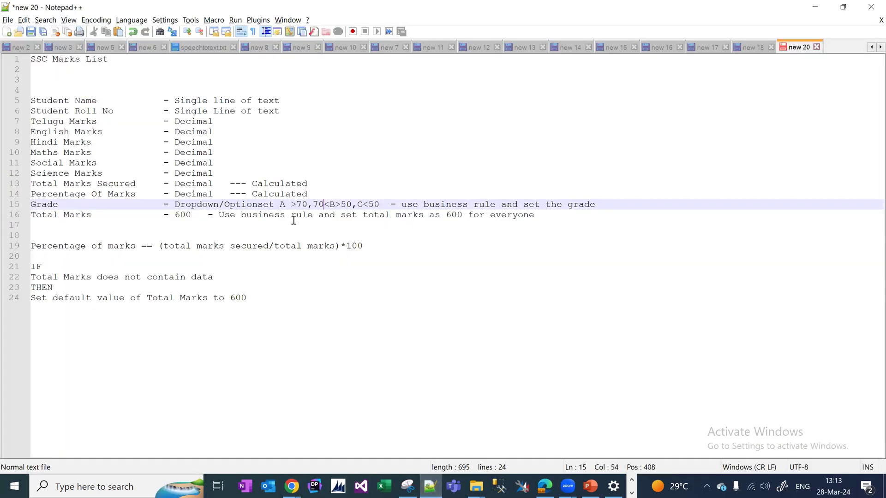
left_click_drag(300, 205, 348, 206)
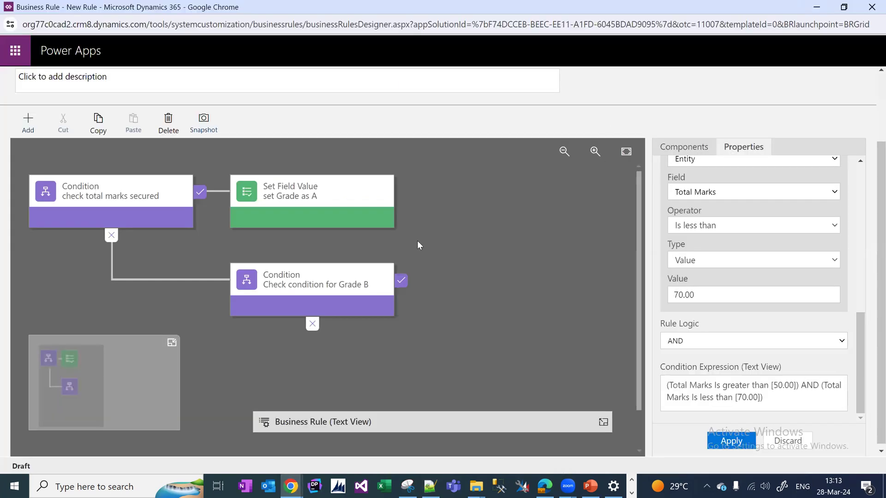
left_click(815, 7)
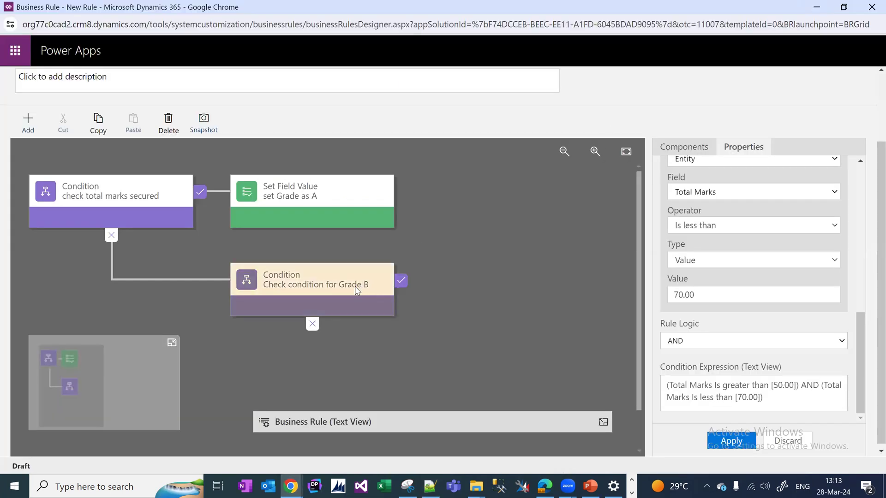
Step: Add a Set Field Value action to the true branch of the "Check condition for Grade B" condition
left_click(37, 132)
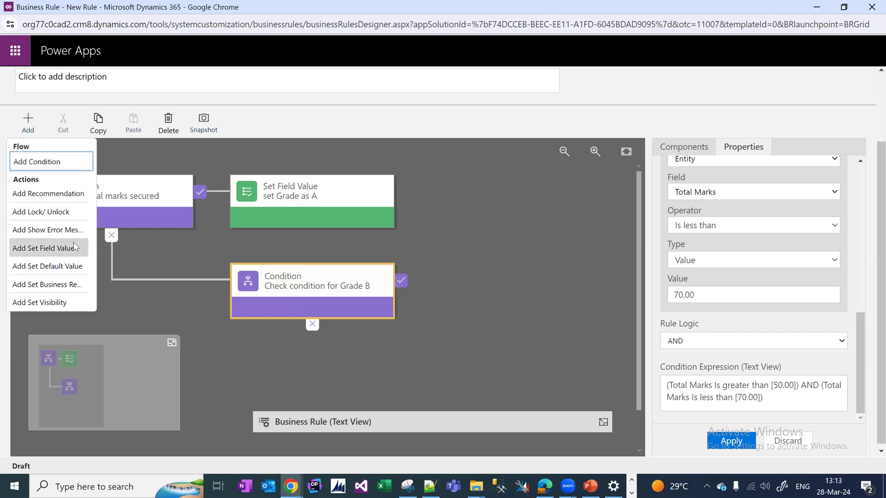
left_click(79, 242)
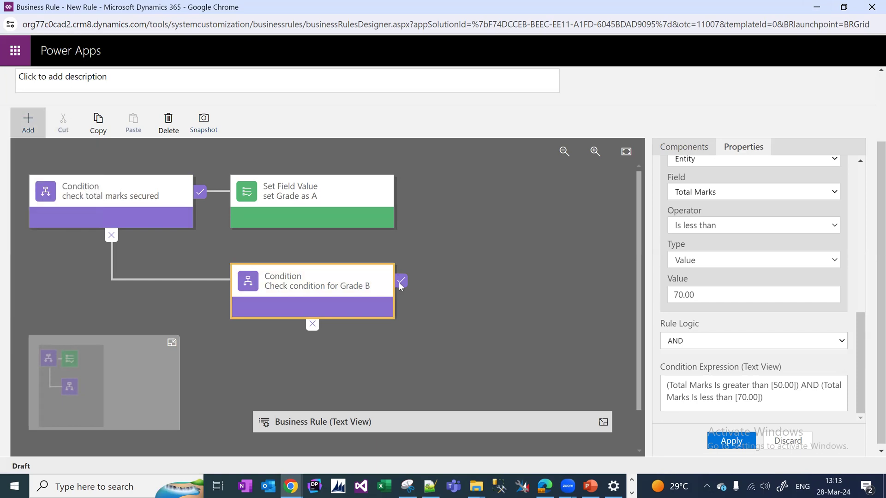
left_click(21, 124)
left_click(46, 248)
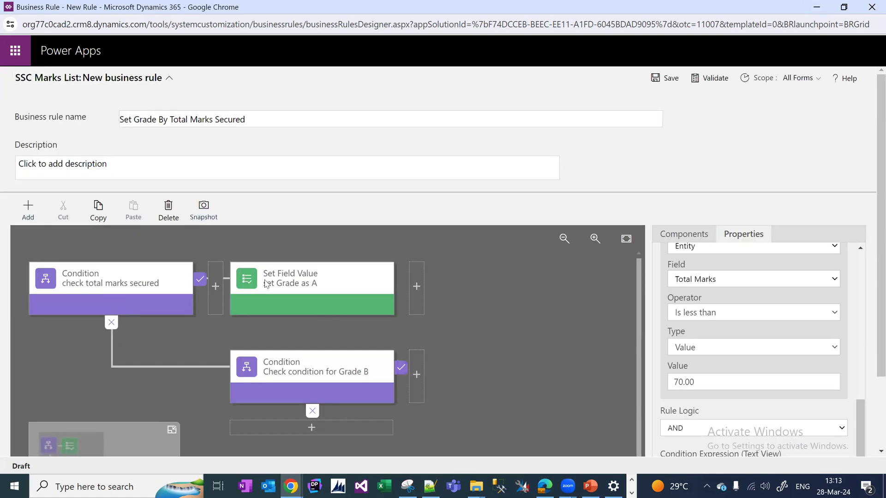
left_click(416, 375)
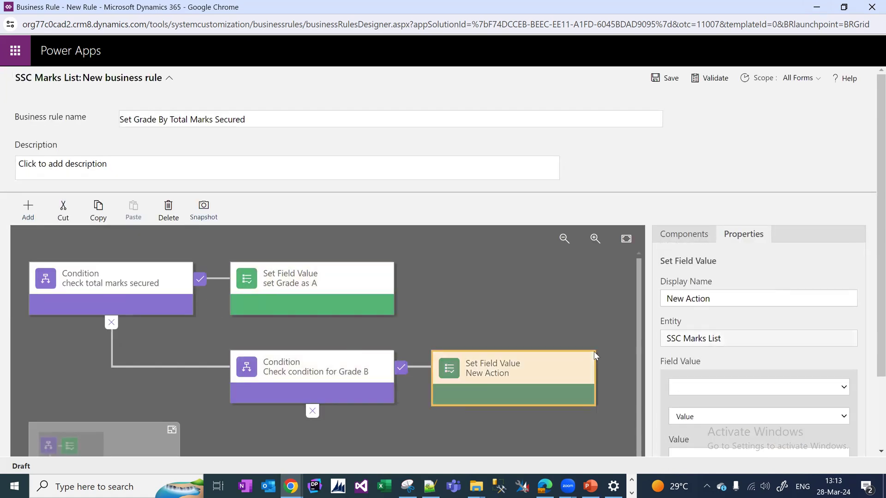
Step: Name the new action "Set B Grade", have it set the Grade field to the value B, and apply it
scroll(871, 319, "down", 2)
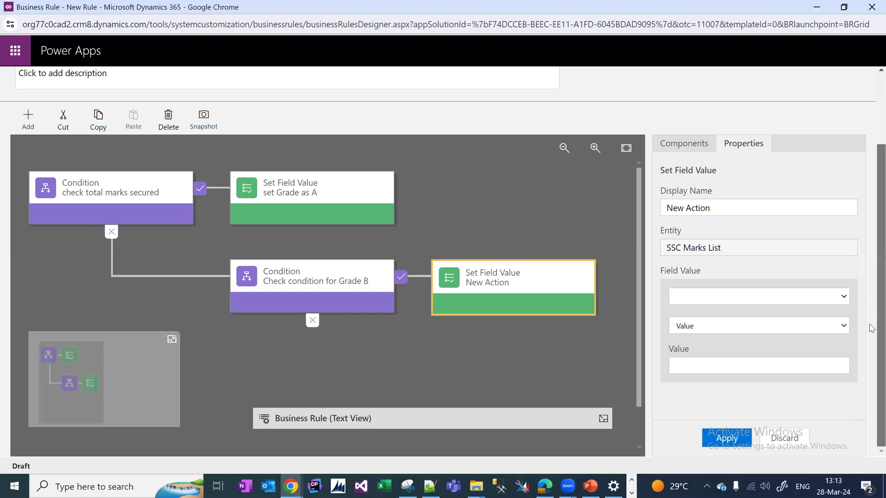
left_click(771, 303)
left_click(770, 299)
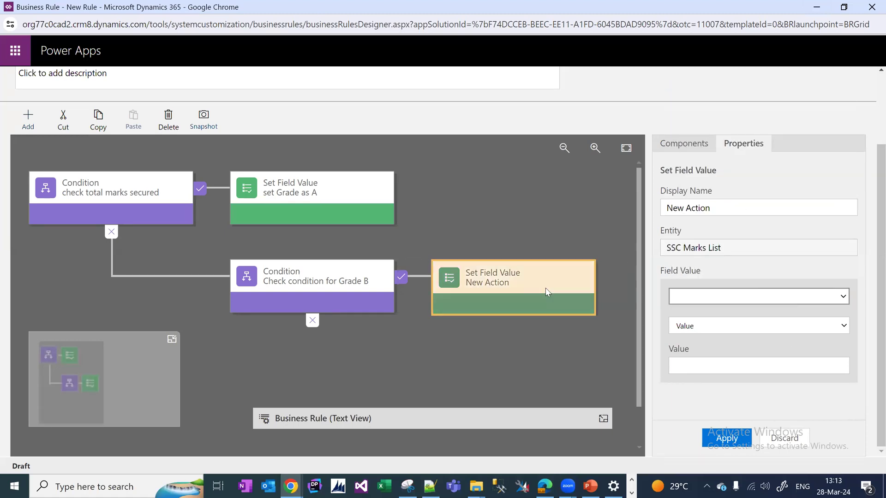
left_click(748, 207)
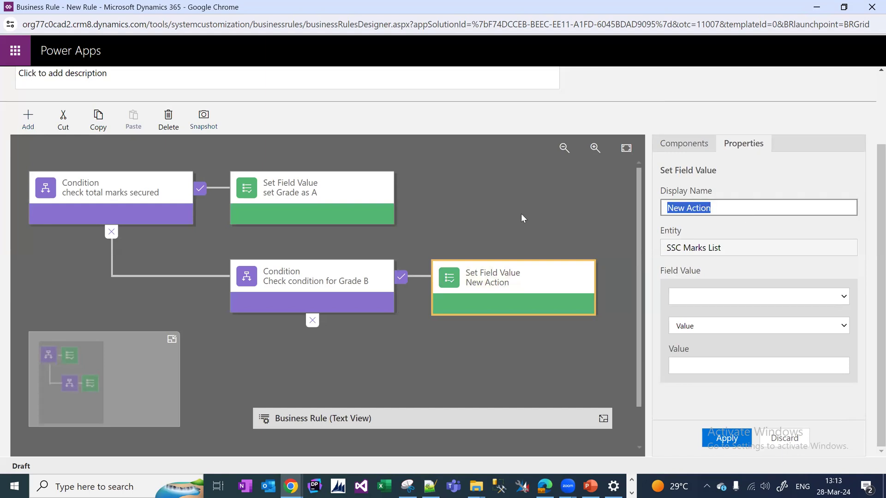
type("Set B Grade")
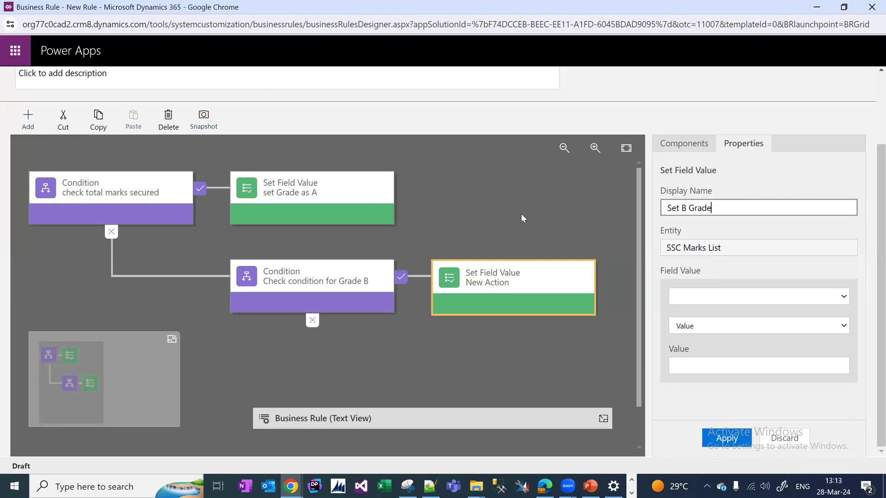
left_click(809, 296)
key("g")
key("Return")
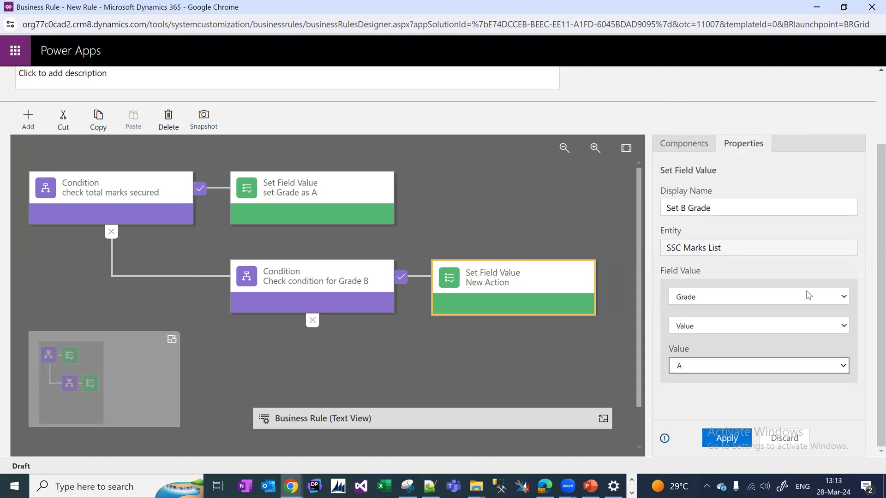
left_click(789, 365)
left_click(785, 384)
left_click(735, 442)
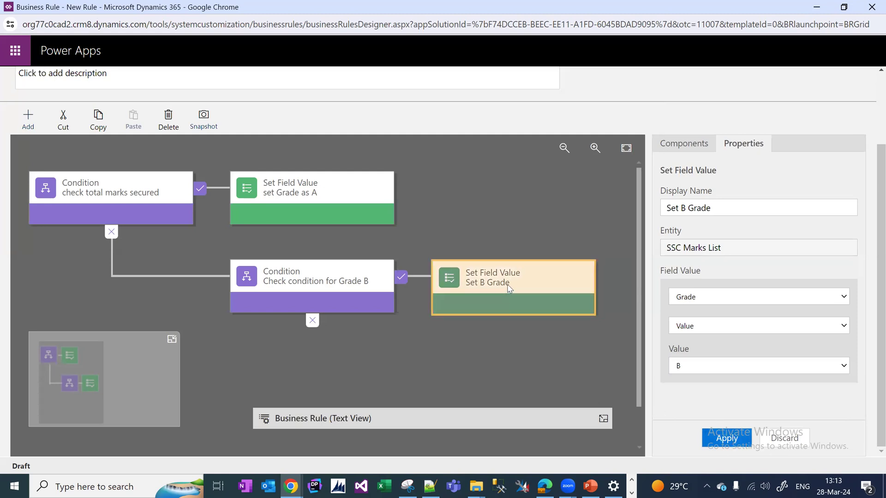
Step: Copy the "Set B Grade" action and paste it into the false branch of the Grade B condition
left_click(97, 121)
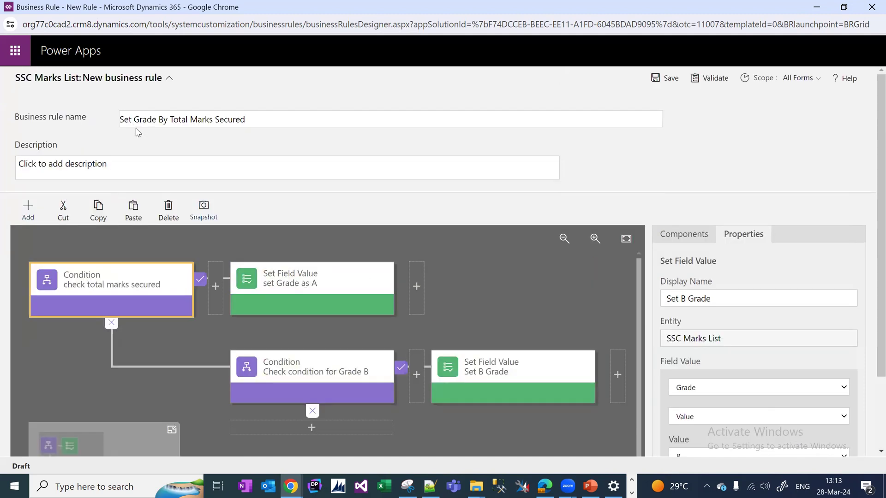
scroll(336, 424, "up", 2)
left_click(334, 427)
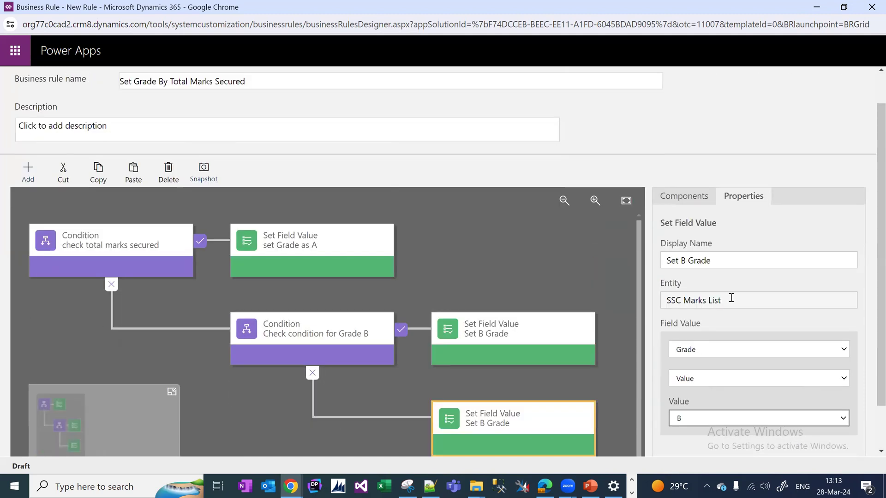
Step: Rename the pasted action "Set c Grade", set its Grade value to C, and apply it
left_click(686, 260)
key("BackSpace")
type("C")
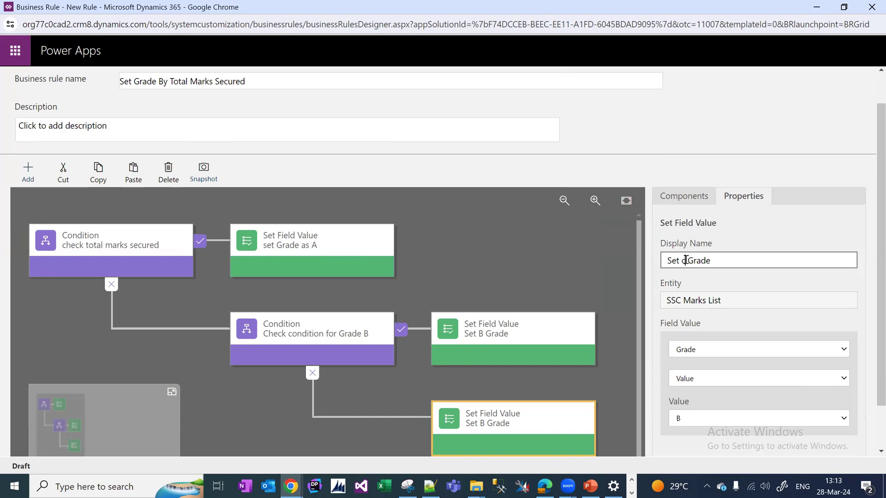
left_click(764, 419)
left_click(716, 447)
left_click(716, 419)
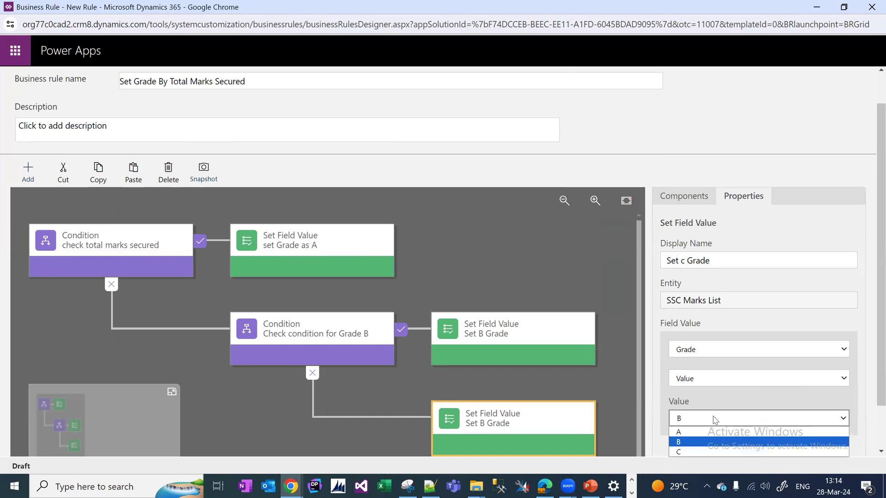
left_click(687, 451)
scroll(871, 349, "down", 1)
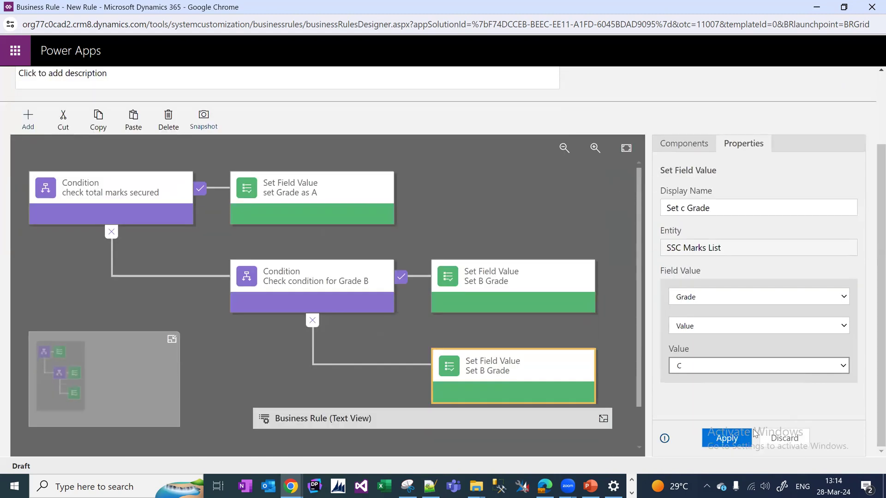
left_click(727, 438)
Step: Copy the full text view of the business rule and paste it below the existing notes in Notepad++
left_click(603, 419)
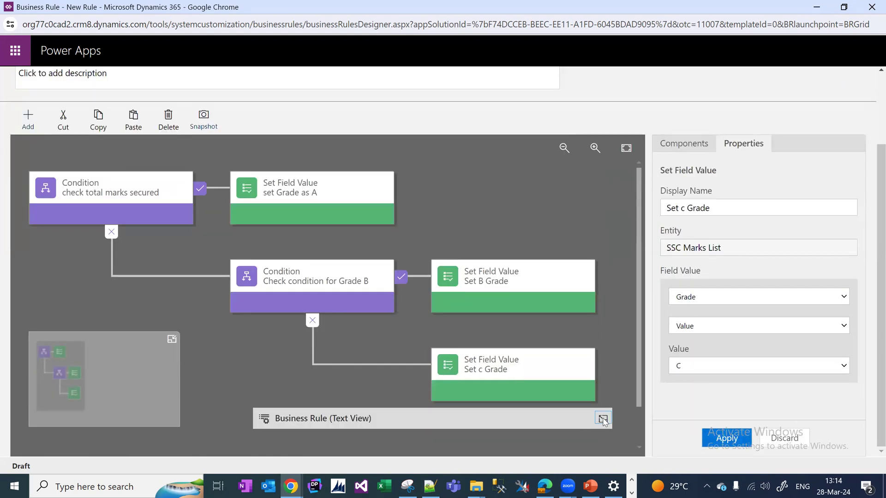
left_click(314, 413)
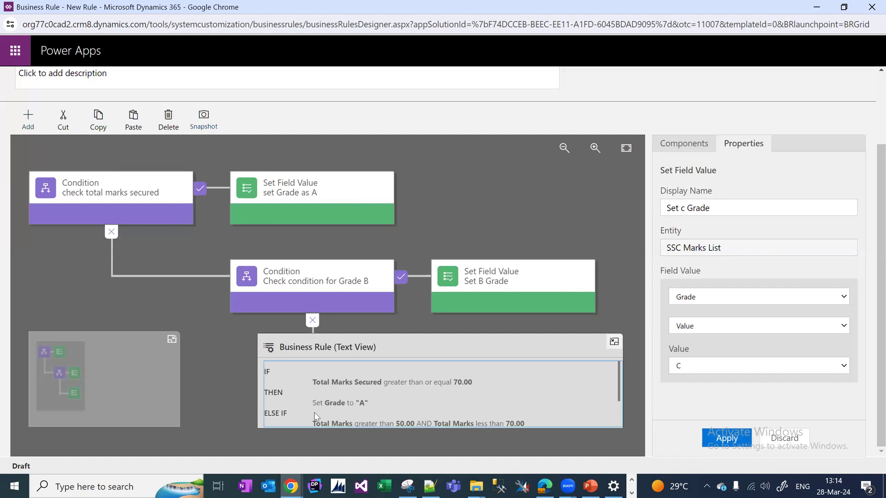
key("ctrl+a")
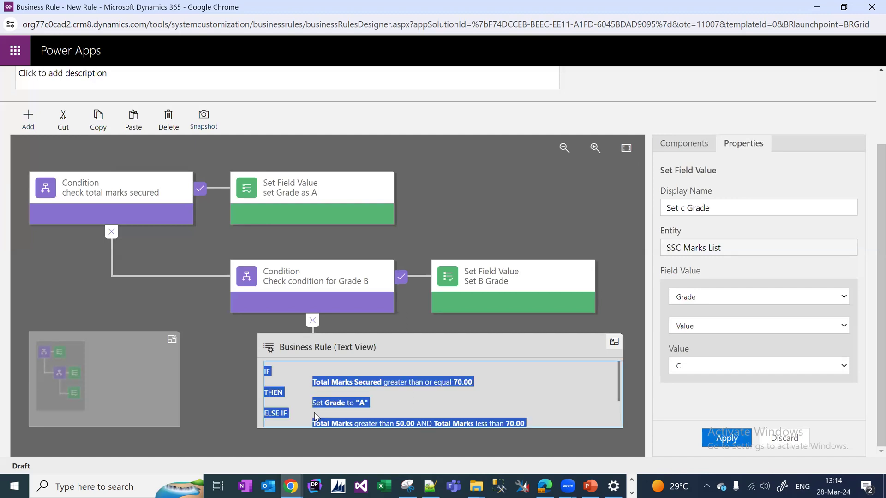
left_click(315, 416)
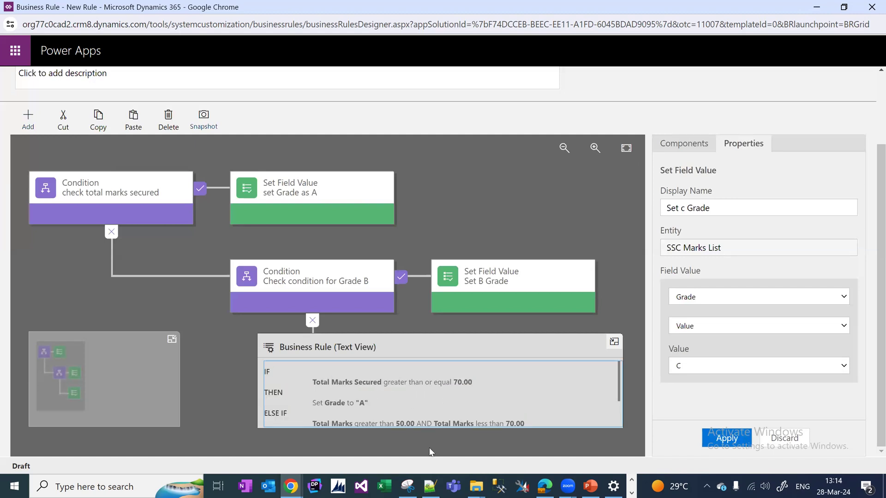
left_click(431, 485)
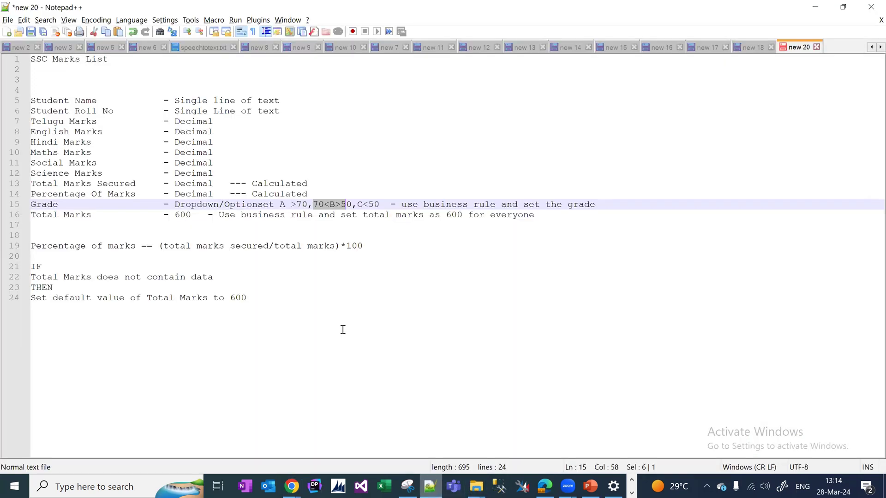
left_click(343, 329)
key("Return")
key("Return")
key("Return")
key("Return")
key("ctrl+v")
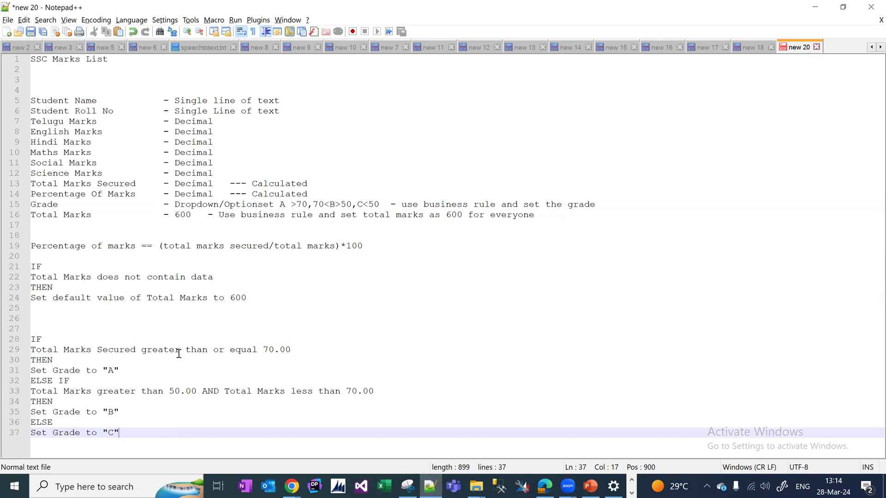
Step: Review the pasted IF / ELSE IF / ELSE grade logic in the notes, and return to the business rule designer in Chrome
left_click(294, 350)
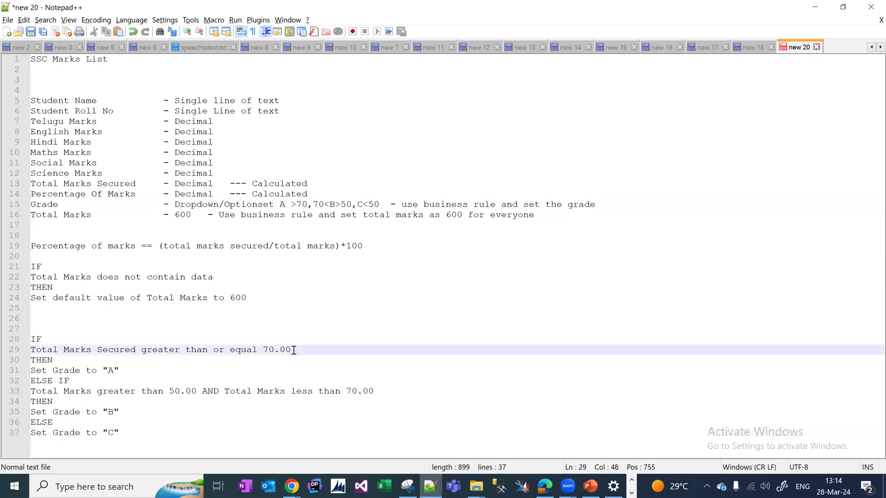
left_click(124, 371)
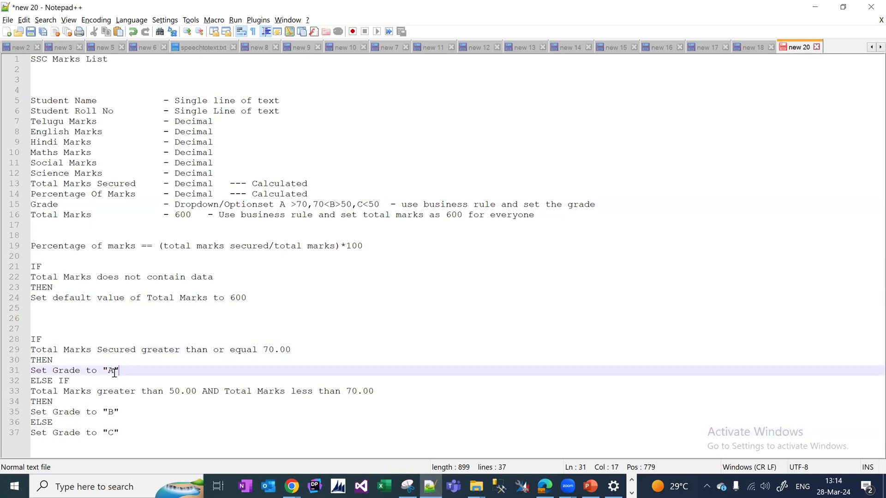
left_click(110, 410)
double_click(113, 432)
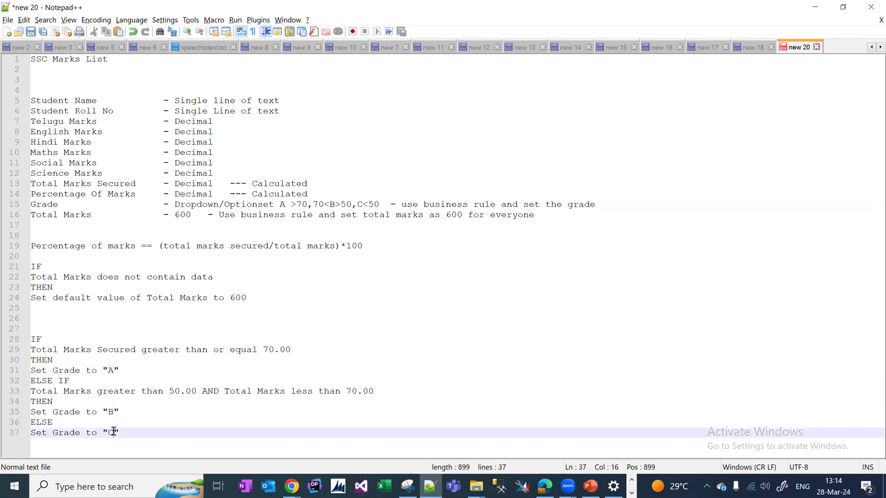
left_click(125, 424)
left_click_drag(130, 432, 62, 408)
key("alt+Tab")
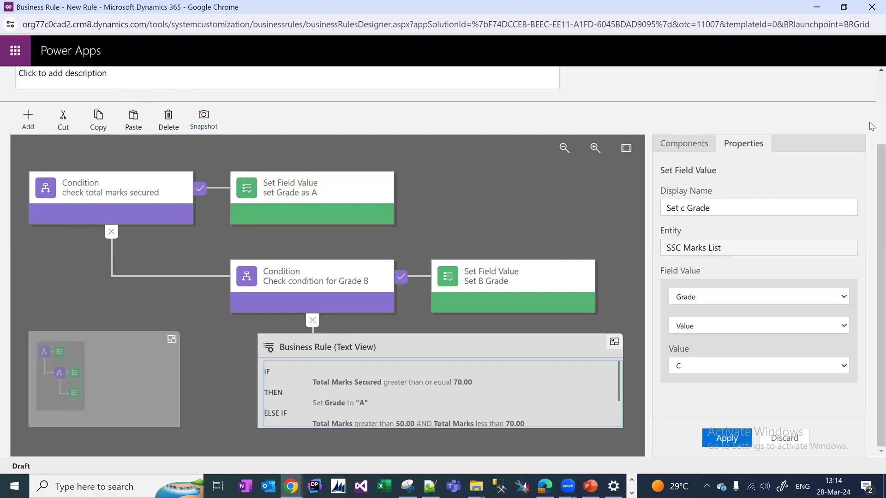
scroll(872, 125, "up", 2)
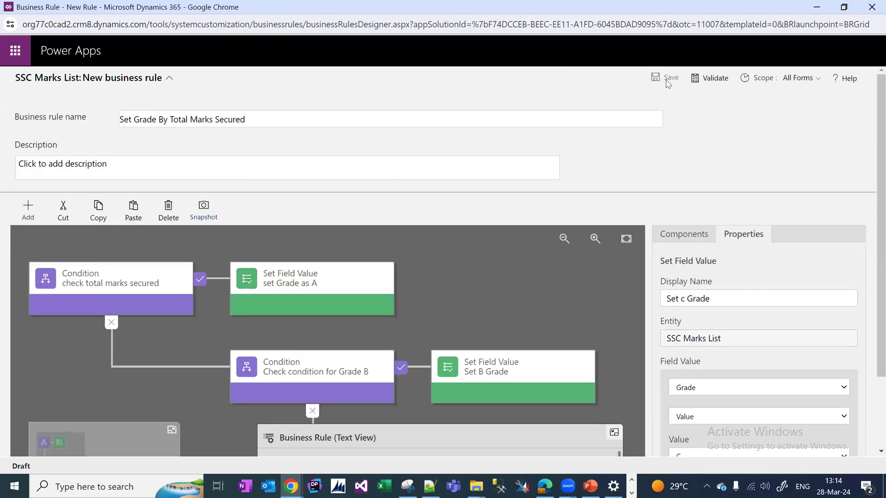
Step: Save and activate the "Set Grade By Total Marks Secured" business rule, and leave its designer window
left_click(668, 82)
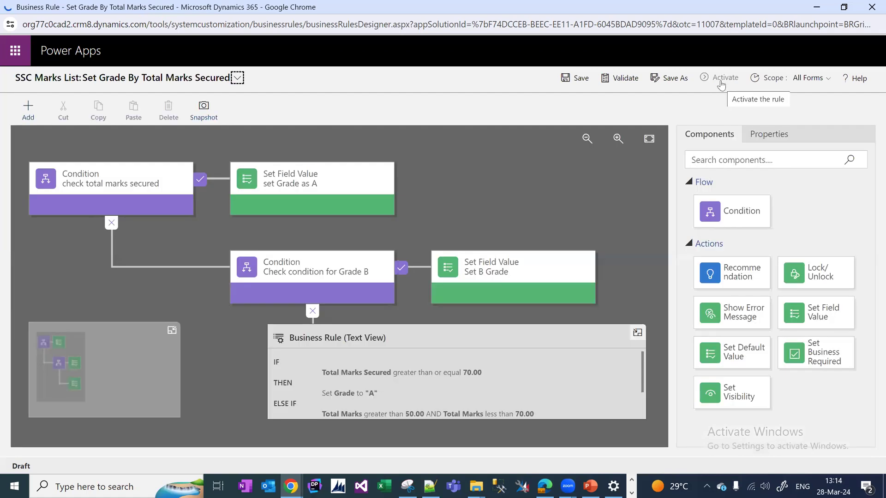
left_click(722, 85)
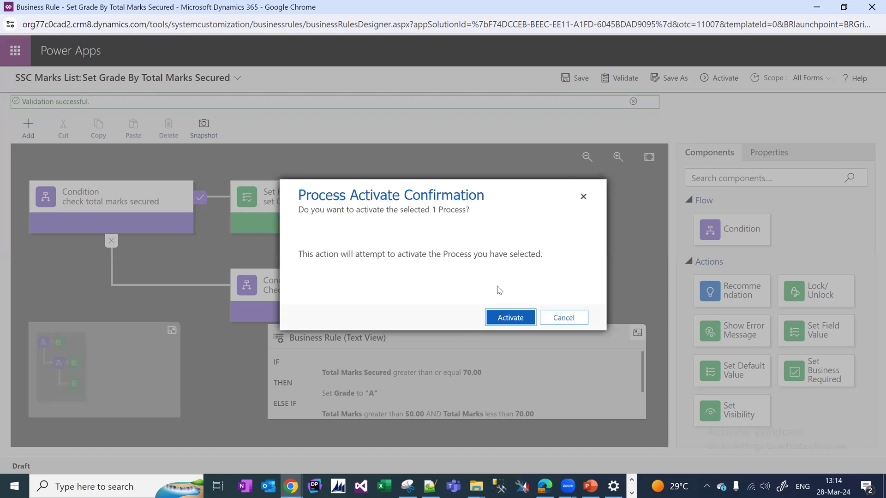
left_click(502, 319)
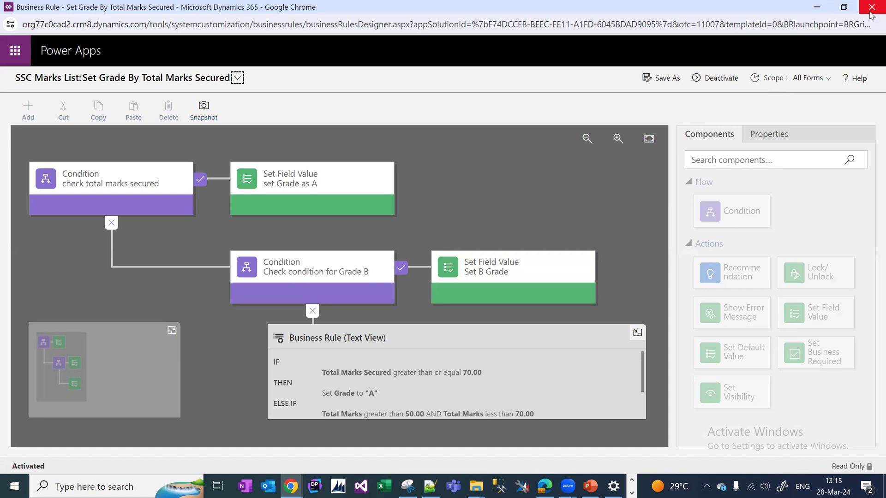
left_click(816, 6)
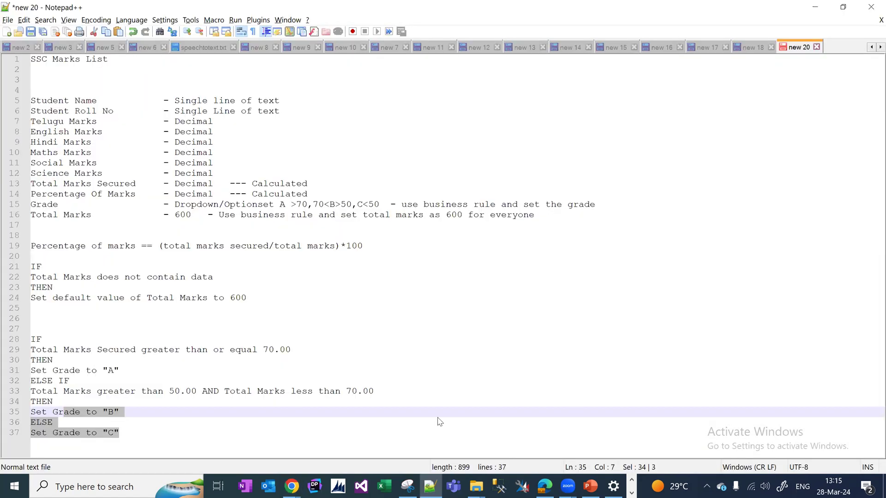
Step: Return to the SSCMarksCustomizations solution window and open the Main form of the SSC Marks List entity for editing
mouse_move(297, 486)
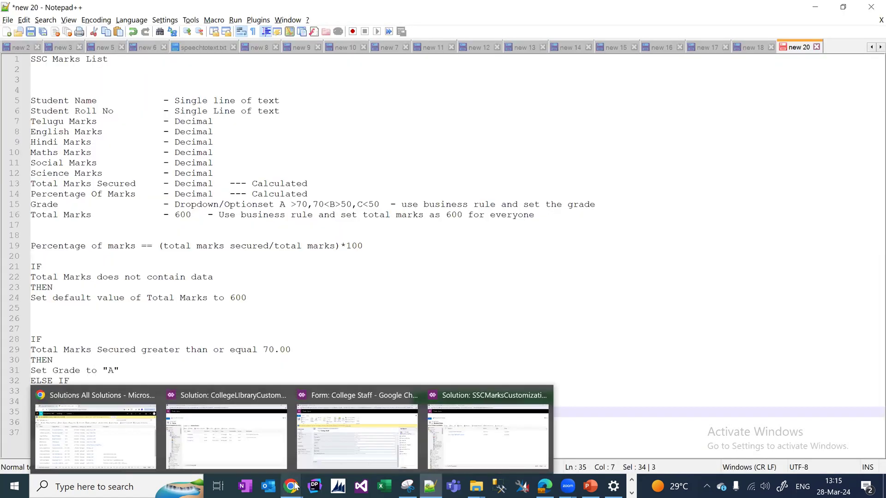
left_click(455, 458)
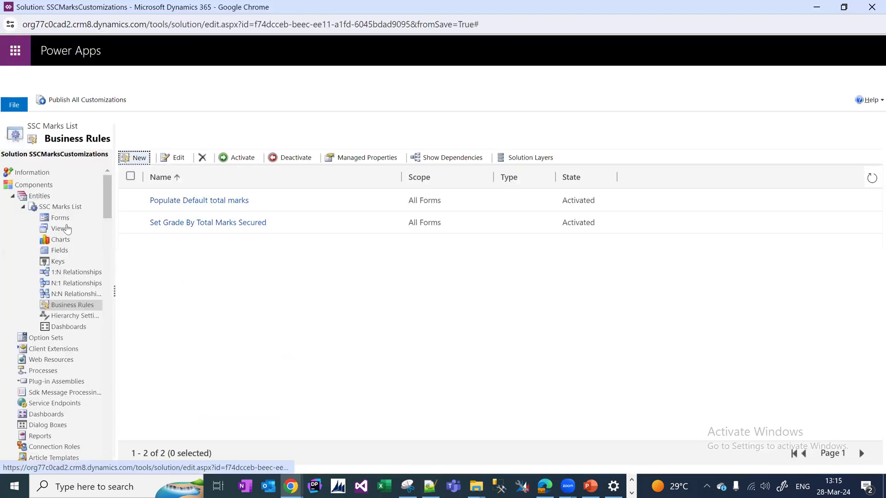
left_click(62, 219)
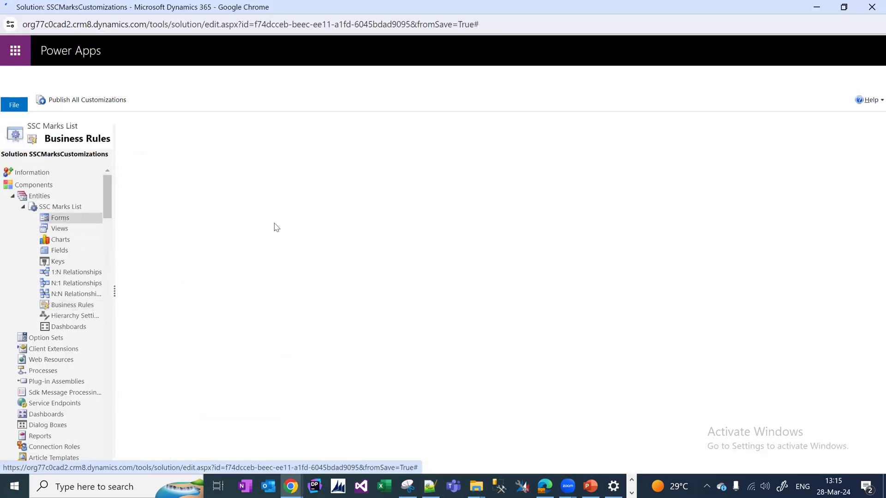
double_click(257, 243)
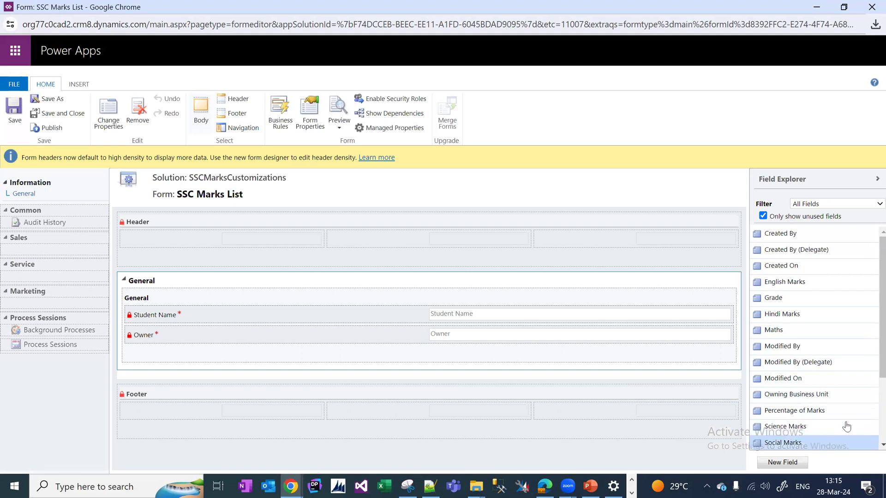
Step: Add Student Roll No, Telugu Marks, English Marks, Hindi Marks, Maths, Science Marks and Social Marks to the form's General section
scroll(856, 417, "down", 3)
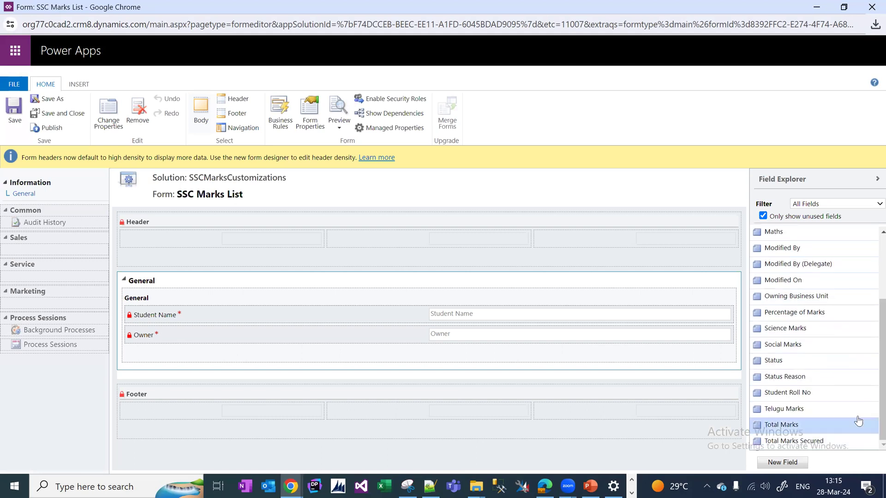
double_click(857, 412)
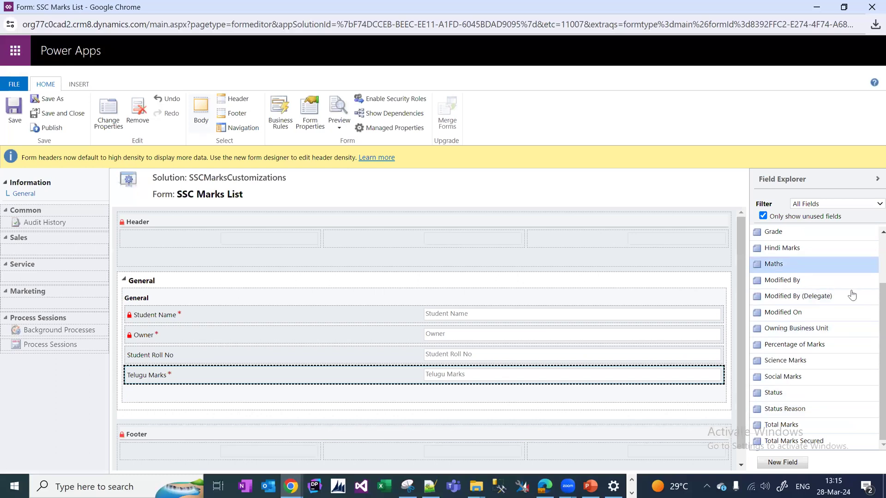
scroll(872, 284, "up", 2)
double_click(807, 282)
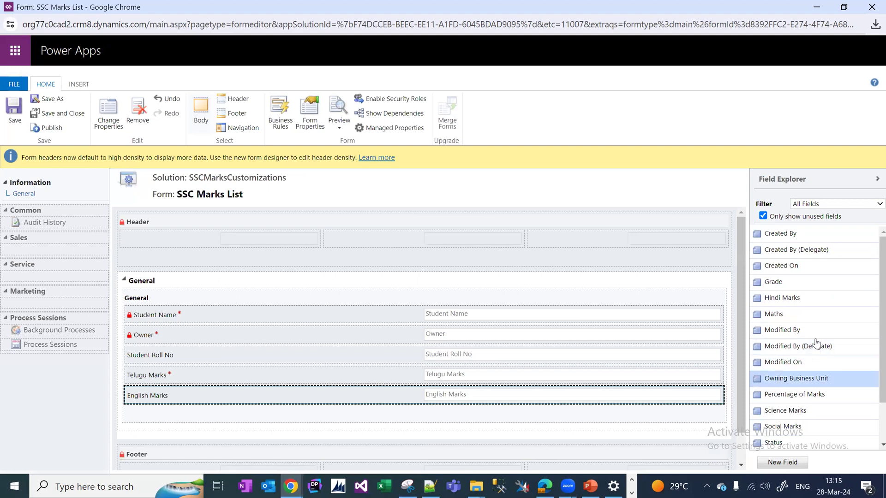
double_click(825, 297)
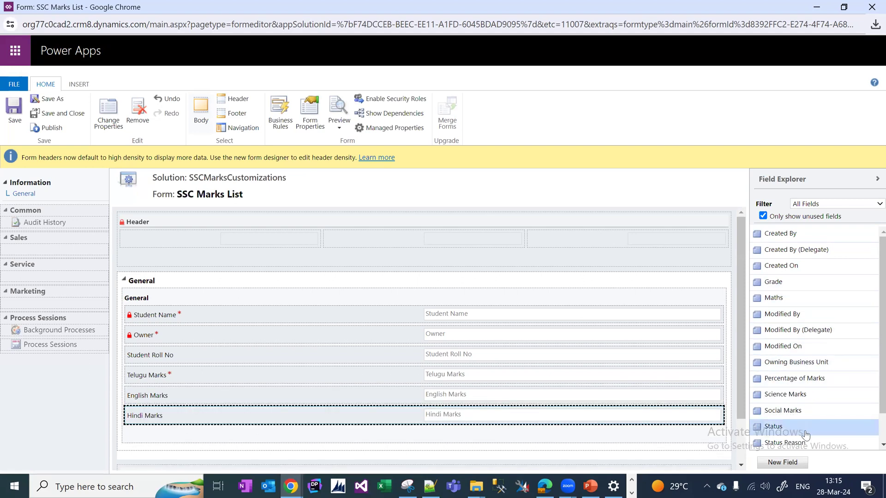
double_click(829, 302)
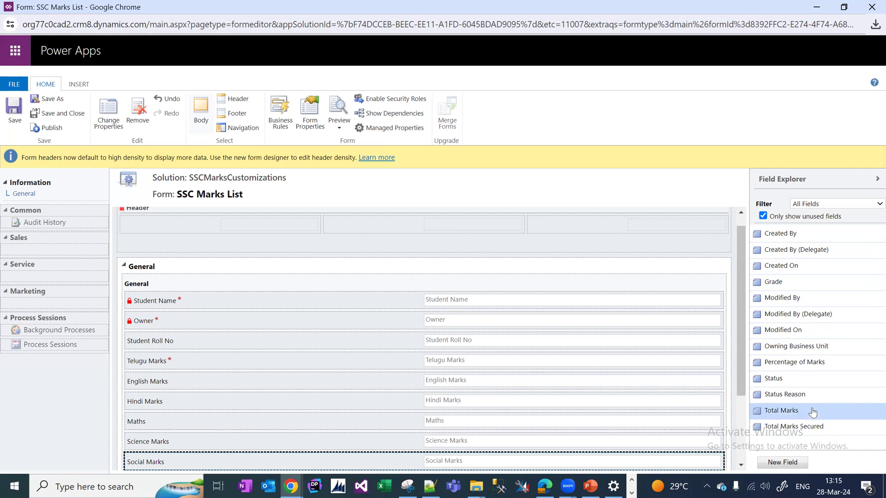
Step: Add the Total Marks Secured, Total Marks and Percentage of Marks fields below Social Marks, and save the form
double_click(828, 415)
key("Up")
key("Up")
key("Up")
key("Return")
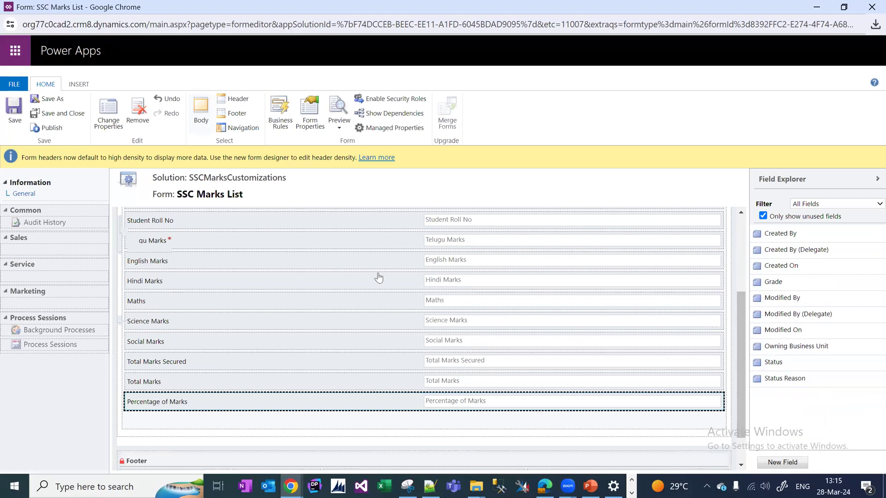
left_click(15, 129)
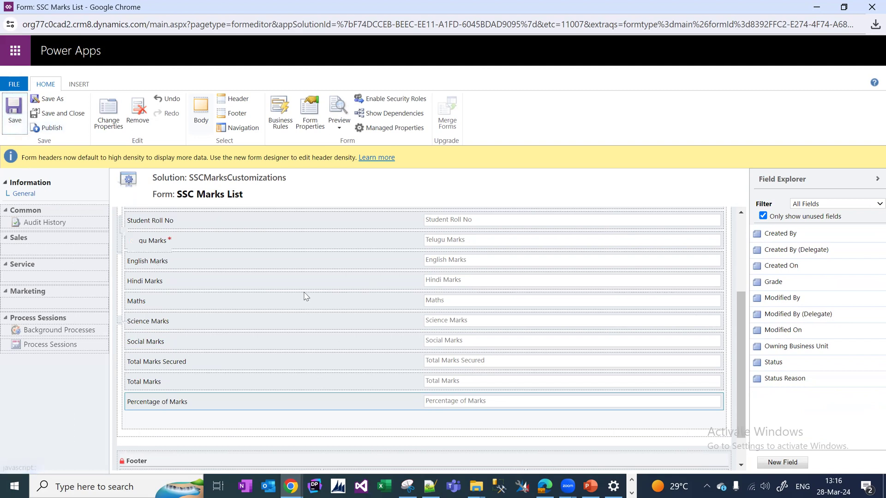
Step: Add the Grade field below Percentage of Marks, and save, publish and close the form
double_click(774, 283)
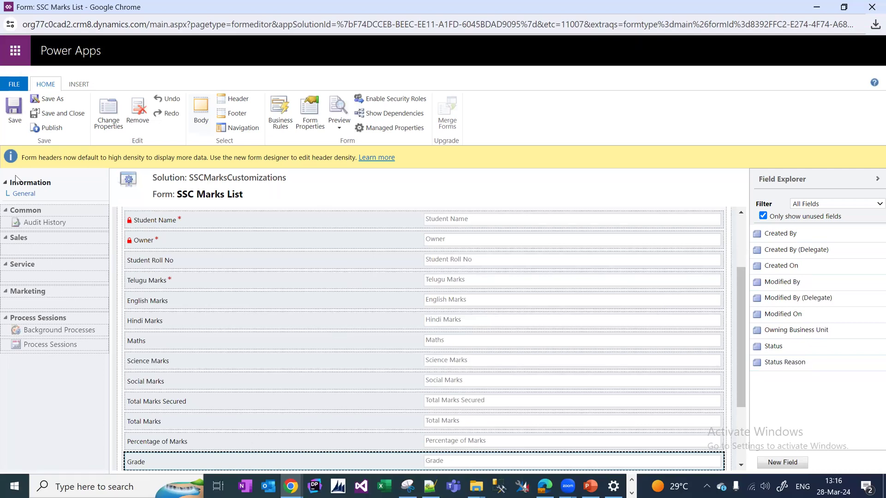
left_click(11, 110)
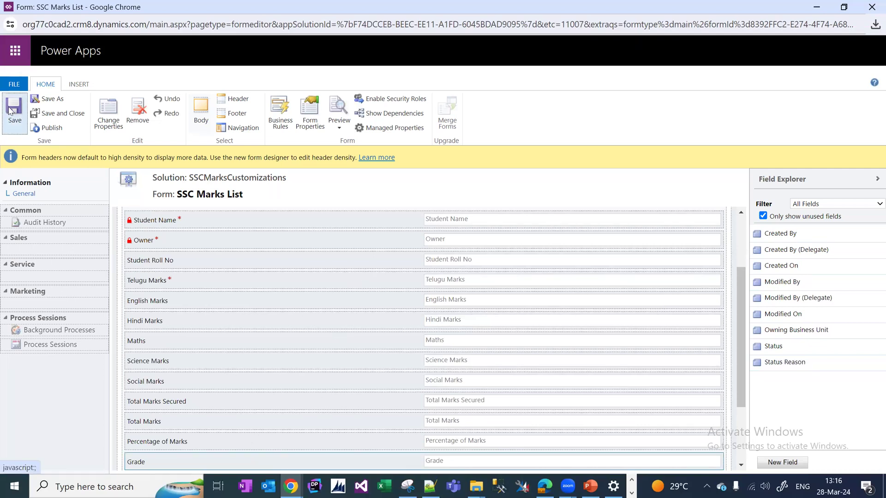
left_click(60, 130)
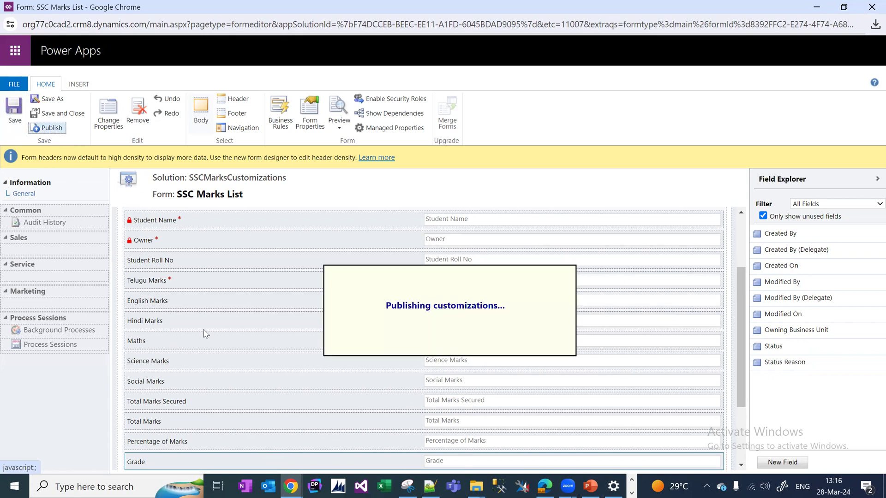
left_click(63, 113)
left_click(220, 288)
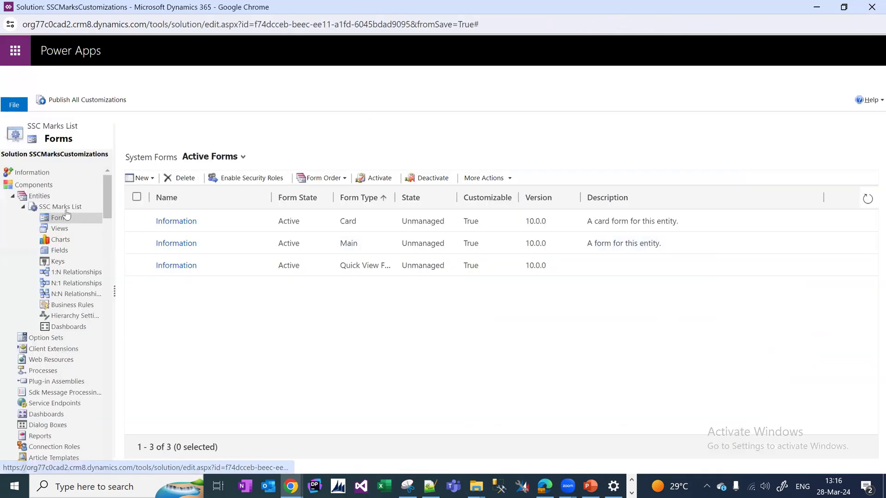
Step: Publish all customizations from the SSCMarksCustomizations solution, choosing to wait for the unresponsive pages
left_click(113, 99)
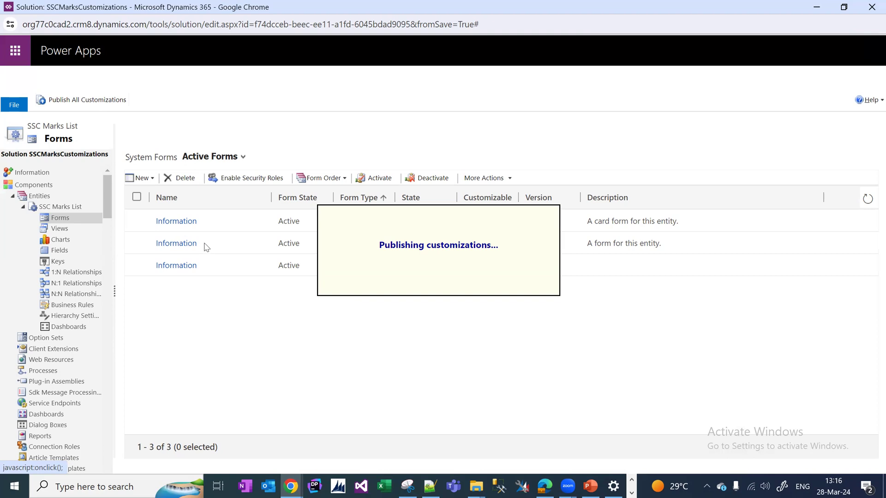
left_click(291, 485)
left_click(157, 457)
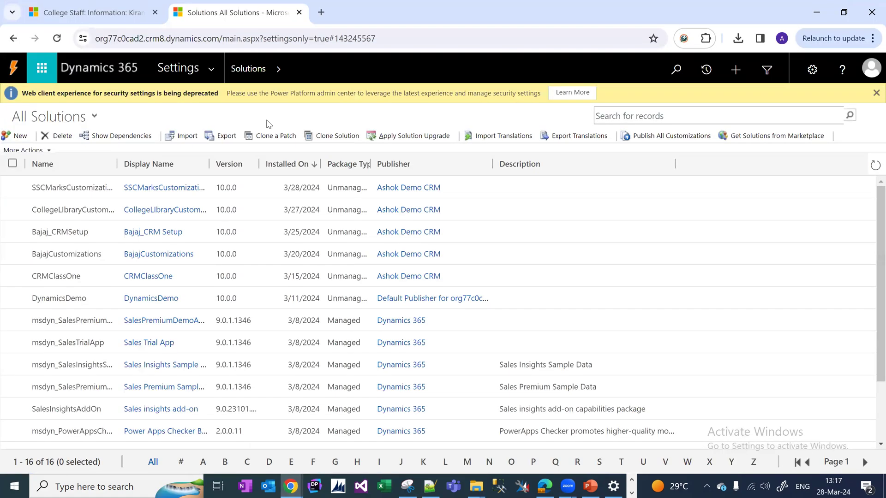
left_click(102, 7)
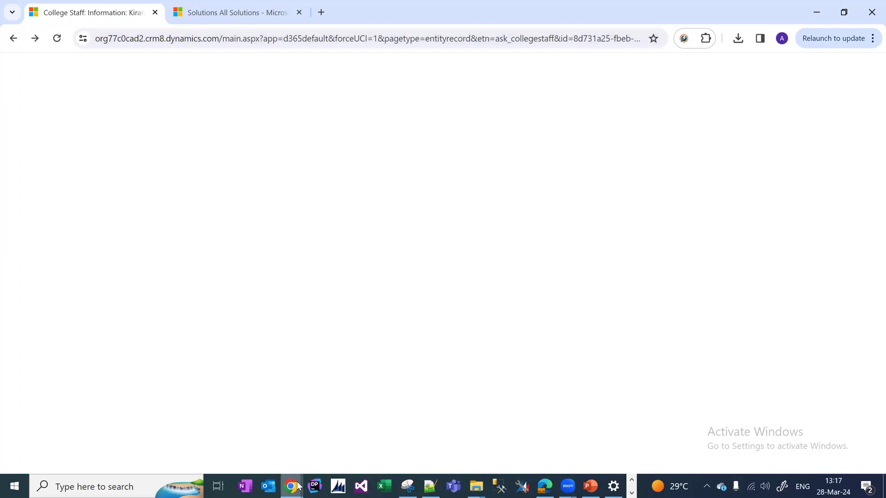
mouse_move(298, 487)
left_click(433, 433)
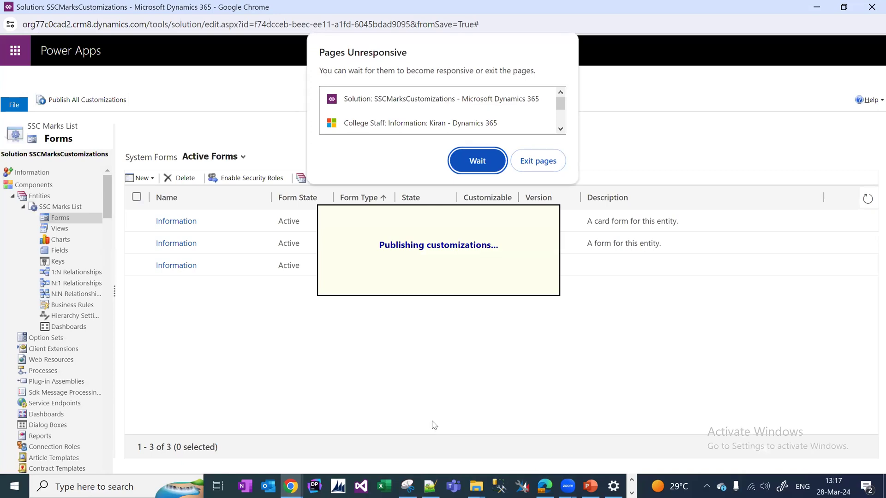
left_click(461, 156)
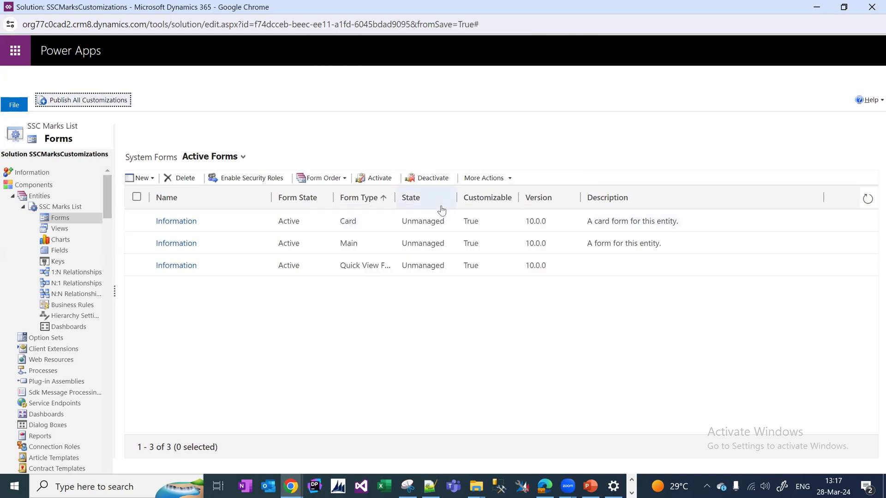
Step: Reload the Dynamics 365 custom app, check the entity's display areas in the solution, and open the SSC Marks List records
key("alt+Tab")
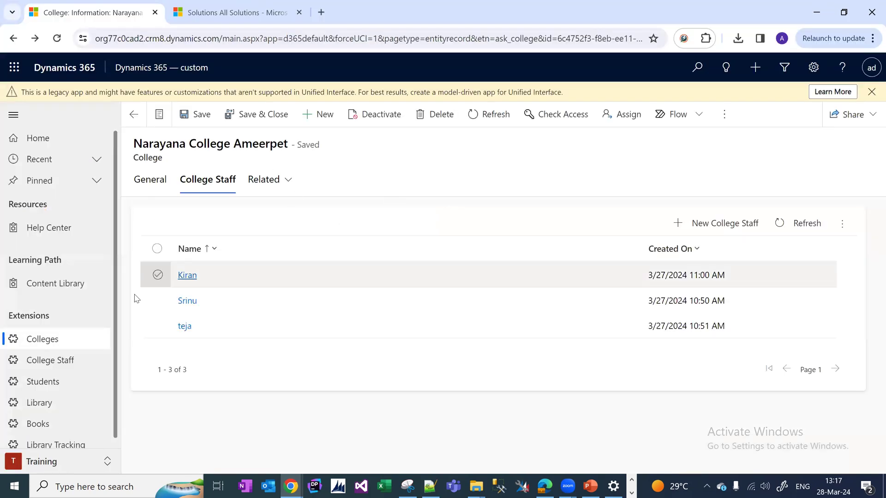
scroll(111, 355, "down", 1)
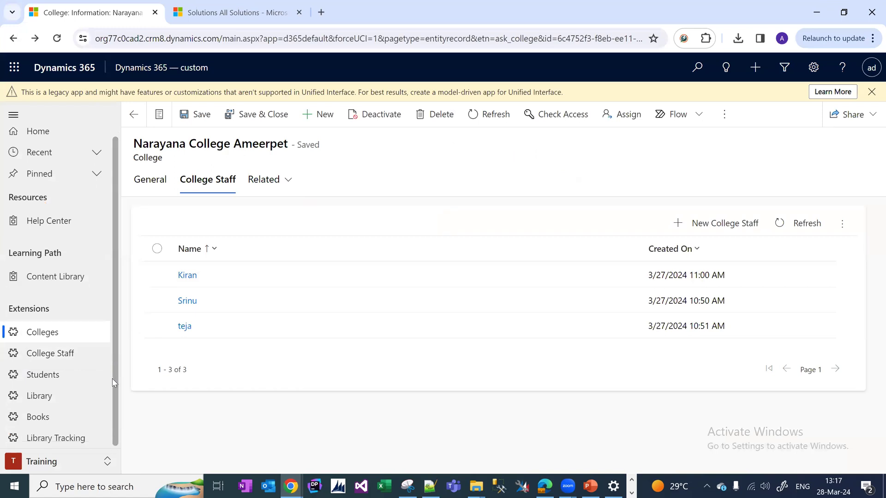
key("F5")
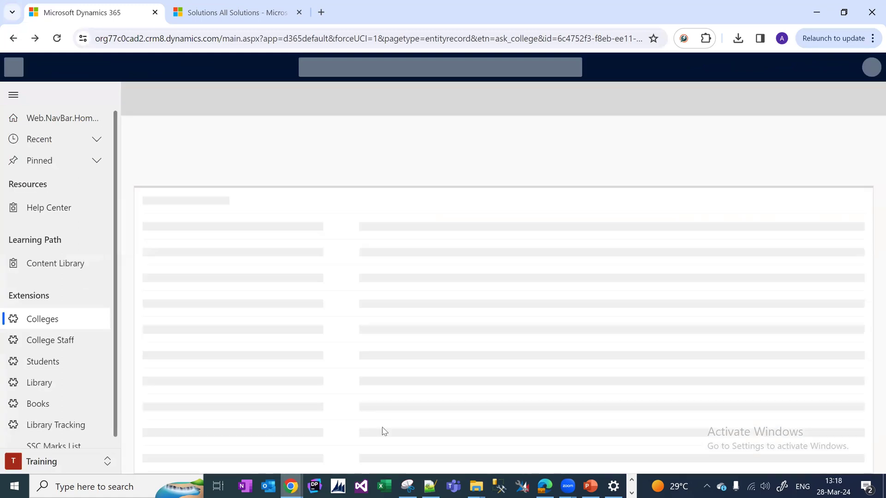
left_click(423, 436)
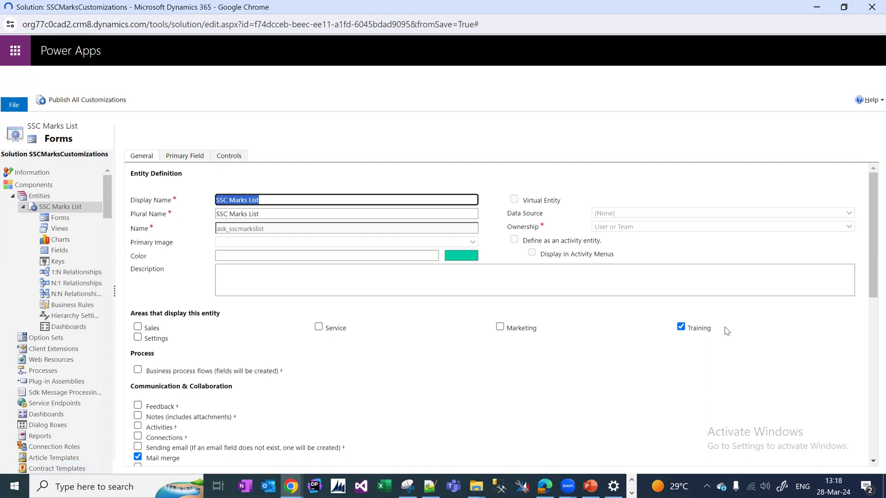
left_click(817, 7)
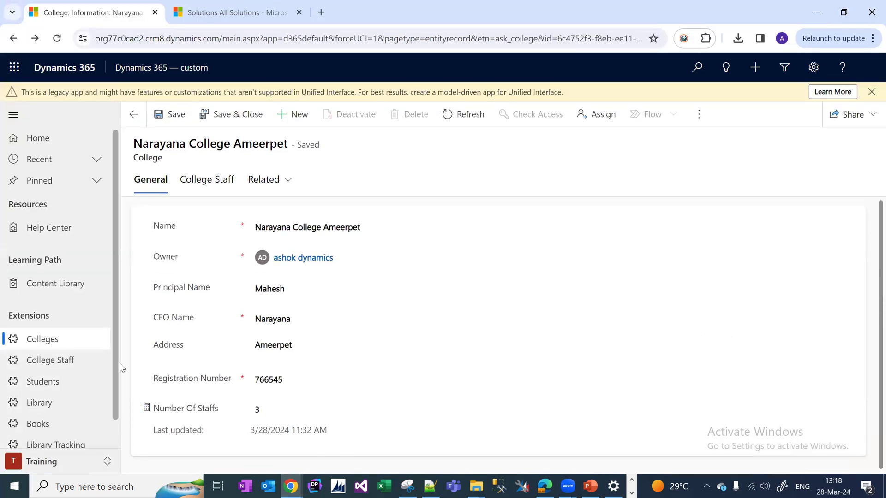
scroll(116, 421, "down", 1)
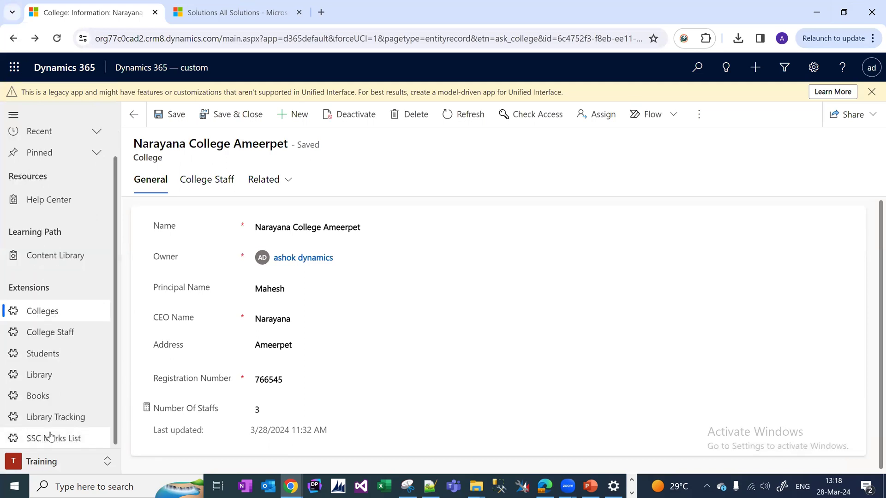
left_click(74, 438)
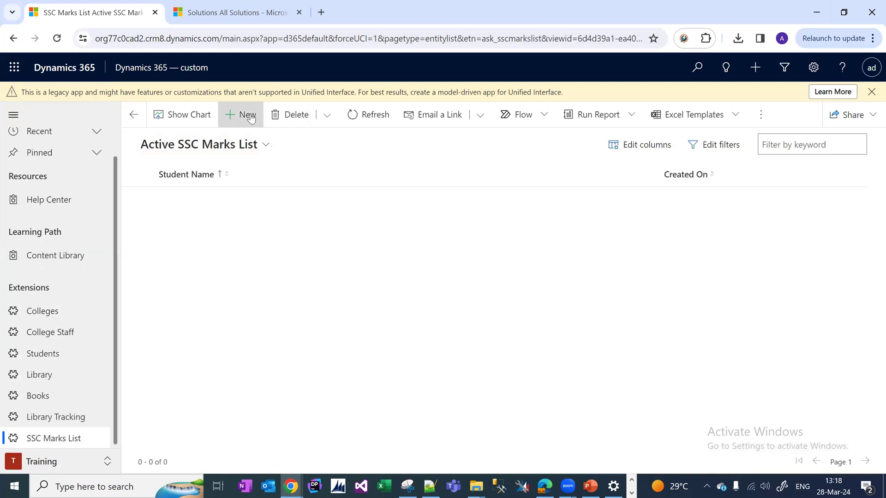
Step: Create a new SSC Marks List record and fill in the student's name and roll number
left_click(253, 119)
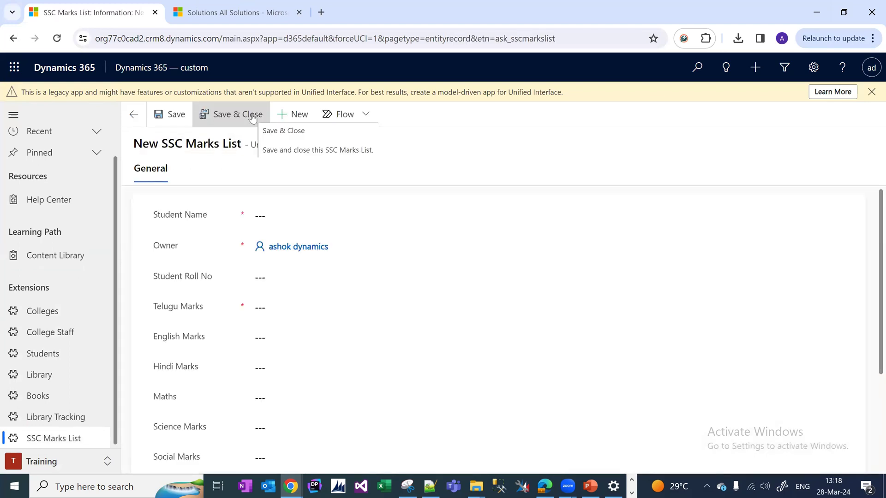
left_click(297, 221)
type("S")
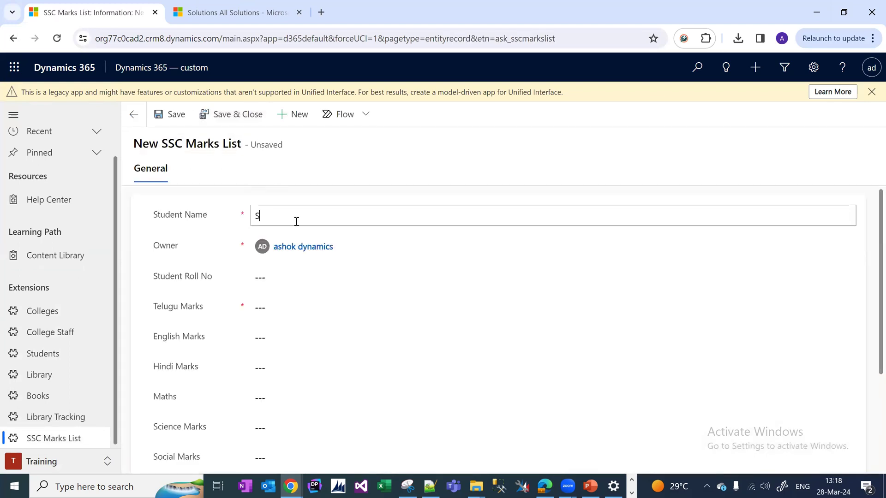
type("rikanth")
key("Tab")
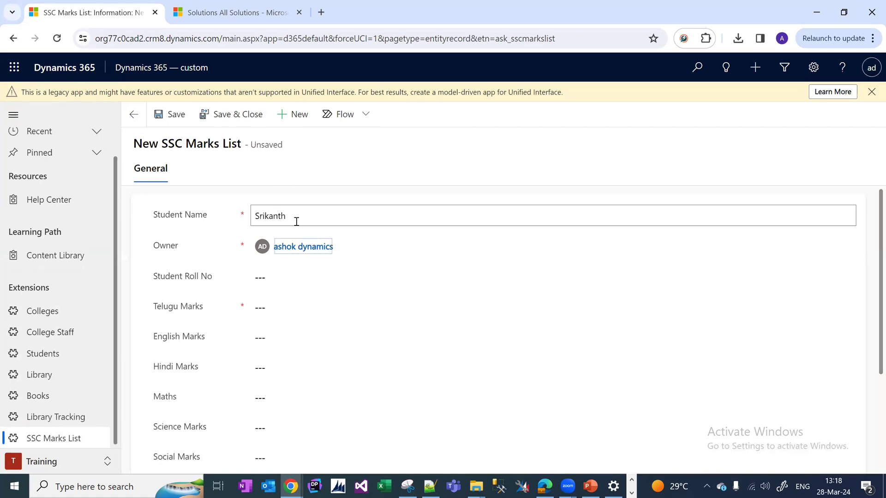
left_click(294, 278)
type("ssc_00")
key("BackSpace")
key("BackSpace")
type("001")
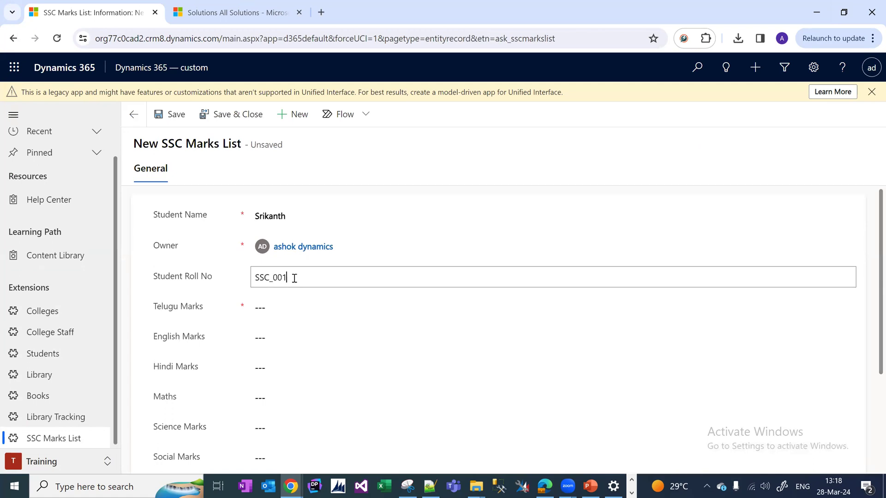
Step: Enter 98 for Telugu Marks, 77 for English Marks and 67 for Hindi Marks in the new record
left_click(272, 310)
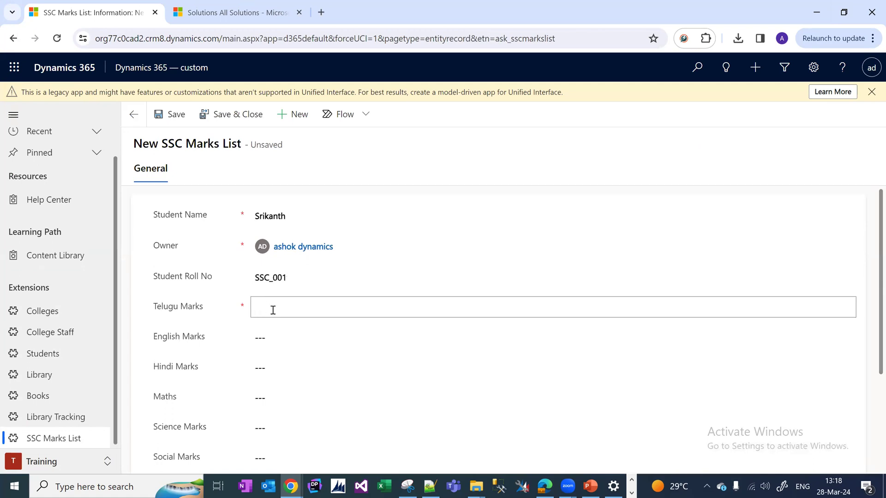
type("98")
key("Tab")
type("77")
key("Tab")
type("67")
key("Tab")
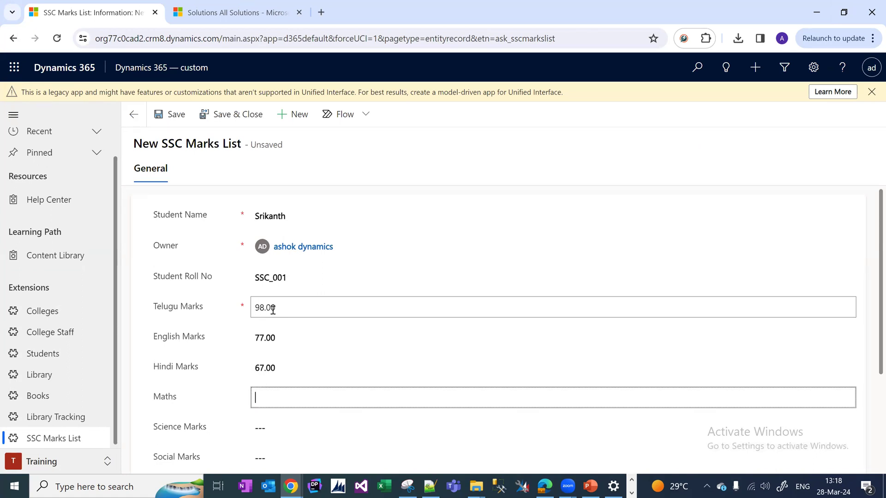
Step: Enter 88 for Maths, 67 for Science Marks and 88 for Social Marks, and save the record
type("88")
key("Tab")
type("67")
key("Tab")
type("88")
key("Tab")
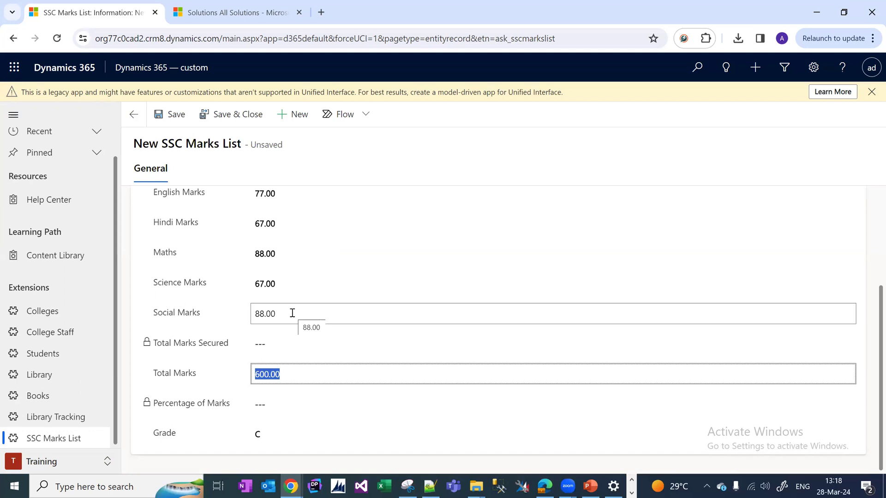
key("Right")
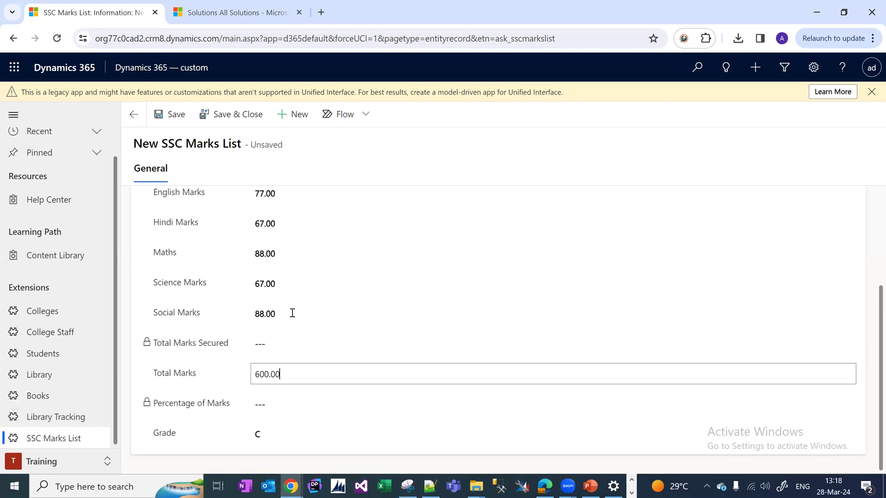
key("Tab")
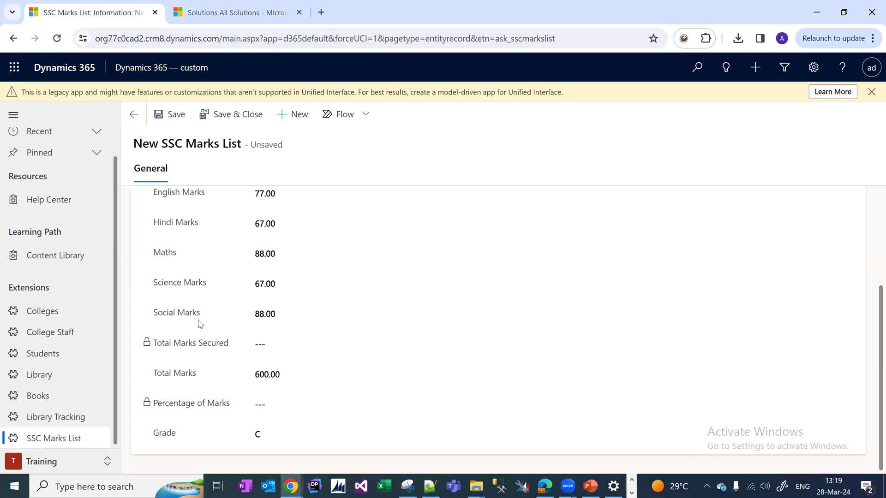
left_click(175, 116)
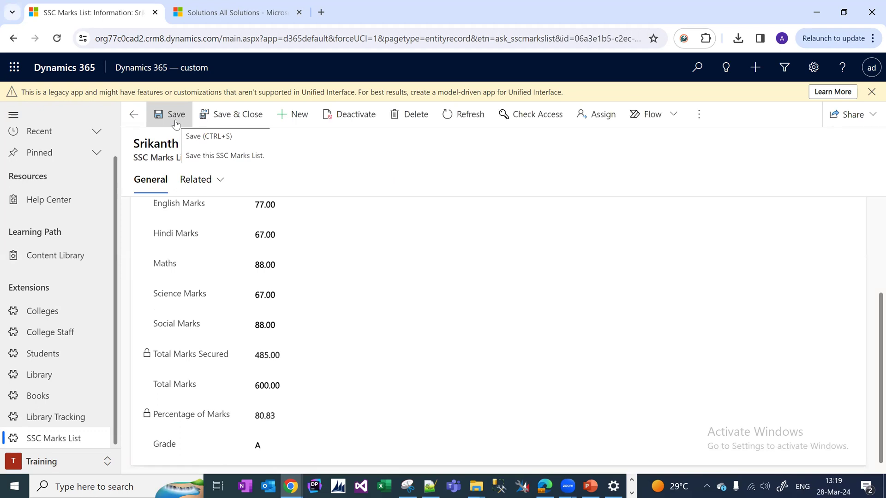
left_click(175, 123)
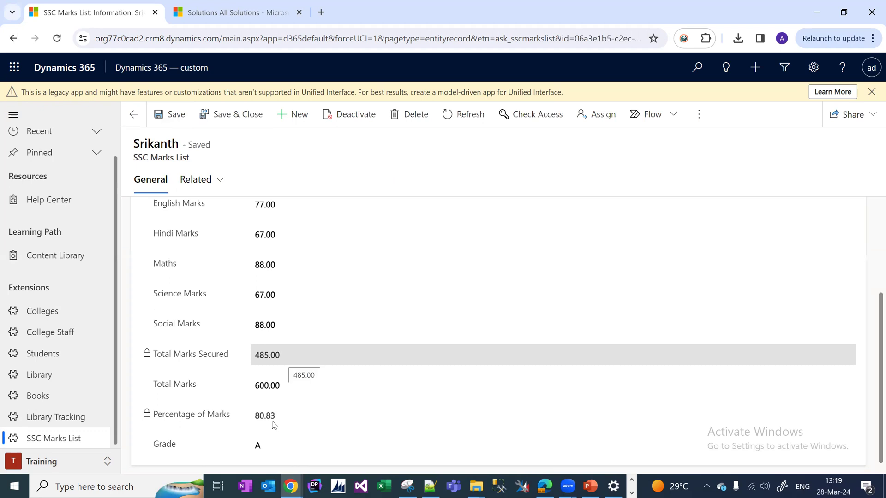
Step: Set the Maths mark to 8 and save the record
left_click(280, 266)
type("8")
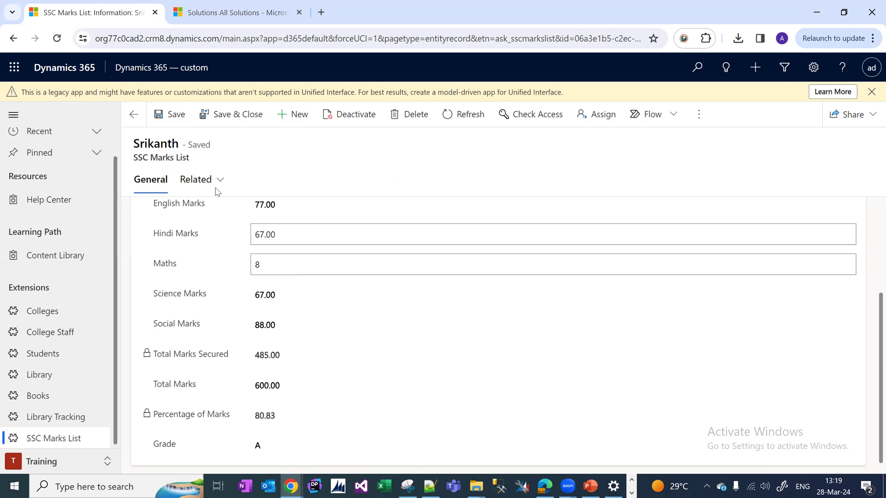
left_click(173, 116)
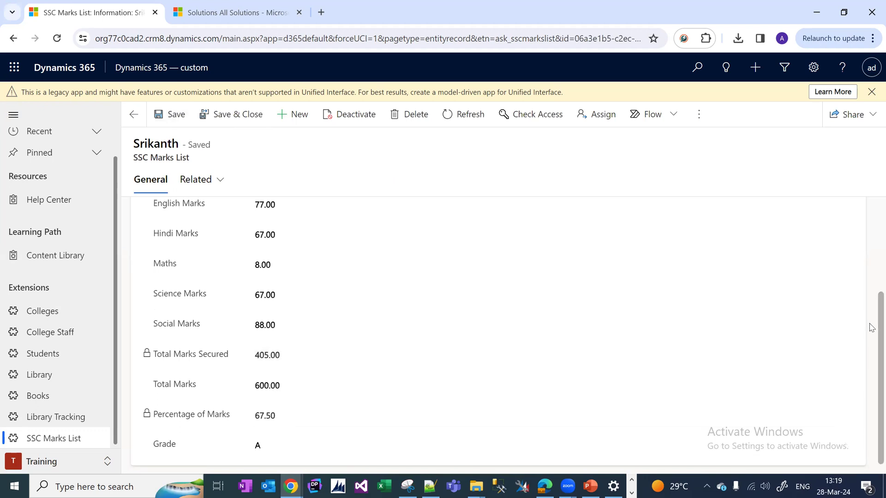
Step: Reload the saved marks record and check its total marks secured, percentage and grade
scroll(871, 328, "down", 1)
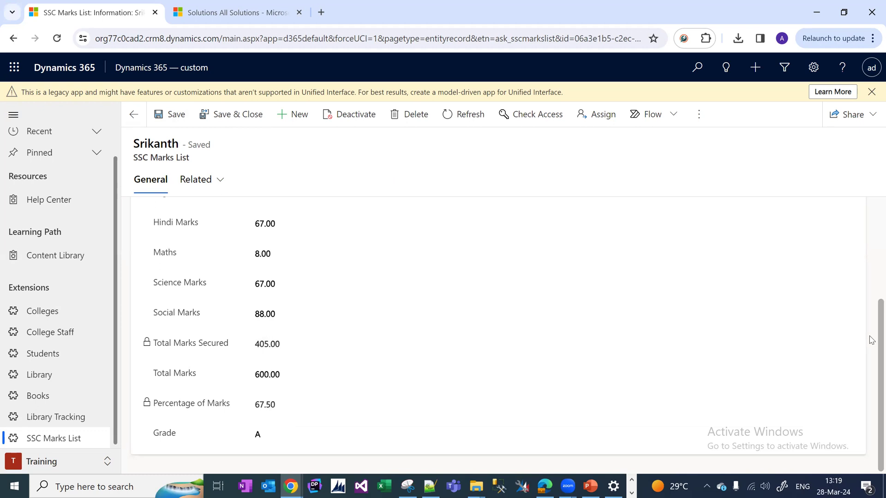
left_click(60, 39)
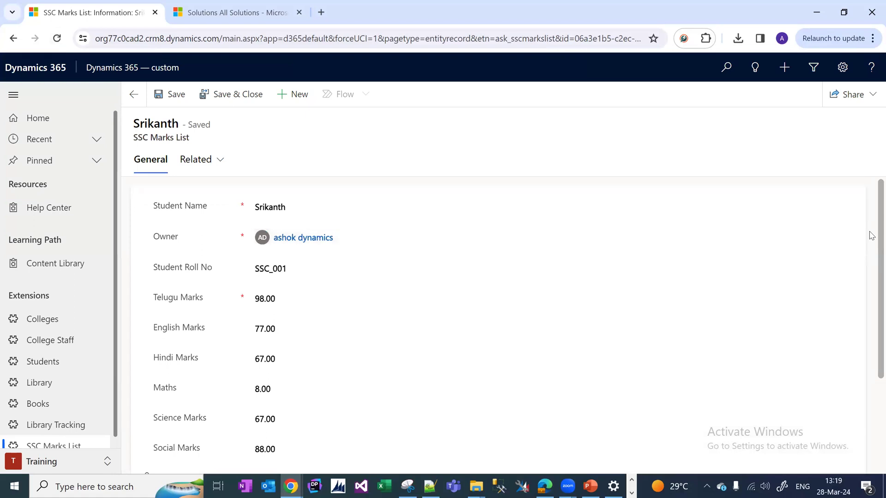
scroll(872, 277, "down", 3)
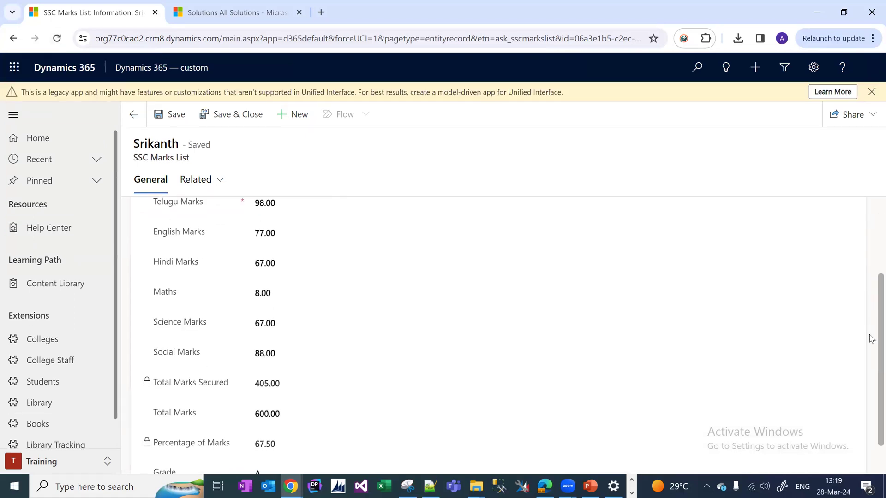
scroll(871, 339, "down", 1)
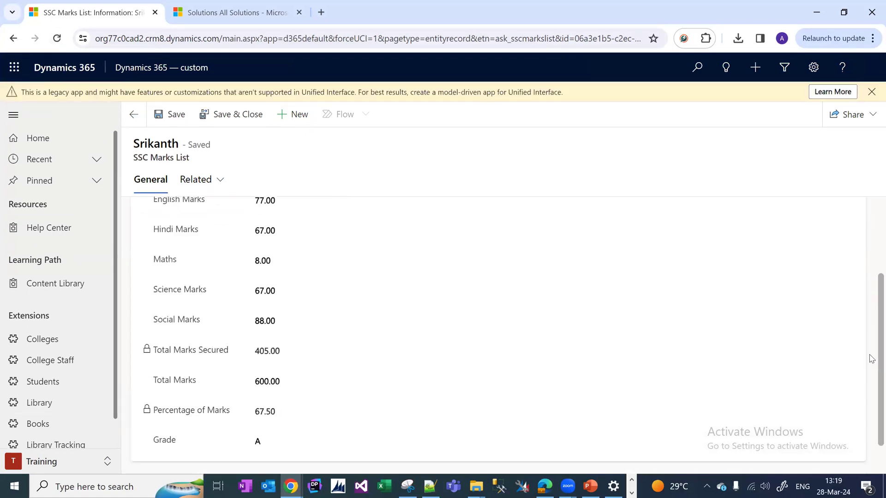
Step: Switch to the Notepad++ notes and review the thresholds and operators in the grade conditions
left_click(432, 485)
left_click(202, 391)
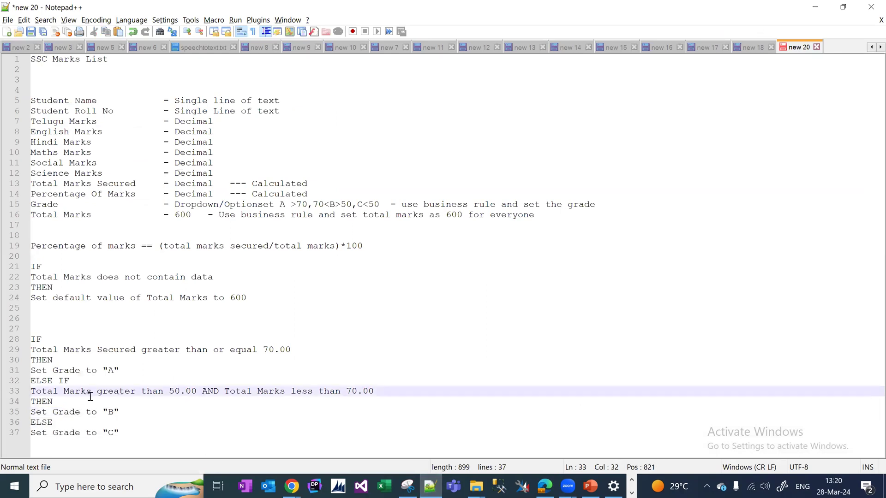
double_click(175, 391)
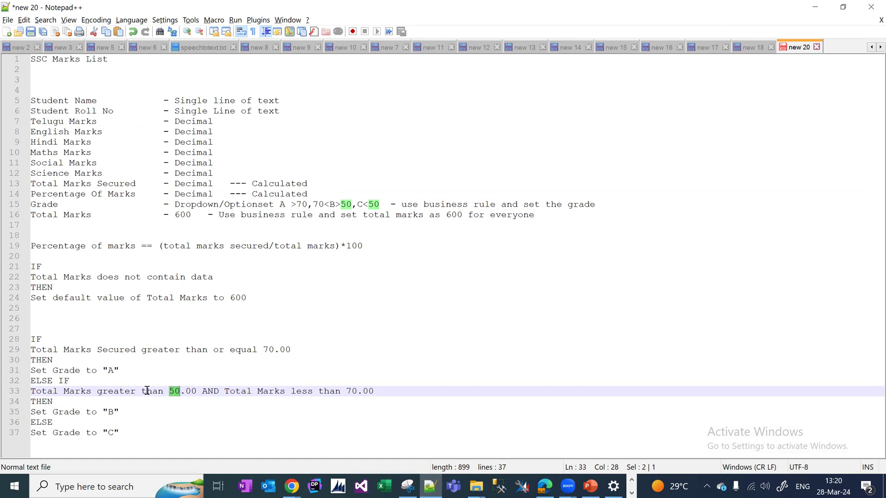
double_click(303, 391)
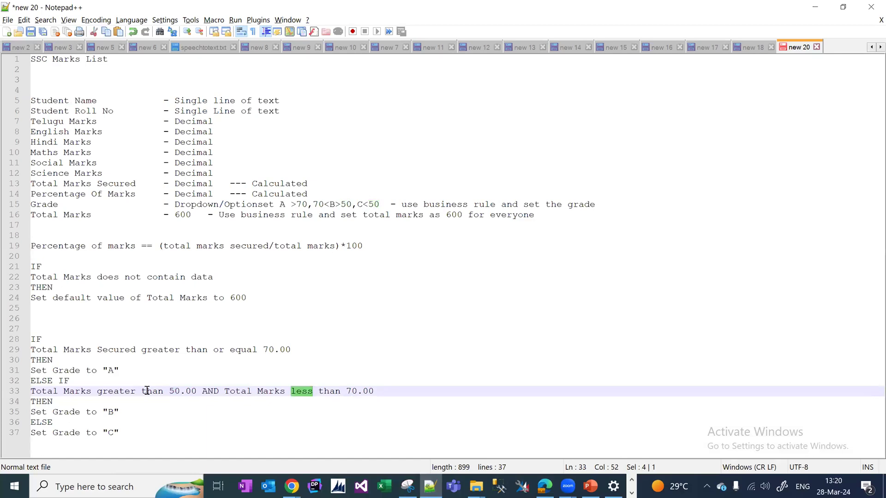
double_click(219, 350)
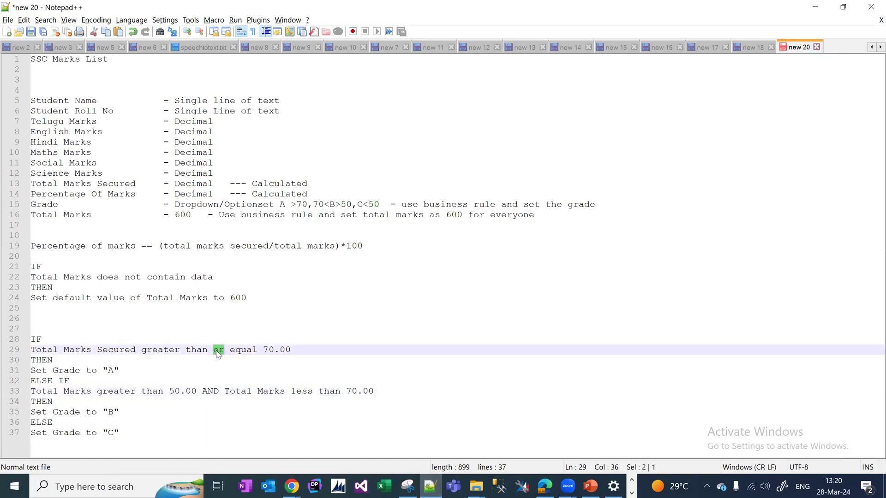
double_click(267, 352)
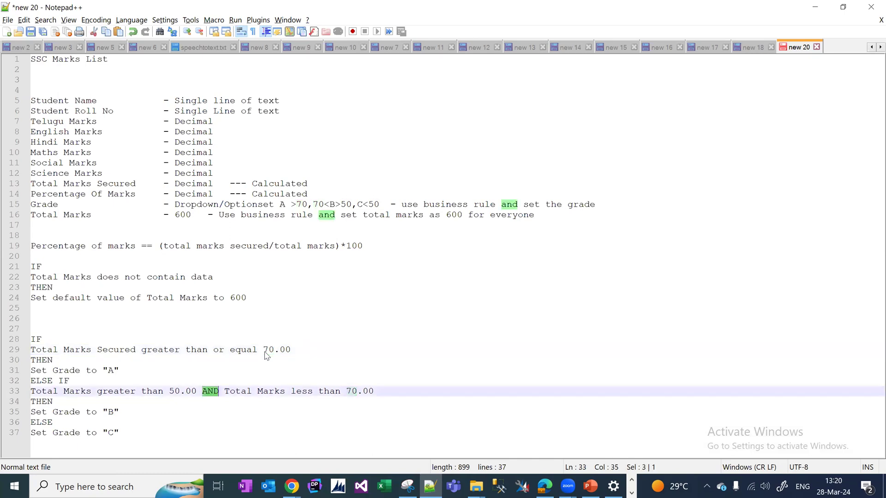
triple_click(210, 391)
double_click(211, 391)
double_click(360, 391)
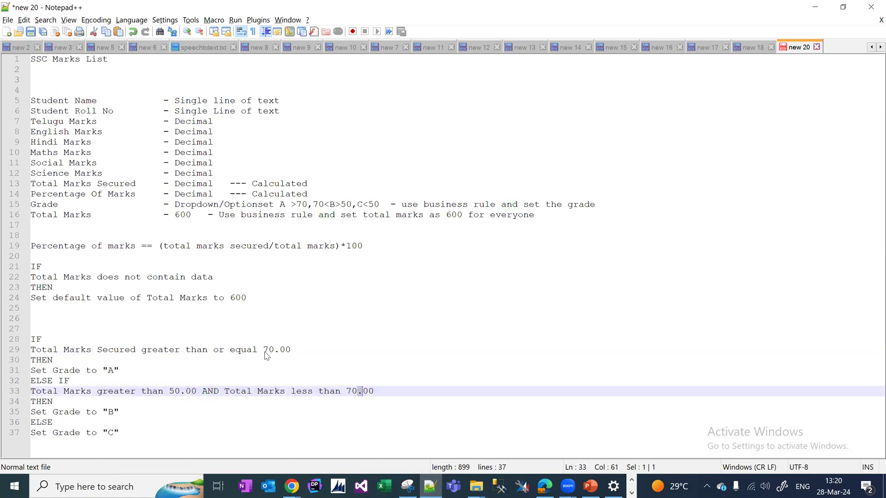
Step: Replace AND with "or" between the two Total Marks comparisons in the ELSE IF condition
key("Left")
key("Left")
double_click(210, 392)
type("or")
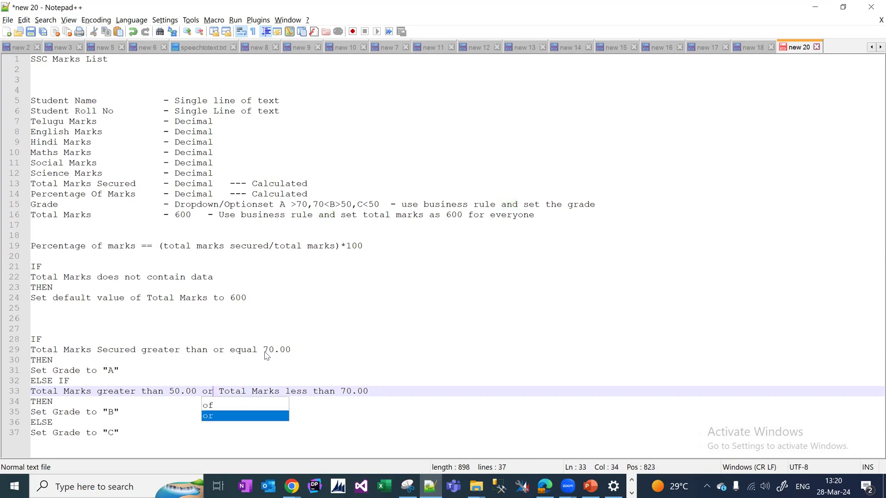
Step: Compare the field names and thresholds used in the IF and ELSE IF grade conditions
double_click(183, 391)
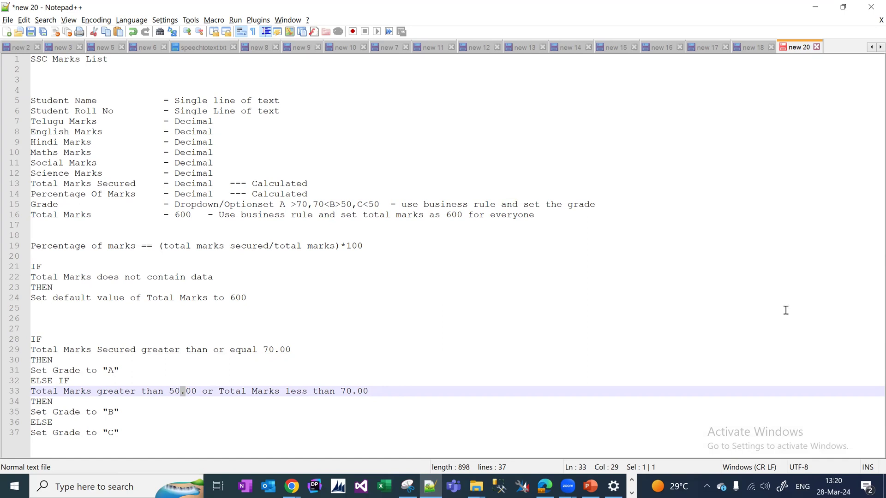
left_click(343, 437)
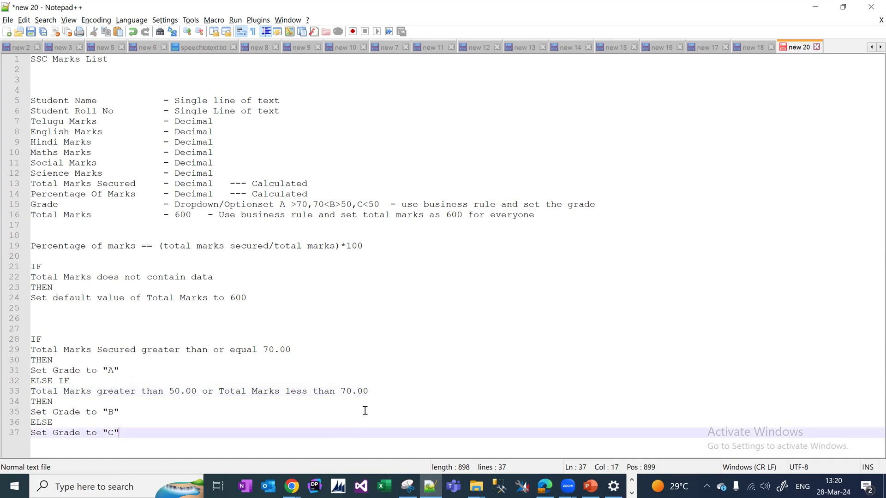
double_click(350, 393)
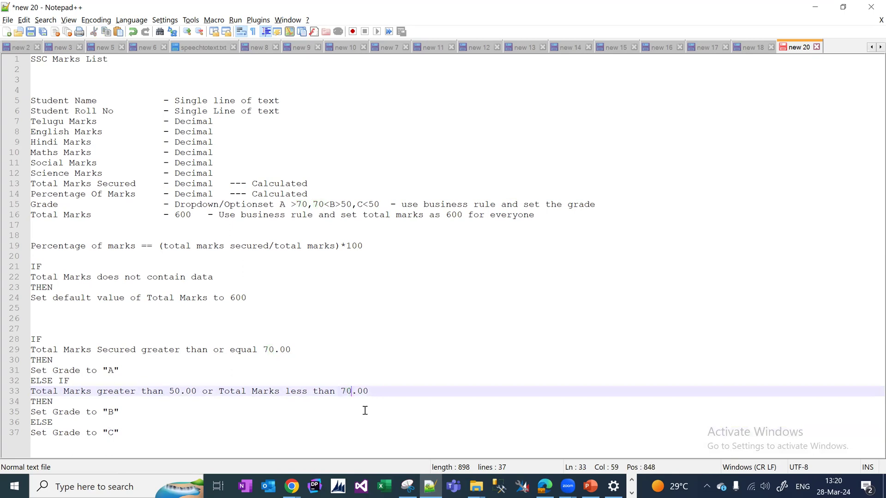
left_click(87, 350)
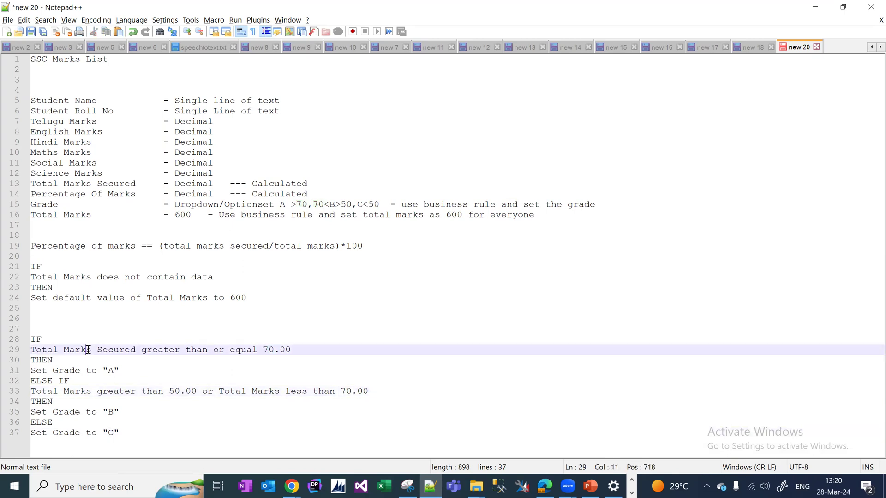
left_click_drag(140, 350, 26, 354)
left_click(25, 351)
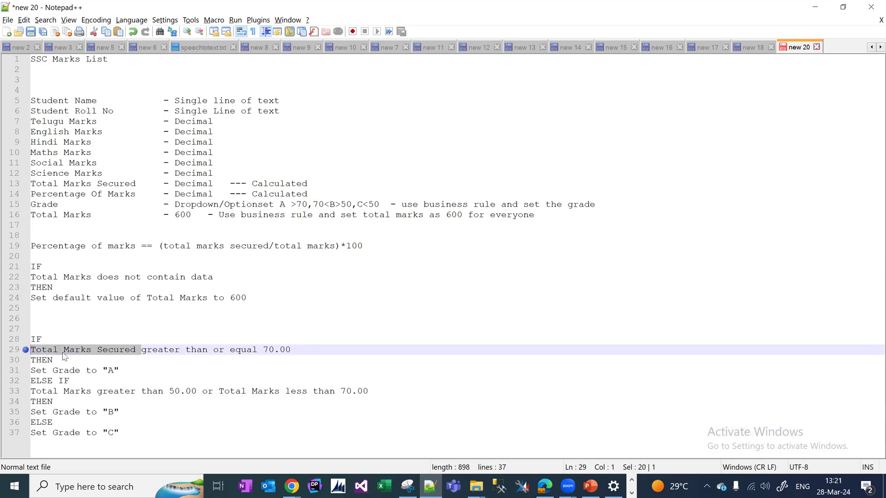
left_click(67, 353)
left_click_drag(78, 382, 37, 383)
left_click(101, 397)
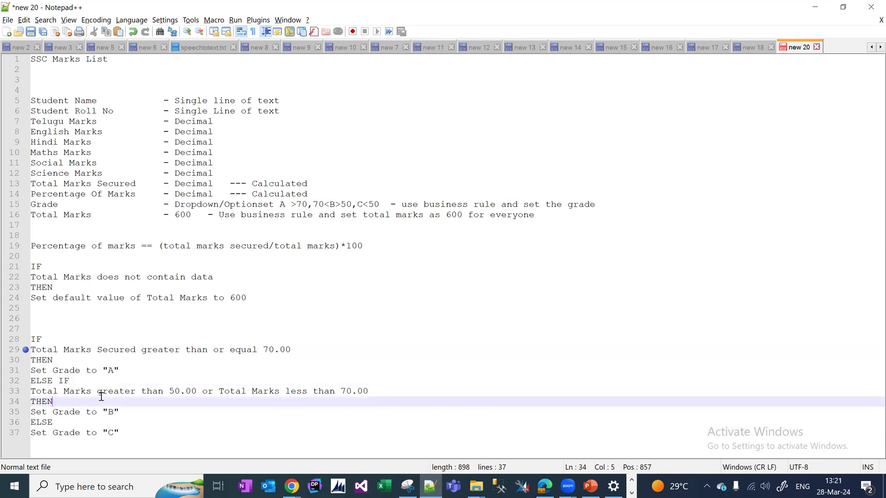
double_click(91, 392)
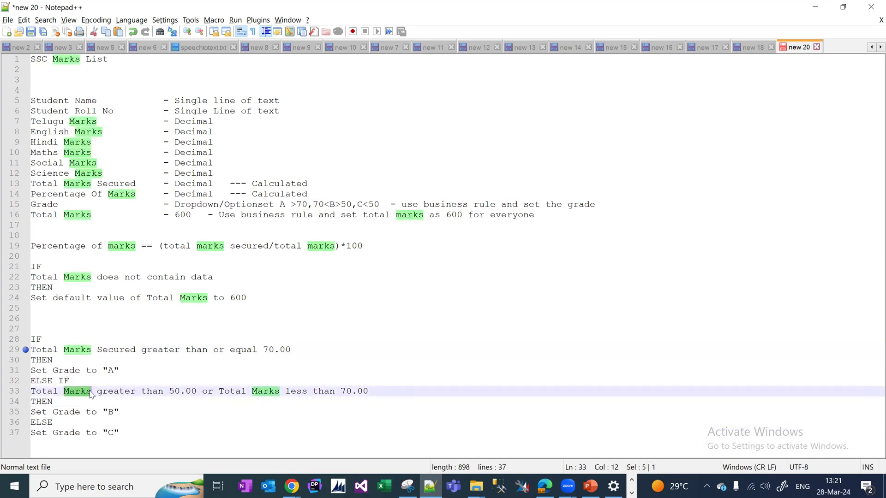
double_click(48, 391)
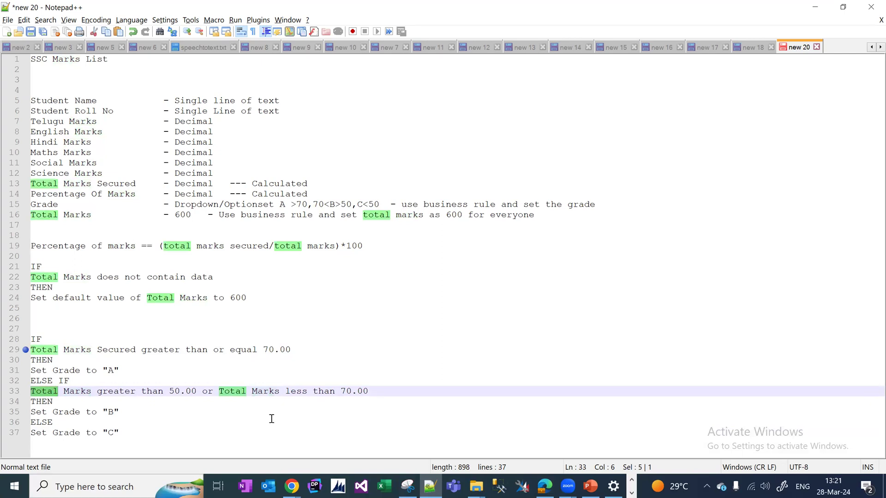
left_click_drag(136, 350, 6, 353)
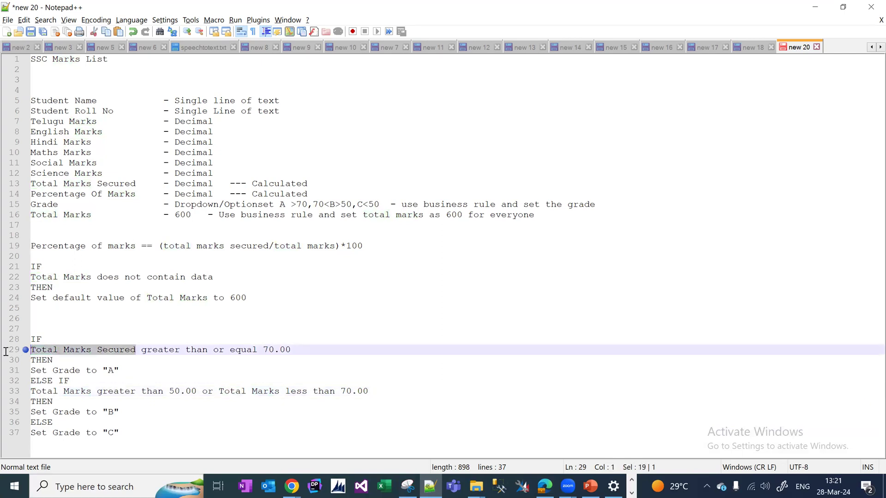
double_click(83, 352)
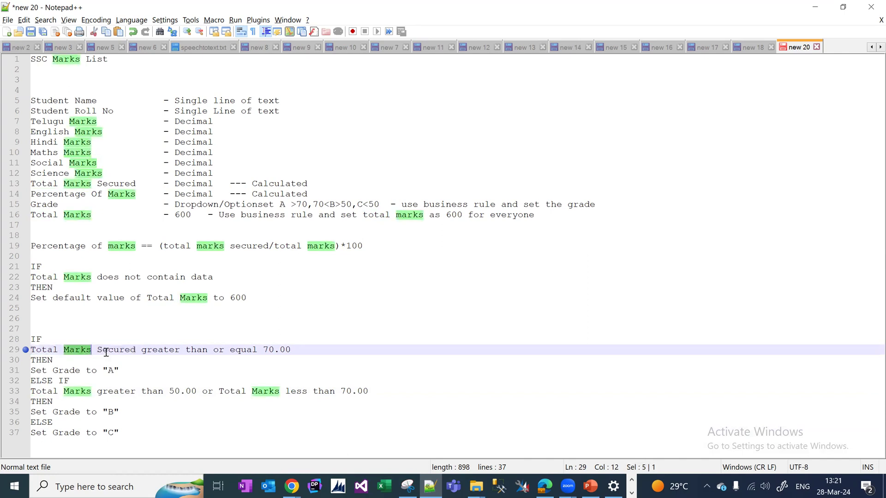
double_click(123, 351)
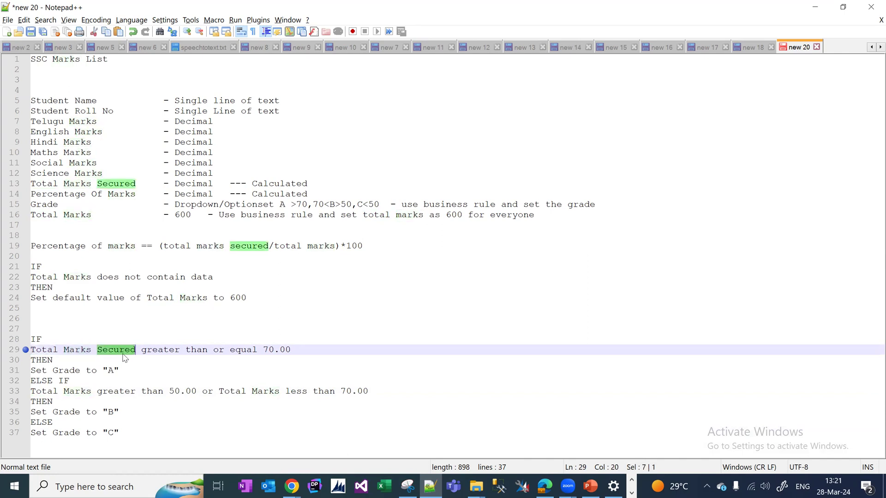
double_click(119, 392)
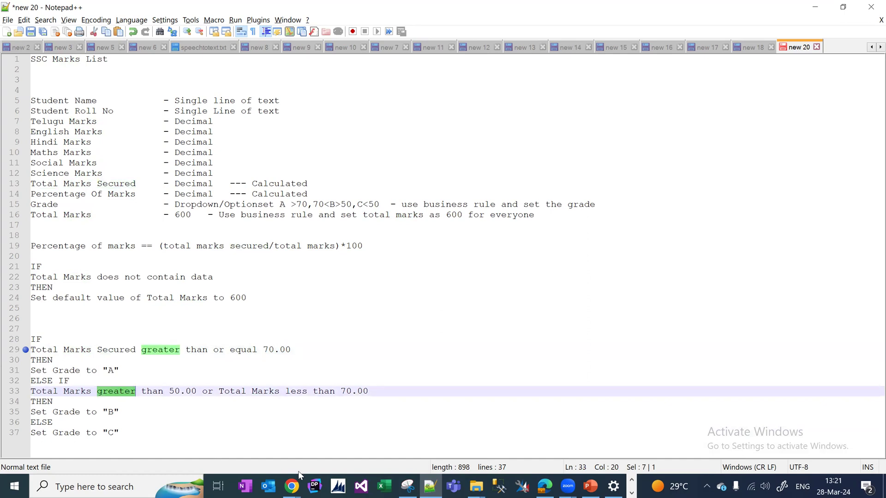
Step: Change the operator between the two ELSE IF comparisons in the notes to "and"
double_click(208, 392)
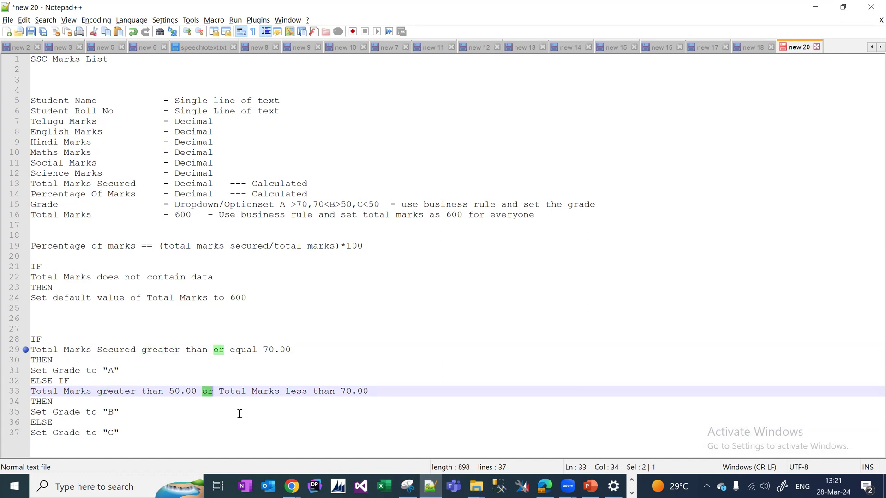
type("and")
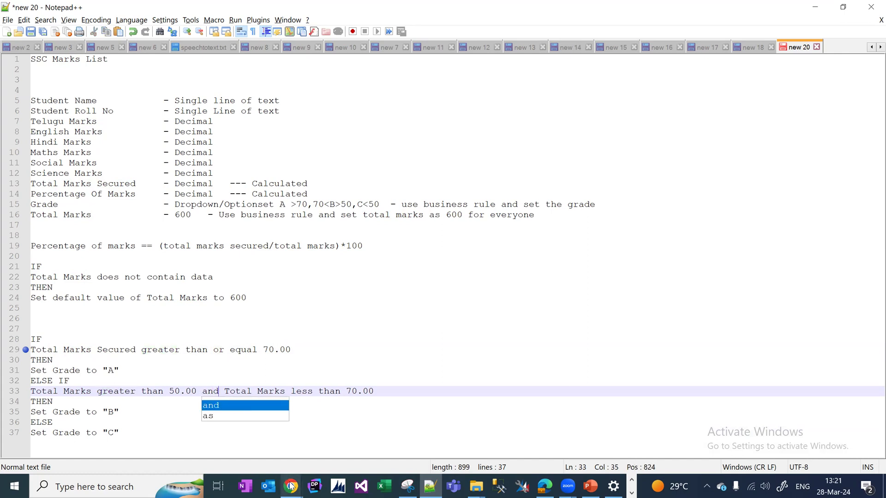
Step: Return to the SSCMarksCustomizations solution, open the Set Grade By Total Marks Secured business rule of SSC Marks List, and deactivate it
mouse_move(291, 486)
left_click(410, 442)
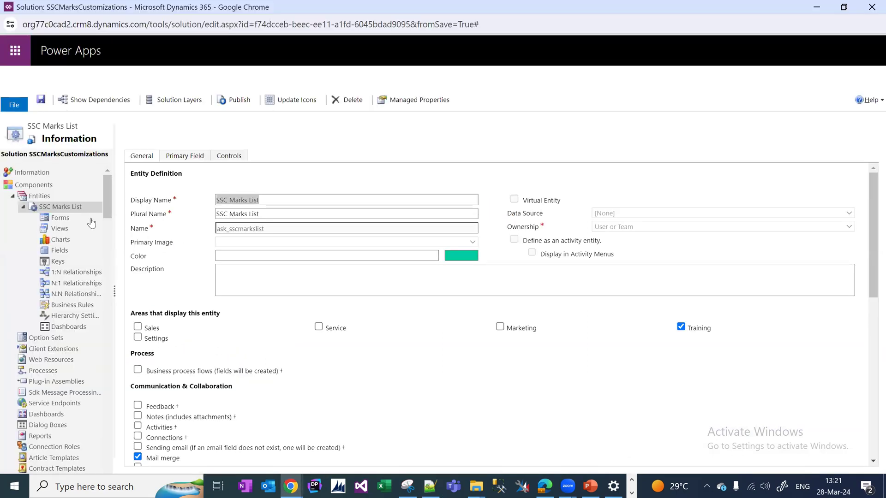
left_click(86, 305)
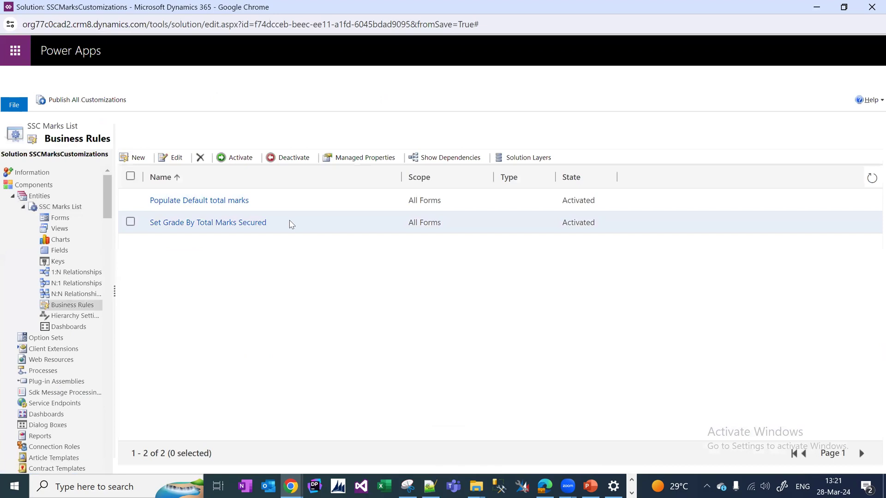
double_click(291, 225)
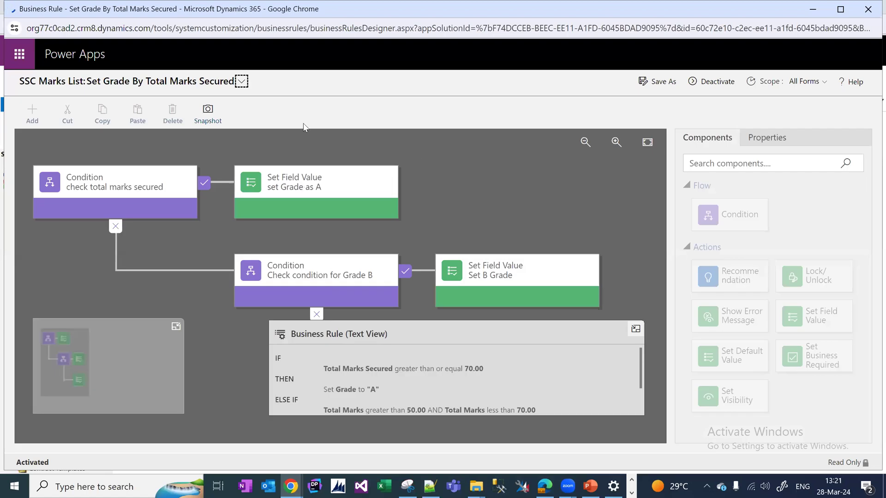
left_click(711, 84)
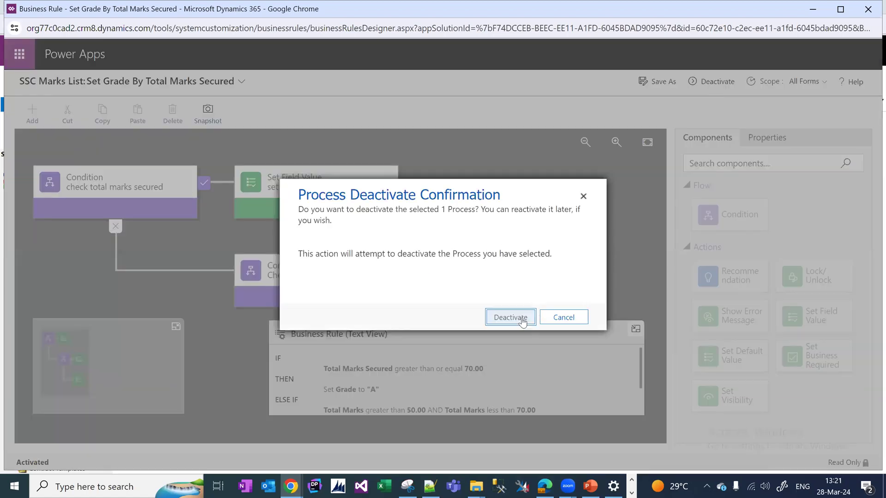
left_click(510, 318)
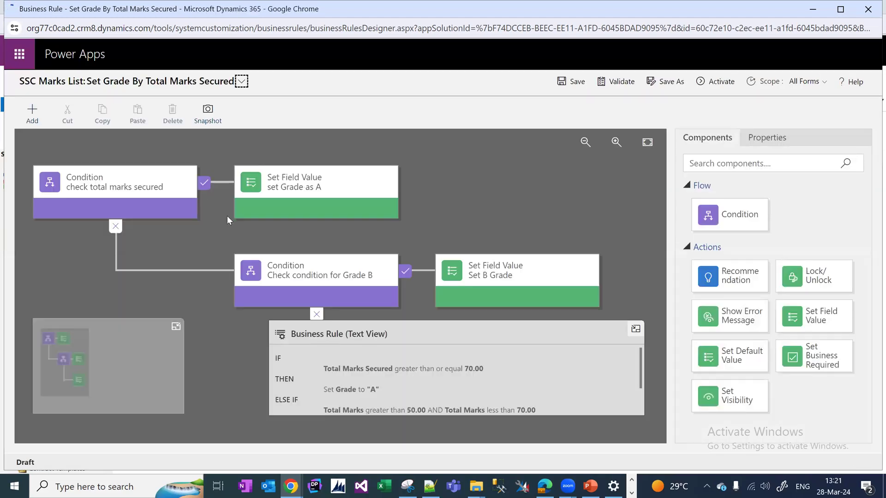
Step: Set the "check total marks secured" condition to Percentage of Marks is greater than or equal to 70 and apply it
left_click(156, 196)
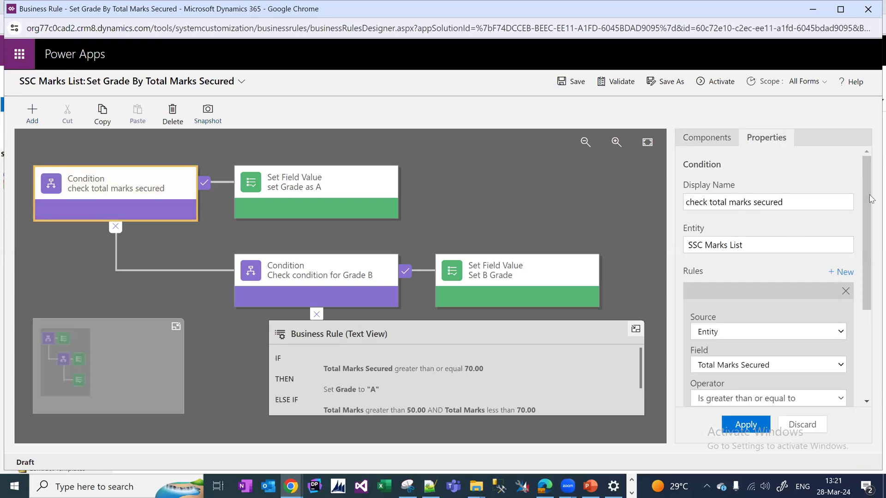
left_click_drag(871, 205, 871, 266)
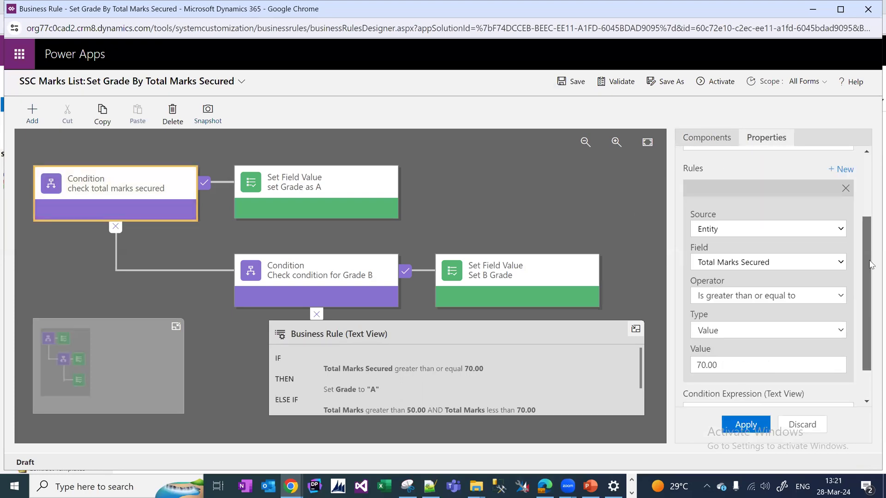
left_click(814, 264)
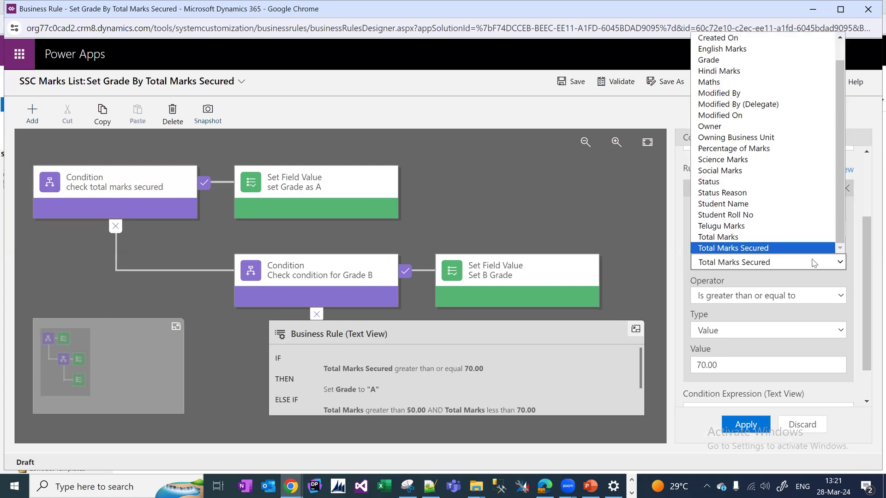
key("p")
left_click(814, 263)
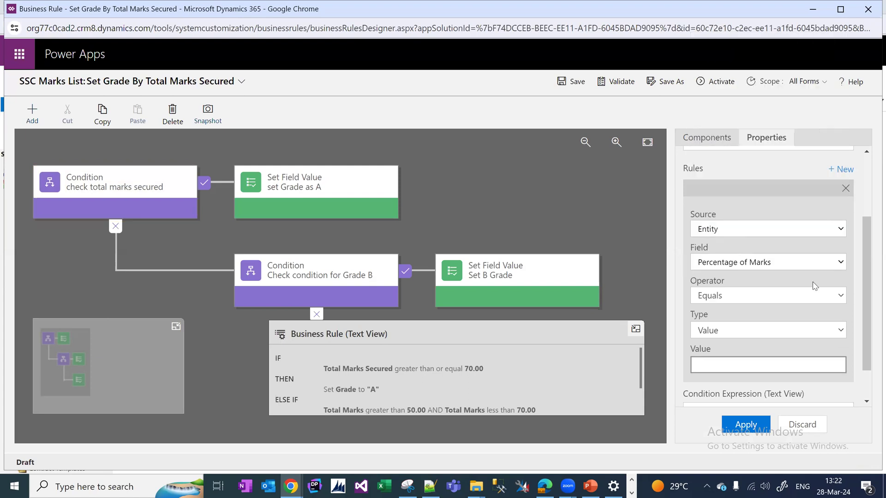
scroll(864, 280, "down", 1)
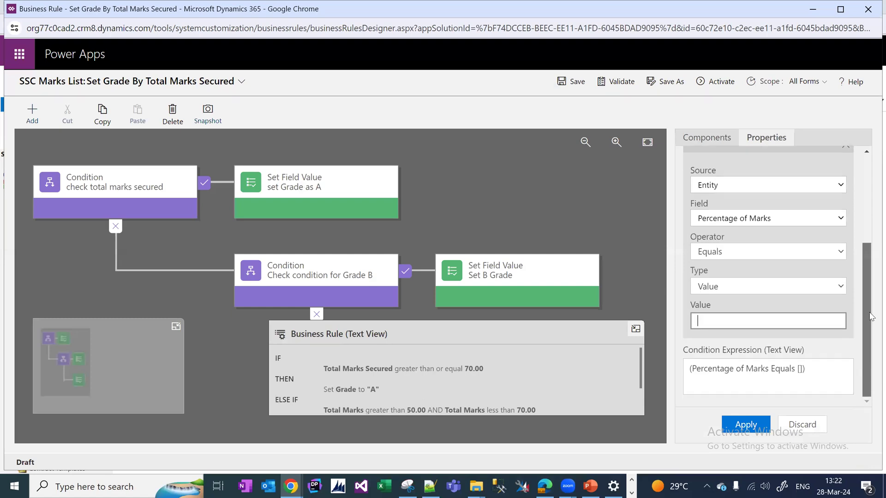
left_click(814, 255)
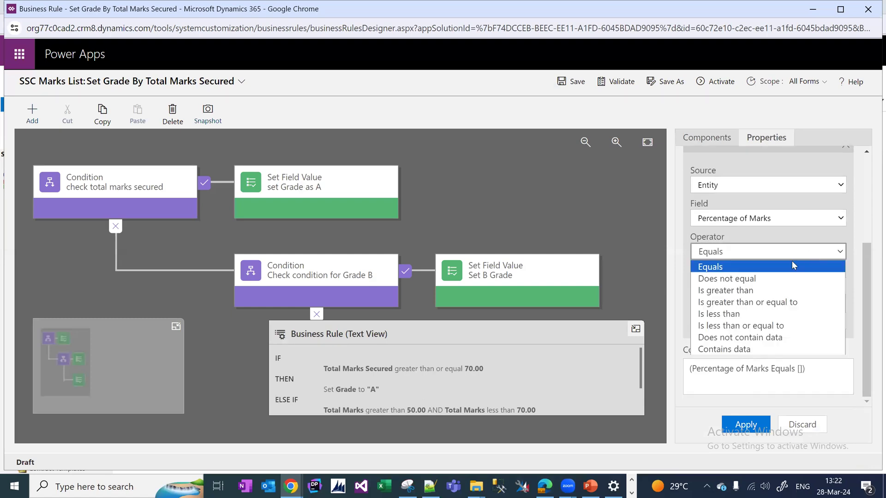
left_click(774, 304)
left_click(749, 322)
type("70")
left_click(751, 425)
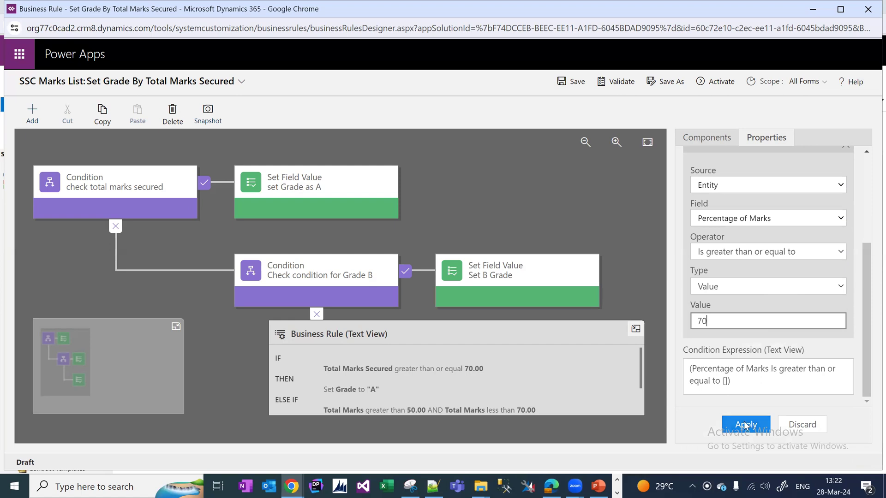
Step: Set Rule 1 of the "Check condition for Grade B" condition to Percentage of Marks is greater than or equal to 50
left_click(304, 261)
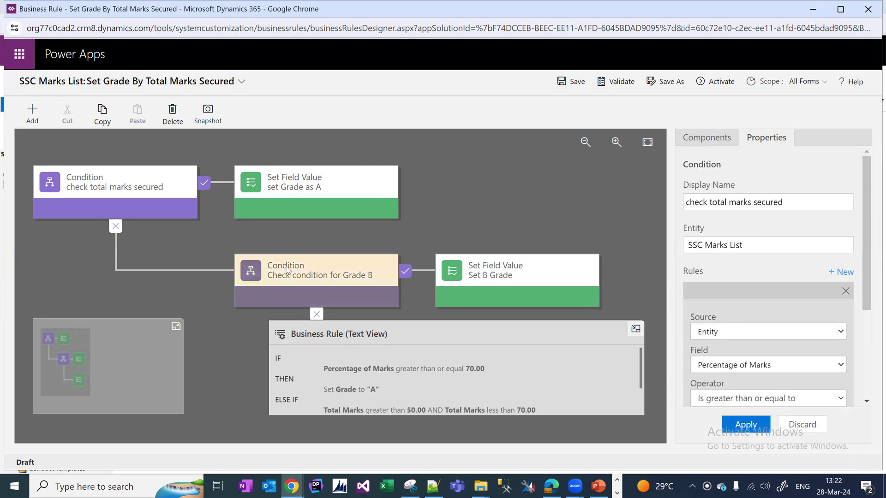
left_click_drag(871, 196, 871, 245)
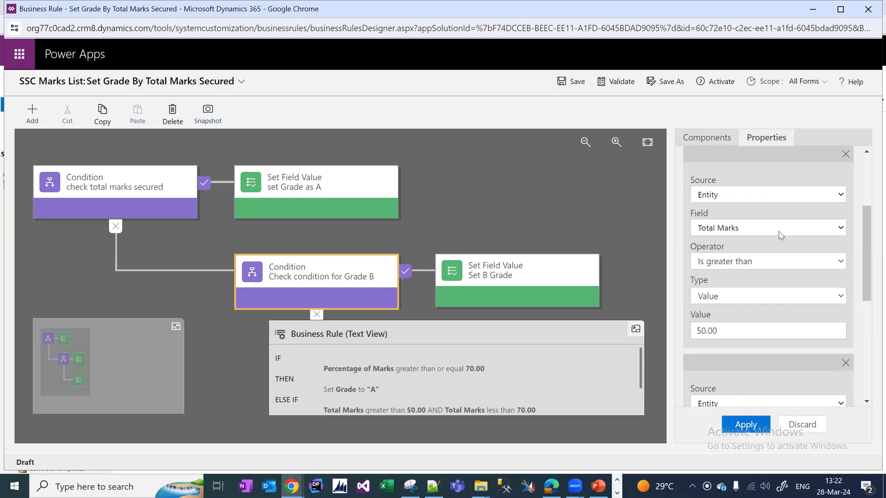
left_click(781, 235)
key("p")
key("Return")
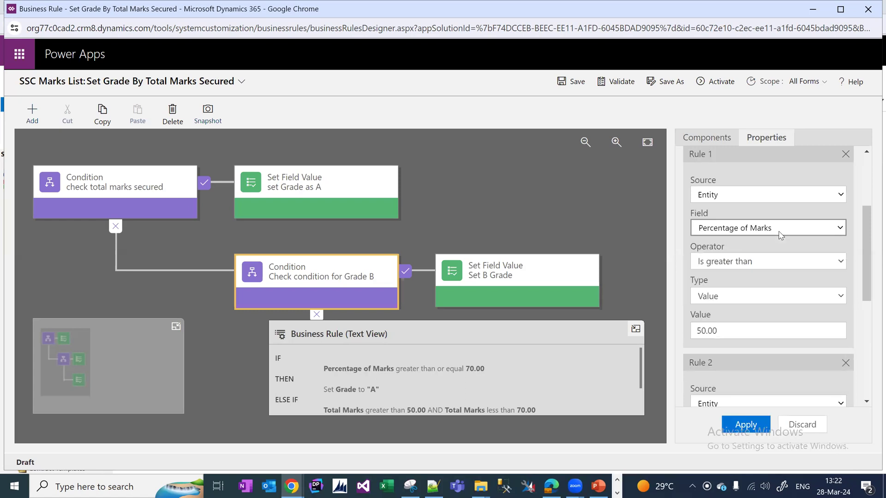
left_click(769, 264)
left_click(752, 327)
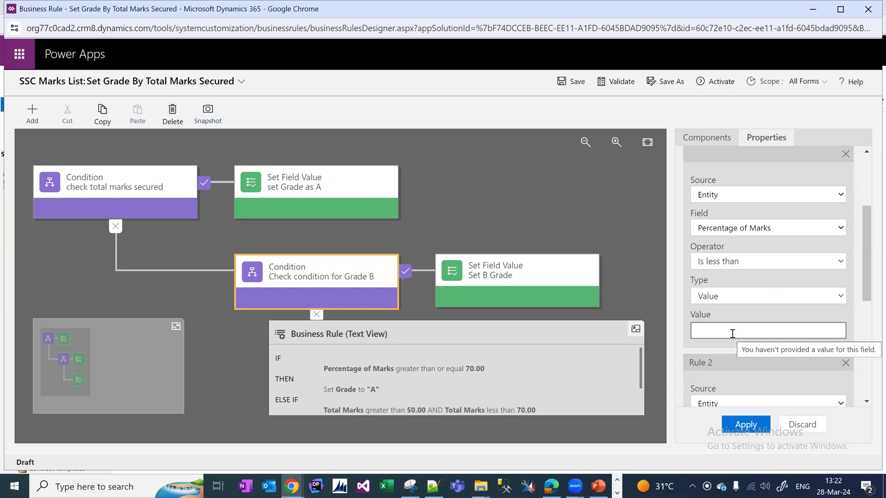
left_click(772, 262)
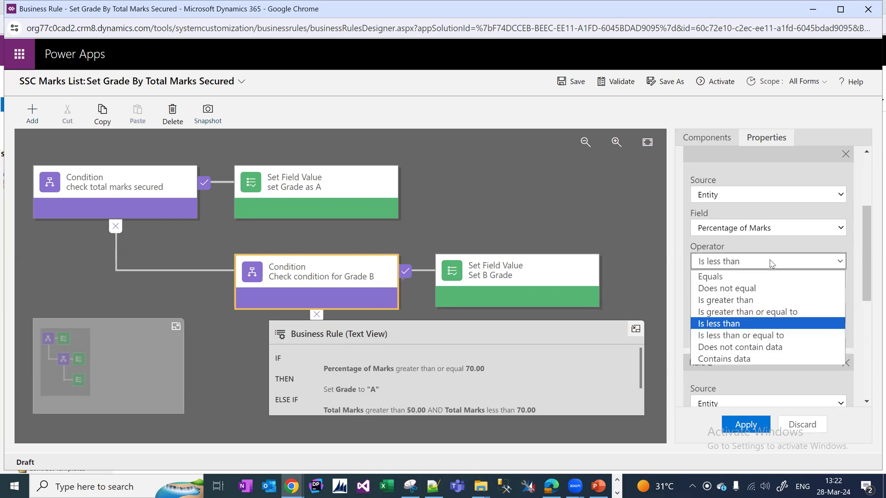
left_click(752, 313)
left_click(730, 331)
type("50")
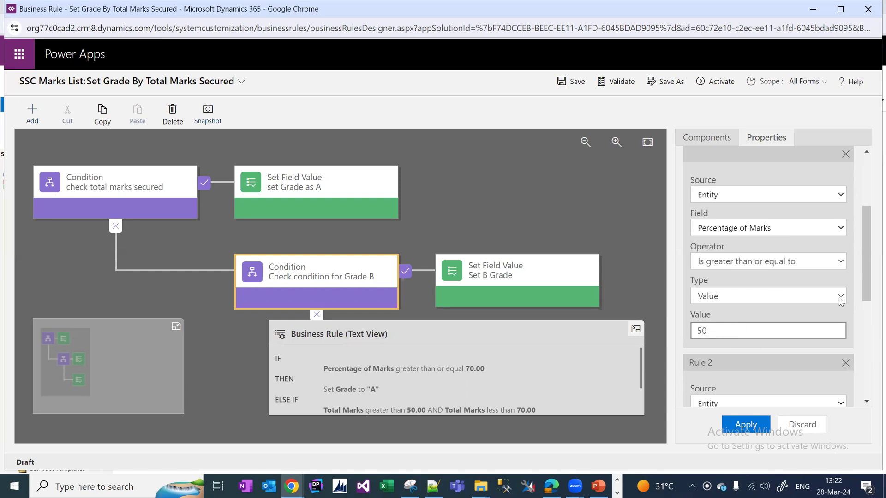
Step: Set Rule 2 of the Grade B condition to Percentage of Marks is less than 70 and apply the condition
left_click_drag(864, 280, 865, 343)
left_click(817, 273)
key("p")
key("Return")
left_click_drag(872, 321, 872, 283)
scroll(829, 304, "down", 3)
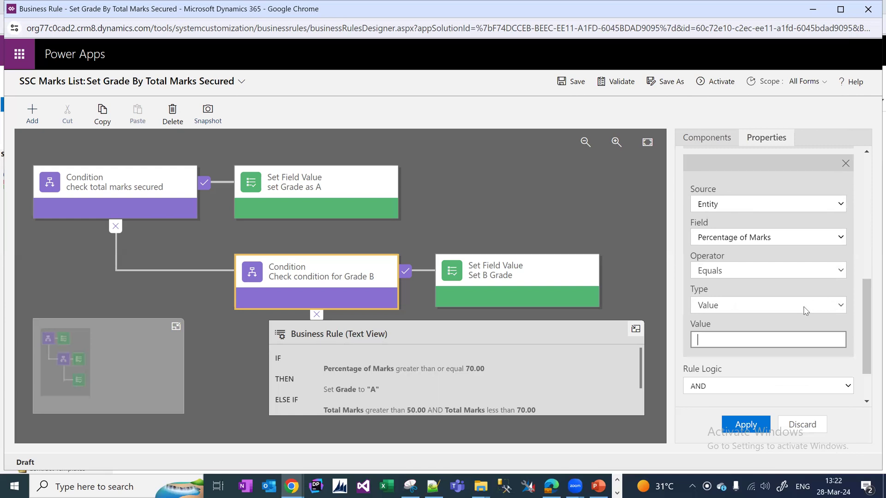
left_click(806, 273)
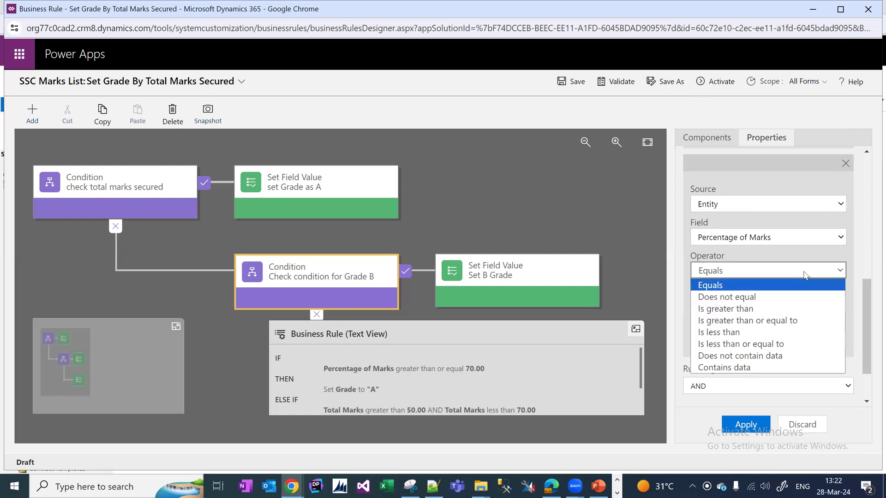
left_click(766, 333)
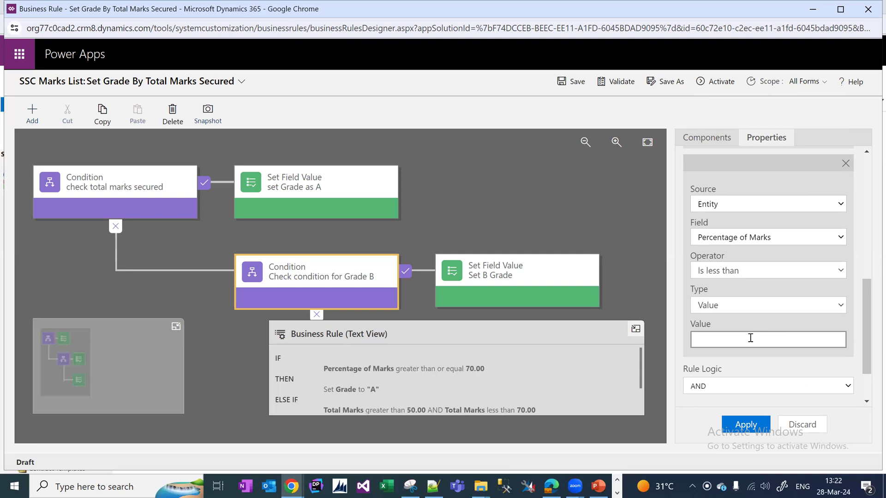
type("70")
left_click(751, 426)
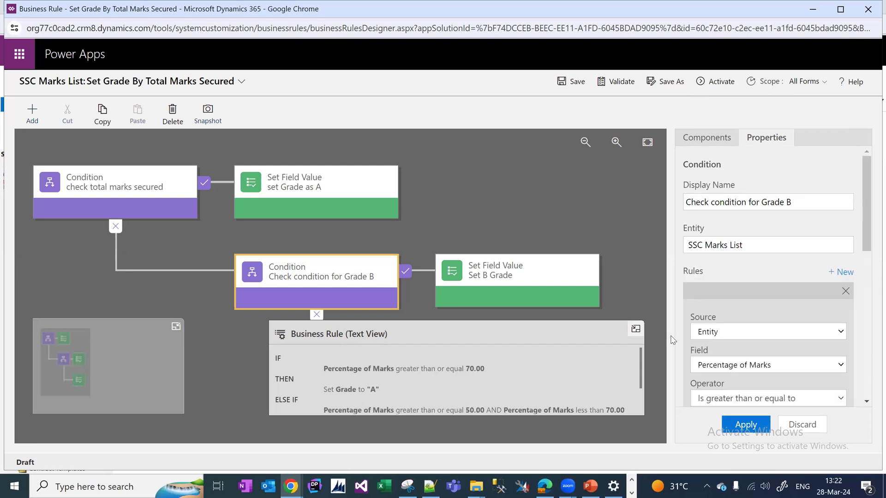
left_click(746, 424)
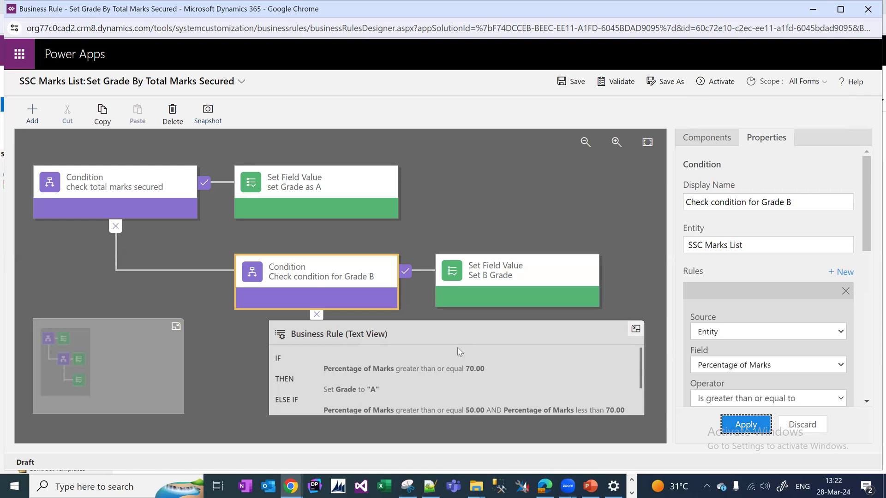
Step: Copy the business rule's text view and replace the old grade IF/ELSE block in the Notepad++ notes with it
left_click_drag(460, 351, 376, 410)
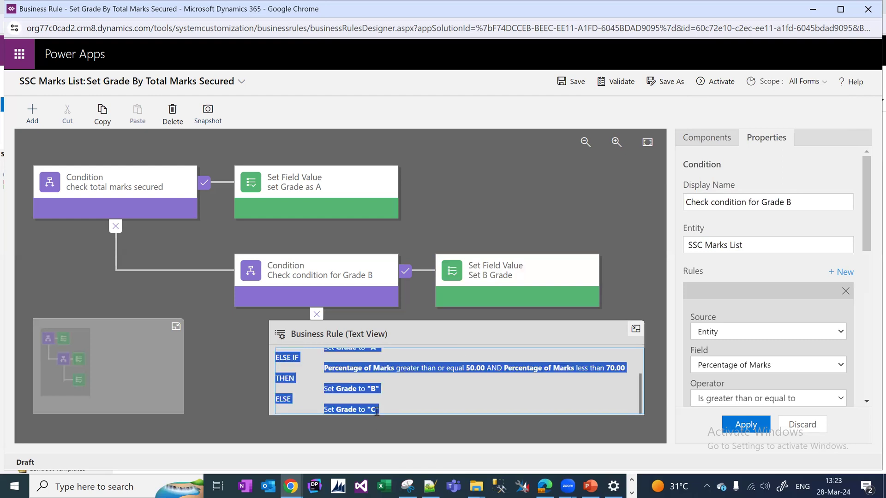
left_click(377, 410)
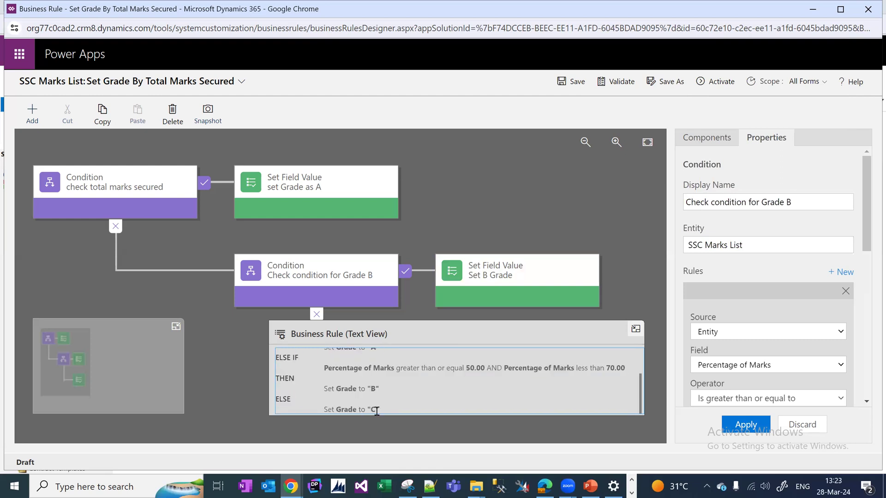
left_click(429, 486)
left_click_drag(153, 441, 25, 342)
type("IF Percentage of Marks greater than or equal 70.00 THEN Set Grade to \"A\" ELSE IF Percentage of Marks greater than or equal 50.00 AND Percentage of Marks less than 70.00 THEN Set Grade to \"B\" ELSE Set Grade to \"C\"")
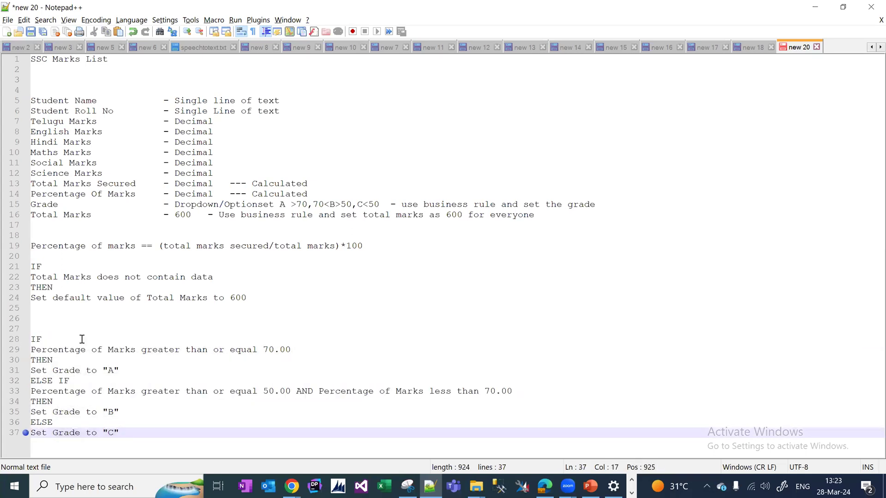
double_click(76, 395)
double_click(95, 419)
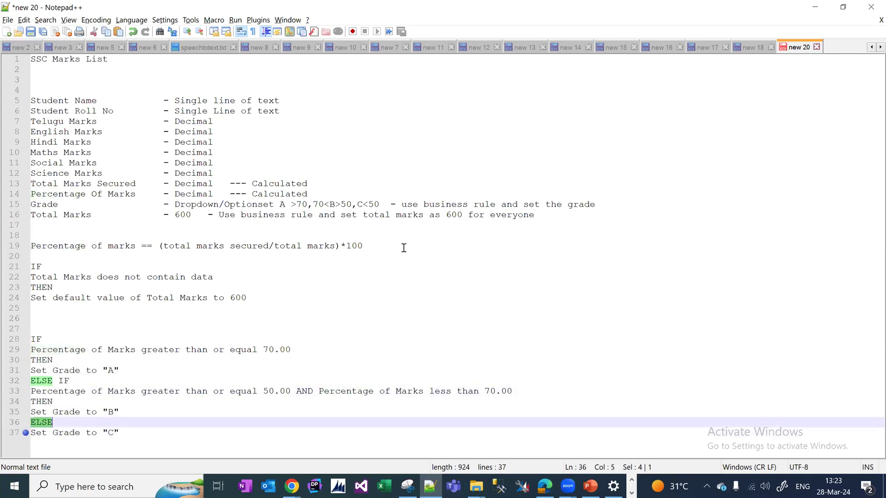
Step: Return to the business rule designer, save and activate the Set Grade By Total Marks Secured rule, and close the designer
left_click(815, 7)
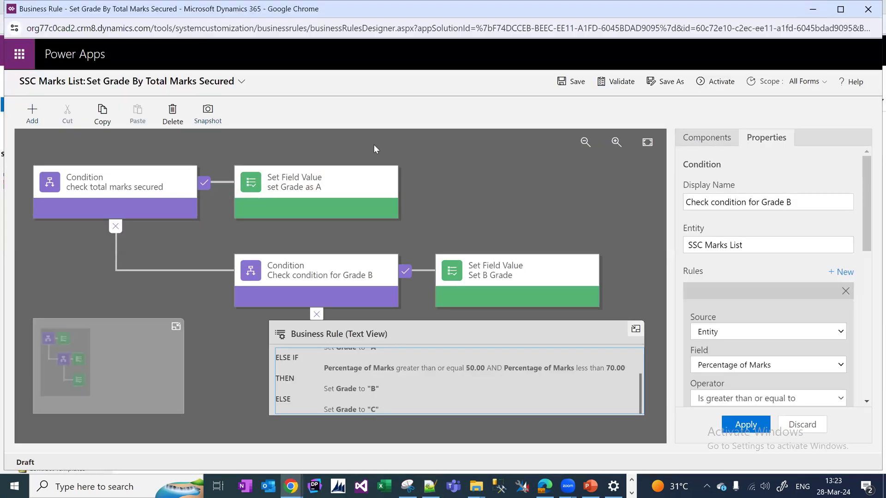
left_click(576, 83)
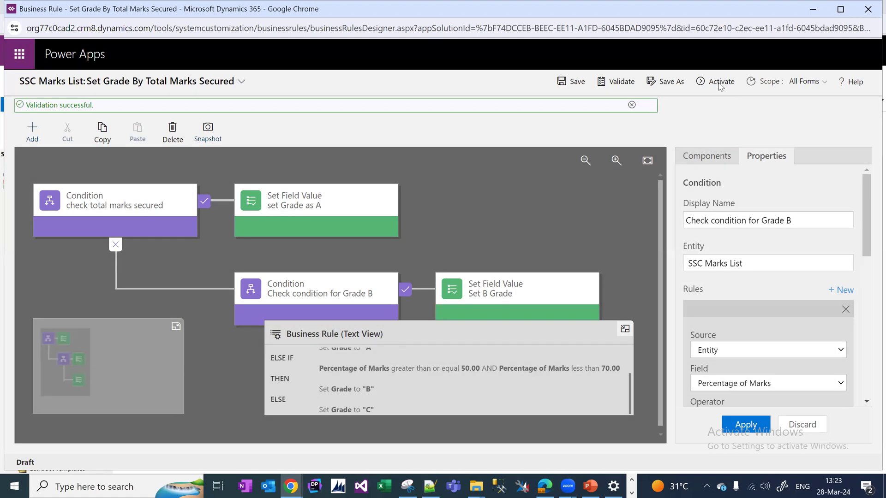
left_click(720, 85)
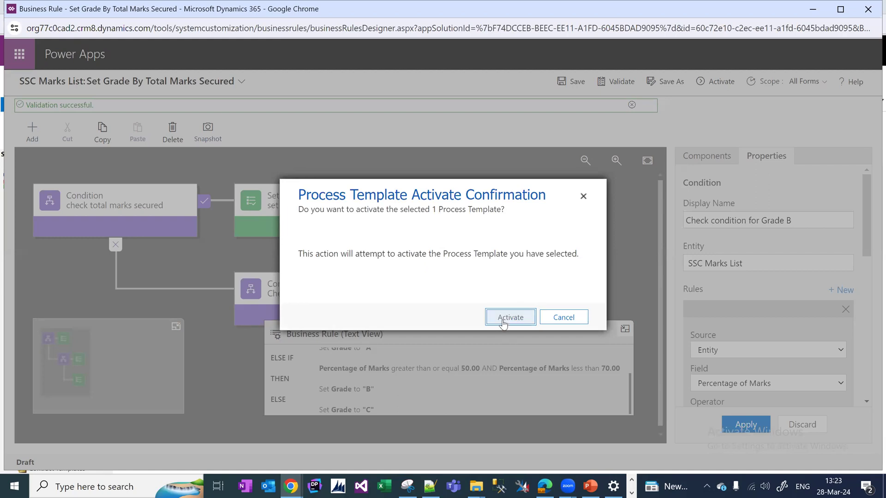
left_click(503, 323)
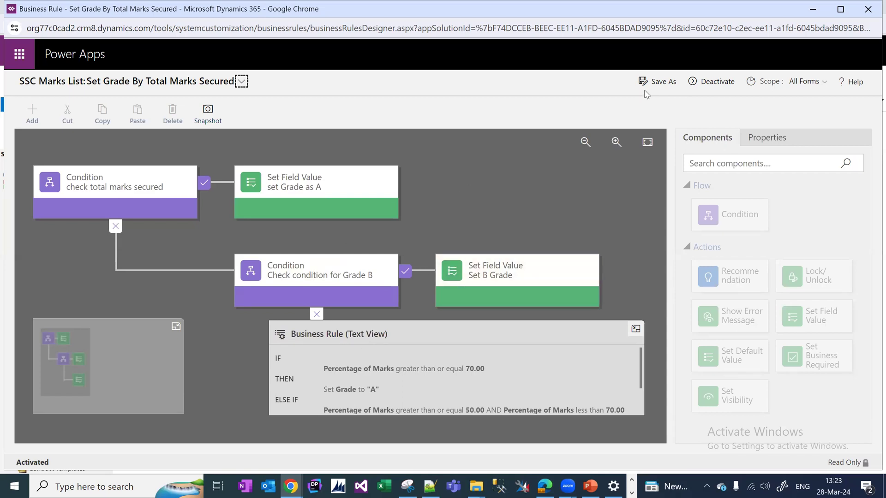
left_click(868, 9)
Step: Open the Main type Information form of the SSC Marks List entity in a maximized form editor
left_click(61, 219)
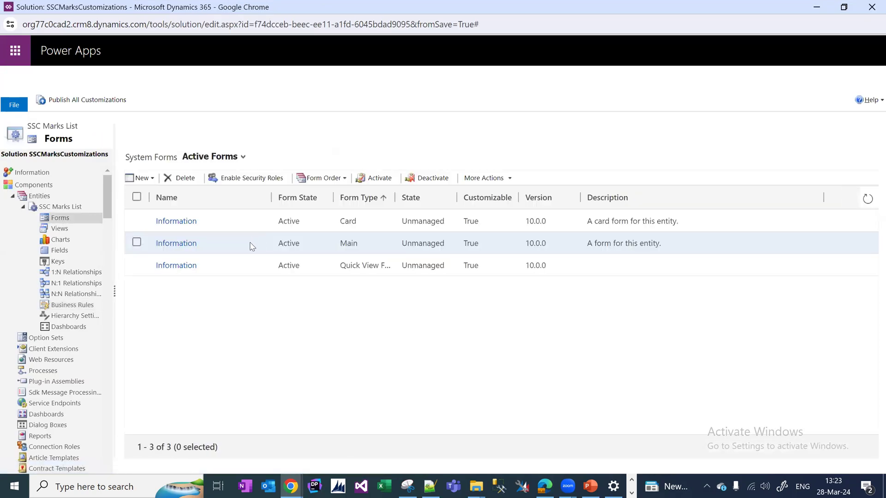
double_click(252, 245)
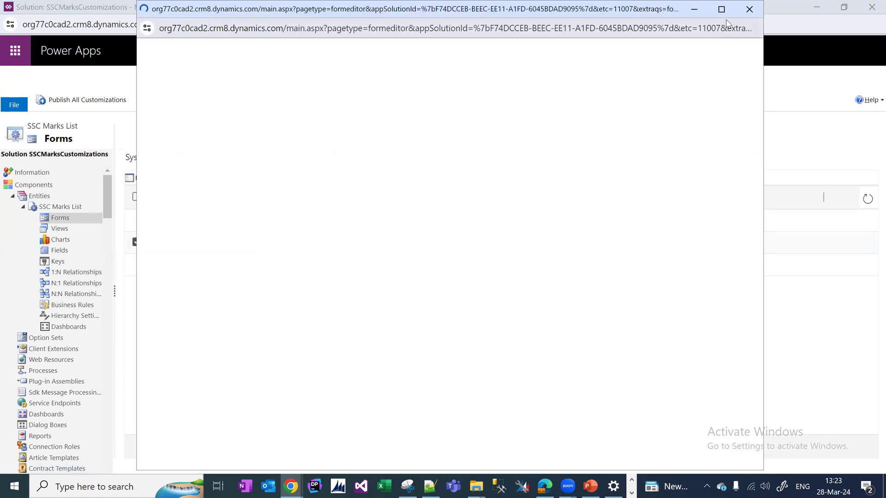
left_click(722, 9)
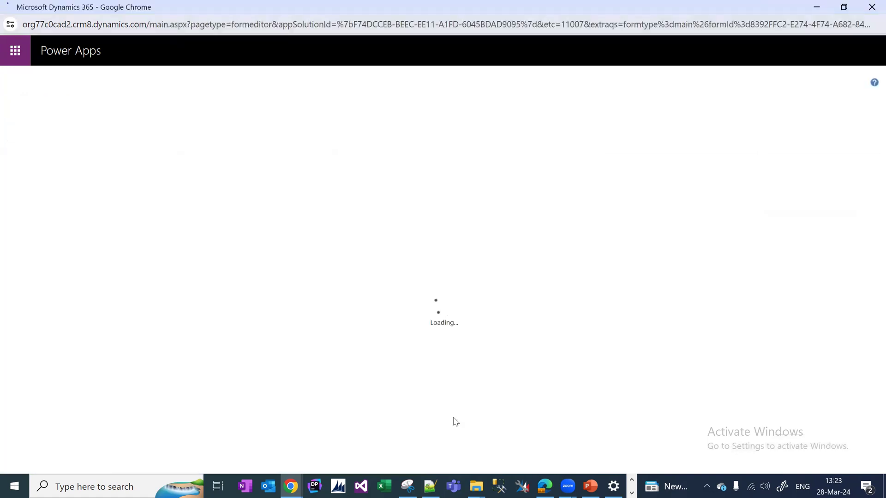
Step: Switch to the open student marks record and examine which of its total, percentage and grade fields are editable
left_click(292, 485)
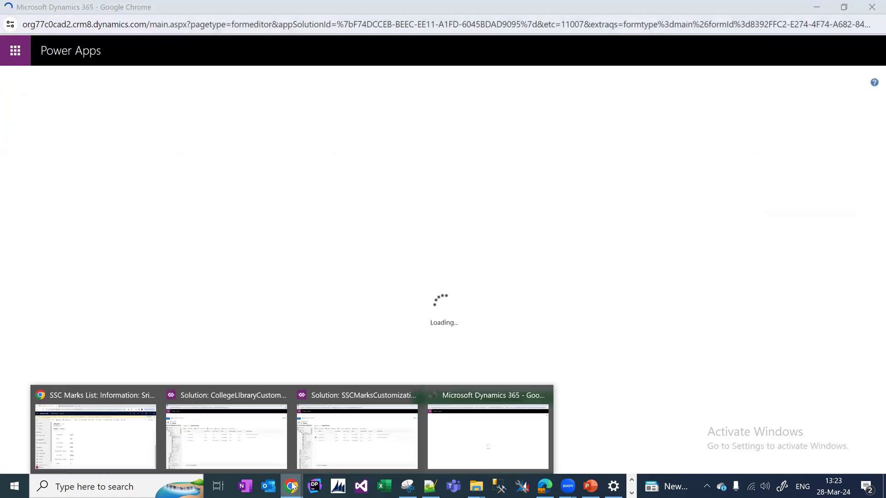
left_click(137, 442)
left_click(271, 435)
left_click(270, 349)
key("Tab")
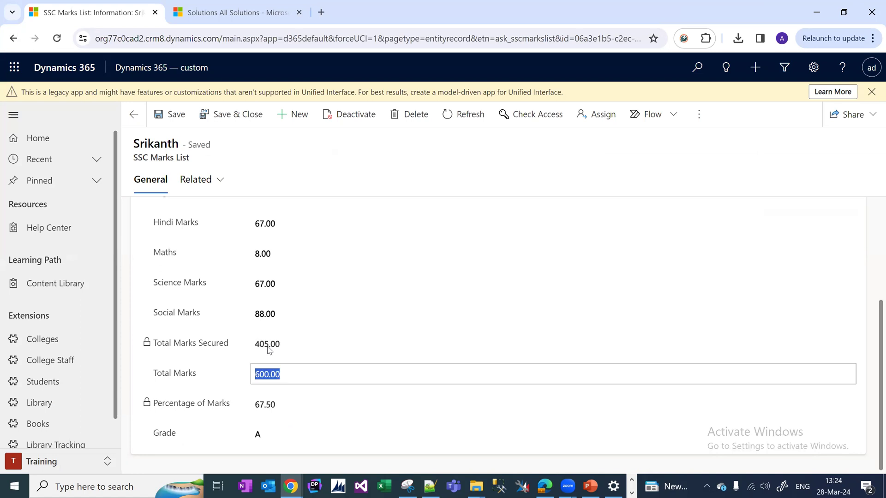
left_click(268, 434)
left_click(223, 361)
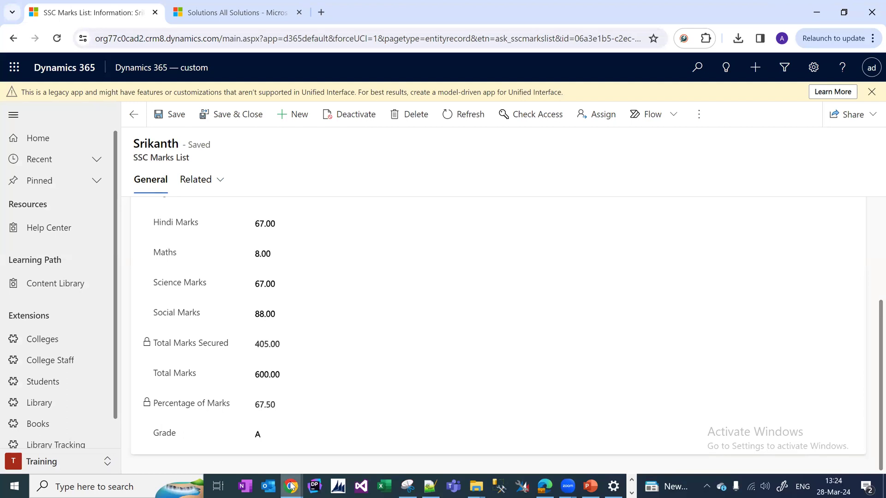
Step: Return to the SSC Marks List form editor and make the Grade field read-only
mouse_move(291, 487)
left_click(468, 445)
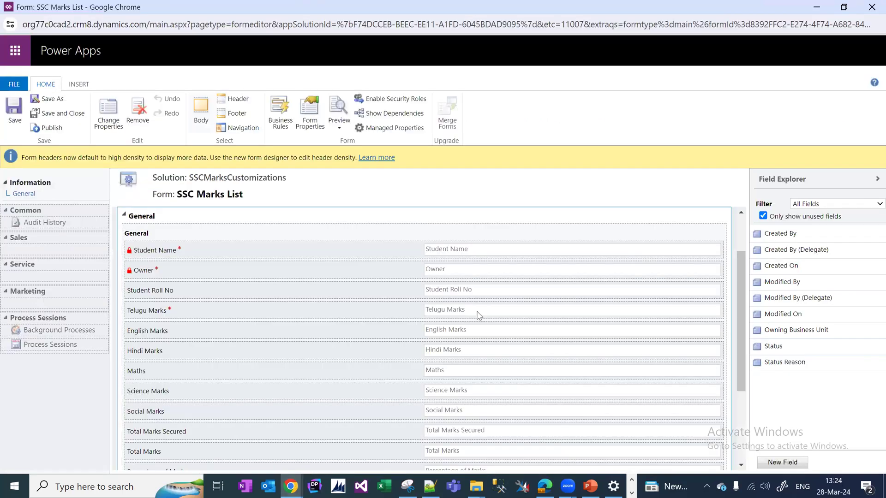
scroll(392, 339, "down", 3)
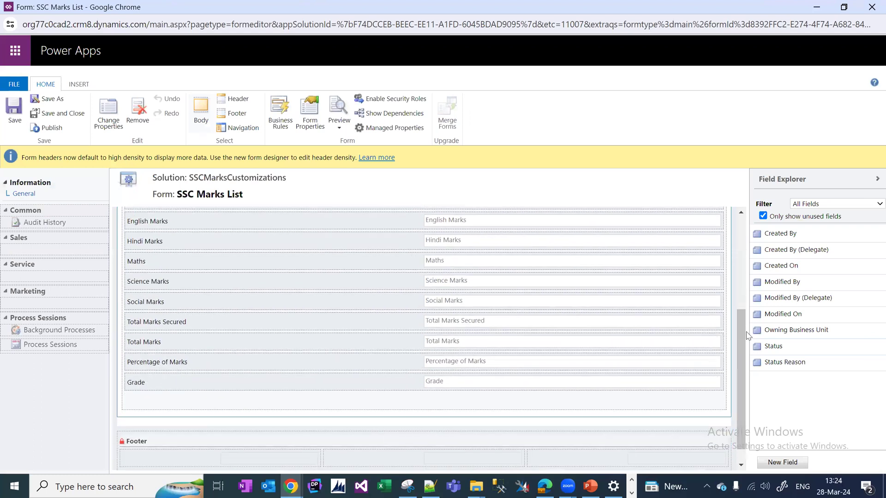
left_click(341, 382)
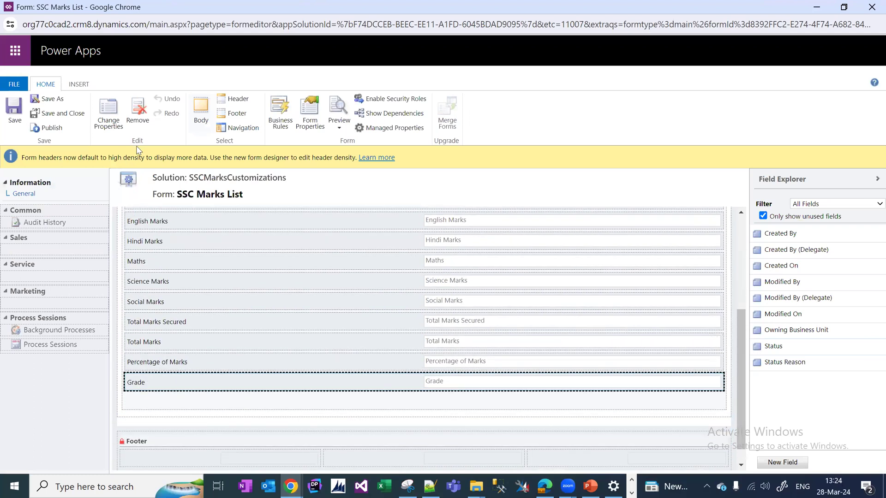
left_click(109, 120)
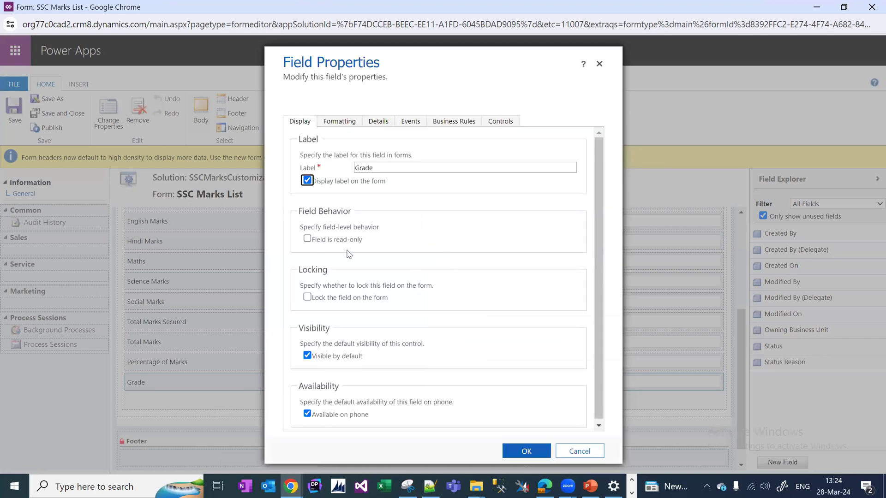
left_click(333, 246)
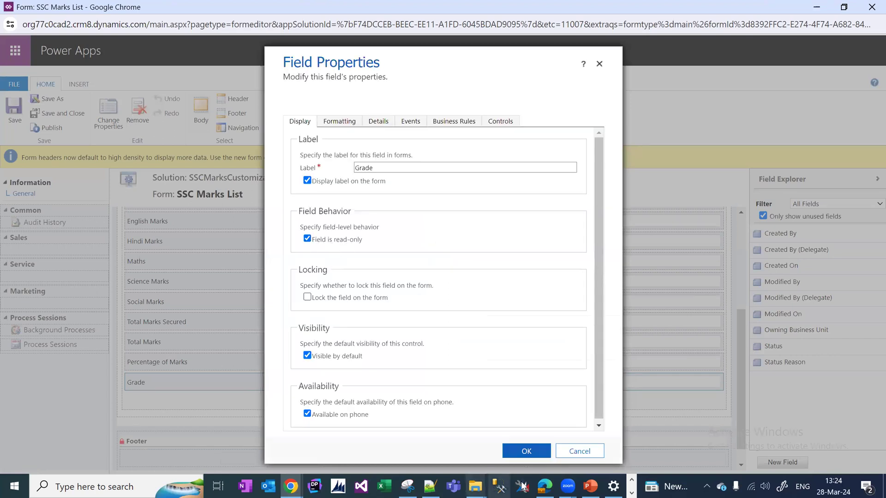
left_click(526, 452)
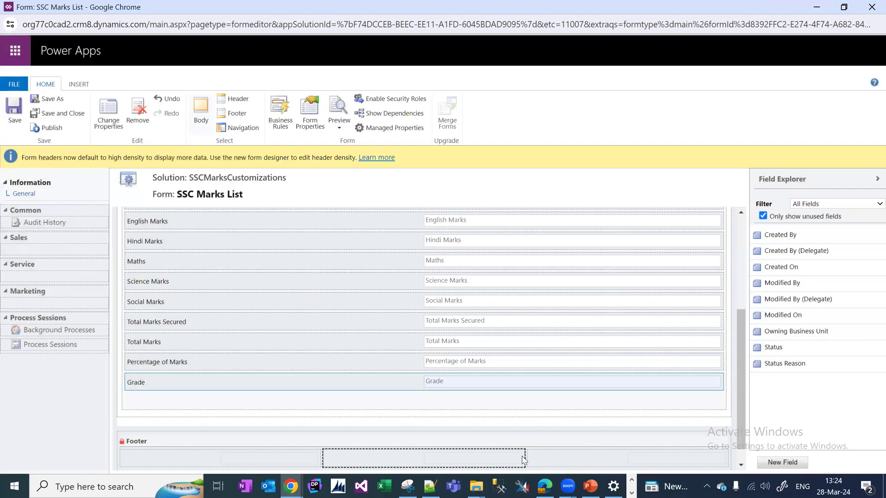
Step: Make the Total Marks field read-only on the form and save the form
left_click(223, 344)
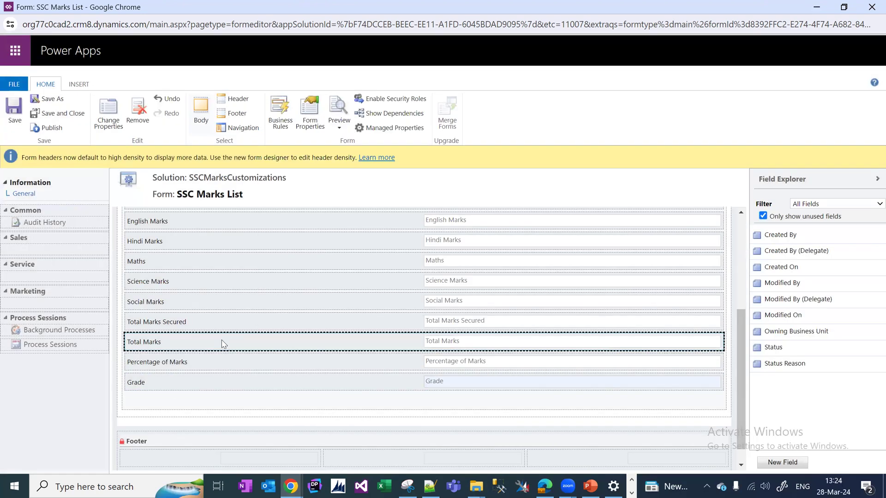
left_click(108, 121)
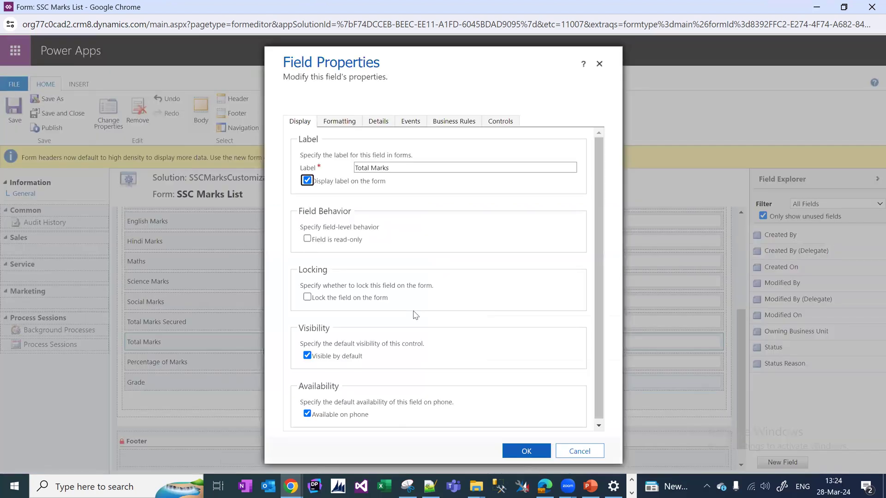
left_click(342, 244)
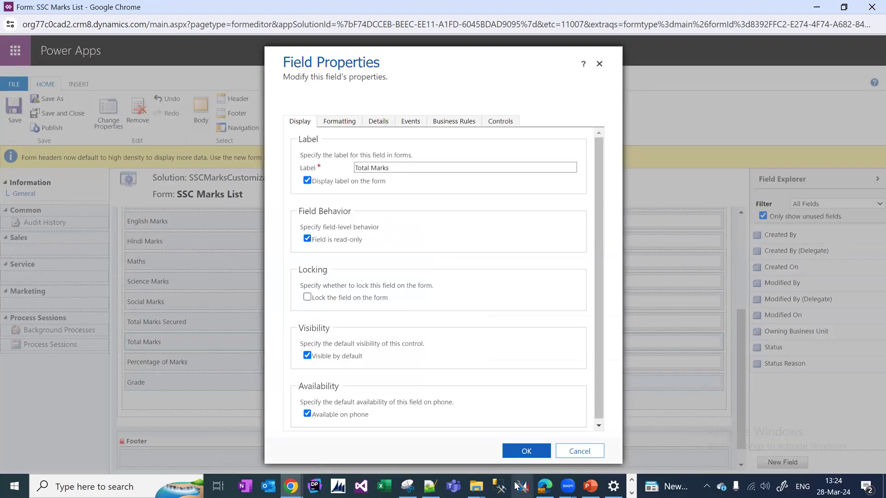
left_click(527, 450)
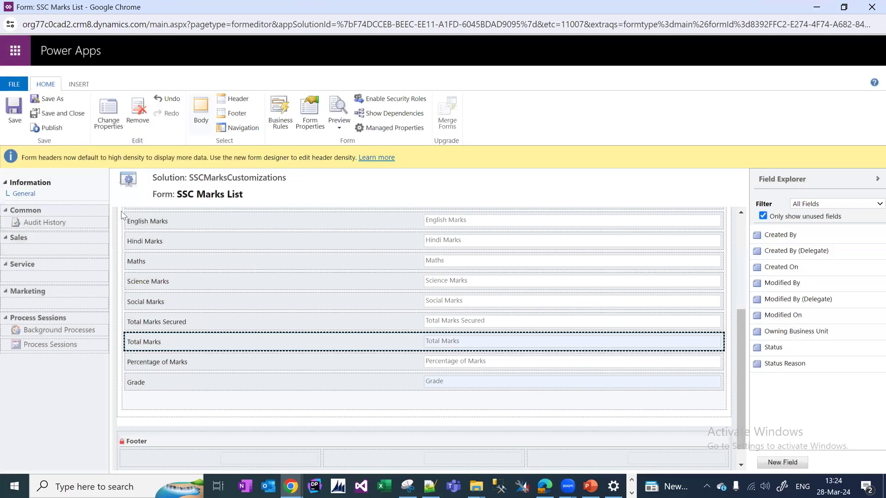
left_click(16, 121)
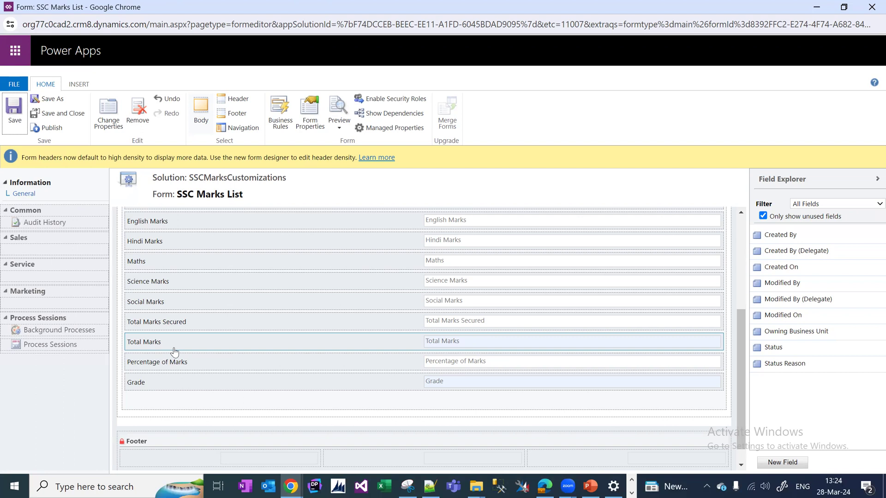
Step: Turn off Visible by default for the Total Marks field, then save and publish the form
left_click(108, 119)
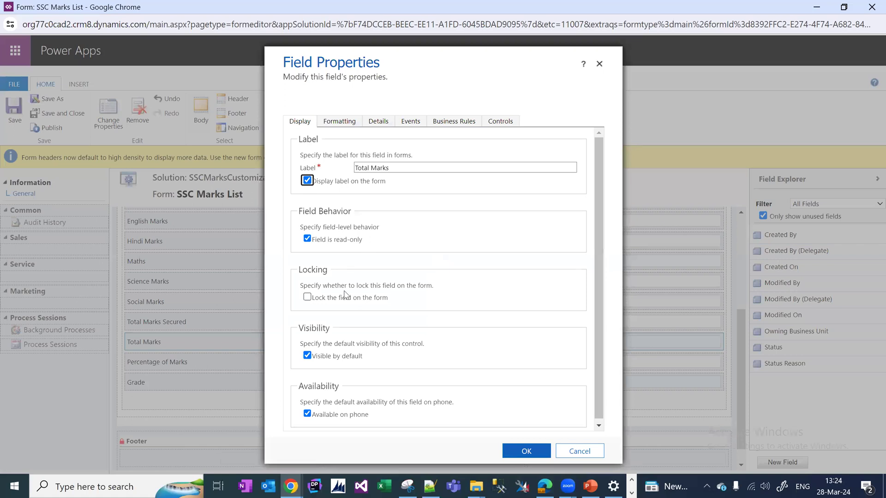
left_click(347, 346)
left_click(513, 451)
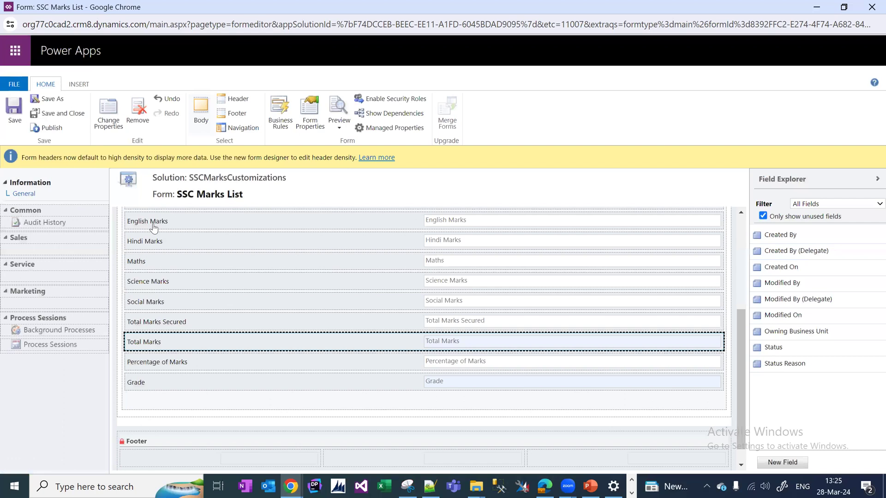
left_click(13, 121)
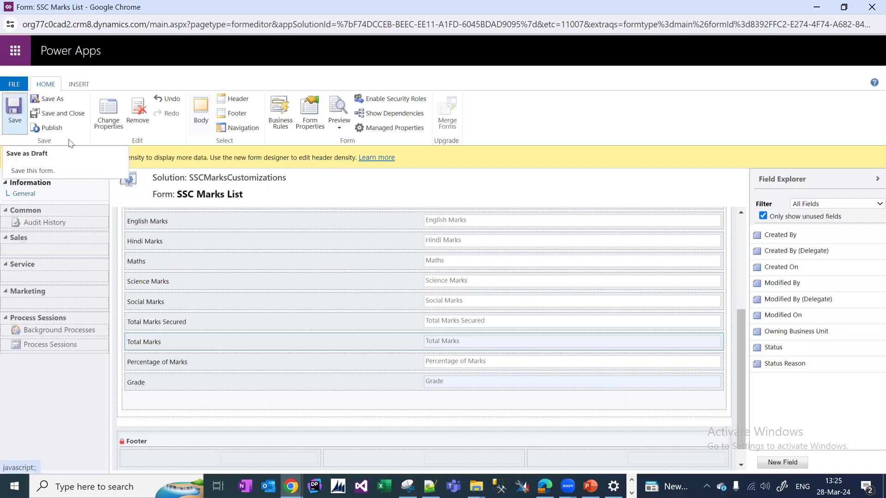
left_click(46, 128)
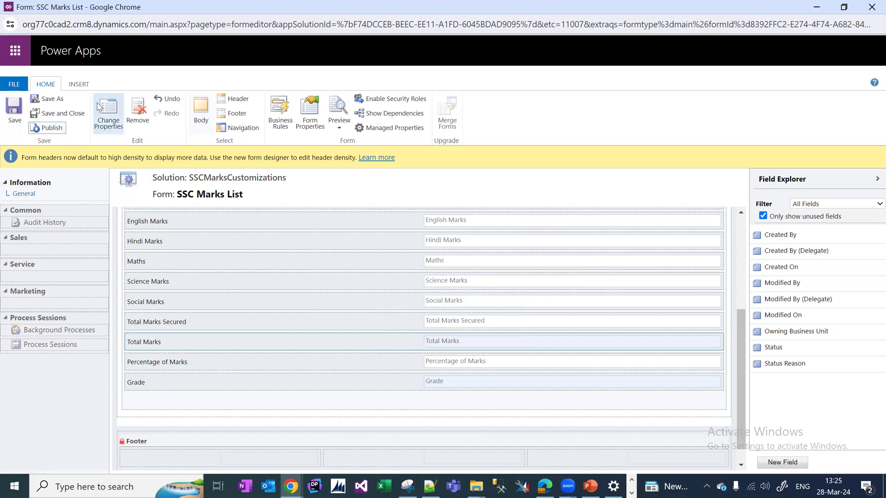
Step: Return to the student marks record, reload it, set Maths to 33 and save
left_click(816, 7)
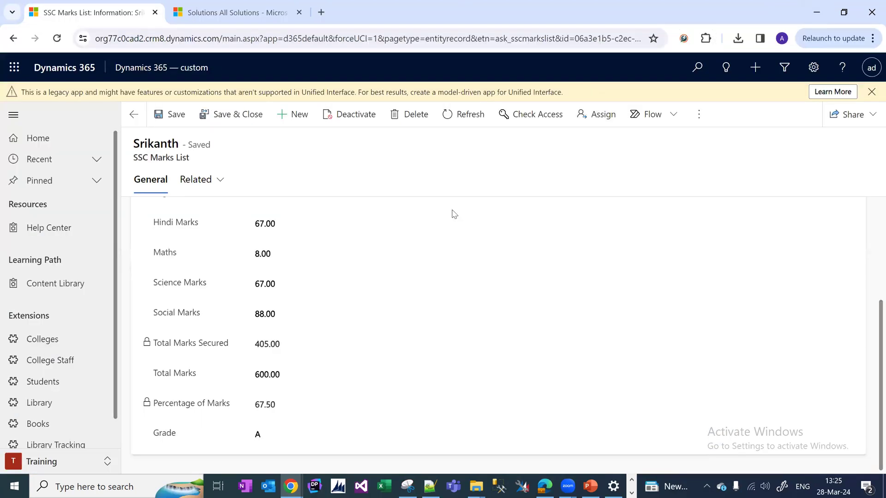
key("F5")
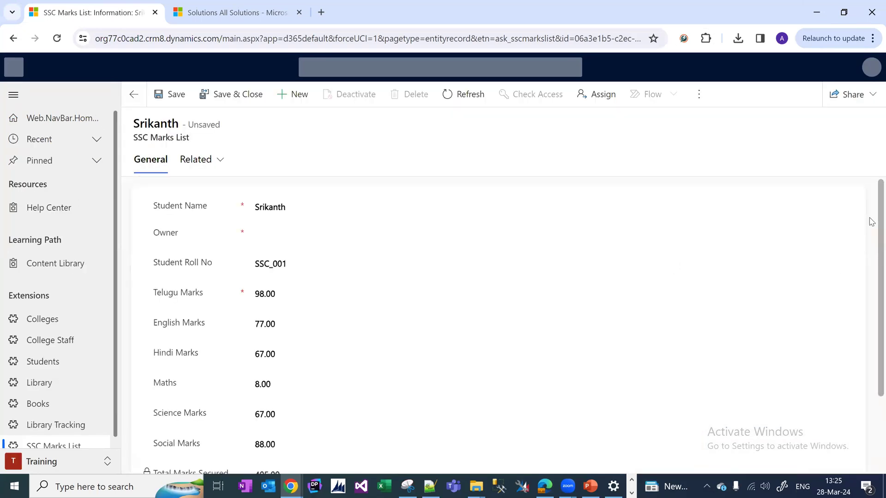
scroll(871, 254, "down", 2)
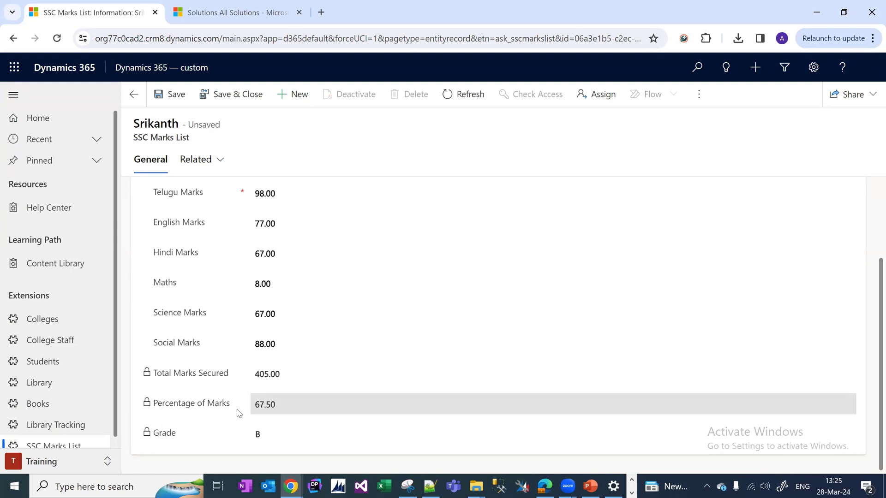
left_click(286, 307)
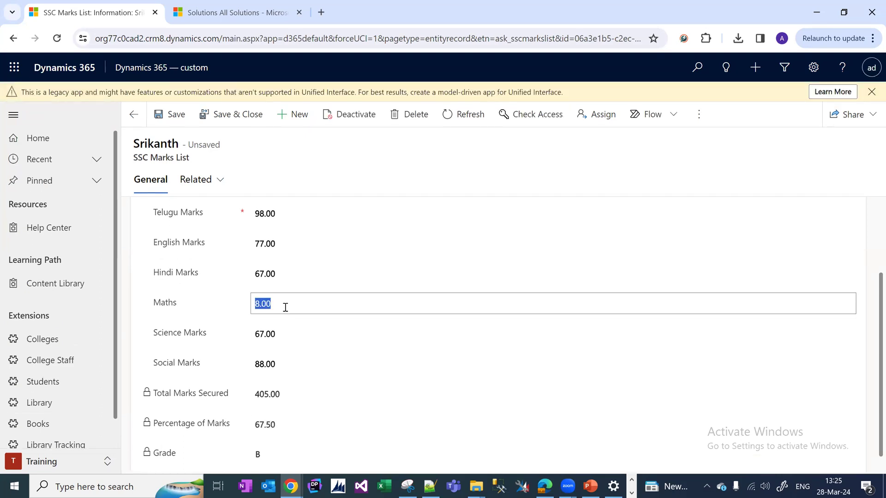
type("33")
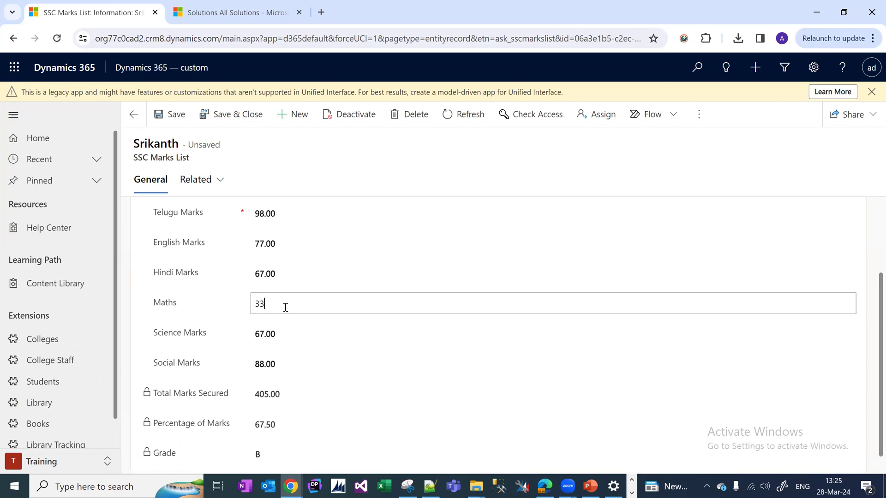
left_click(174, 119)
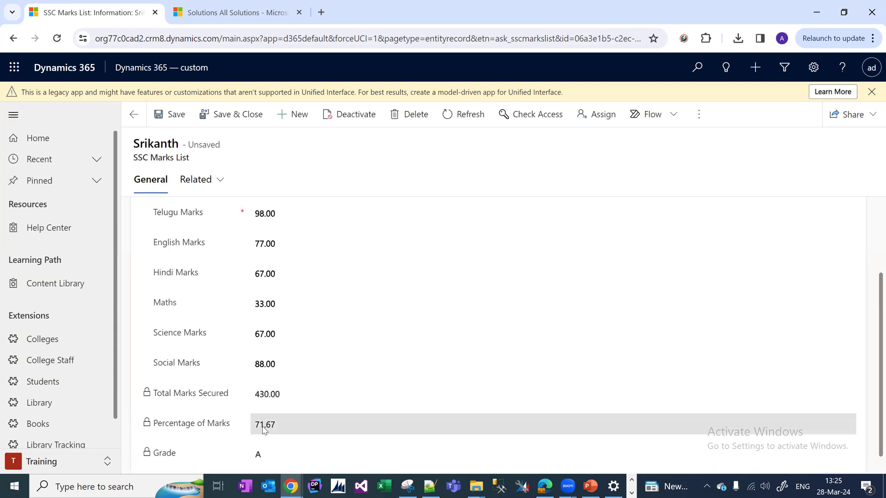
Step: Set the record's Telugu Marks to 55 and save to retest the grade rule
double_click(284, 208)
type("55")
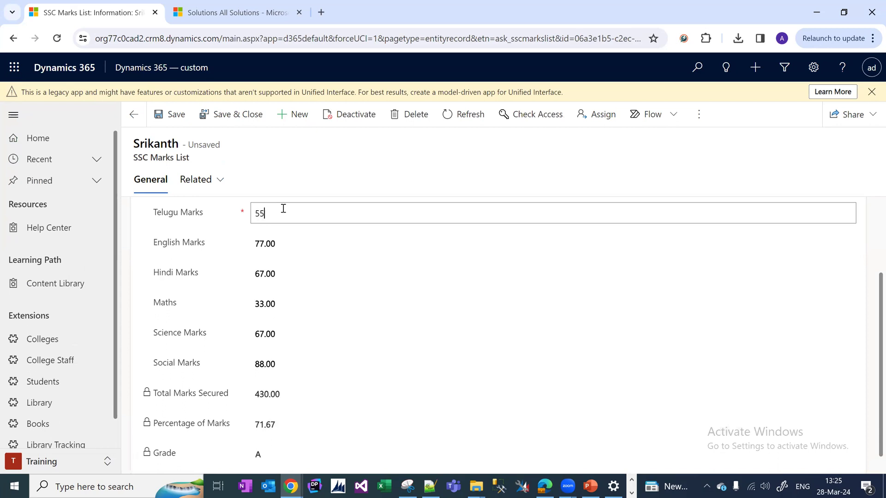
left_click(164, 121)
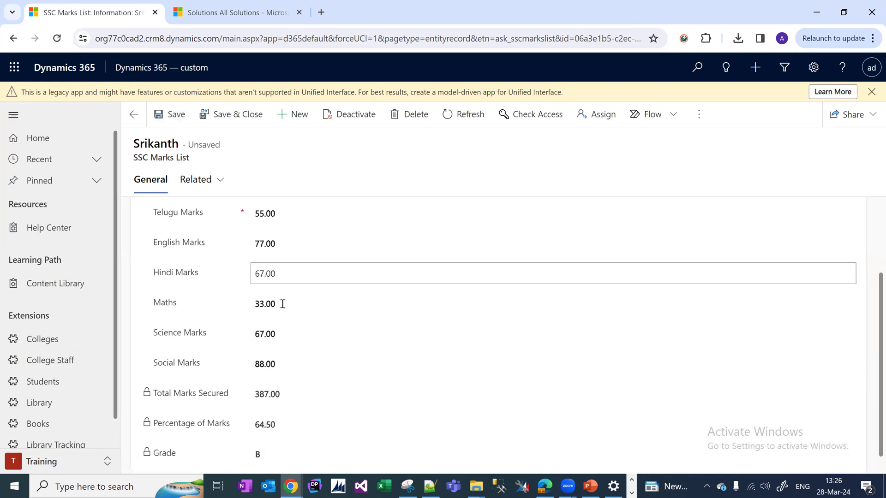
Step: Set the record's English Marks to 22 and Social Marks to 44, saving after each change
left_click(287, 247)
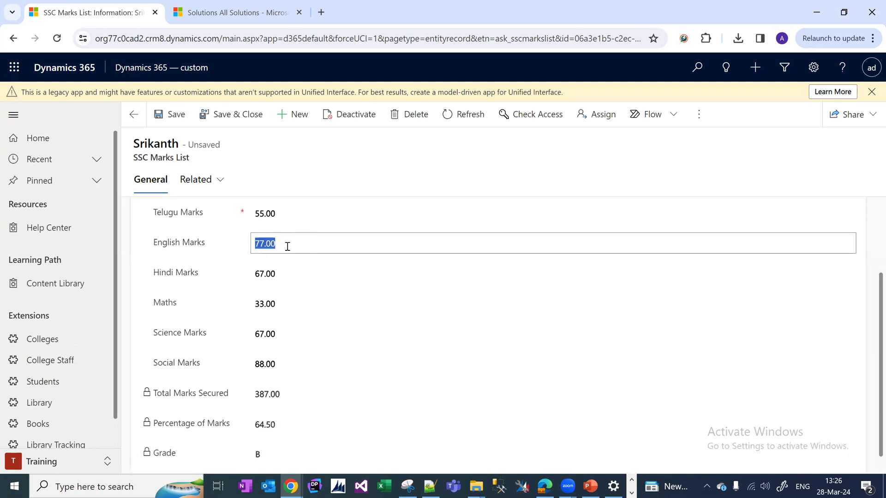
type("22")
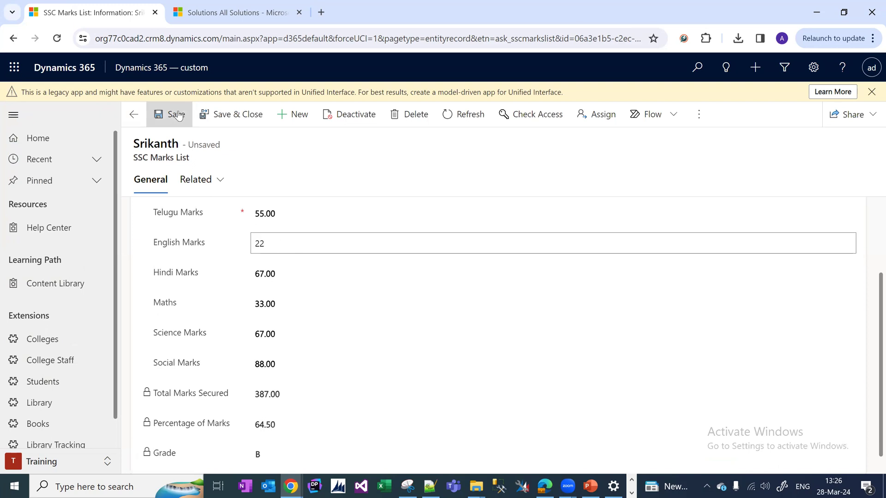
left_click(175, 119)
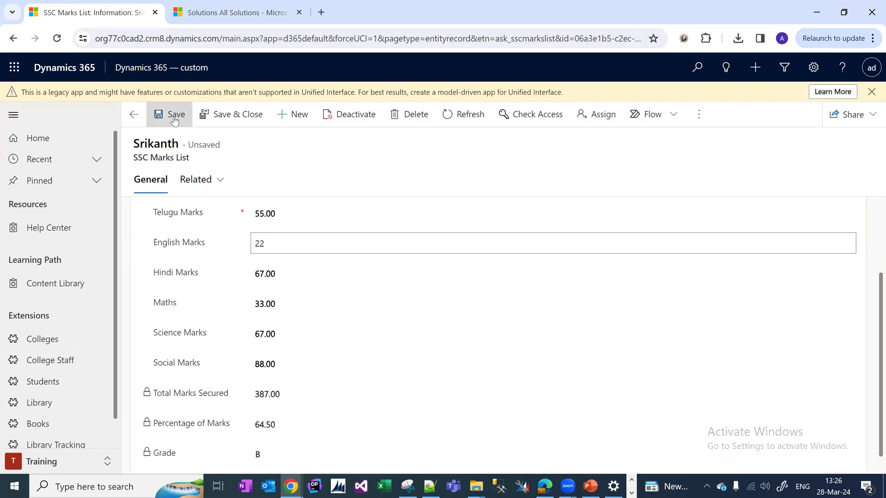
left_click(270, 365)
type("44")
left_click(168, 124)
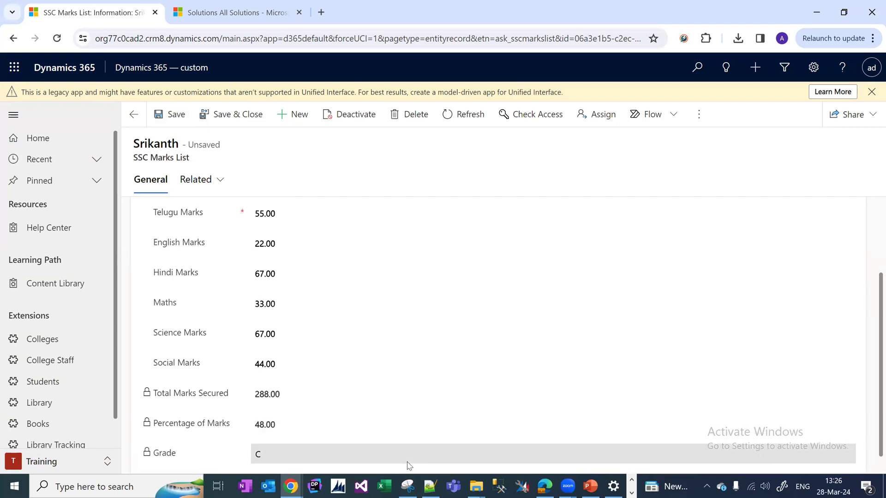
Step: Switch to the Notepad++ notes and review the business rule logic down to the Set Grade to "C" line
left_click(430, 486)
left_click(380, 306)
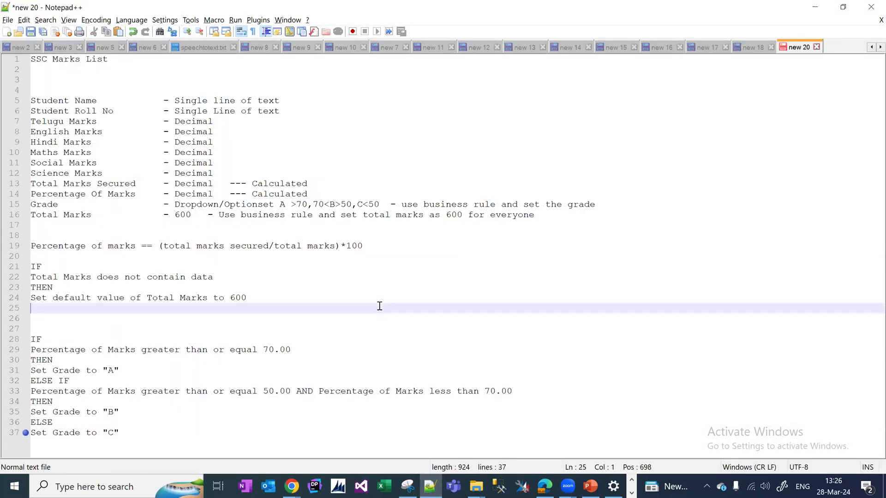
left_click(275, 432)
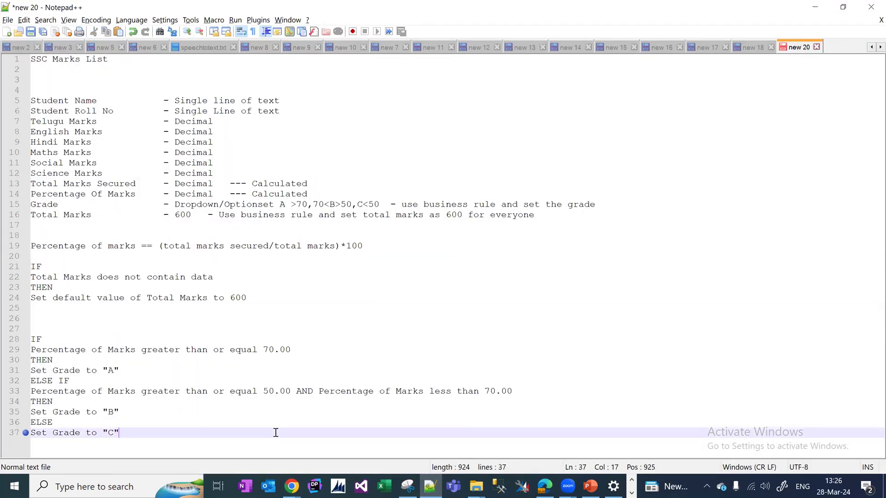
Step: Add three topic lines below the grade logic: "Calculated field", "business rules" and "show/hide field on form"
key("Return")
key("Return")
key("Return")
type("culated field")
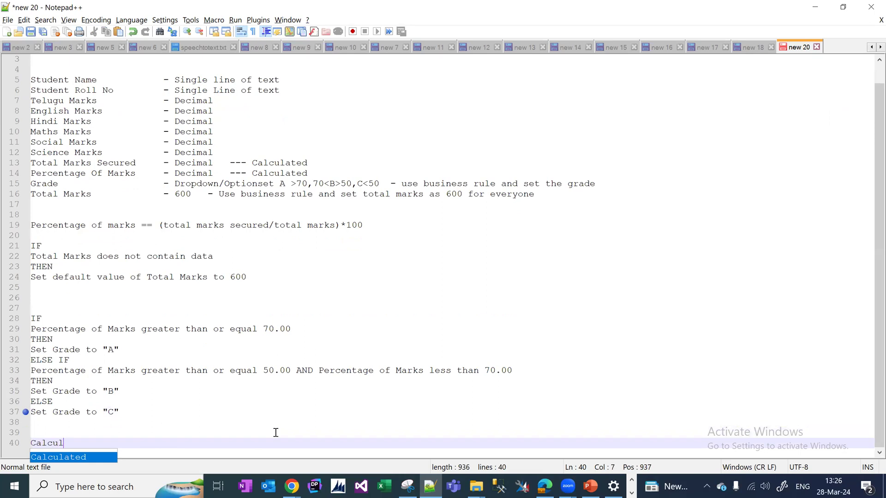
key("Return")
type("bu")
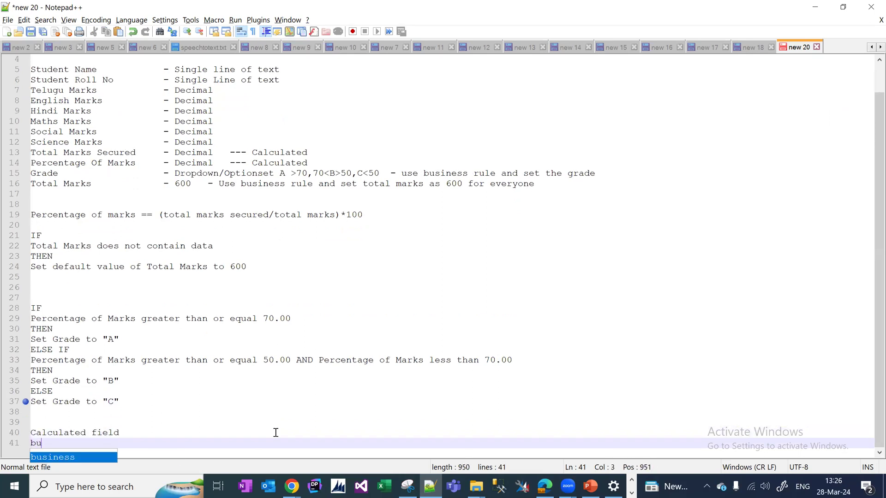
type("siness rules")
key("Return")
type("show/")
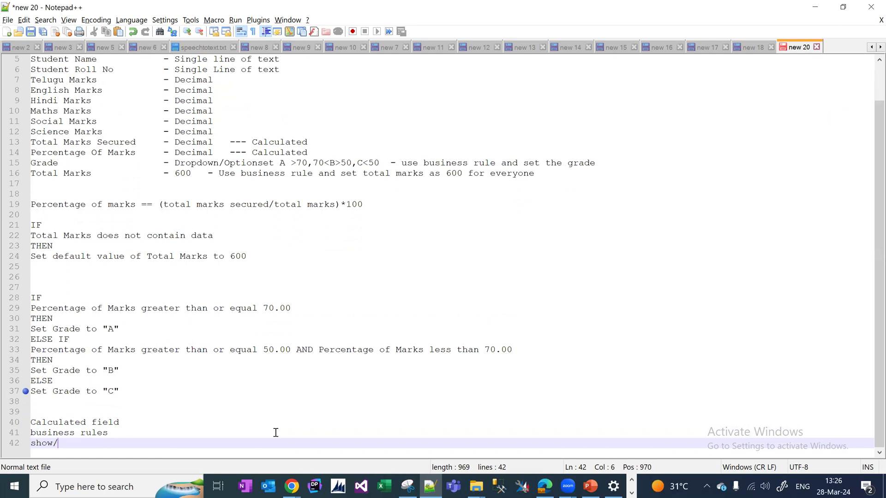
type("hide ")
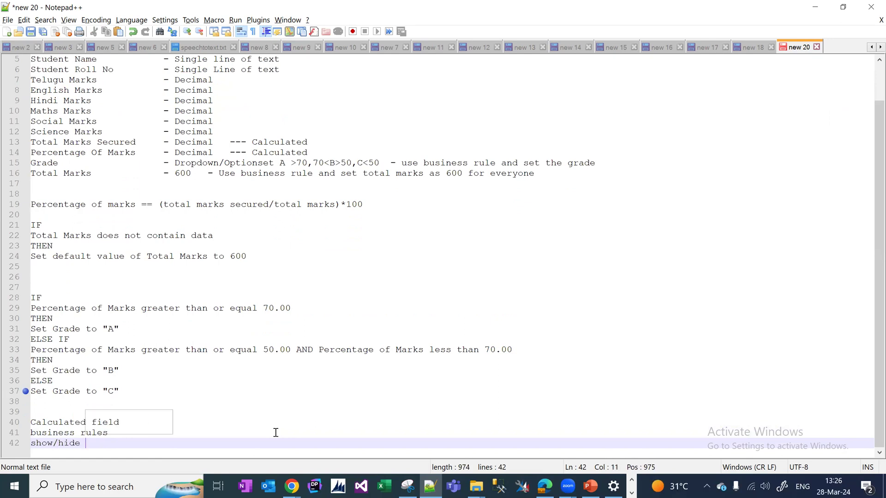
type("field on form")
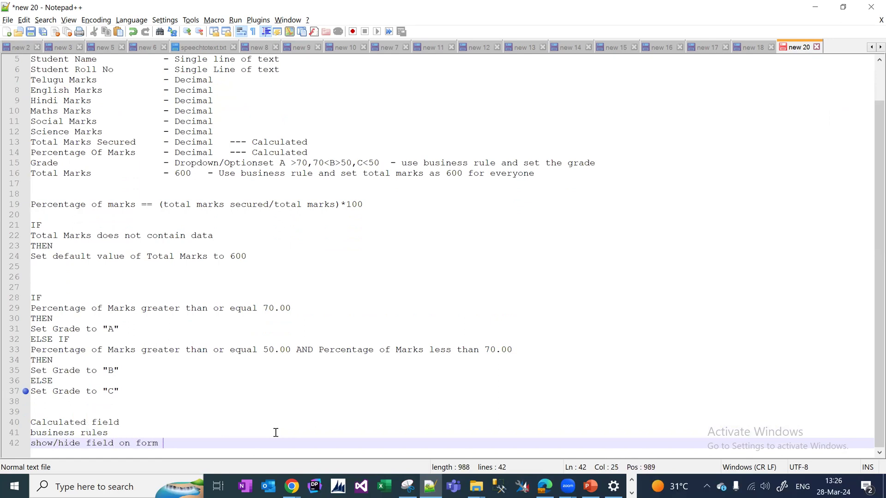
Step: Leave several blank lines below the topic list and start a numbered list with "1."
key("Return")
key("Return")
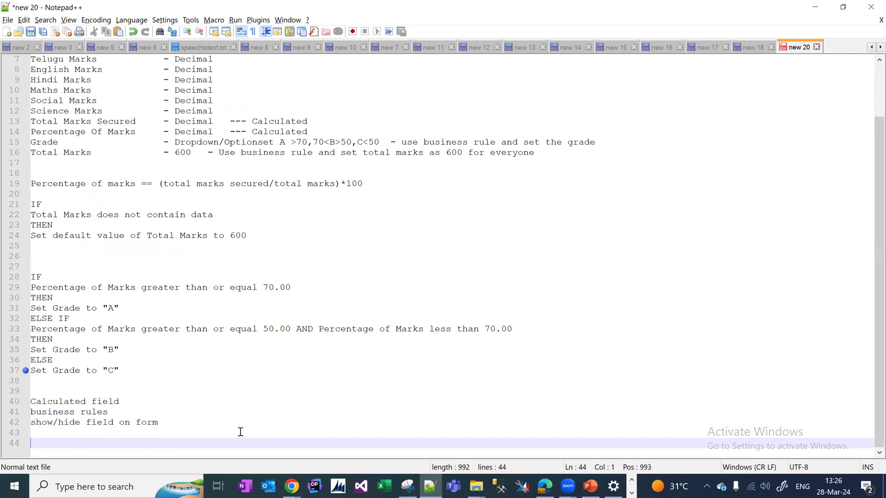
key("Return")
key("Return")
key("Return")
key("Return")
key("Return")
type("1.")
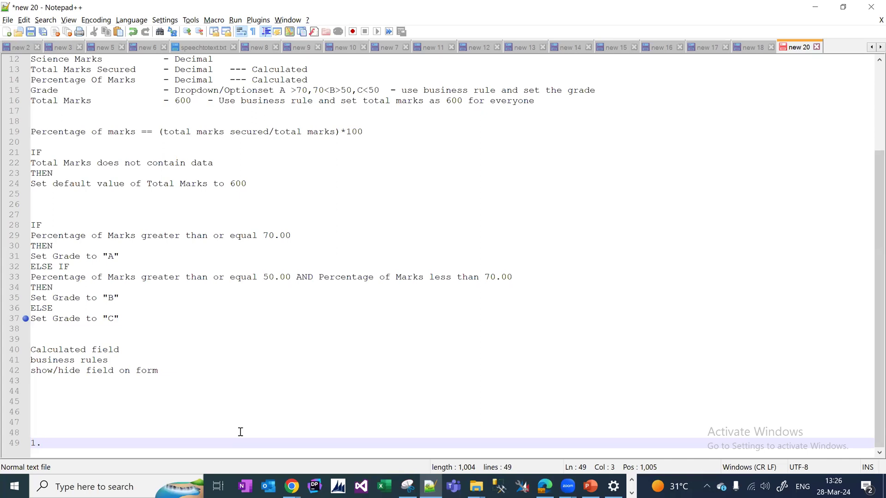
type("A")
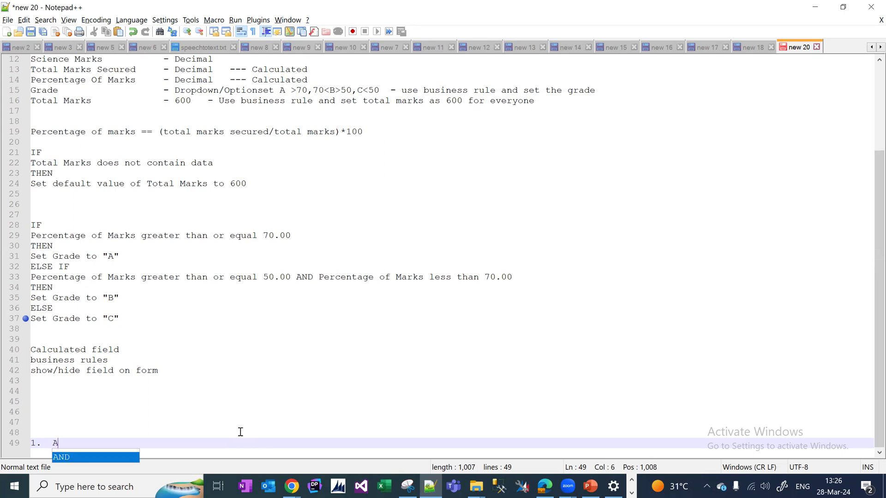
key("BackSpace")
key("BackSpace")
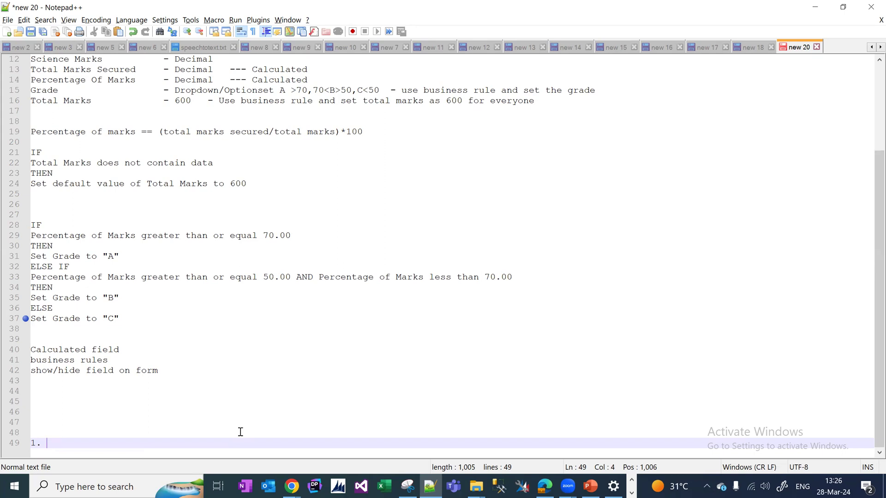
type("A")
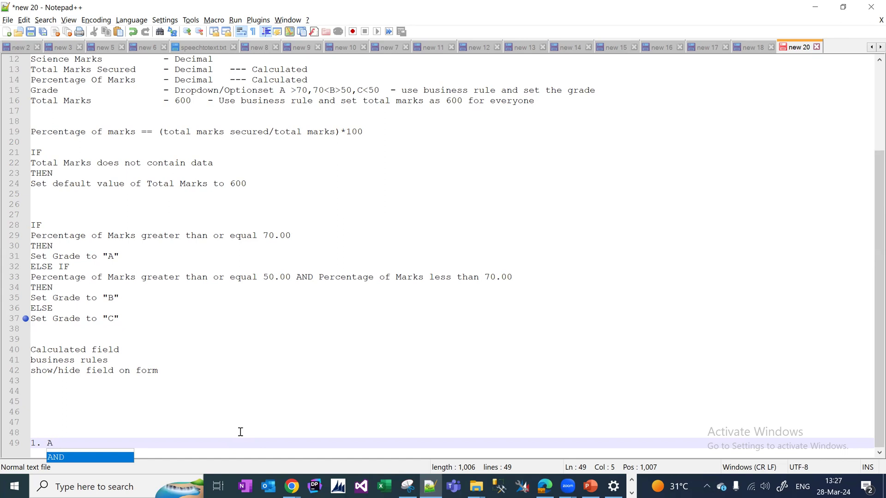
type("mazon")
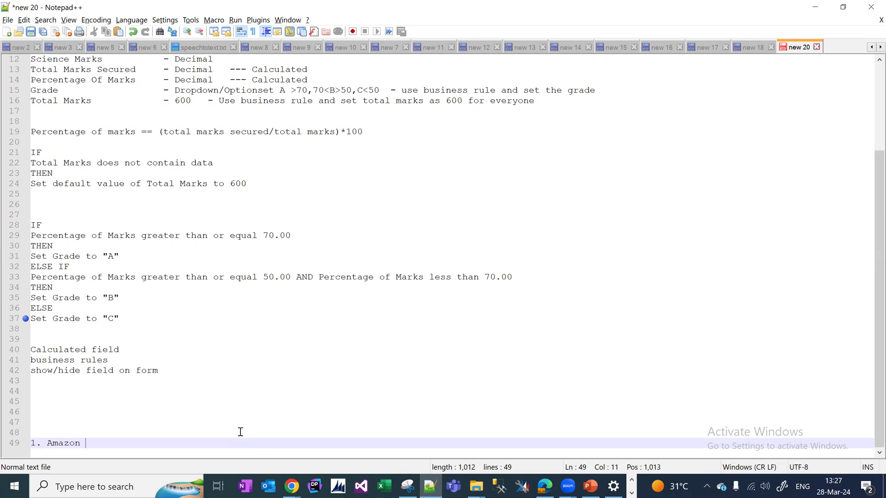
key("BackSpace")
key("BackSpace")
key("BackSpace")
key("BackSpace")
key("BackSpace")
key("BackSpace")
Step: Write the first numbered item as "Set up system for Amazon"
type("S")
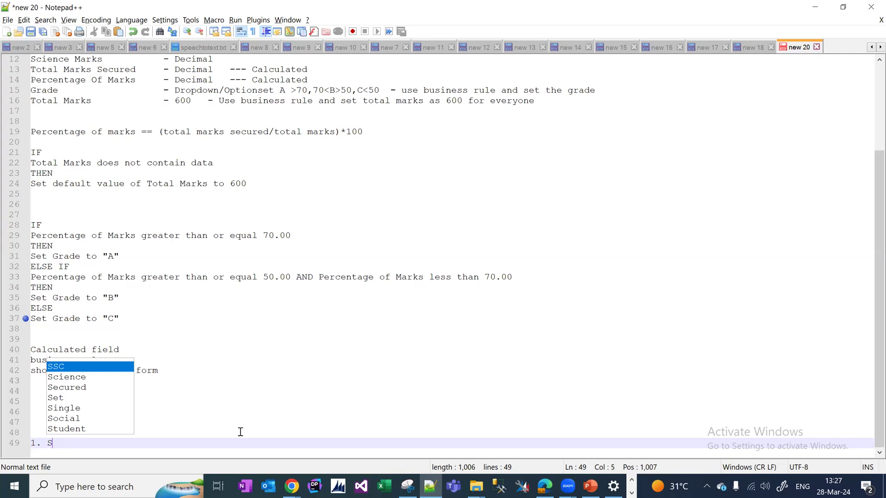
type("et up")
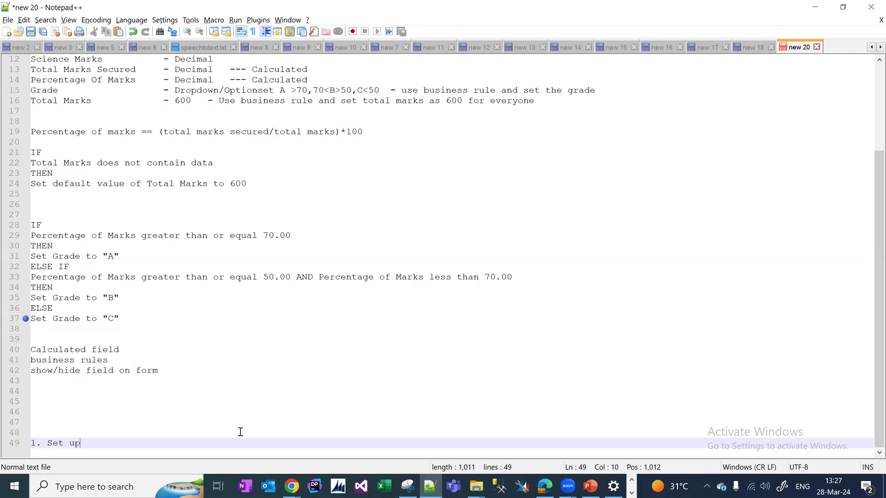
type(" system for form")
key("BackSpace")
key("BackSpace")
key("BackSpace")
key("BackSpace")
key("BackSpace")
type("Amazon")
Step: Add a second numbered item after a blank line: "Set up CRM system for Banking Project only for loan service"
key("Return")
key("Return")
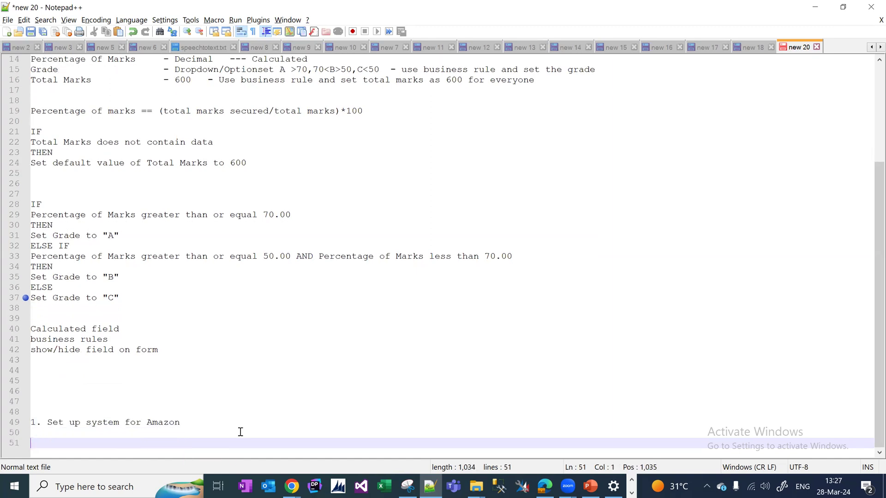
type("2. Ba")
key("BackSpace")
key("BackSpace")
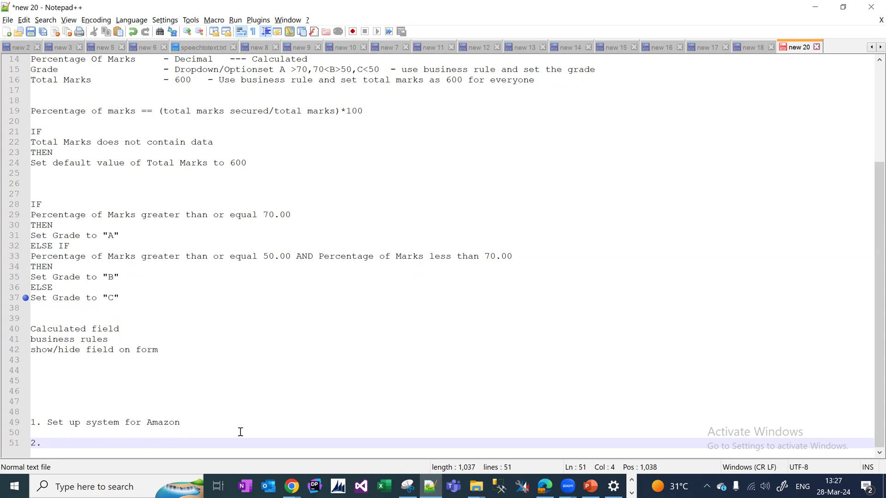
type("Bank")
key("BackSpace")
key("BackSpace")
key("BackSpace")
key("BackSpace")
key("BackSpace")
type("Set up CRM system for Banking S")
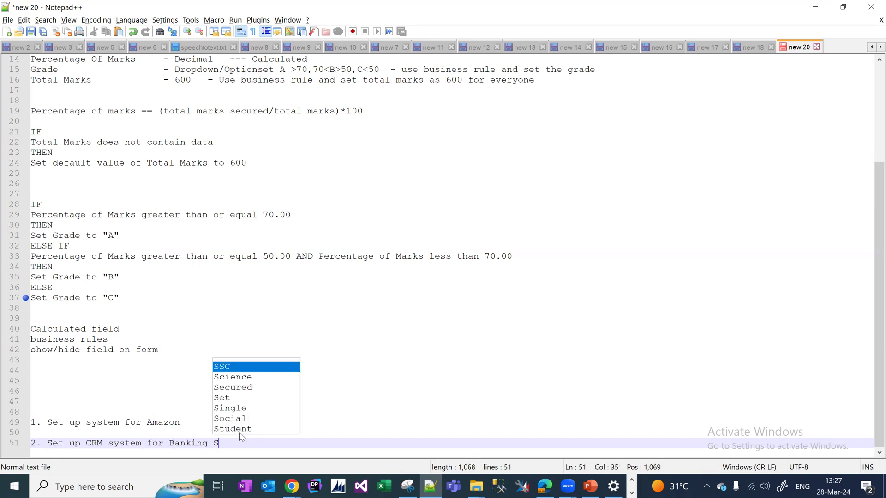
key("BackSpace")
type("Project only for loan service ")
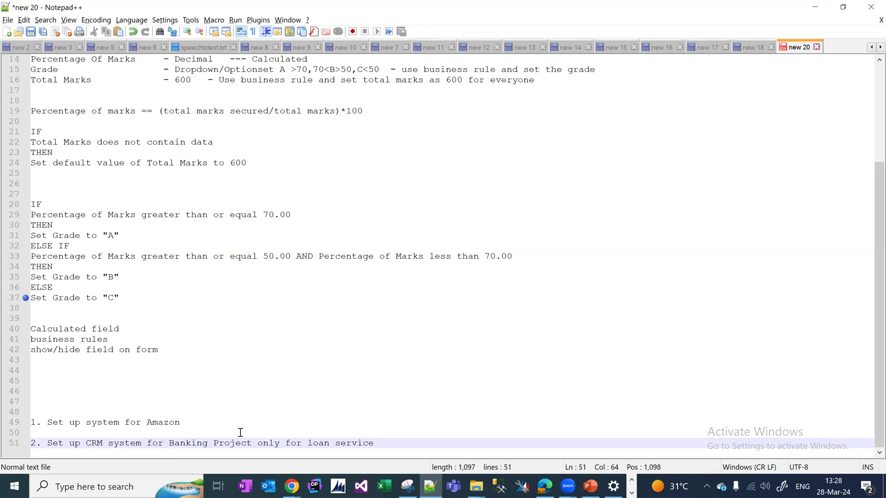
Step: Extend the banking project item with the loan types "Personal Loan, Car Loan, Home loan"
type("Personal Loan")
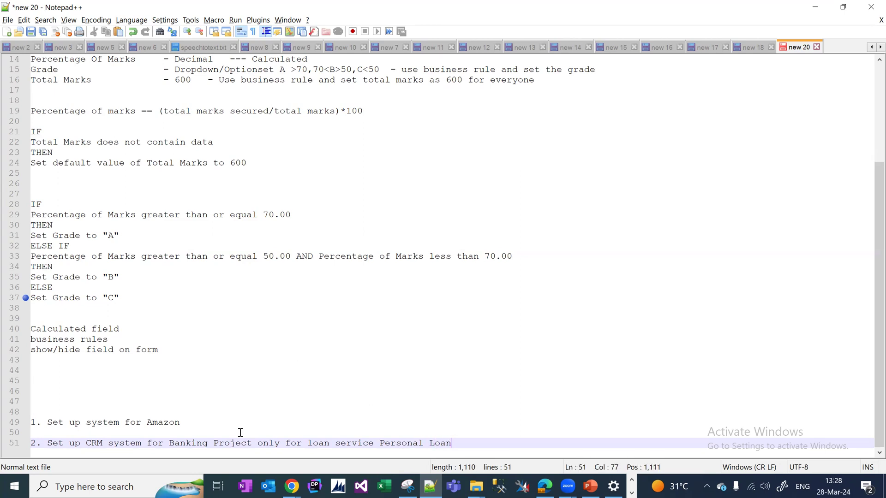
type(", Car Loan, H")
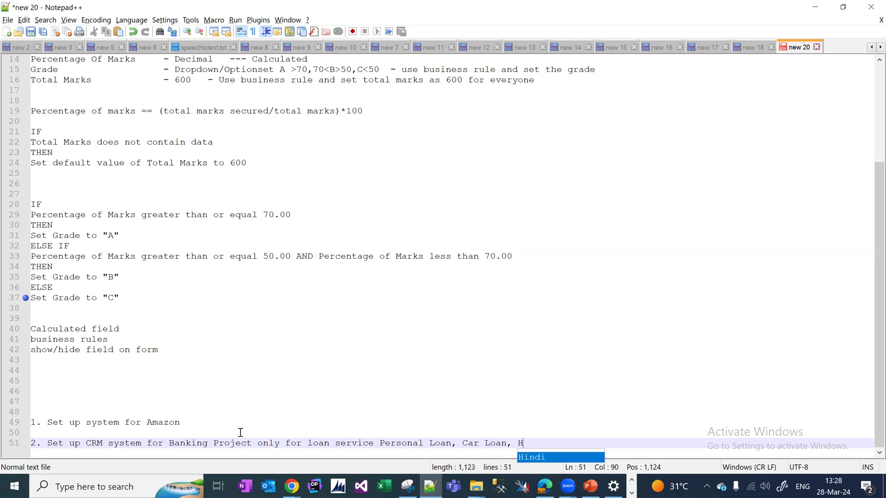
type("ome loan")
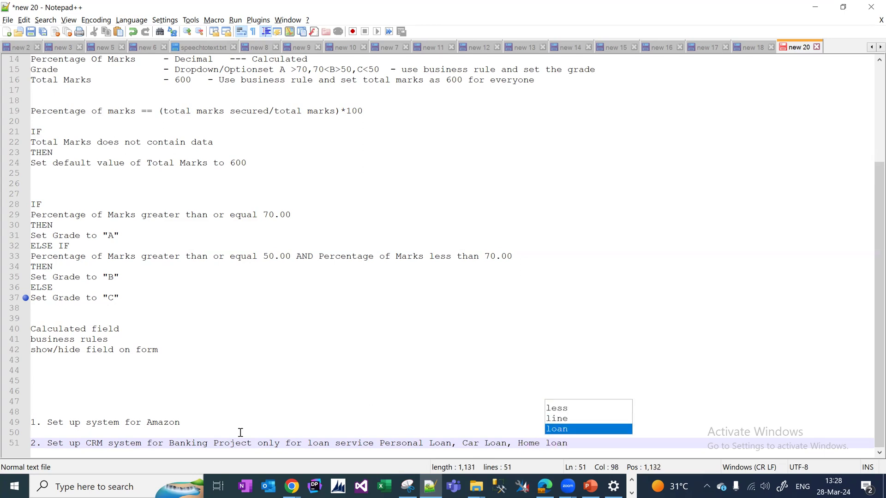
Step: Start the banking entity outline with the heading "1. Banks" and the indented fields "Bank name" and "Bank ID"
key("Return")
key("Return")
type("1. ")
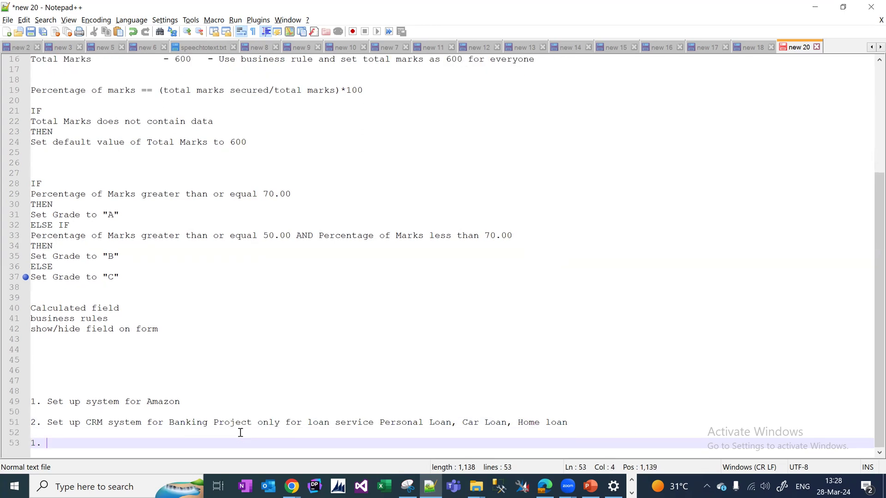
type("Banks")
key("Return")
key("Tab")
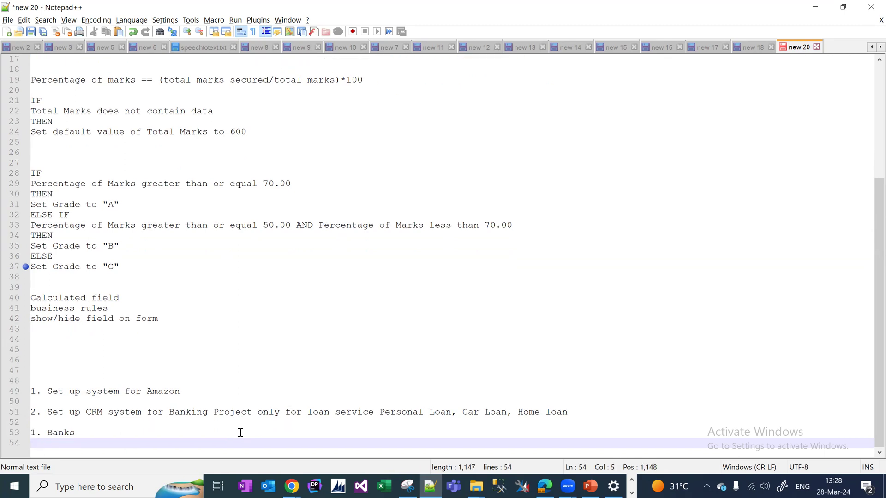
type("Bank name")
key("Return")
type("Bank ID")
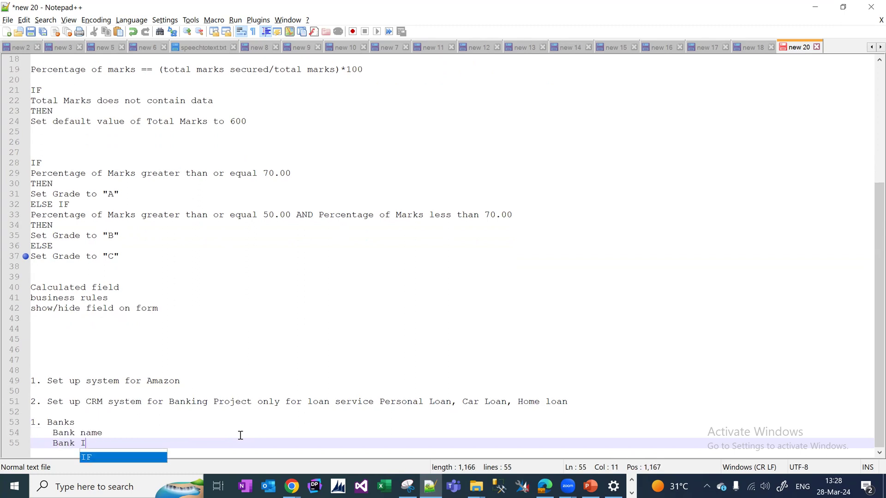
Step: Add the fields "Branch", "Address" and "Bank IFSC Code" to the Banks outline
key("Return")
type("Branch")
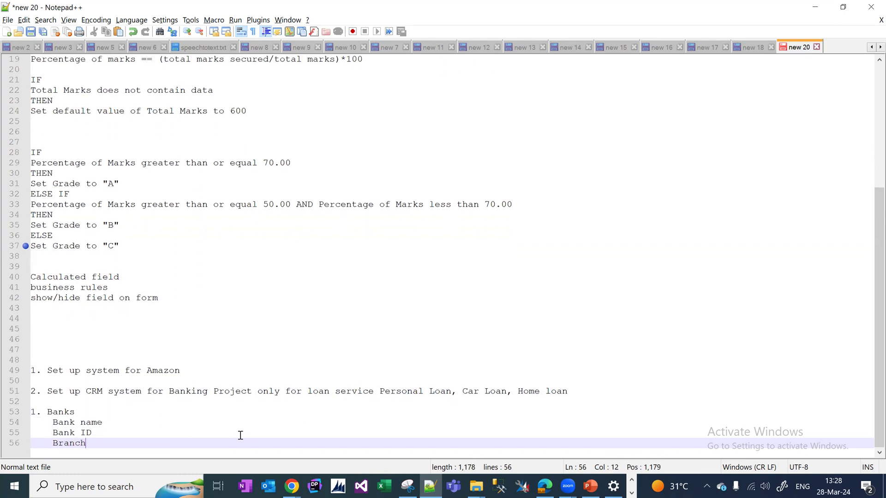
key("Return")
type("Address")
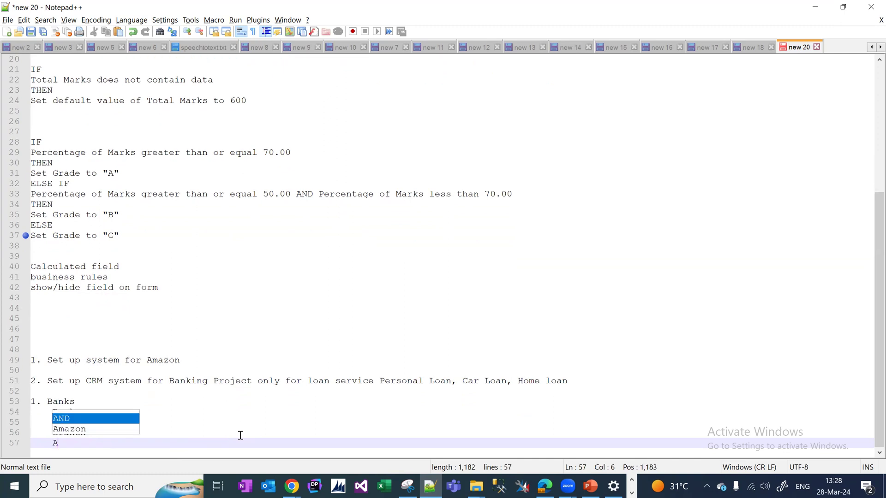
key("Return")
type("Bank IFSC Code")
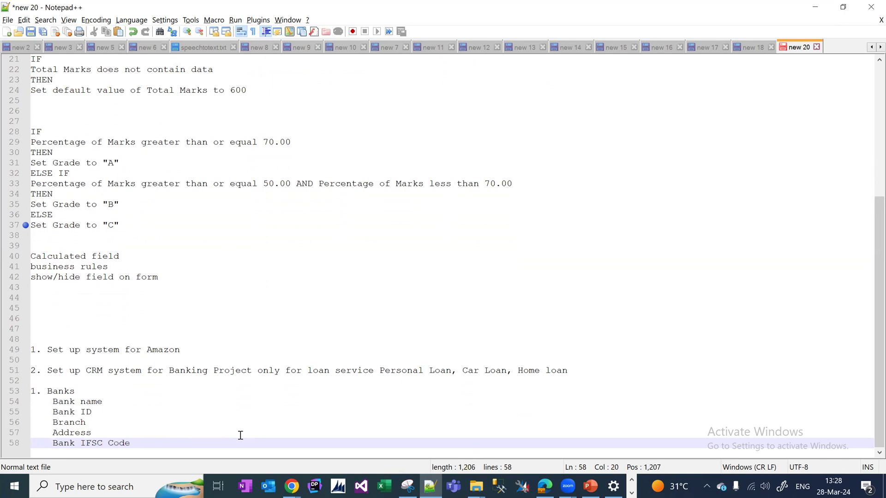
Step: Add the heading "2. Employees" with the indented fields "Employee Name", "Emp Code" and "Bank - Lookup to bank"
key("Return")
key("Return")
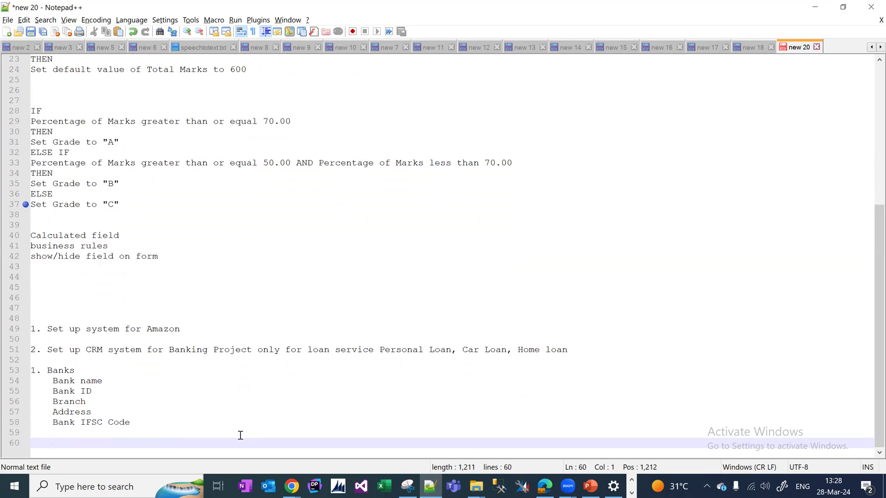
type("2. Employees")
key("Return")
key("Tab")
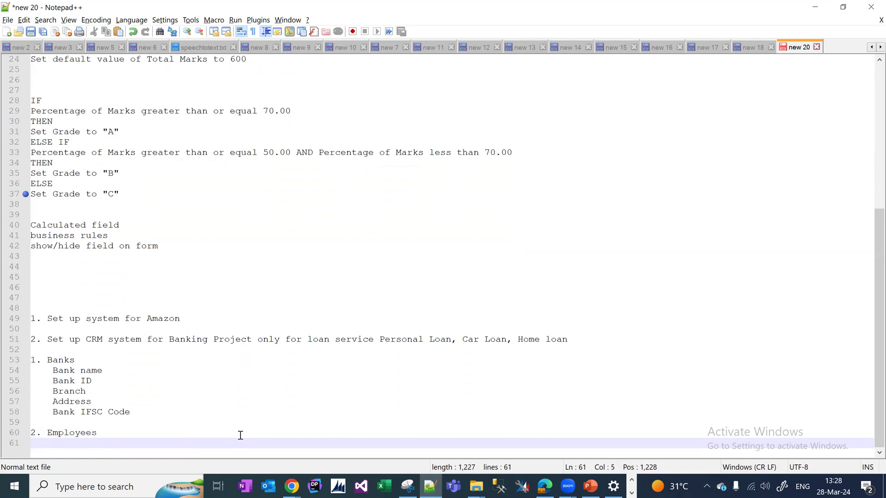
type("Employee Name")
key("Return")
type("Emp ")
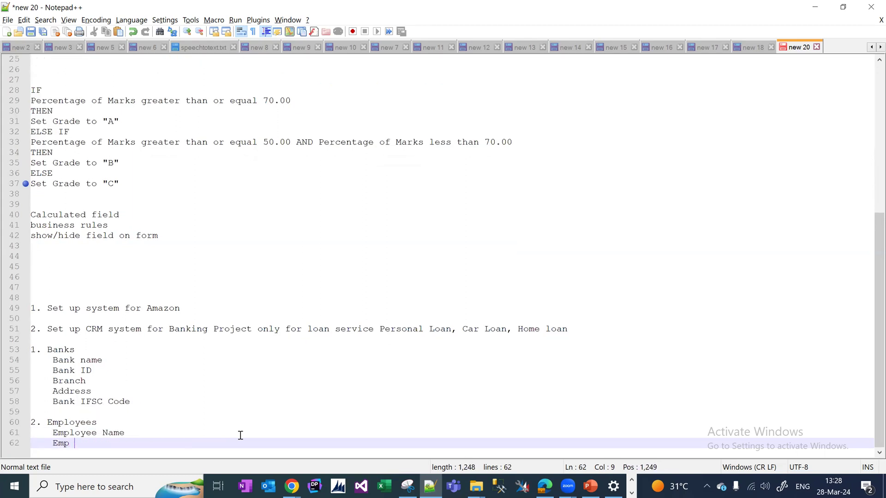
type("Code")
key("Return")
type("Bank - Lookup to bank")
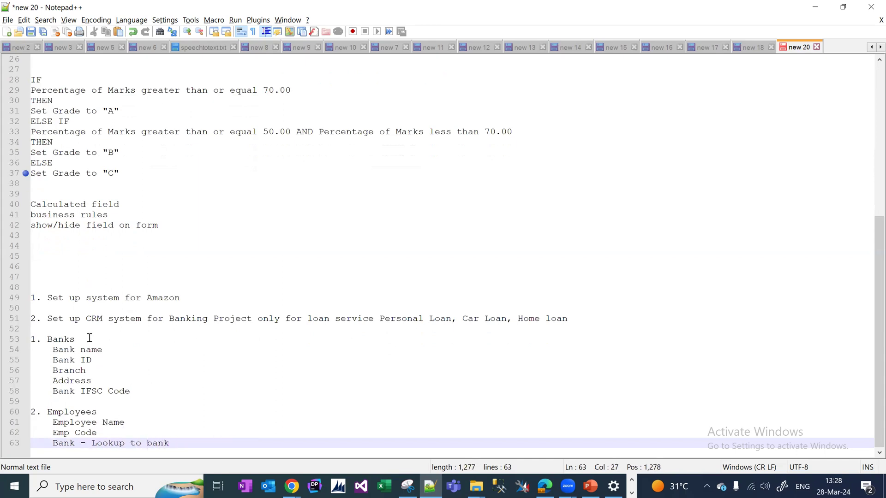
left_click(84, 338)
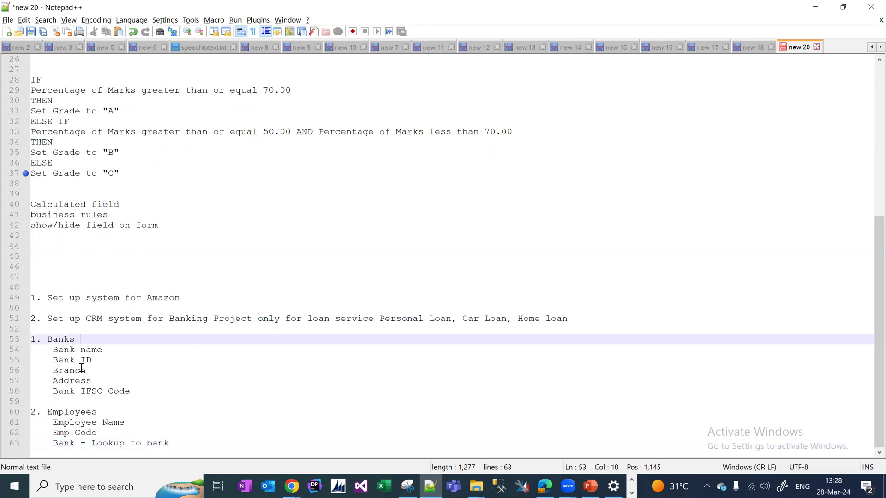
double_click(63, 340)
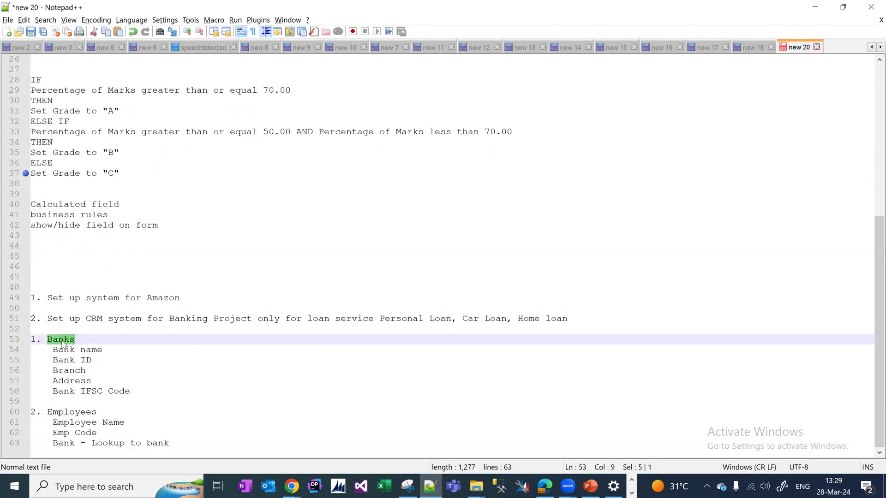
left_click(62, 343)
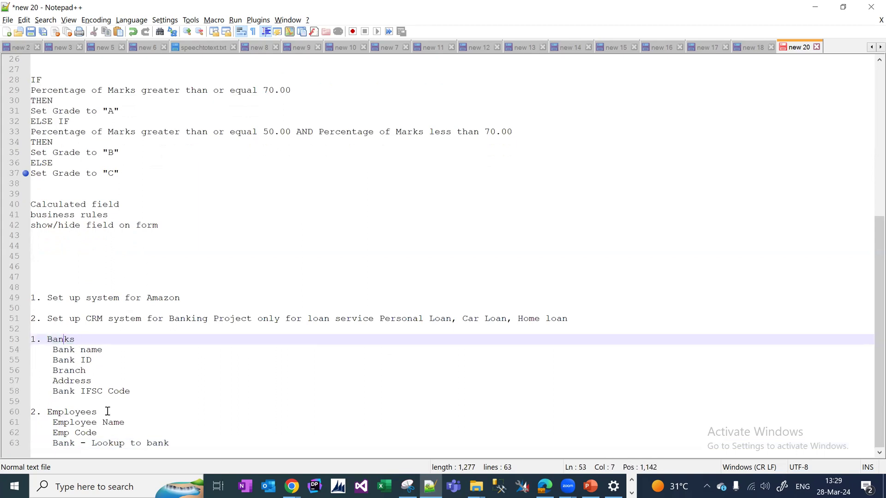
Step: Add the fields "Designation" and "Email ID" to the end of the Employees outline
left_click(174, 446)
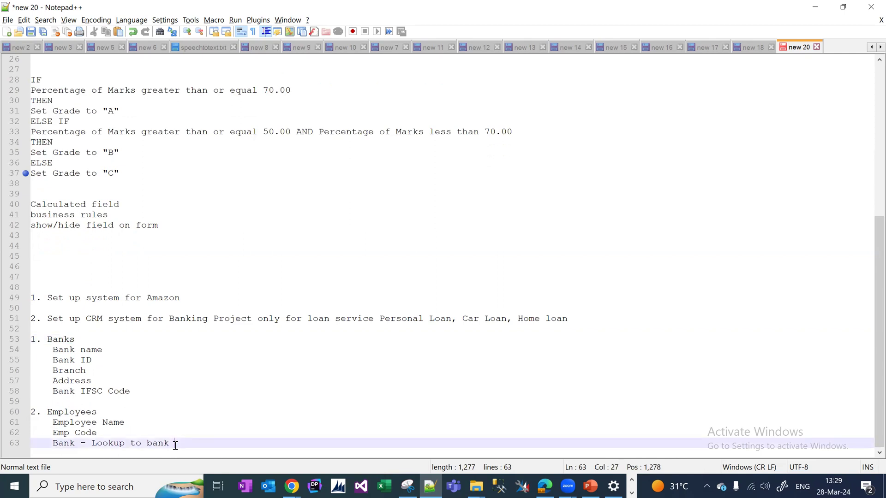
key("Return")
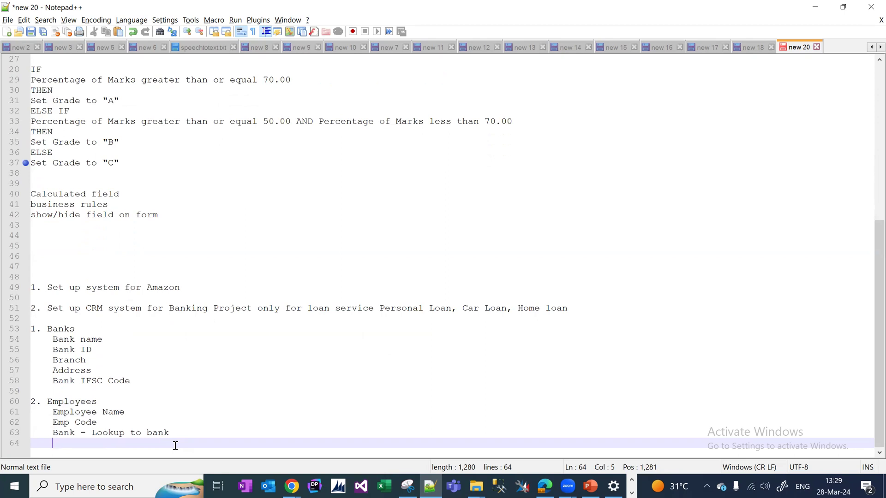
type("D")
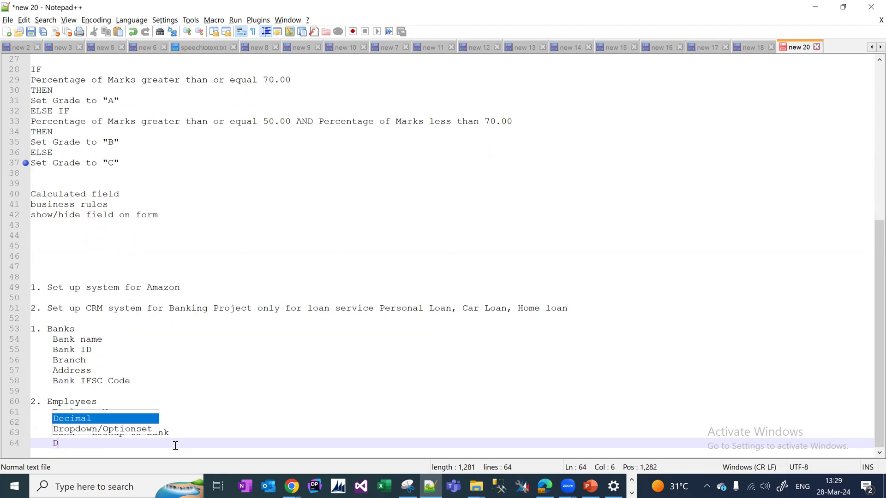
type("esignation")
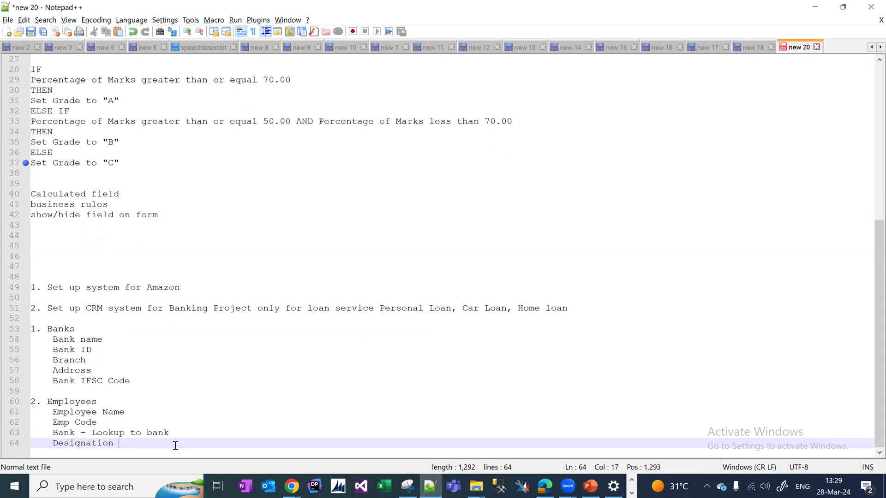
key("Return")
type("-")
key("BackSpace")
type("Empl")
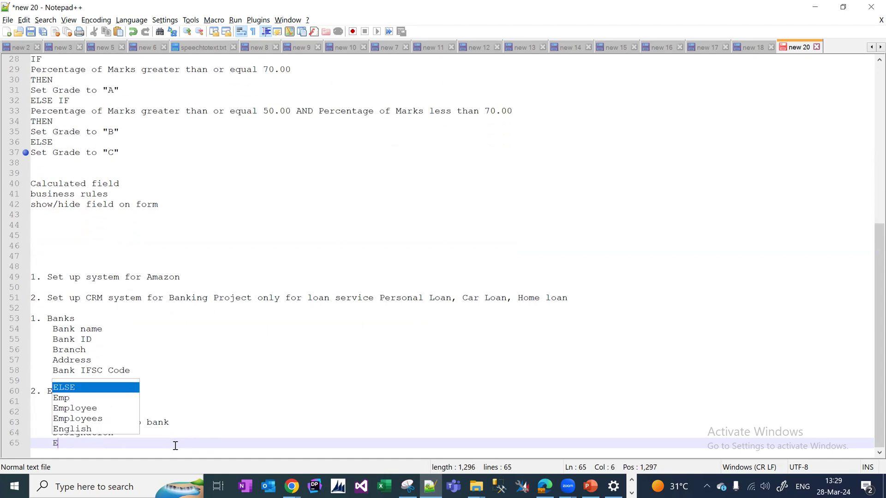
key("BackSpace")
key("BackSpace")
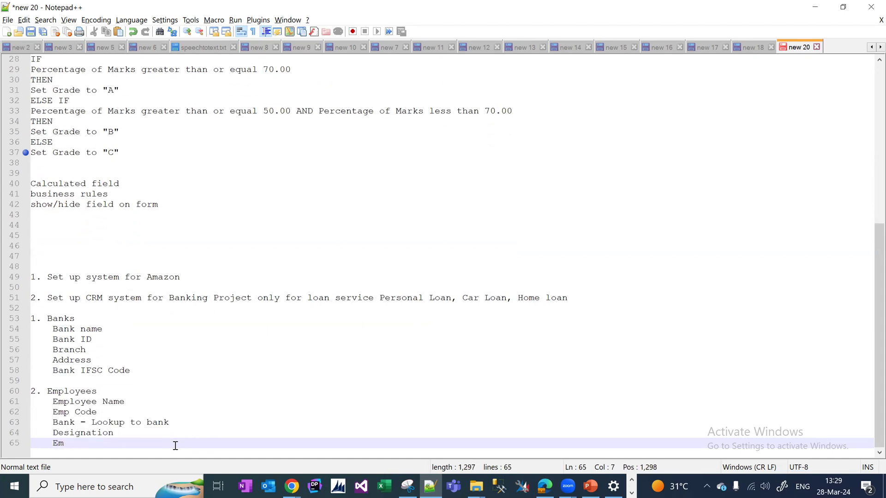
type("ail ID")
key("Return")
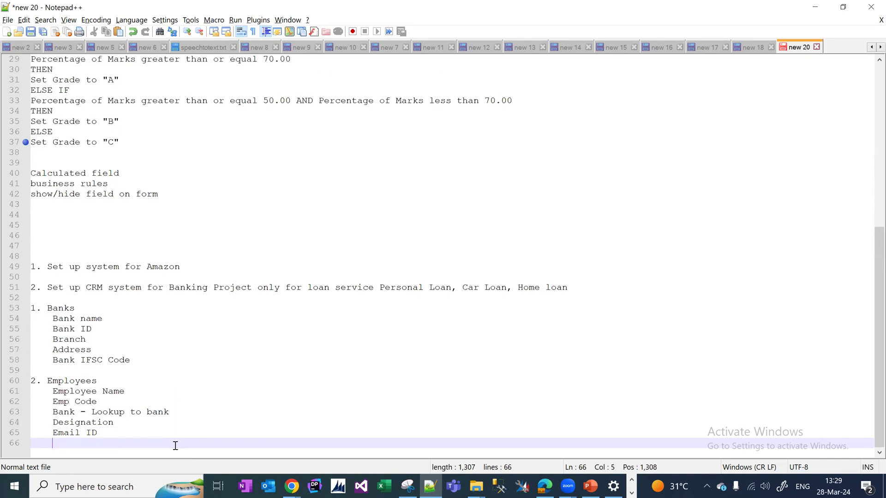
Step: Add the fields "Dob", "Age" and "Joined Date" below the email field in the Employees outline
type("Dob")
key("Return")
type("Age")
key("Return")
type("Joined Date")
key("Return")
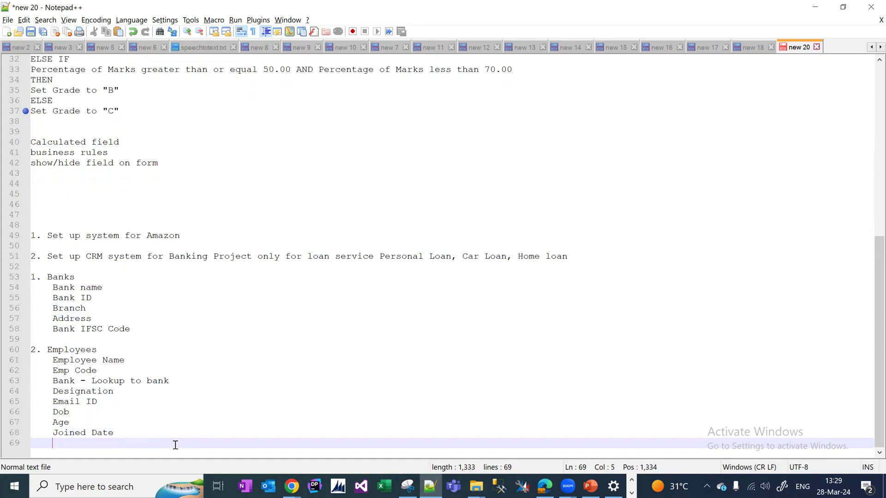
key("Return")
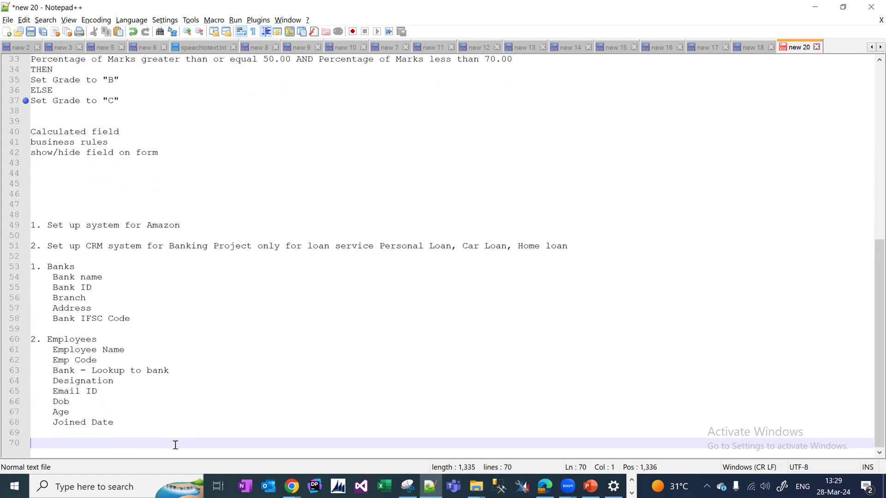
Step: Add the heading "3. Customers" directly below the Employees fields and start an indented line under it
key("BackSpace")
type("3.")
key("BackSpace")
key("BackSpace")
type("3. ")
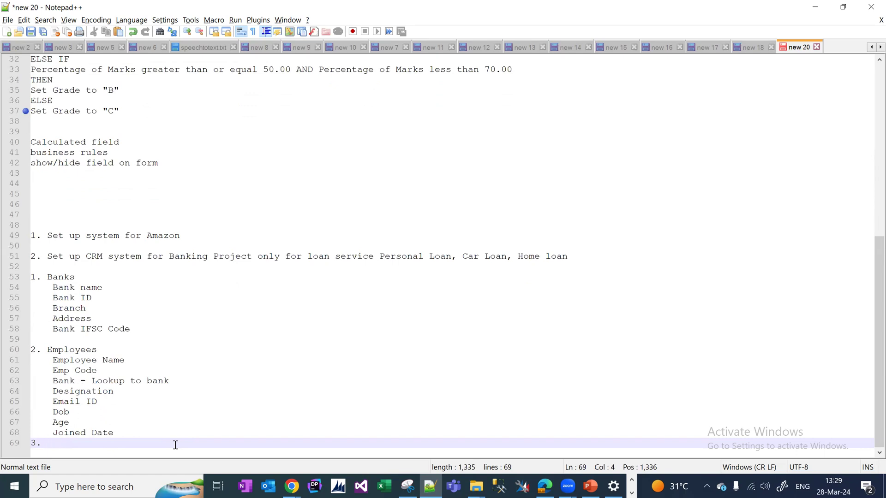
type("Customers")
key("Return")
key("Tab")
Step: Enter the indented fields "Name," and "Address" on separate lines under the Customers heading
type("name")
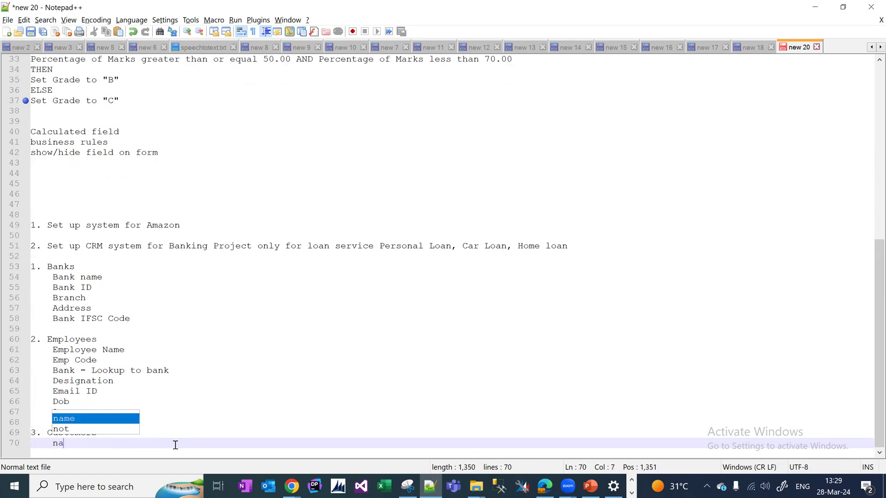
key("BackSpace")
key("BackSpace")
key("BackSpace")
key("BackSpace")
type("Name,")
key("Return")
type("Address")
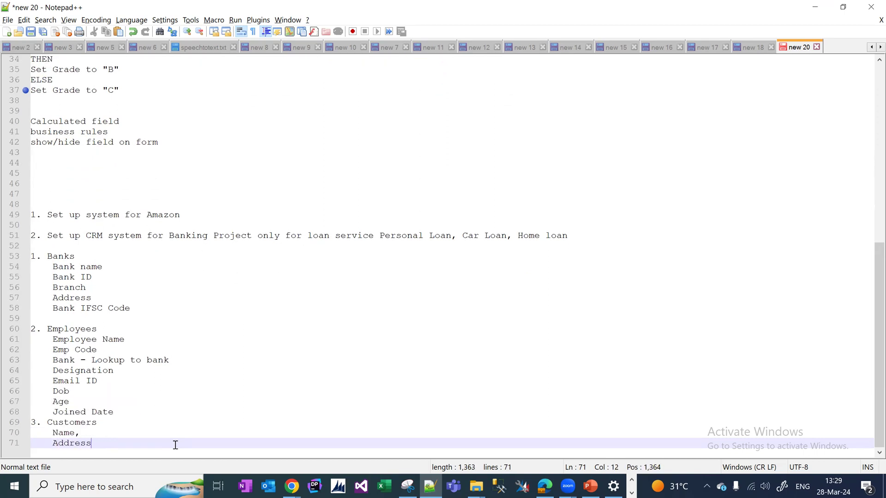
key("Return")
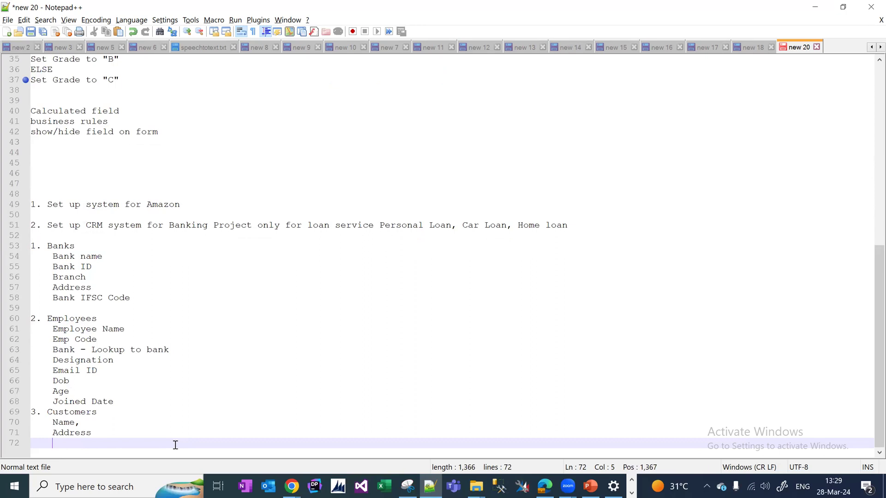
Step: Add the fields "Dob", "Age", "Salary per Month" and "Gender" to the Customers outline
type("Dob")
key("Return")
type("AGE")
key("Return")
key("Return")
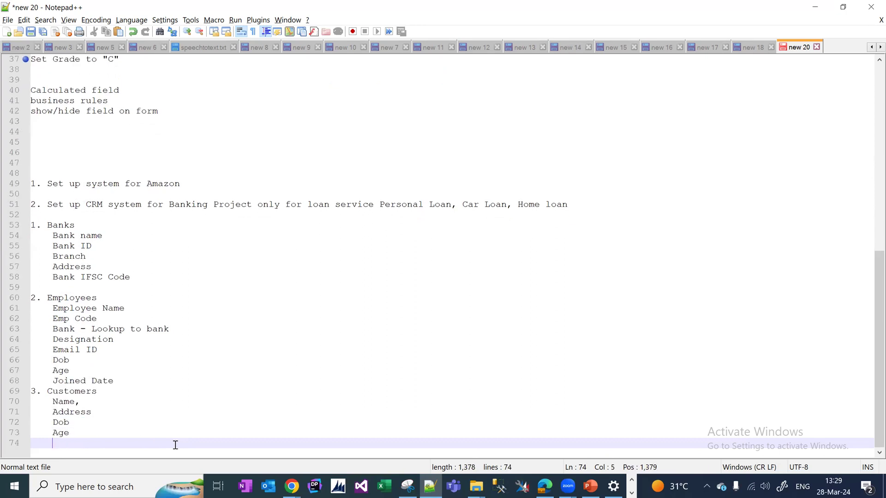
type("Salary per Month")
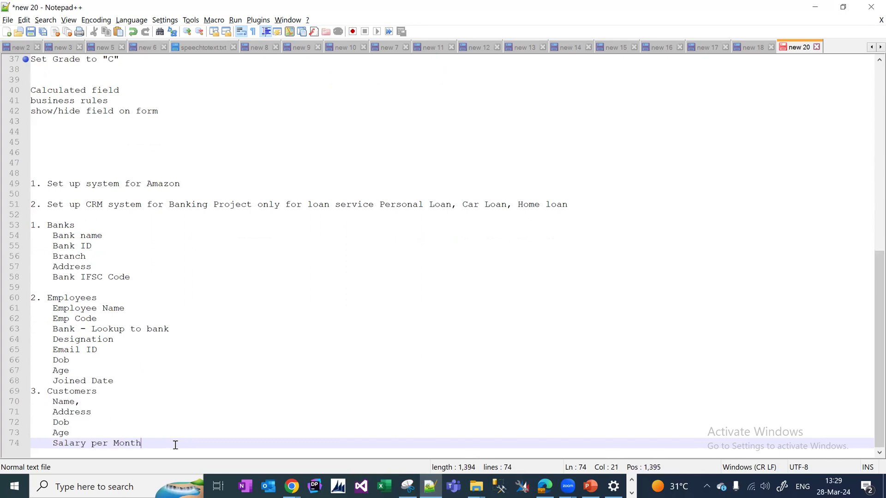
key("Return")
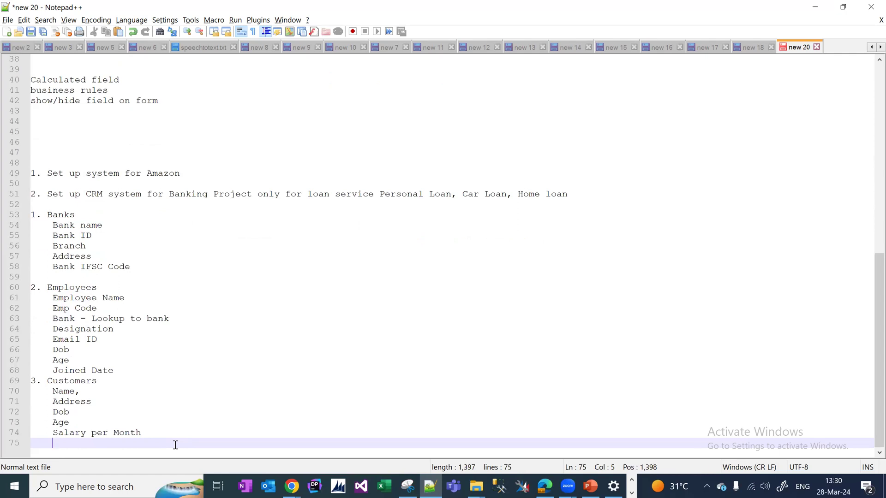
type("Gender")
key("Return")
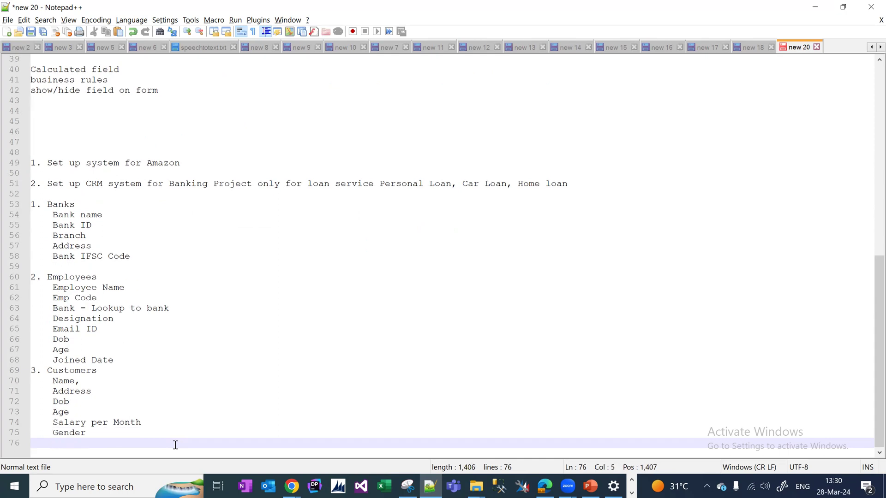
Step: Add the heading "4. Customer Loan Applications" with the indented field "Customer - Lookup to customer"
type("4. Cust")
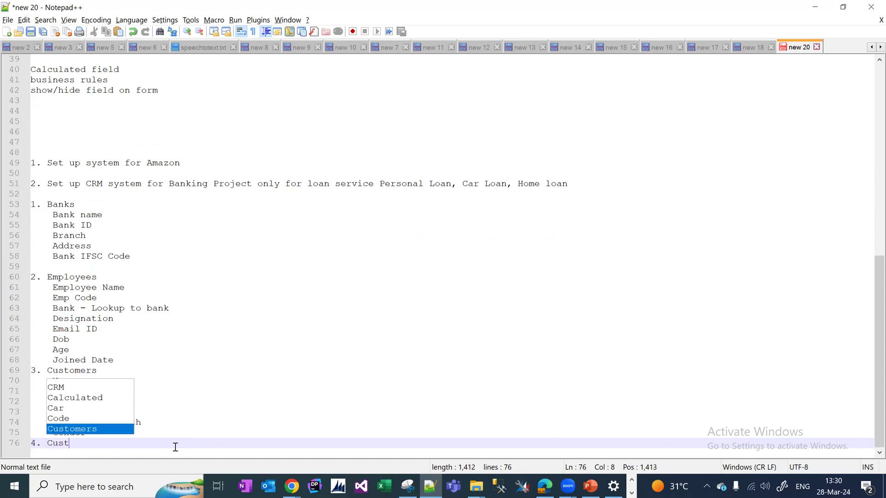
type("omer Loa")
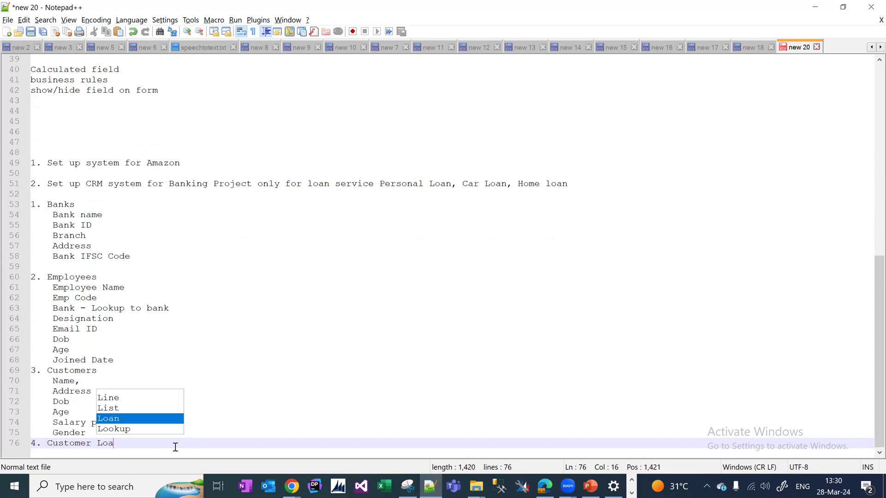
type("n Applications")
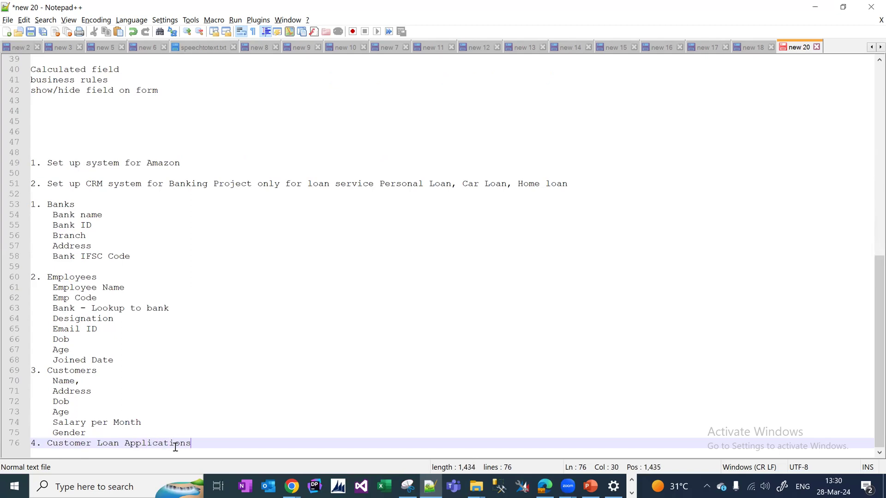
key("Return")
key("Tab")
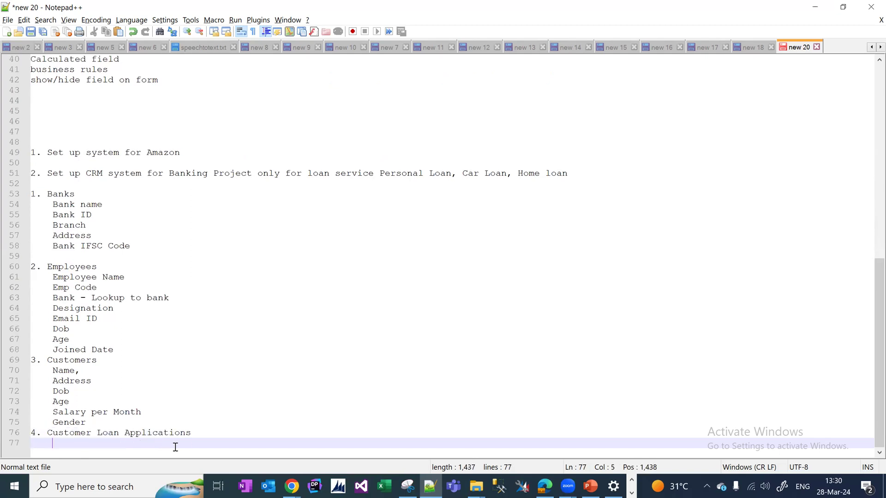
type("Customer -")
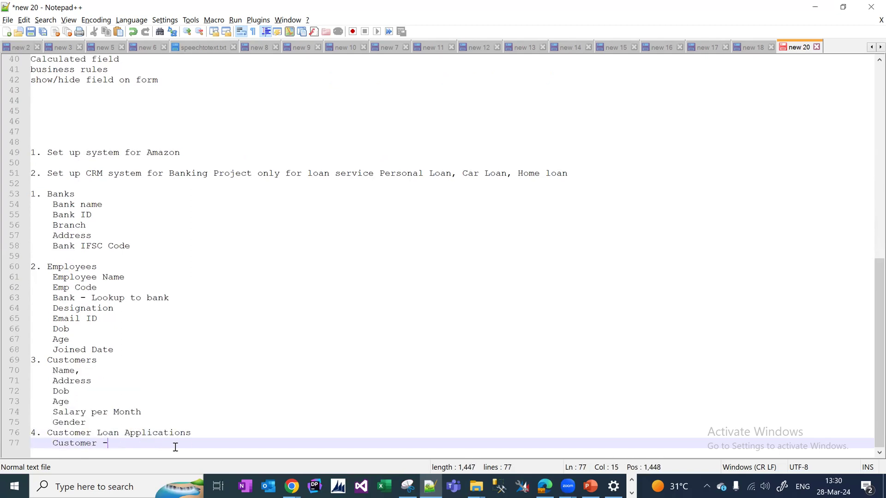
type(" Lookup to customer")
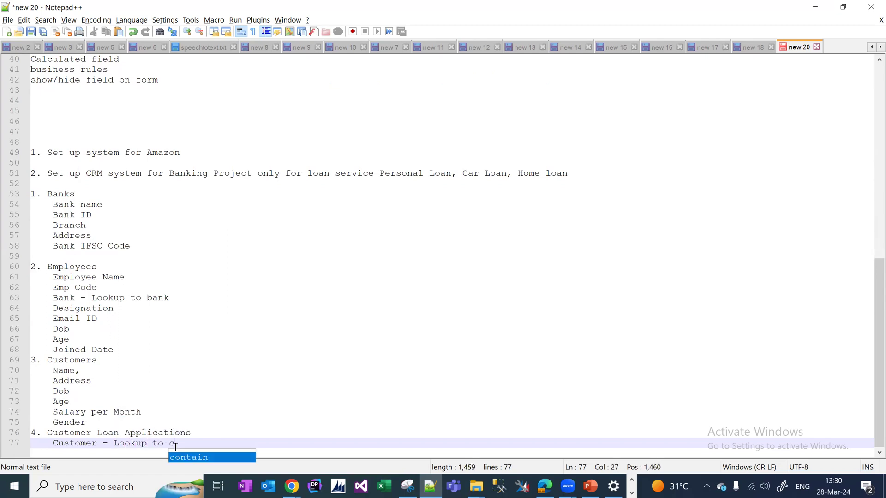
key("Return")
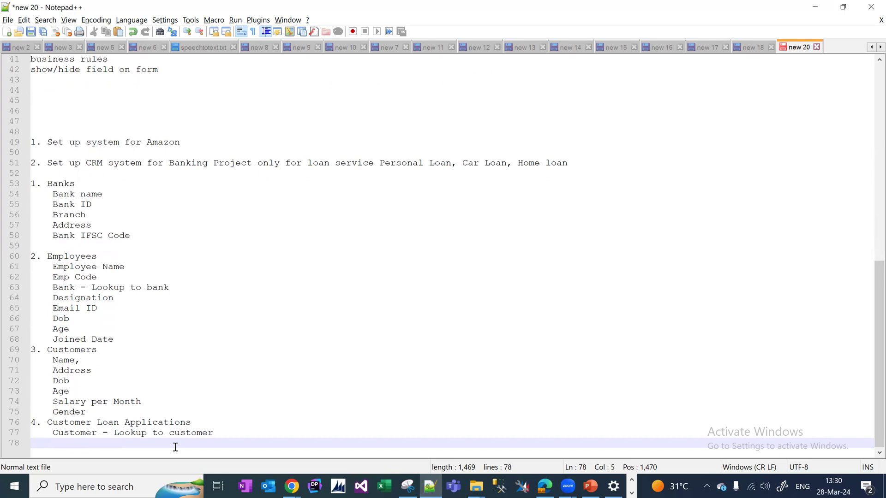
Step: Add the field line "Loan - Dropdown Car Loan, Personal Loan, HOme Loan" to the Customer Loan Applications outline
type("Loan - ")
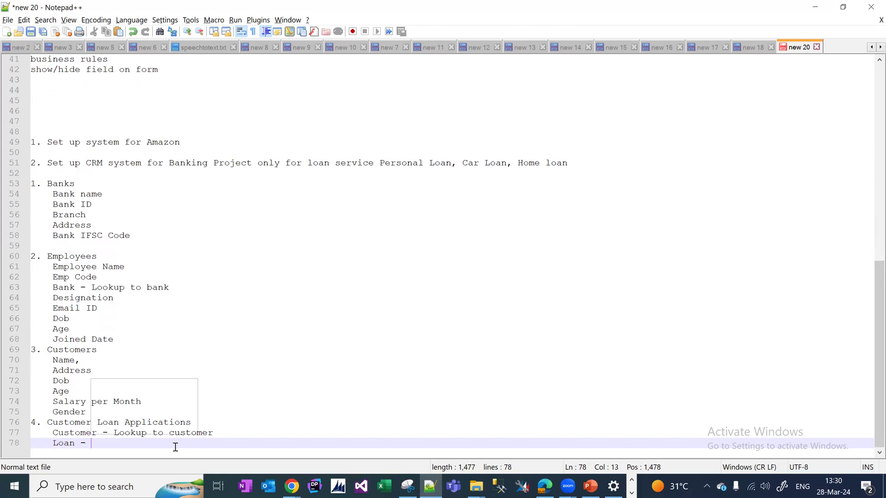
type("Dropdown")
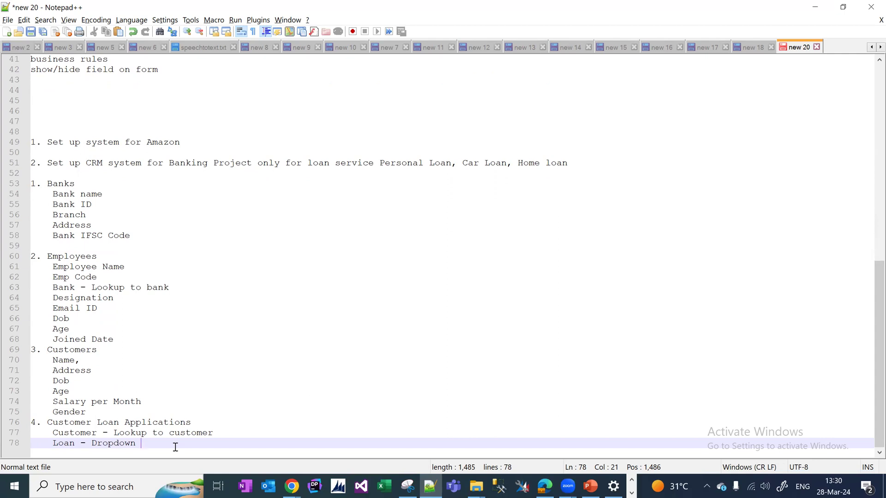
type("Car")
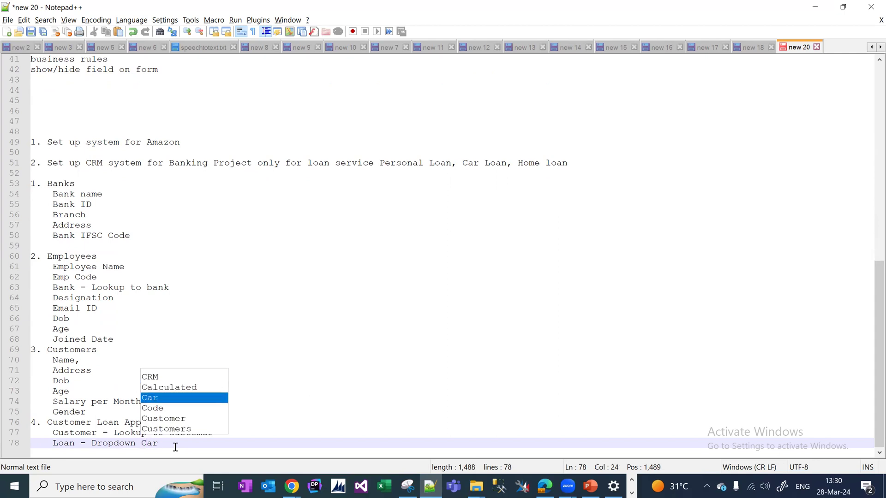
type(" Loan, Personal ")
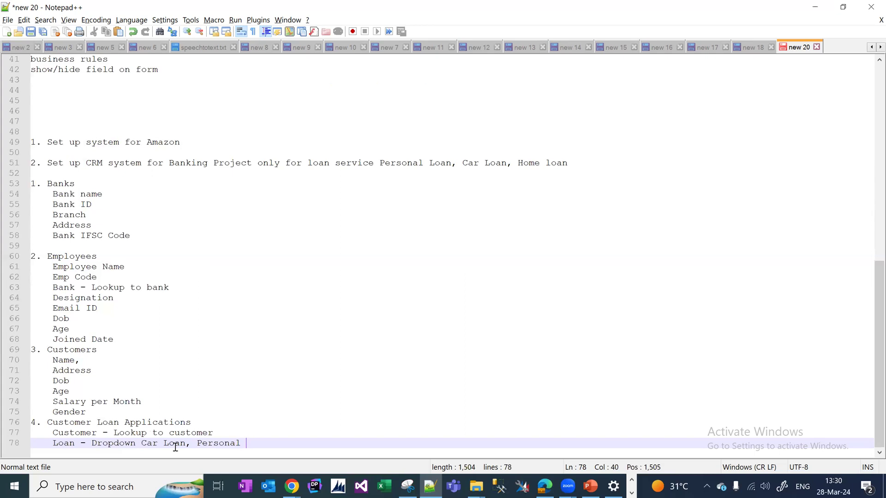
type("Loan, HOme Loan")
key("Return")
Step: Add the field line "Processed By - Employee Lookup" to the Customer Loan Applications outline
type("Empl")
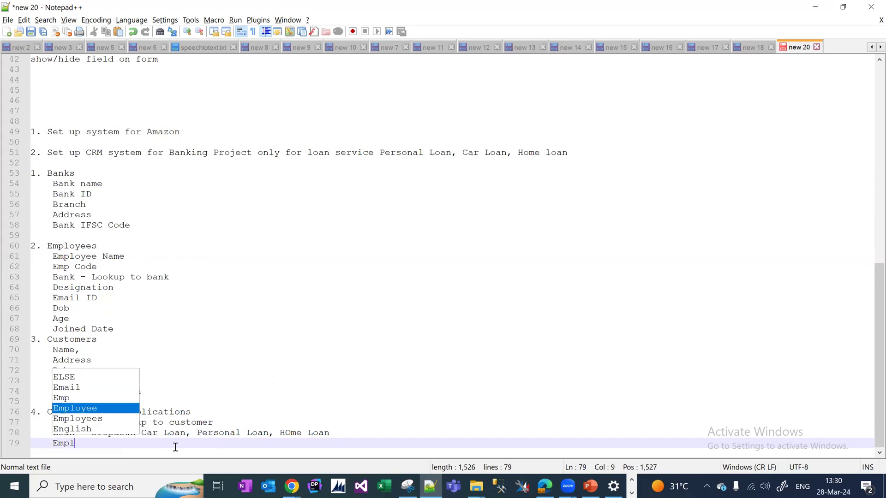
key("BackSpace")
key("BackSpace")
key("BackSpace")
key("BackSpace")
type("Processed By ")
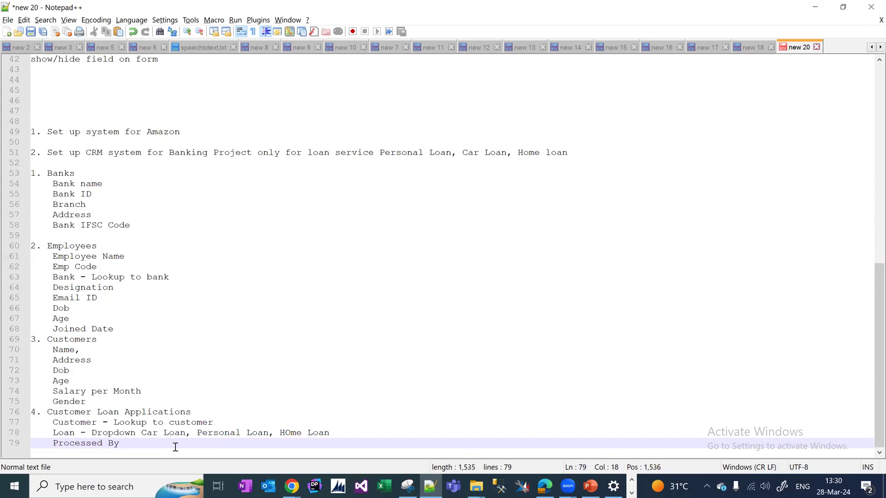
type("- Employ")
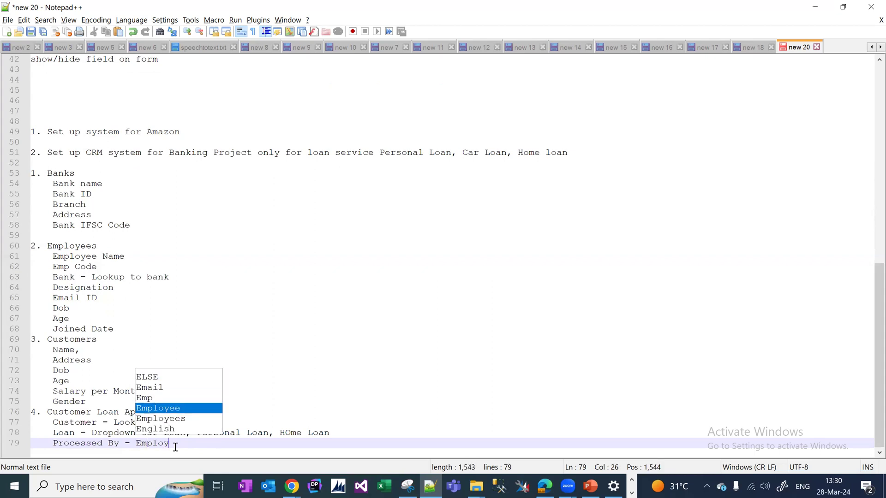
type("ee Lookup")
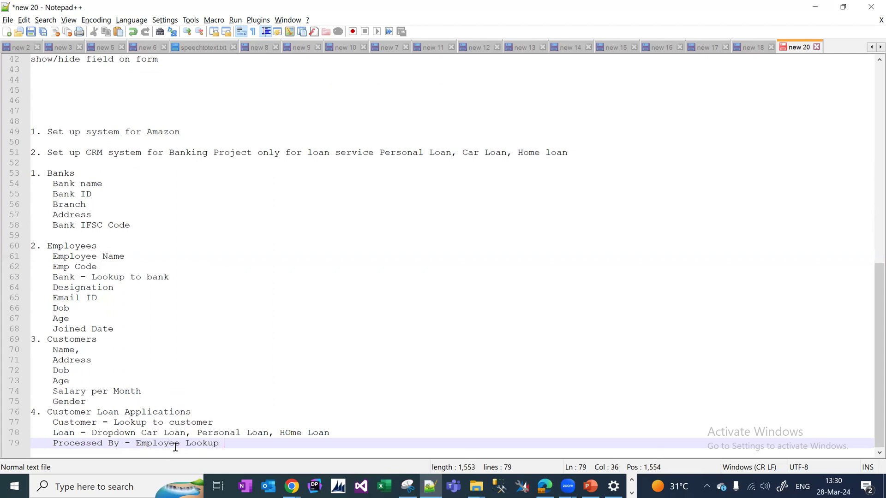
Step: Add the field line "Required Amount - Currency" to the Customer Loan Applications outline
key("Return")
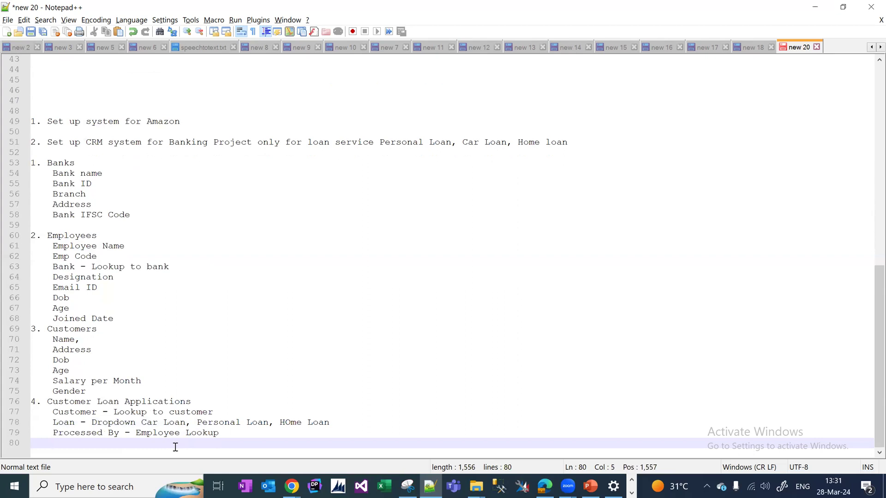
type("Required A")
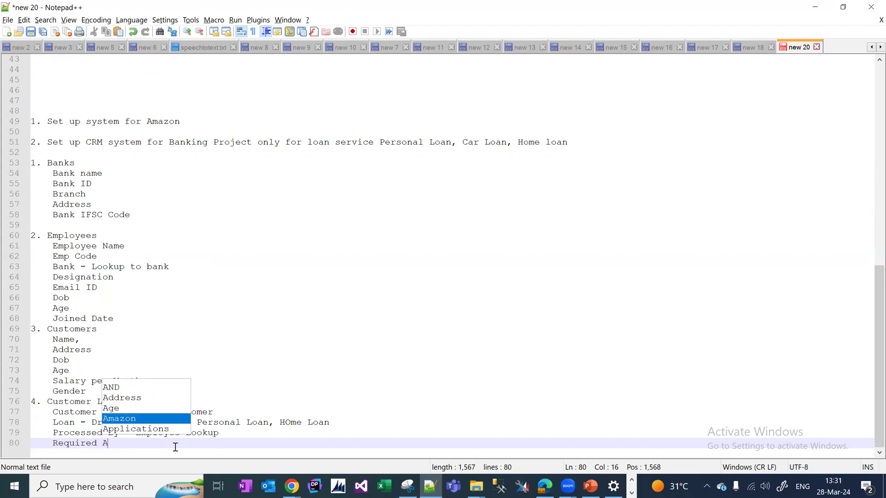
type("mount -")
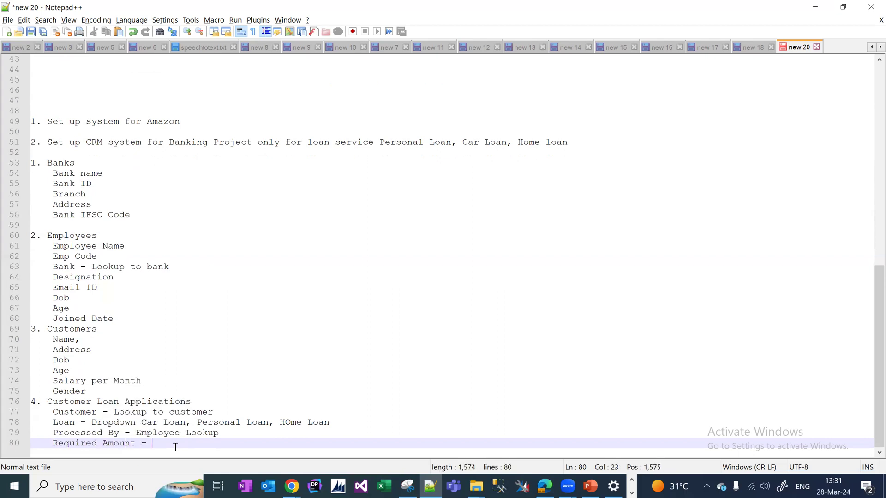
type(" Currency")
key("Return")
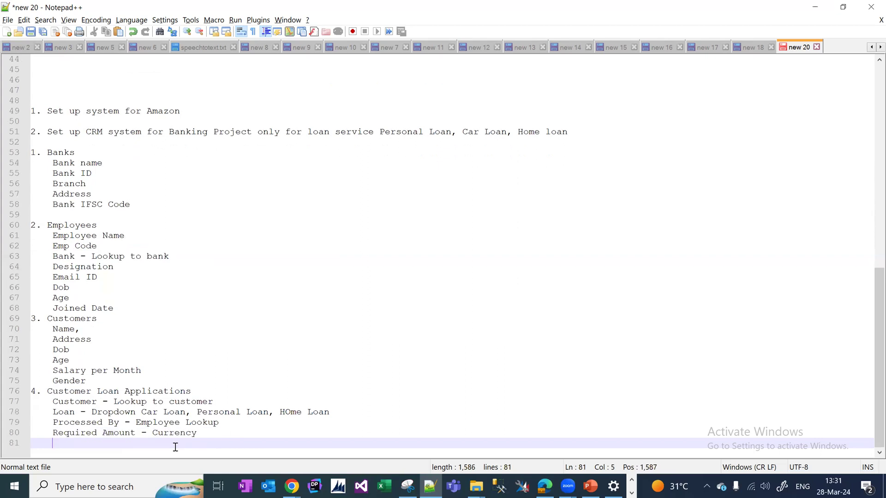
Step: Add the fields "Sanctioned Amount" and "Sanction Date" to the Customer Loan Applications outline
type("Sanction")
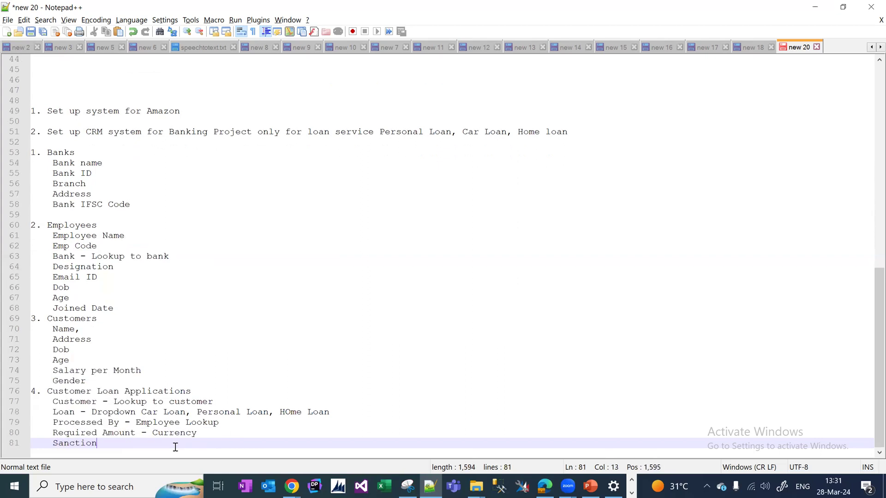
type("ed Amount")
key("Return")
type("Sanctione")
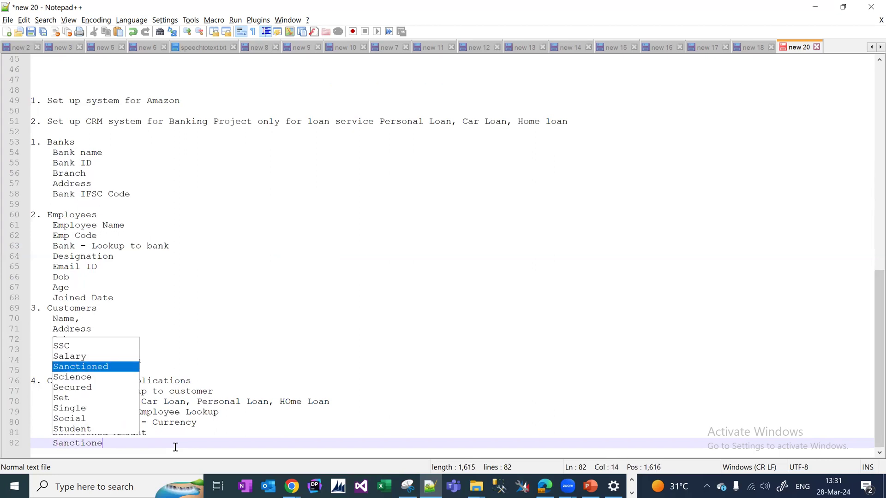
key("BackSpace")
type("Date")
key("Return")
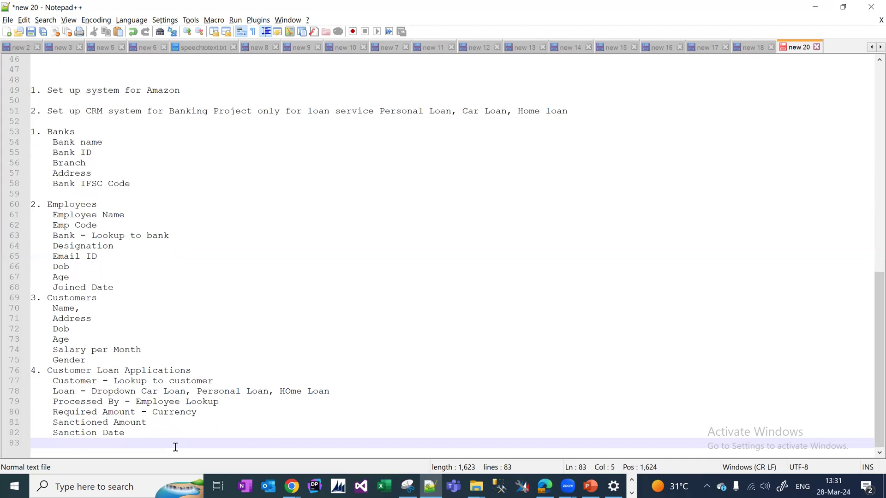
Step: Add the fields "Interest Rate" and "Emi Amount" to the Customer Loan Applications outline
type("Interest Rate")
key("Return")
type("Em")
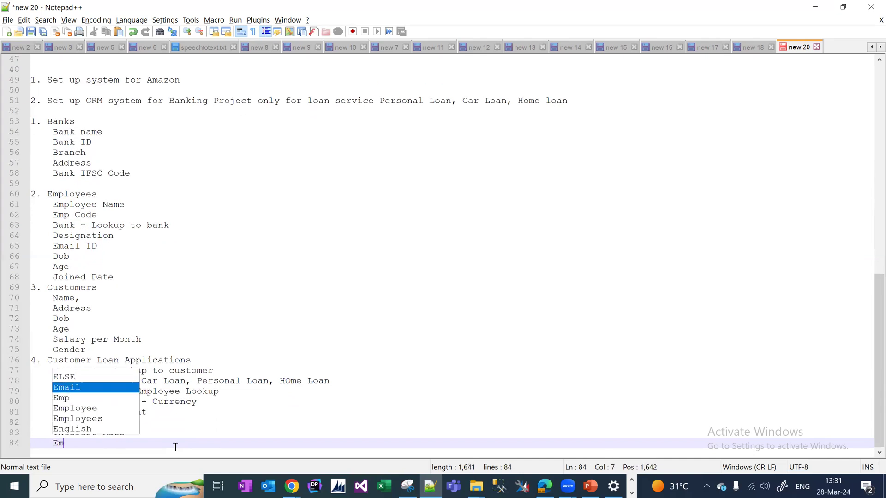
type("i Amount")
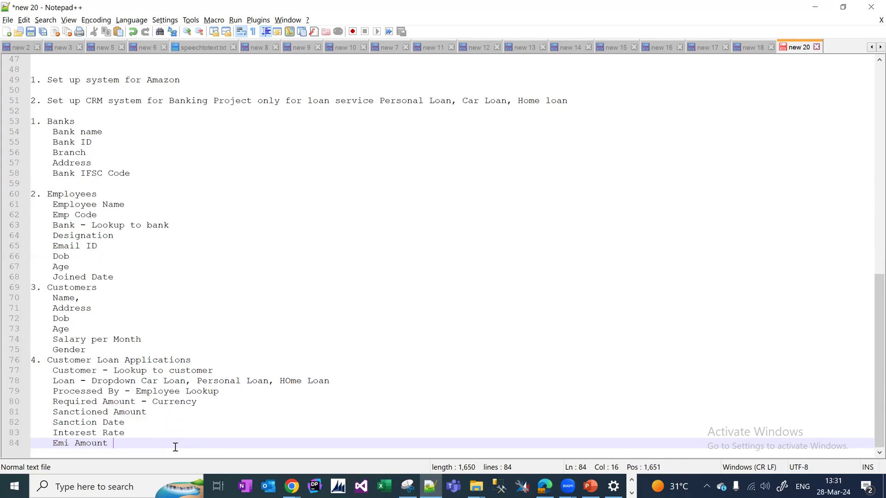
Step: Add the field "Number of months" on a new line below "Emi Amount"
key("Return")
type("Duration")
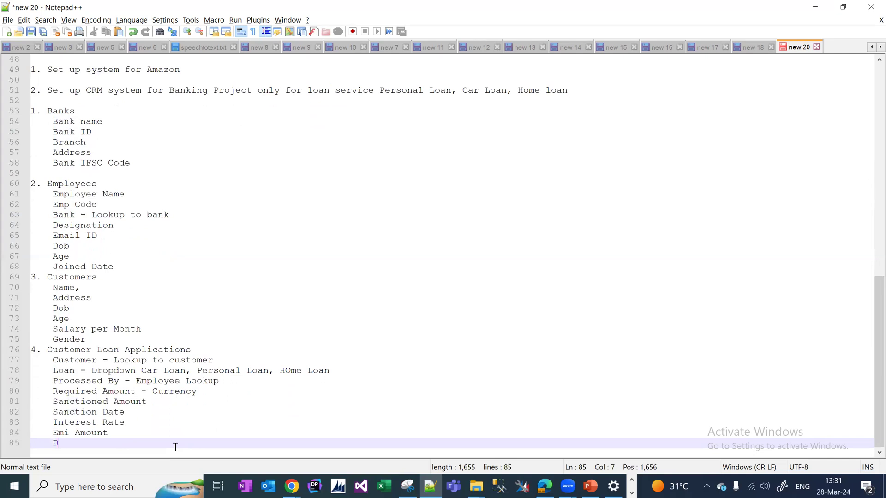
key("BackSpace")
key("BackSpace")
key("BackSpace")
key("BackSpace")
key("BackSpace")
key("BackSpace")
key("BackSpace")
key("BackSpace")
type("Number of months")
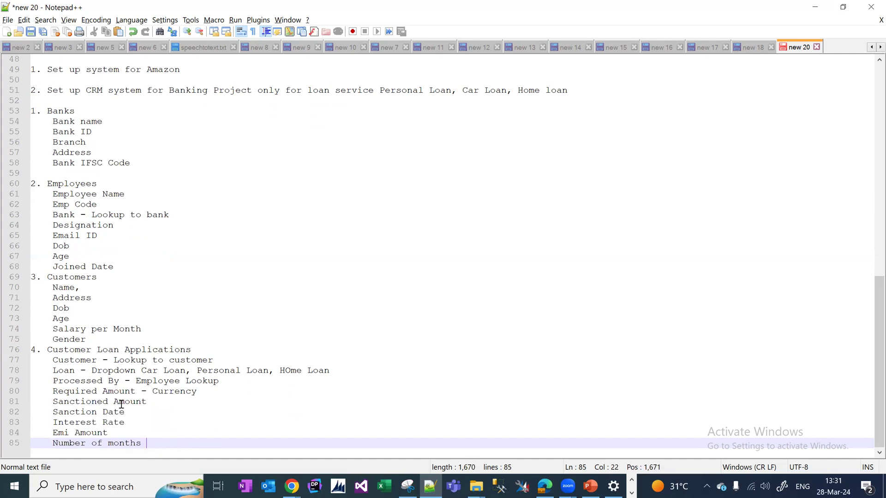
Step: Append the note "- Use calculate field to calculate emi" to the "Emi Amount" line
double_click(95, 434)
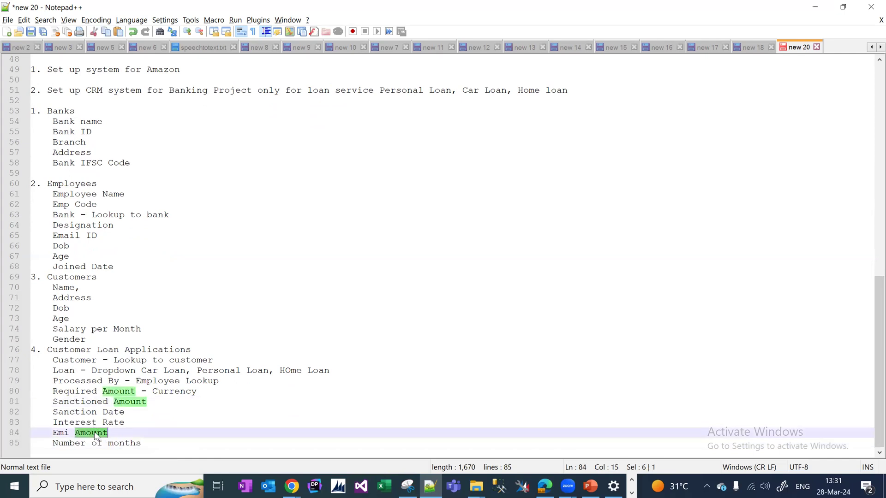
left_click(109, 433)
type("-")
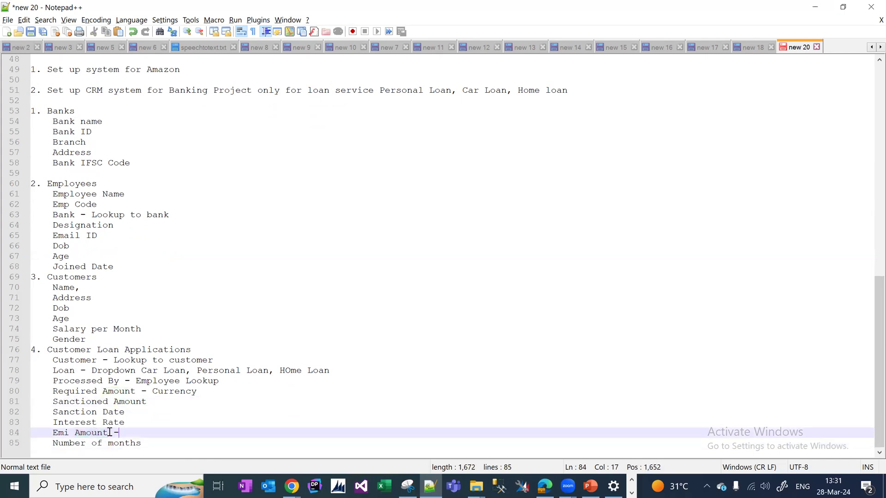
type(" Use c")
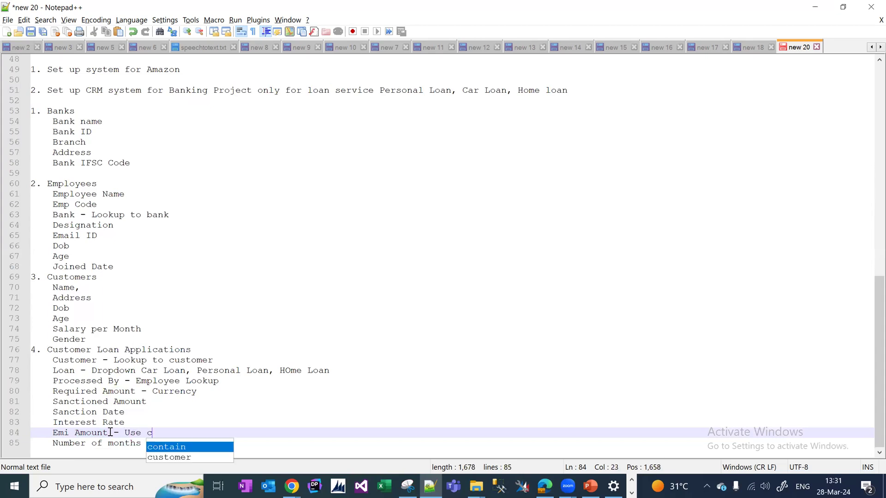
type("alculate field and")
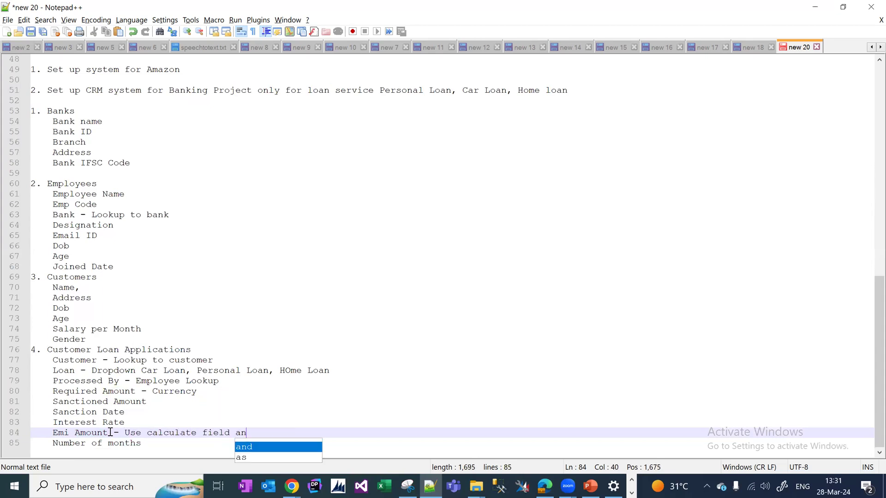
key("BackSpace")
key("BackSpace")
key("BackSpace")
key("BackSpace")
type("to calculate emi")
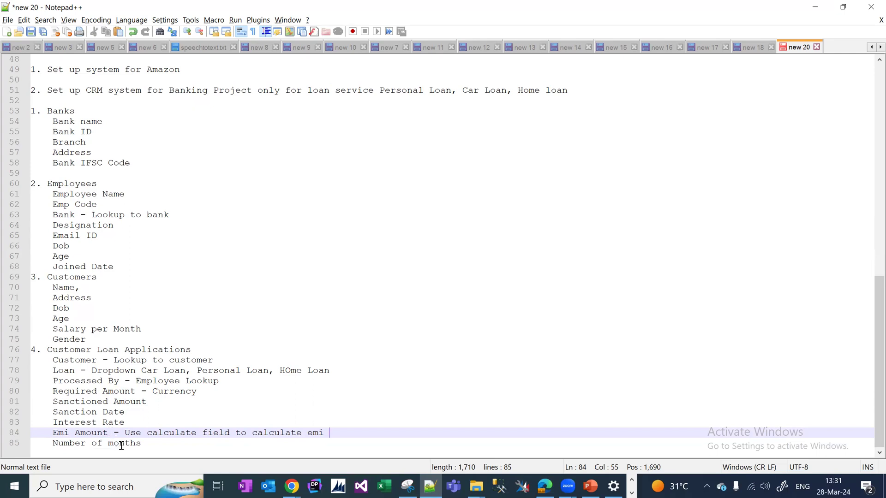
Step: Review the Customer Loan Applications fields, the full banking CRM outline and the Amazon system task
left_click(119, 444)
left_click(92, 403)
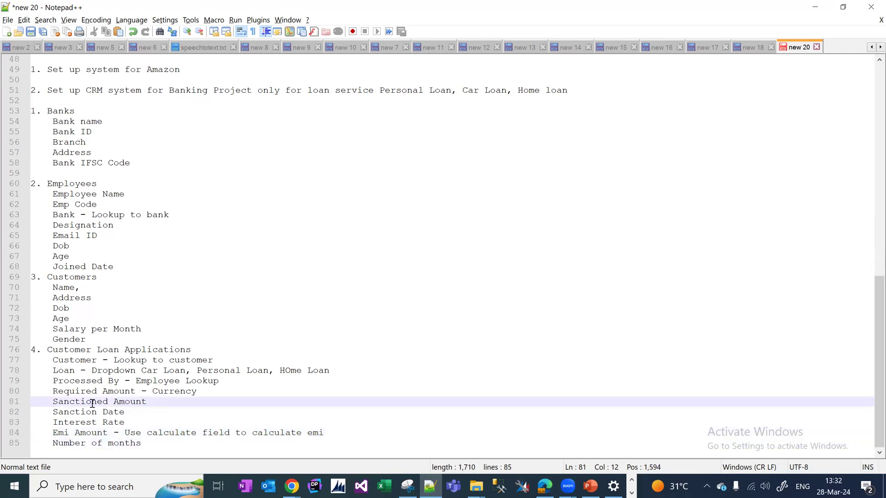
left_click(141, 391)
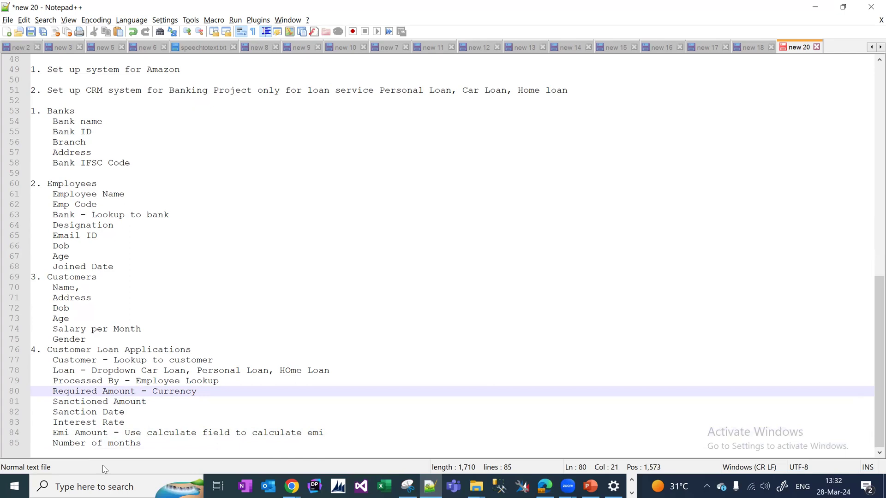
double_click(92, 433)
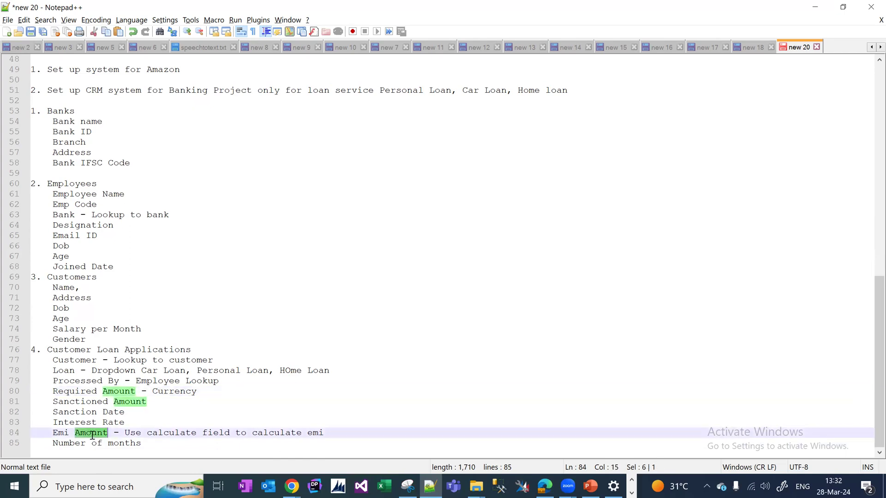
left_click(165, 423)
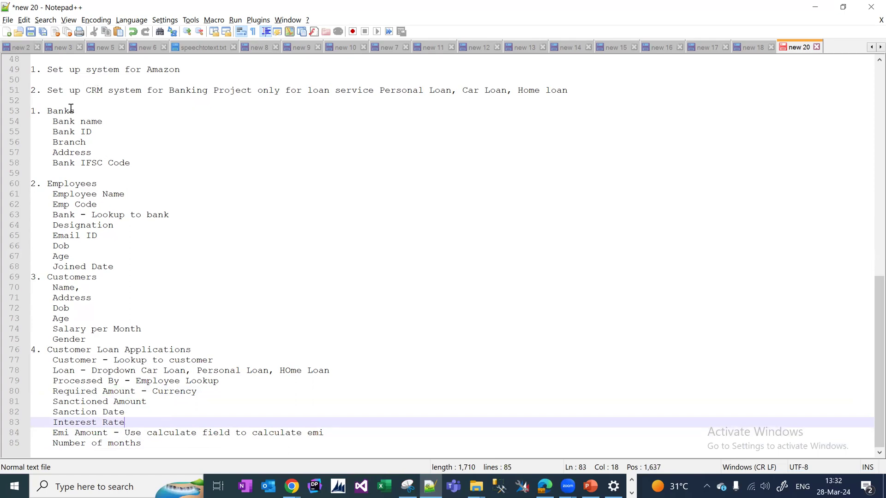
left_click_drag(47, 90, 124, 392)
left_click_drag(131, 429, 137, 429)
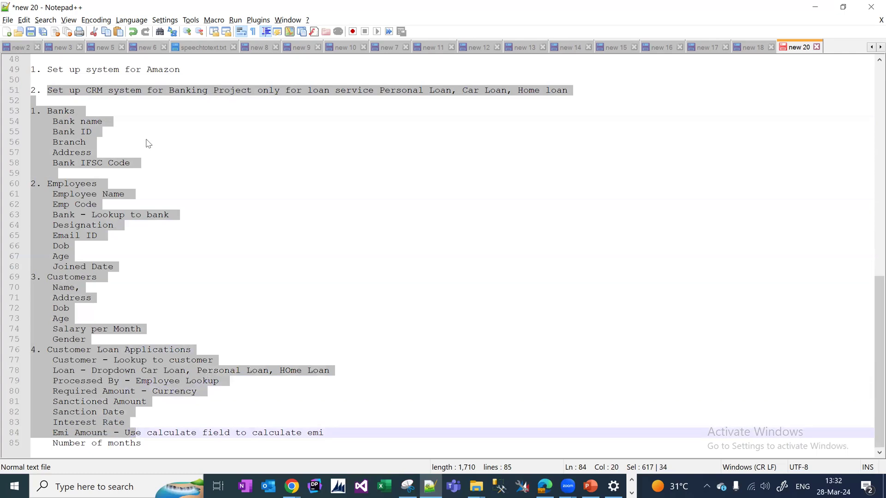
double_click(108, 70)
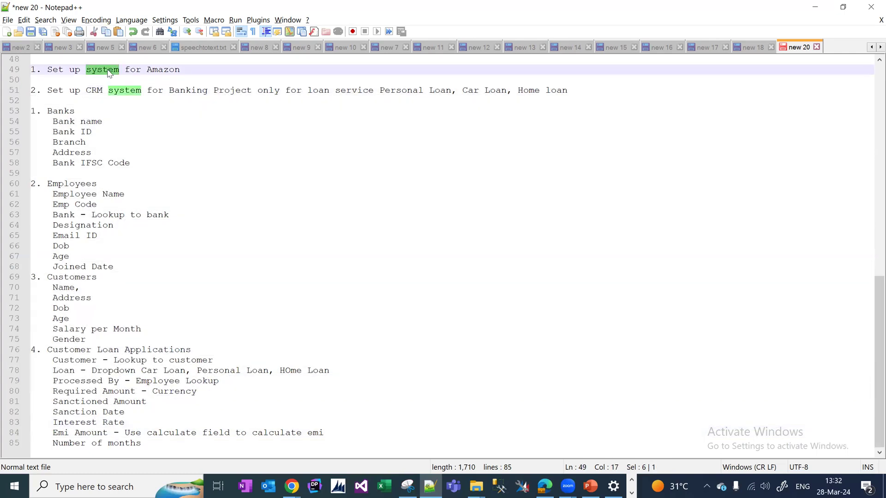